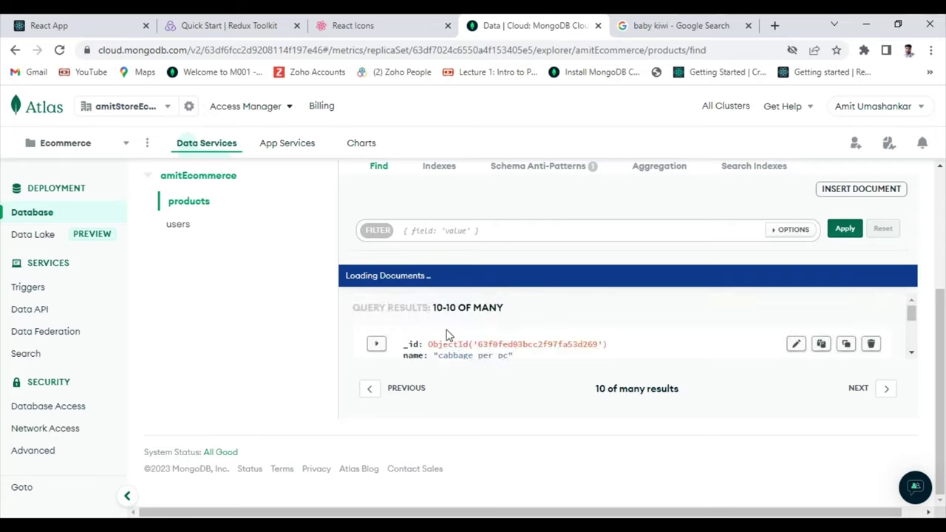
Review the products collection, which now shows 11 results including the cake document in category cake
{"action": "scroll", "coordinate": [445, 333], "scroll_direction": "down", "scroll_amount": 3}
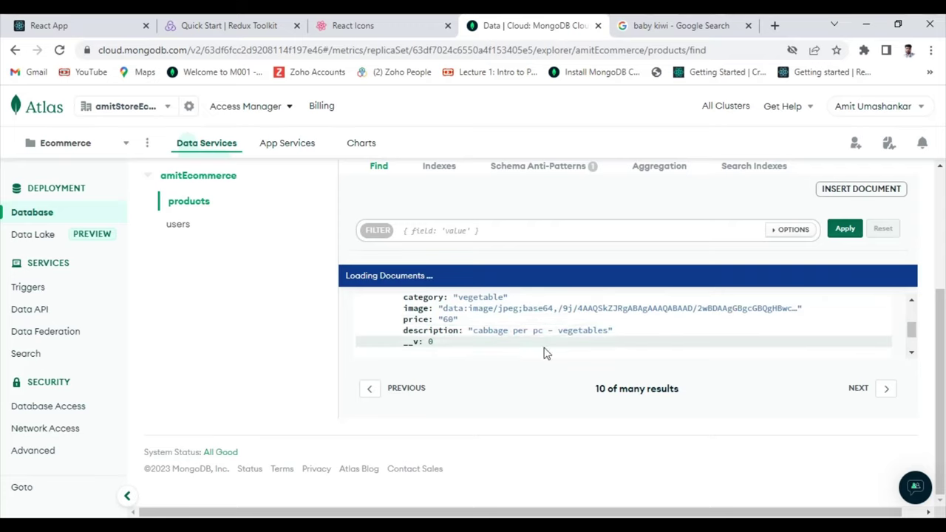
{"action": "scroll", "coordinate": [682, 359], "scroll_direction": "up", "scroll_amount": 3}
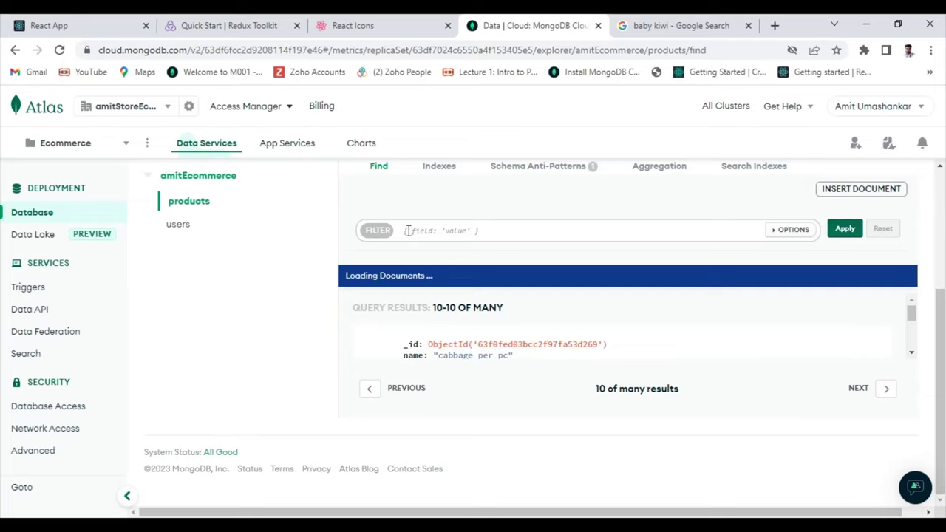
{"action": "scroll", "coordinate": [481, 342], "scroll_direction": "down", "scroll_amount": 3}
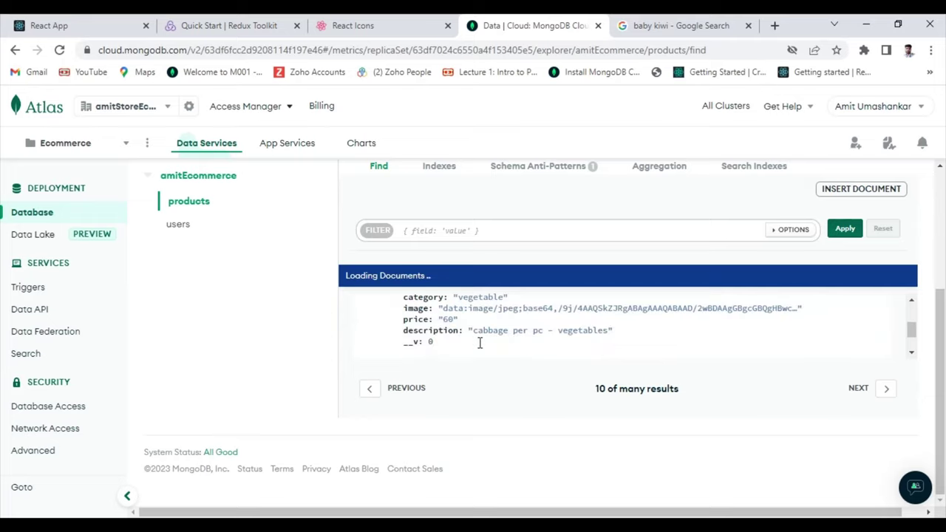
{"action": "scroll", "coordinate": [477, 343], "scroll_direction": "up", "scroll_amount": 3}
{"action": "scroll", "coordinate": [433, 336], "scroll_direction": "down", "scroll_amount": 3}
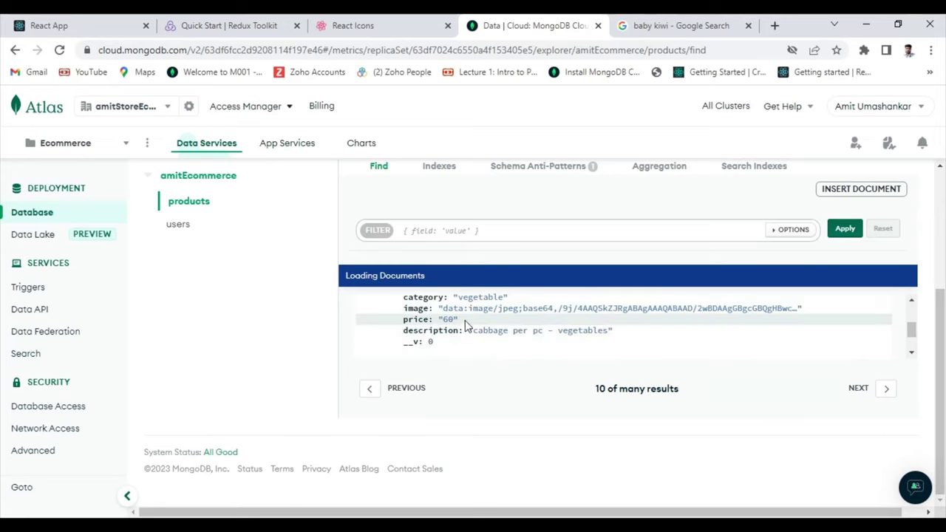
{"action": "scroll", "coordinate": [447, 333], "scroll_direction": "up", "scroll_amount": 3}
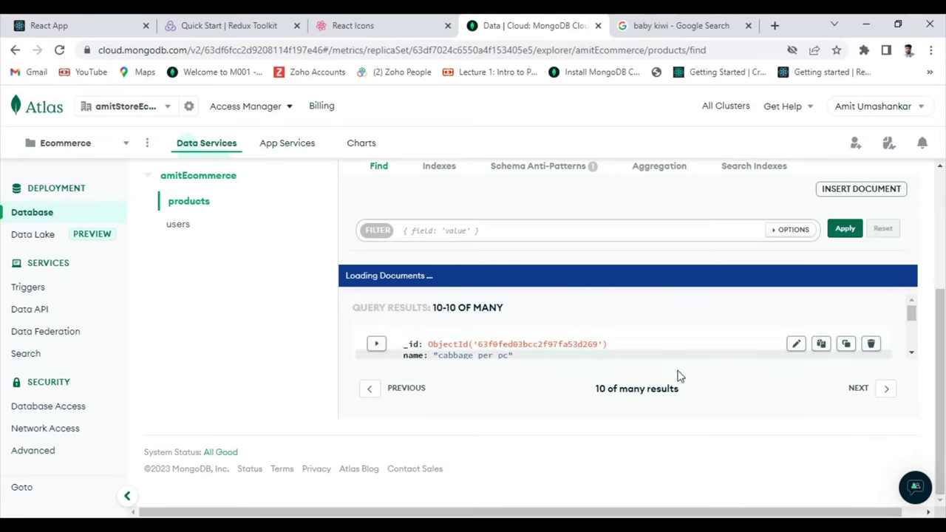
{"action": "scroll", "coordinate": [488, 362], "scroll_direction": "down", "scroll_amount": 2}
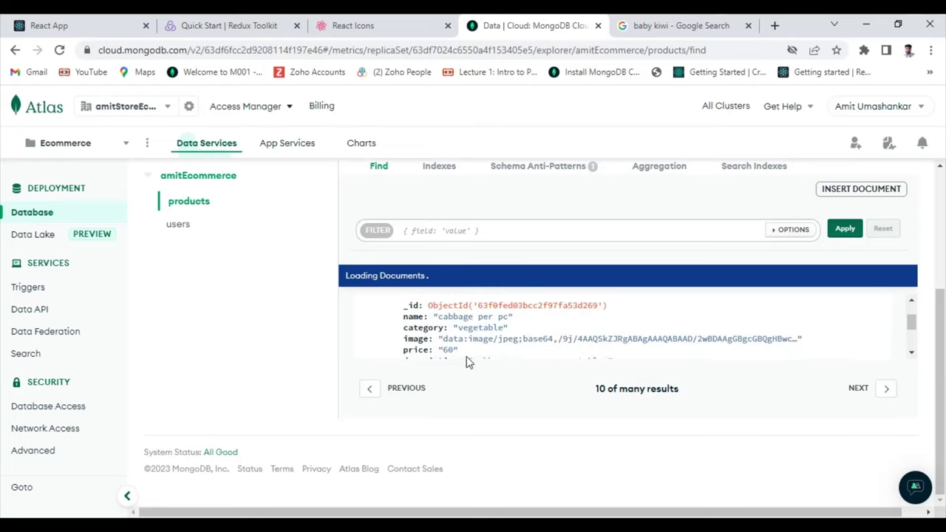
{"action": "scroll", "coordinate": [473, 333], "scroll_direction": "down", "scroll_amount": 3}
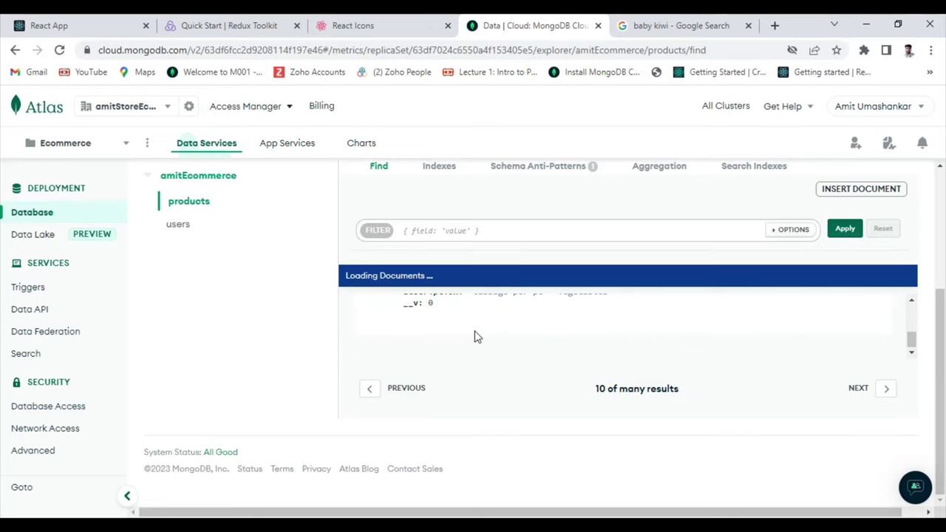
{"action": "scroll", "coordinate": [473, 333], "scroll_direction": "up", "scroll_amount": 3}
{"action": "scroll", "coordinate": [475, 331], "scroll_direction": "up", "scroll_amount": 1}
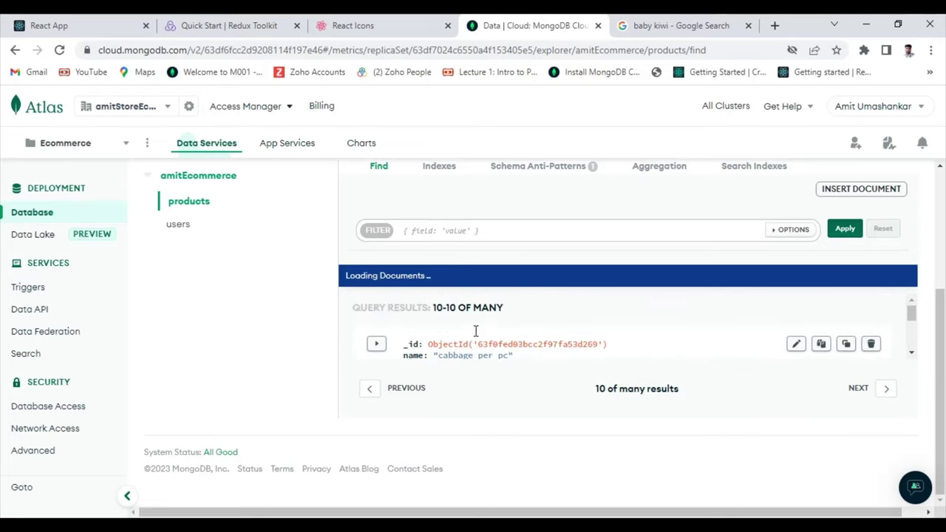
{"action": "left_click_drag", "start_coordinate": [428, 307], "coordinate": [451, 310]}
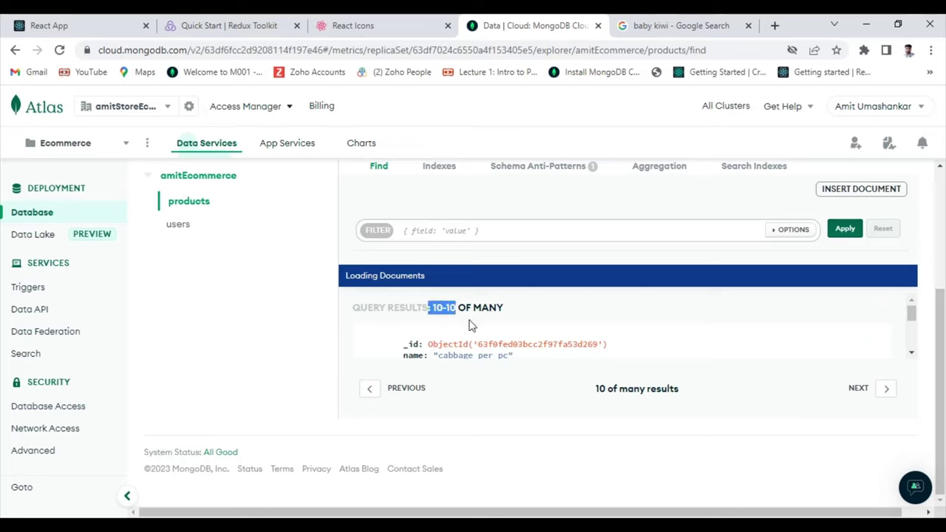
{"action": "left_click", "coordinate": [424, 233]}
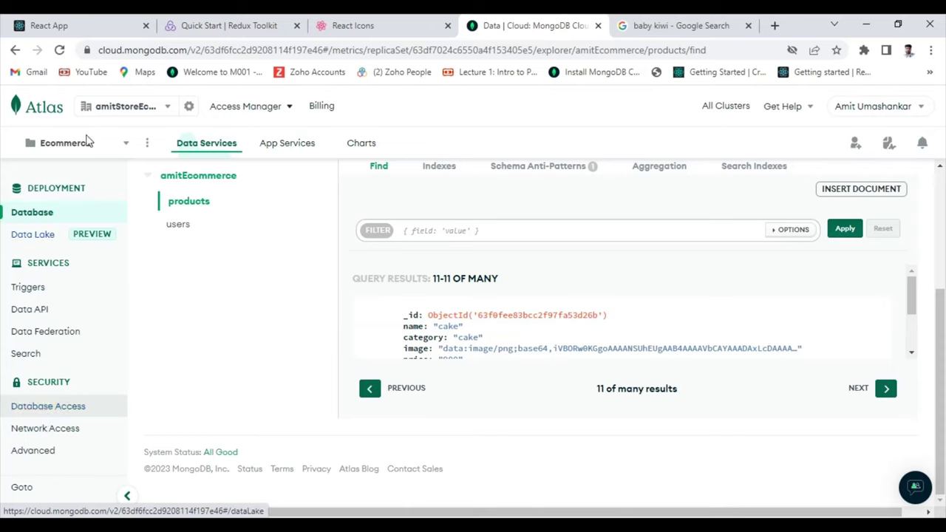
Filter the products collection by category "piza" to find the misspelled document
{"action": "left_click", "coordinate": [423, 234]}
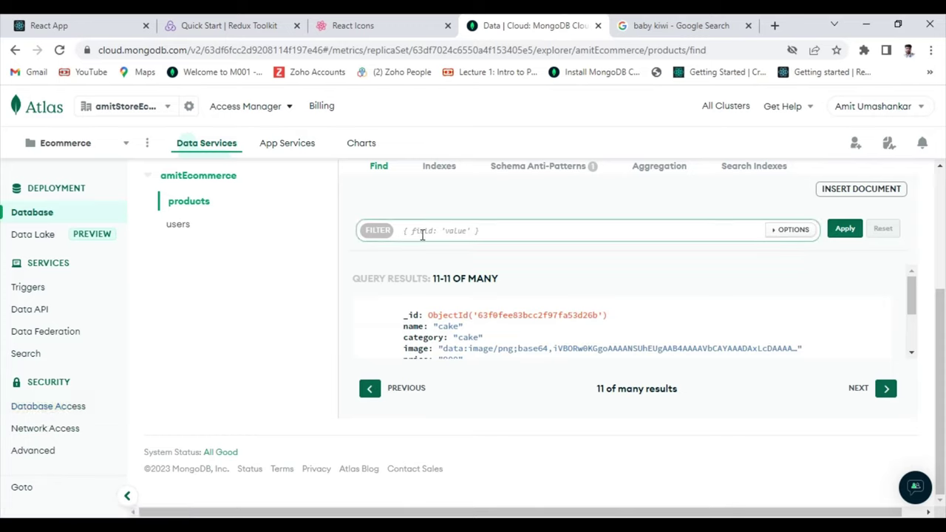
{"action": "type", "text": "{}ca"}
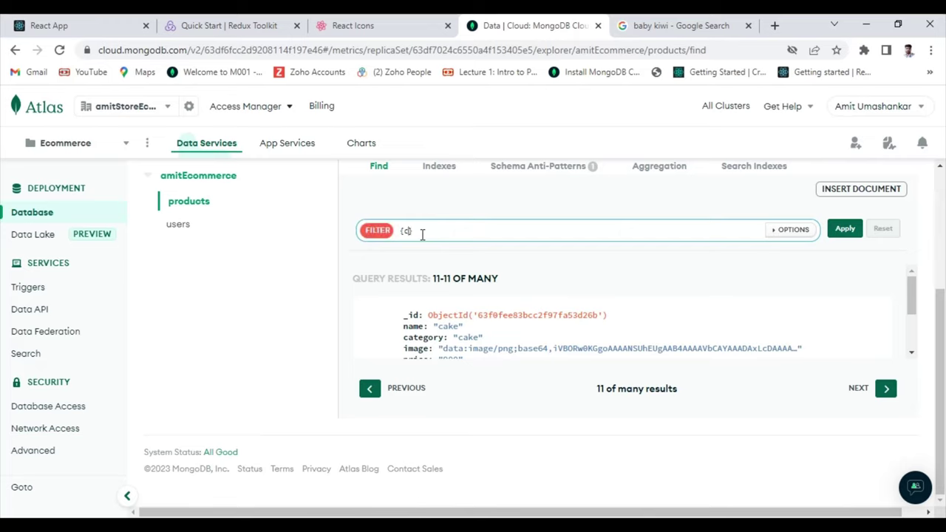
{"action": "key", "text": "BackSpace"}
{"action": "key", "text": "BackSpace"}
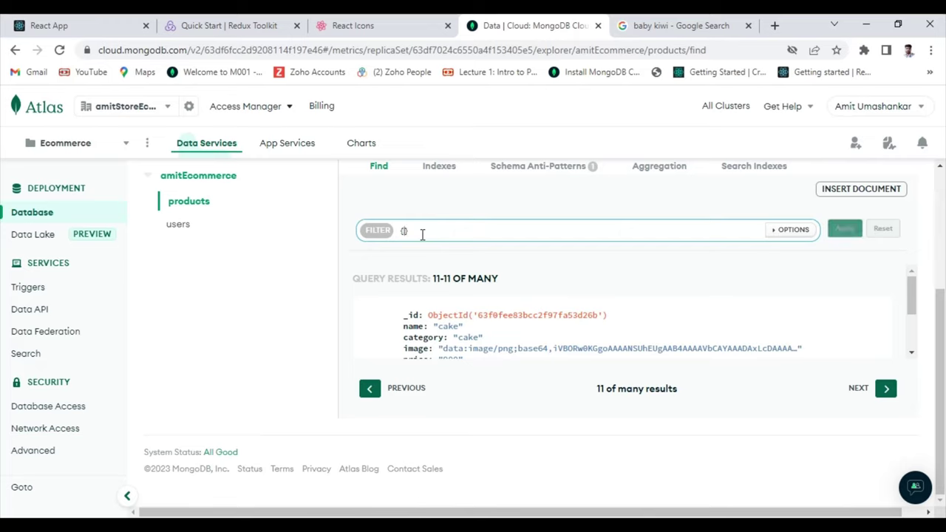
{"action": "type", "text": "\"catego"}
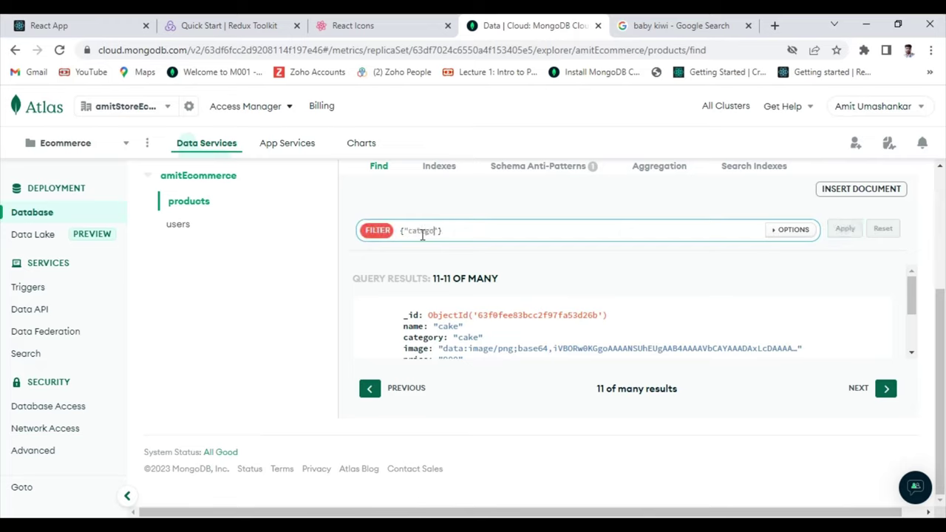
{"action": "type", "text": "ry\" : \"piz"}
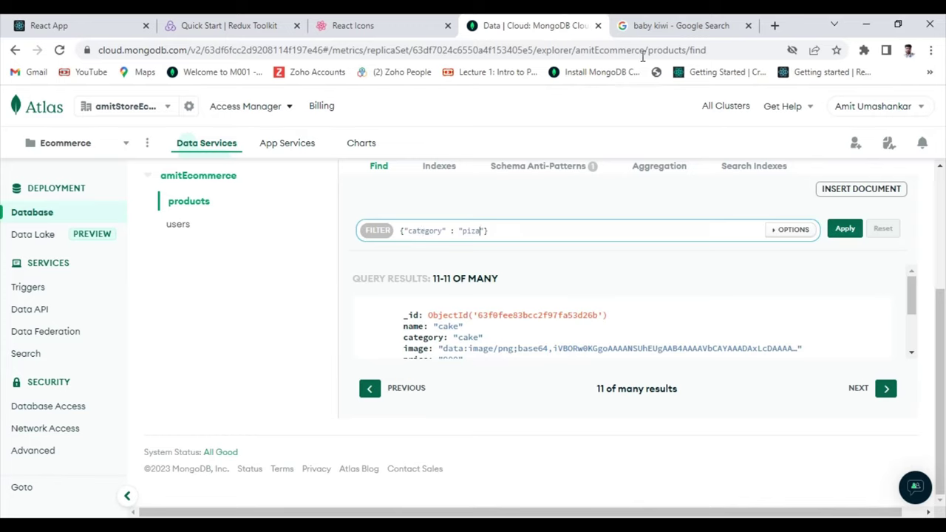
{"action": "type", "text": "a"}
{"action": "left_click", "coordinate": [845, 229]}
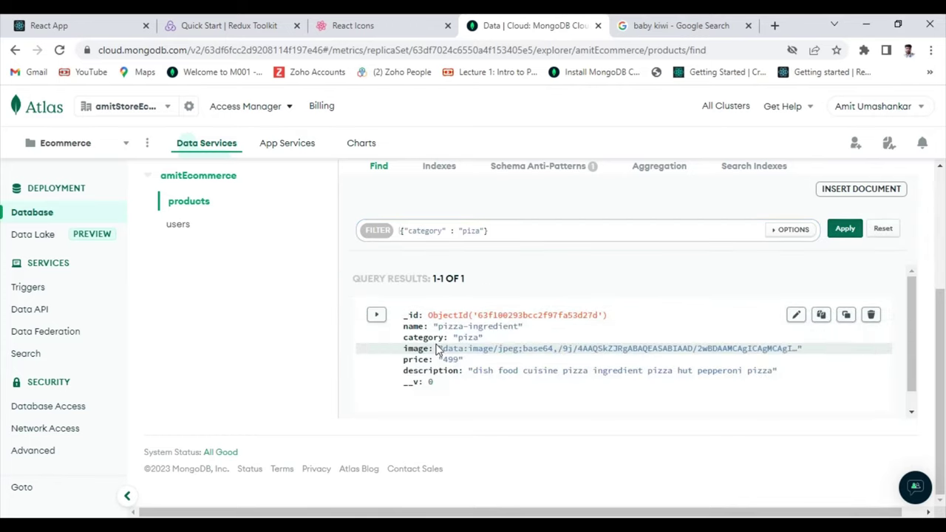
{"action": "scroll", "coordinate": [458, 344], "scroll_direction": "down", "scroll_amount": 1}
{"action": "scroll", "coordinate": [465, 329], "scroll_direction": "up", "scroll_amount": 1}
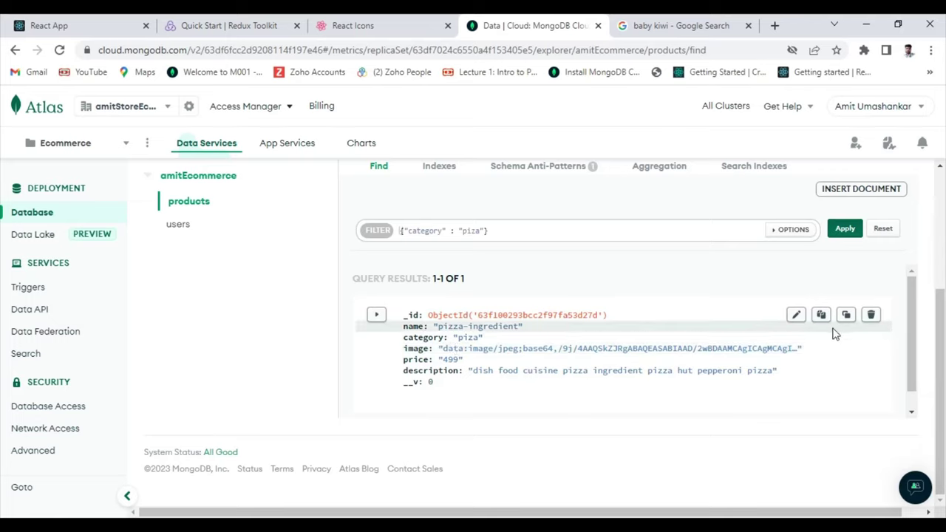
Correct that document's category from piza to pizza, then re-filter by "pizza" to confirm it
{"action": "left_click", "coordinate": [797, 318]}
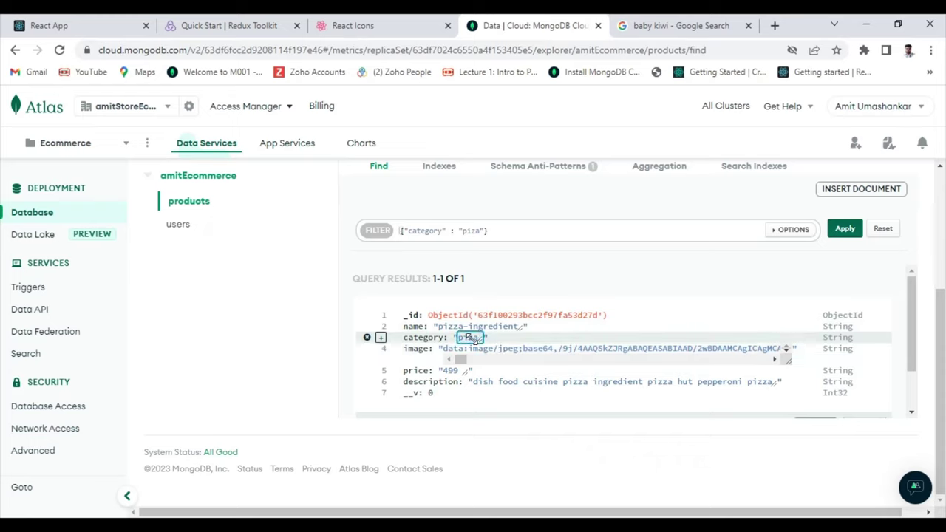
{"action": "double_click", "coordinate": [465, 338]}
{"action": "left_click", "coordinate": [474, 338]}
{"action": "type", "text": "z"}
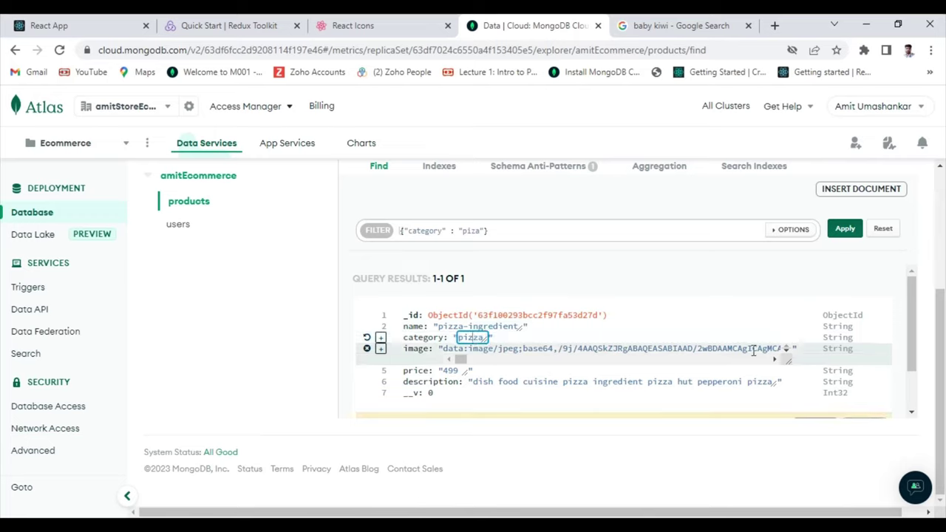
{"action": "scroll", "coordinate": [739, 321], "scroll_direction": "down", "scroll_amount": 2}
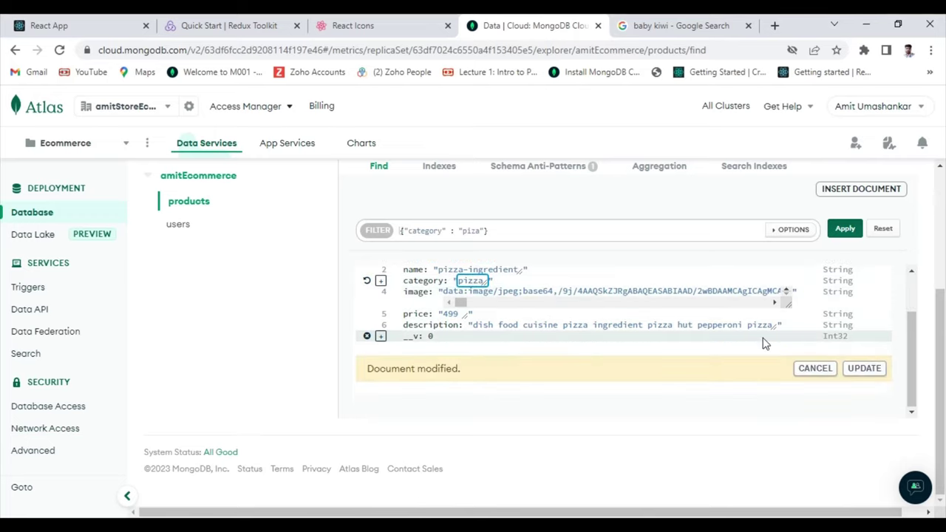
{"action": "left_click", "coordinate": [862, 373]}
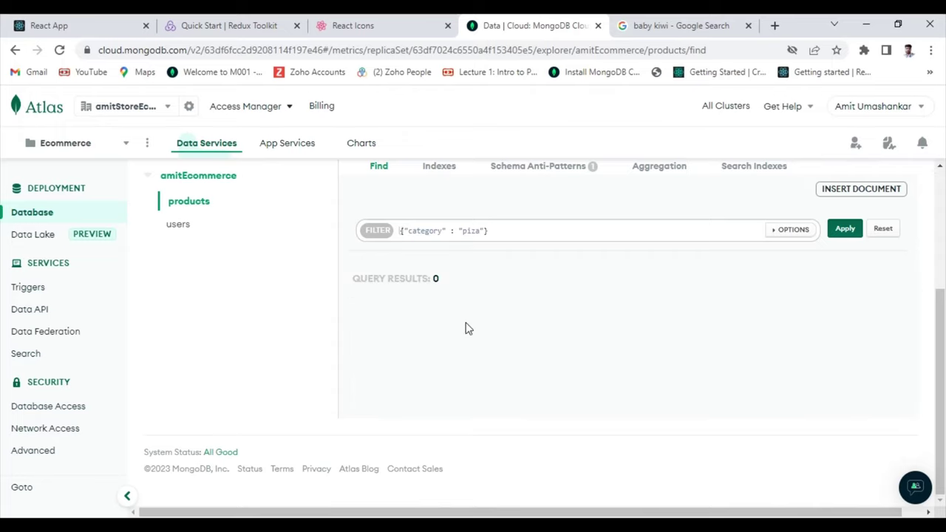
{"action": "left_click", "coordinate": [474, 230]}
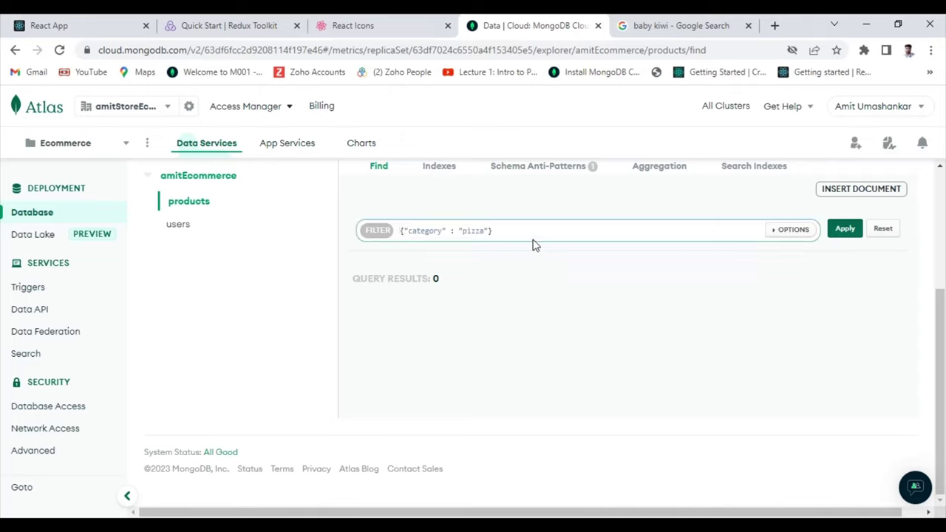
{"action": "left_click", "coordinate": [846, 233]}
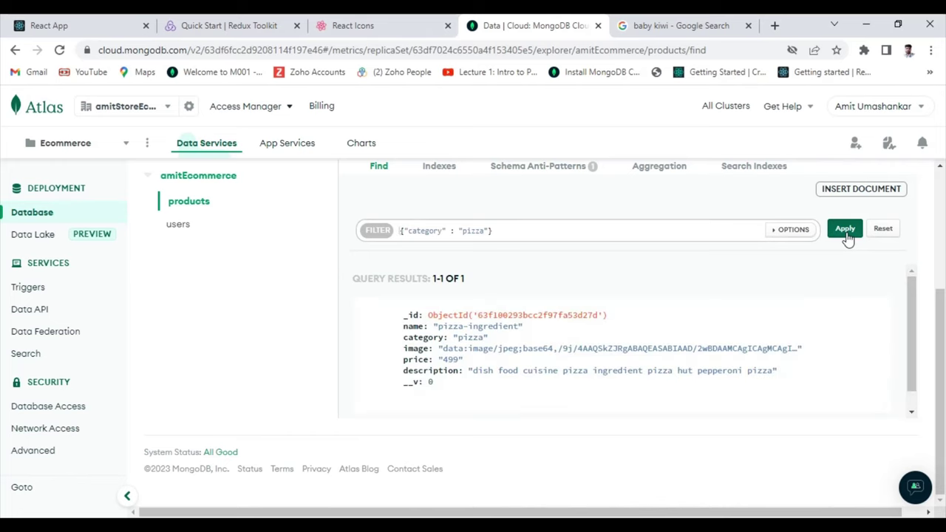
On the New Product form, load the dosa-category image file
{"action": "left_click_drag", "start_coordinate": [495, 342], "coordinate": [413, 326]}
{"action": "left_click", "coordinate": [96, 20]}
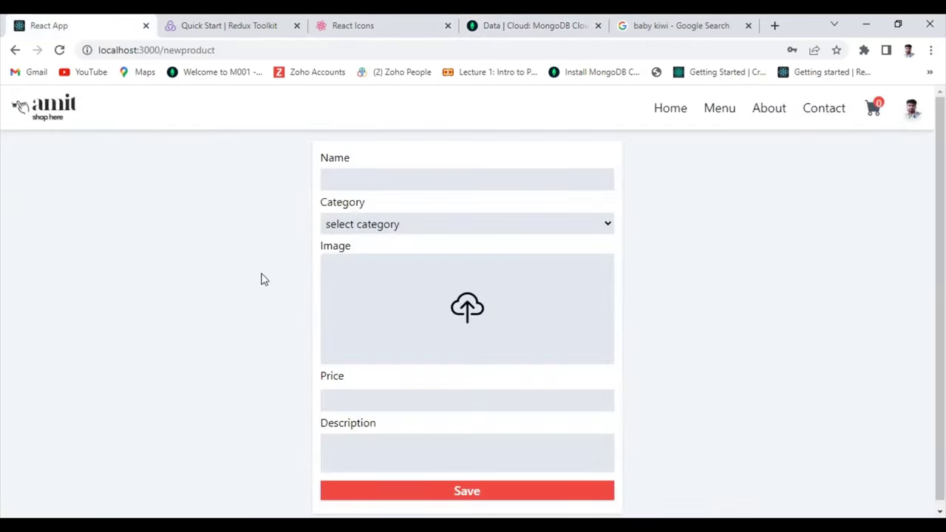
{"action": "left_click", "coordinate": [383, 286]}
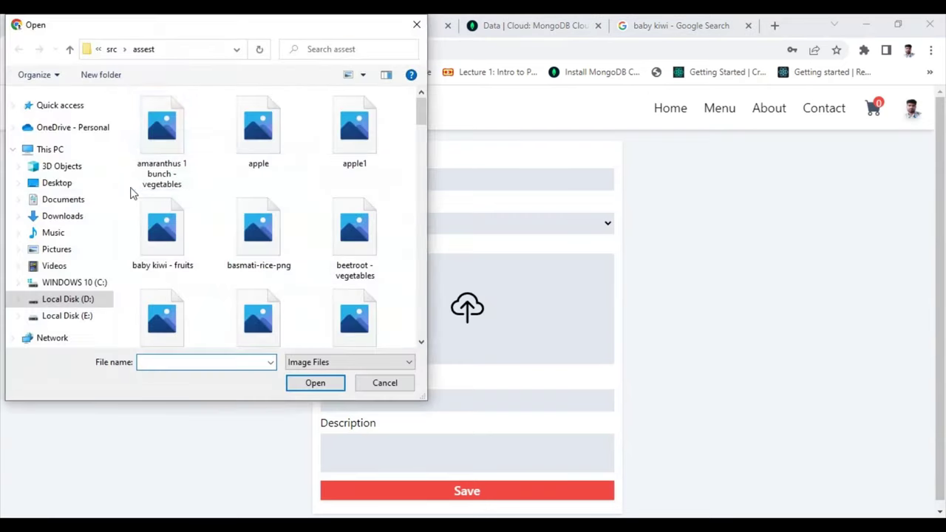
{"action": "scroll", "coordinate": [180, 272], "scroll_direction": "down", "scroll_amount": 5}
{"action": "scroll", "coordinate": [227, 293], "scroll_direction": "up", "scroll_amount": 5}
{"action": "scroll", "coordinate": [298, 241], "scroll_direction": "down", "scroll_amount": 3}
{"action": "scroll", "coordinate": [299, 241], "scroll_direction": "down", "scroll_amount": 1}
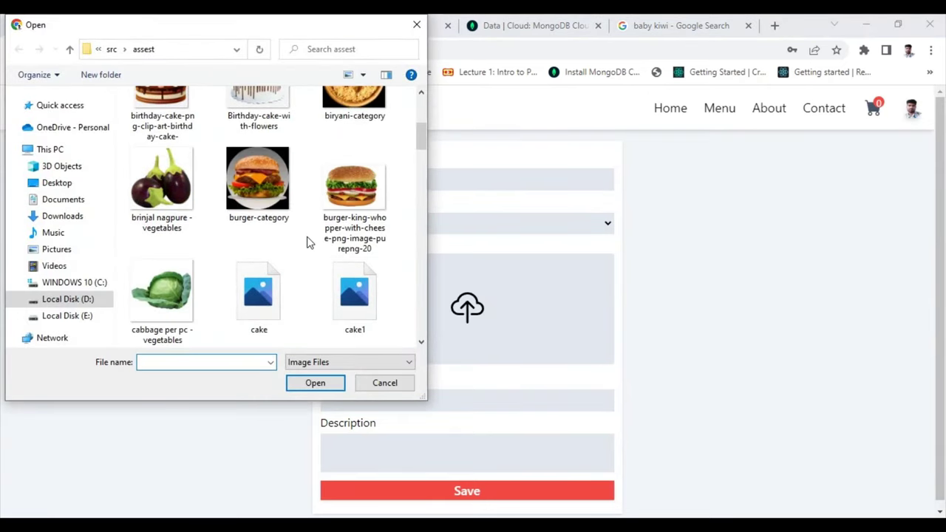
{"action": "scroll", "coordinate": [359, 226], "scroll_direction": "down", "scroll_amount": 4}
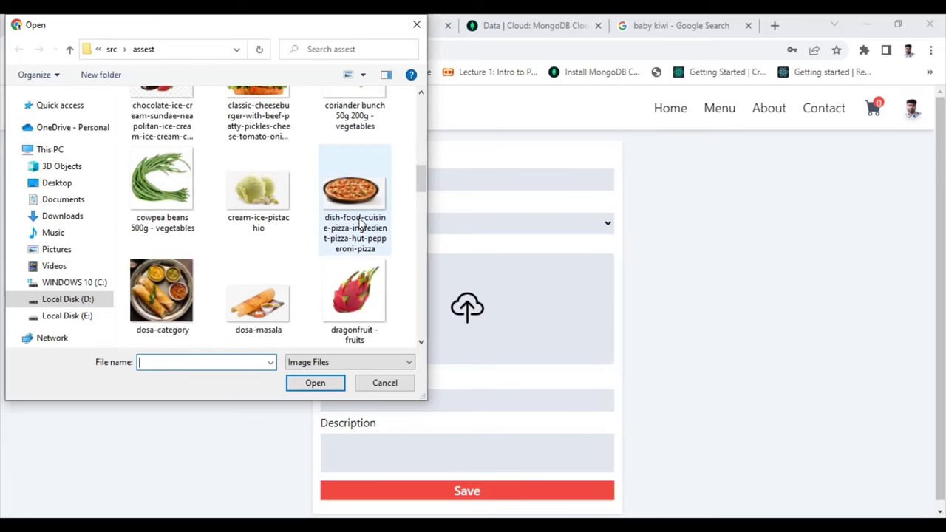
{"action": "scroll", "coordinate": [360, 226], "scroll_direction": "down", "scroll_amount": 1}
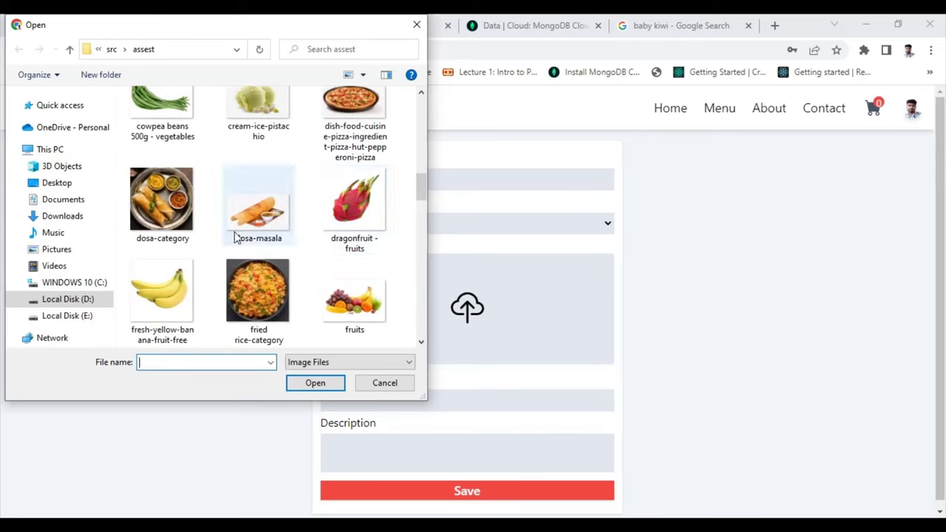
{"action": "scroll", "coordinate": [258, 182], "scroll_direction": "up", "scroll_amount": 1}
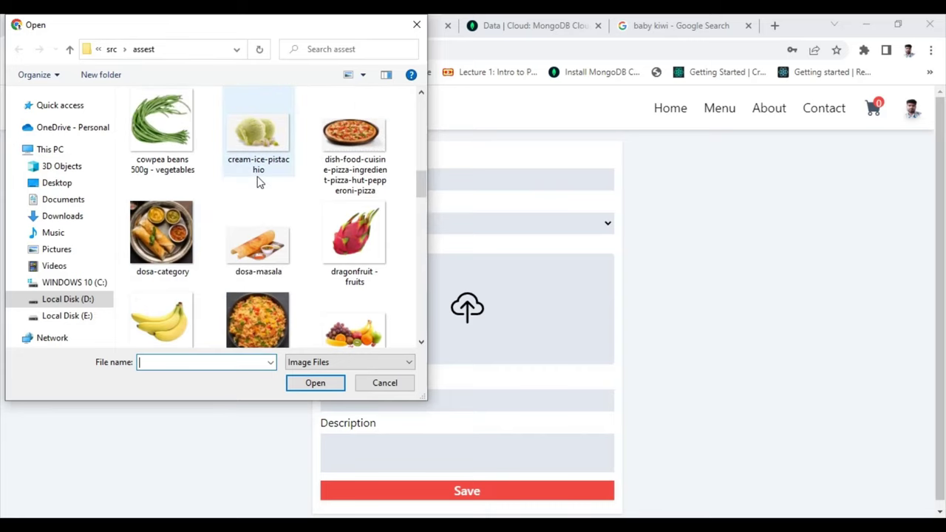
{"action": "scroll", "coordinate": [258, 183], "scroll_direction": "down", "scroll_amount": 1}
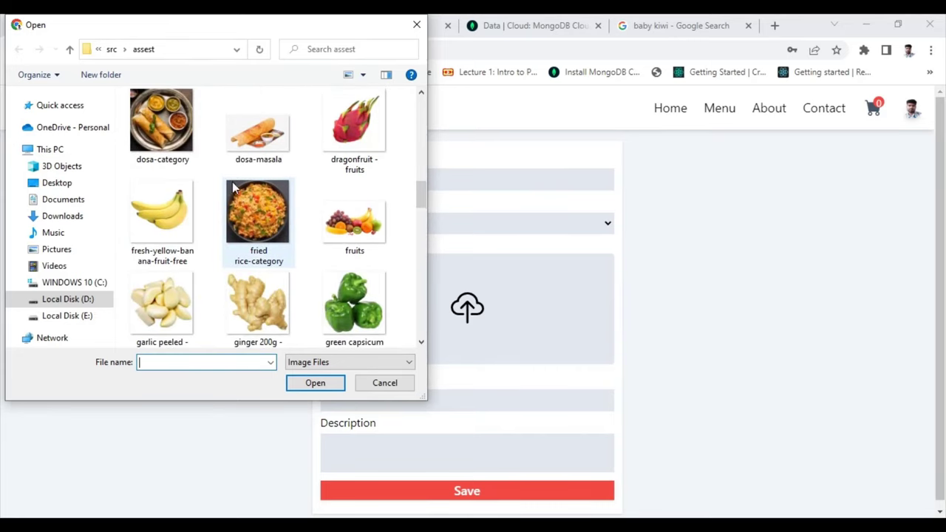
{"action": "scroll", "coordinate": [166, 157], "scroll_direction": "up", "scroll_amount": 2}
{"action": "left_click", "coordinate": [177, 270]}
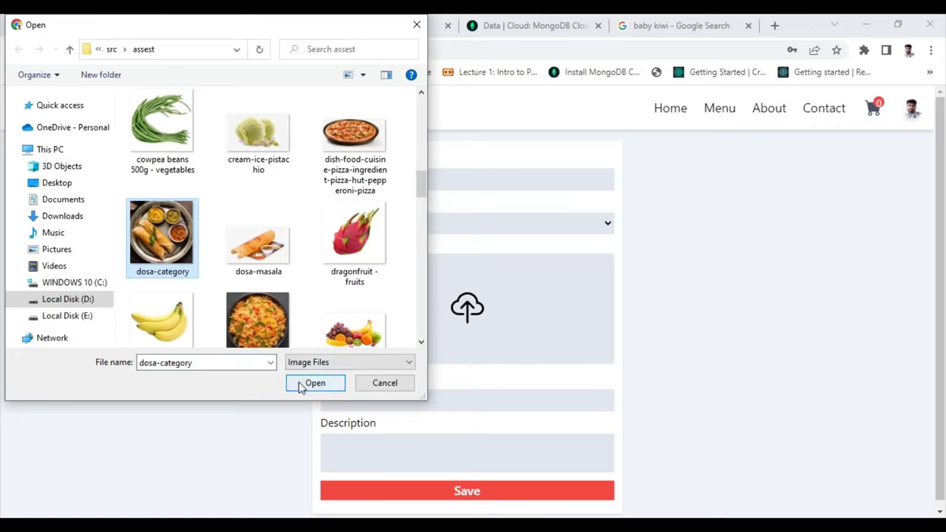
{"action": "key", "text": "F2"}
{"action": "key", "text": "ctrl+c"}
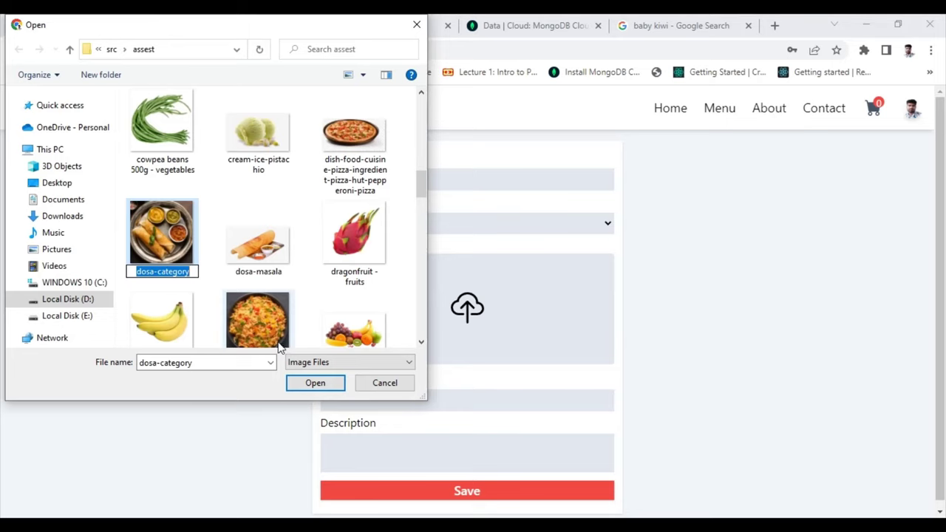
{"action": "left_click", "coordinate": [313, 383]}
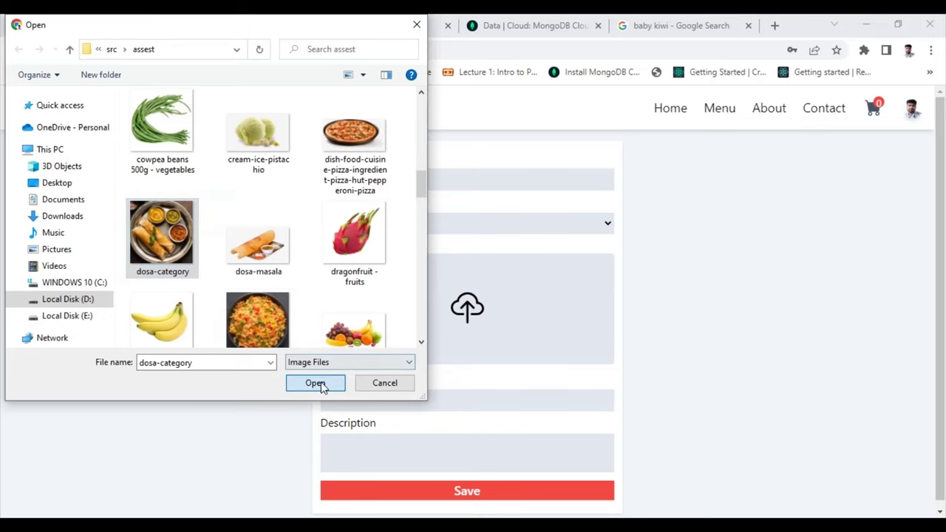
{"action": "left_click", "coordinate": [316, 384]}
Name the product 'dosa' and set its category to Dosa
{"action": "left_click", "coordinate": [372, 179]}
{"action": "key", "text": "ctrl+v"}
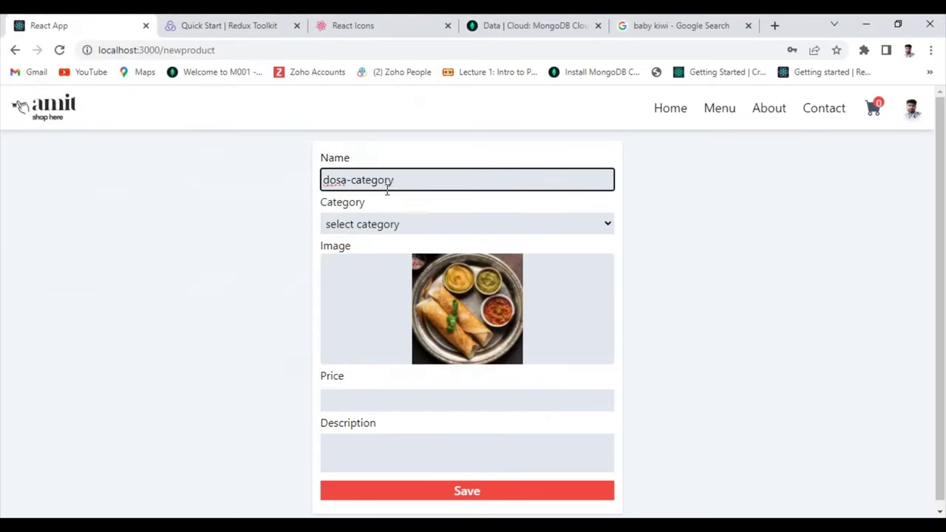
{"action": "left_click_drag", "start_coordinate": [403, 183], "coordinate": [344, 191]}
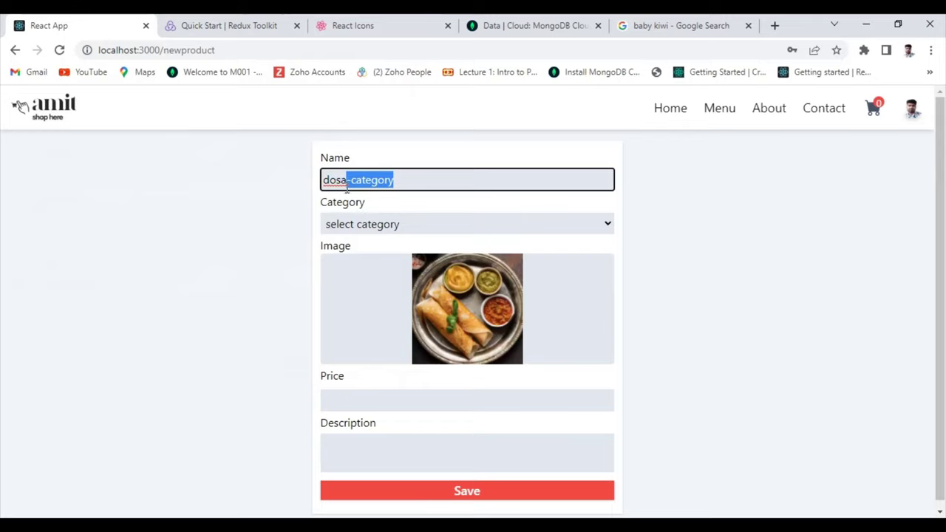
{"action": "key", "text": "BackSpace"}
{"action": "left_click", "coordinate": [359, 222]}
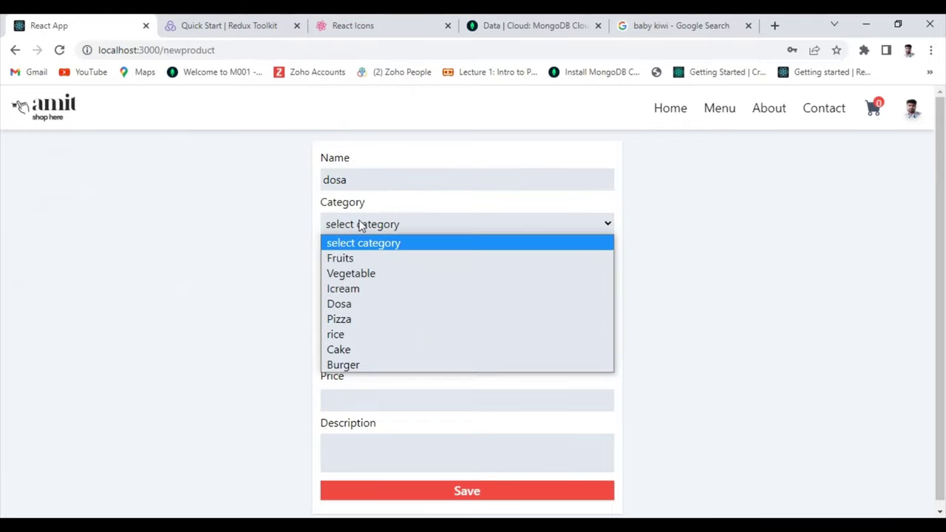
{"action": "left_click", "coordinate": [342, 304]}
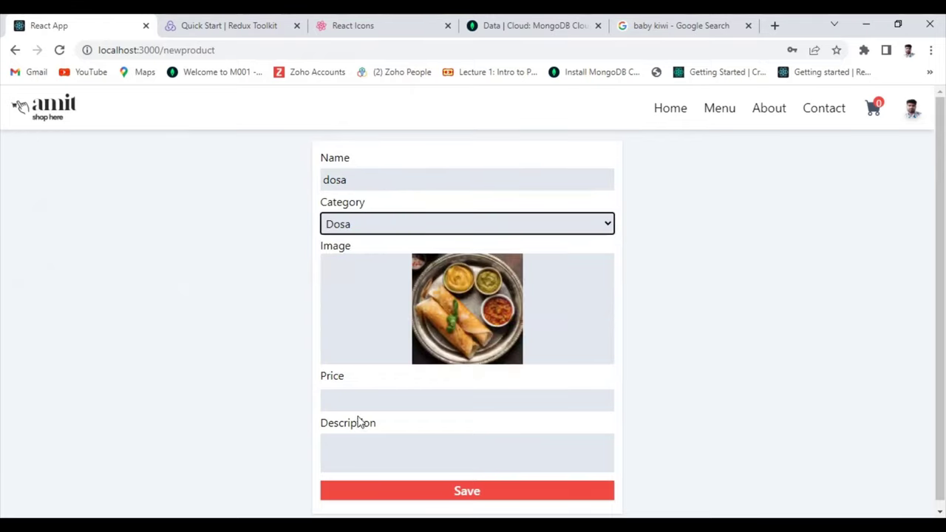
Enter price 99 and description 'dosa', then save the product
{"action": "left_click", "coordinate": [356, 394]}
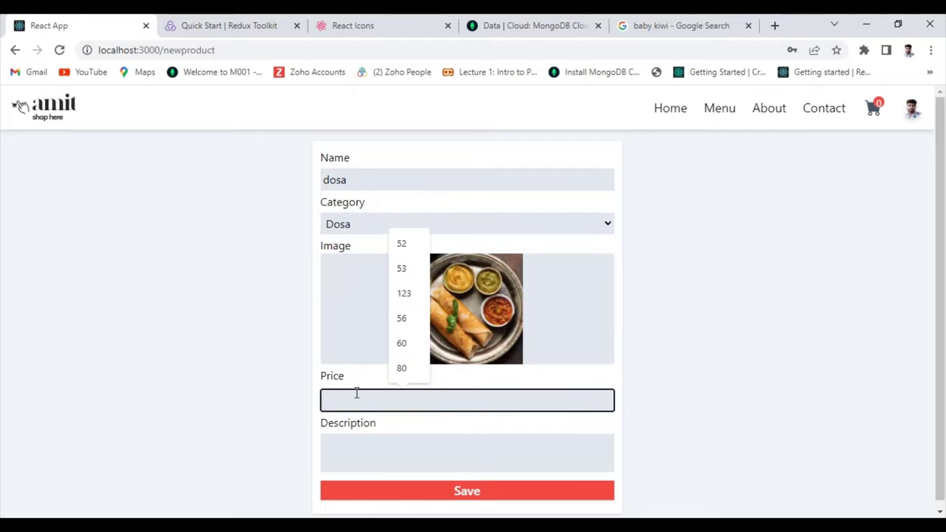
{"action": "type", "text": "99"}
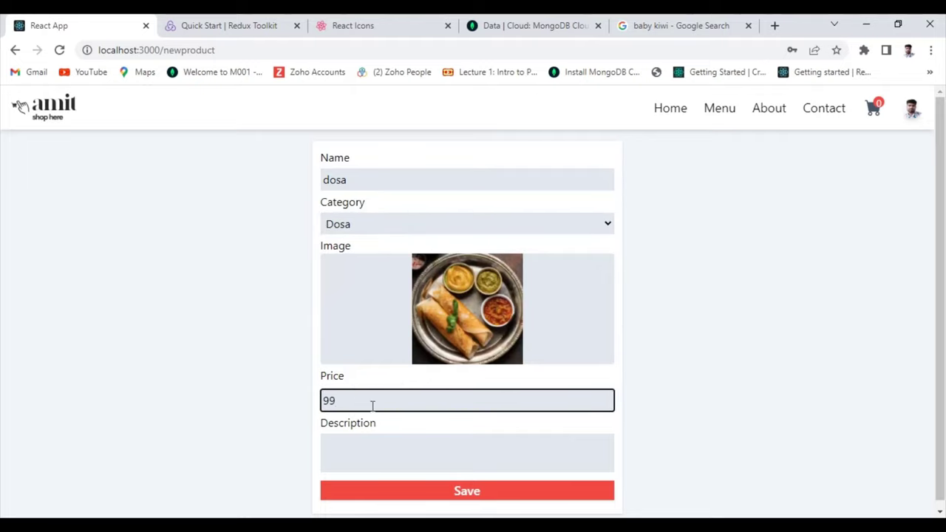
{"action": "left_click", "coordinate": [372, 441]}
{"action": "key", "text": "ctrl+v"}
{"action": "key", "text": "shift+Left"}
{"action": "key", "text": "shift+Left"}
{"action": "key", "text": "shift+Left"}
{"action": "key", "text": "shift+Left"}
{"action": "key", "text": "shift+Left"}
{"action": "key", "text": "shift+Left"}
{"action": "key", "text": "shift+Left"}
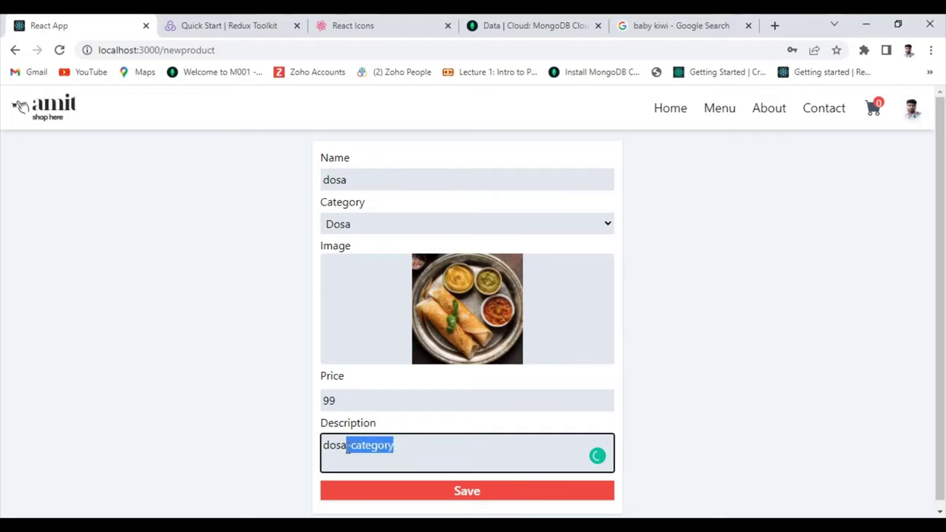
{"action": "key", "text": "BackSpace"}
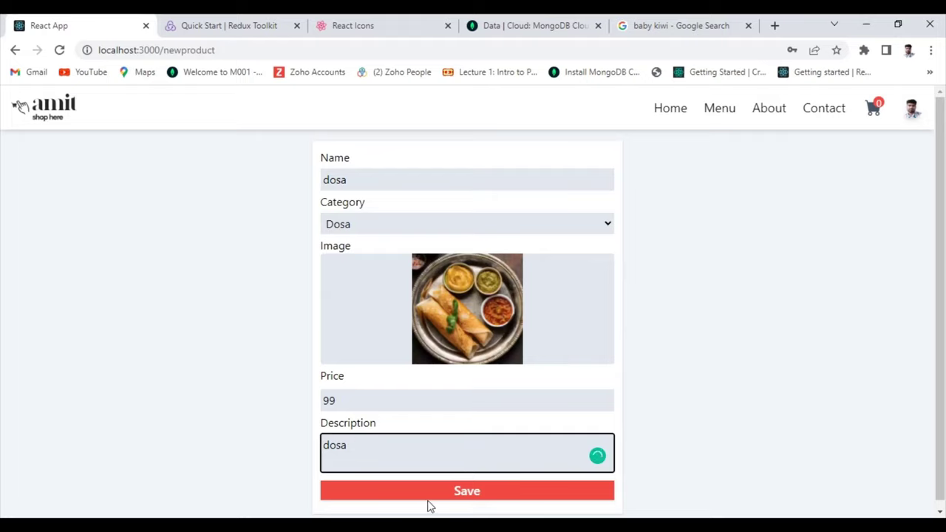
{"action": "left_click", "coordinate": [428, 499]}
Load the dosa-masala image and name the new product 'dosa masala'
{"action": "left_click", "coordinate": [390, 344]}
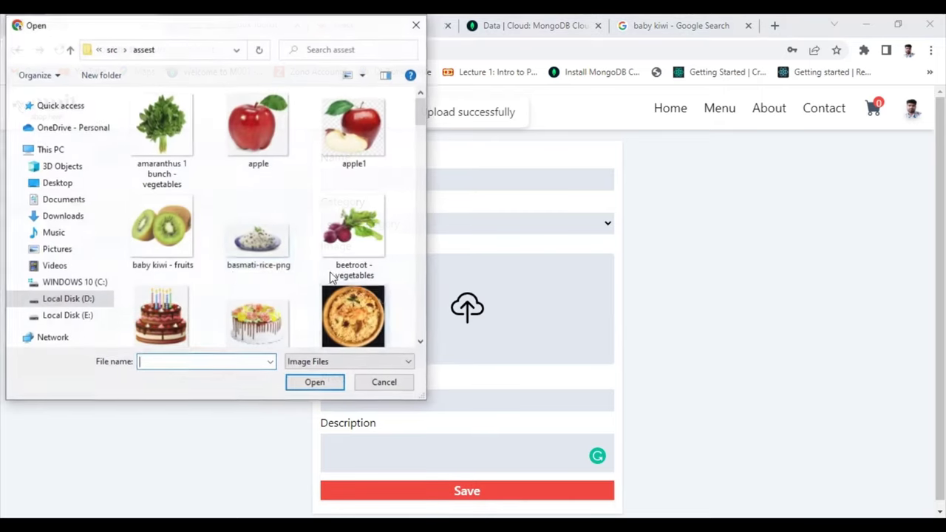
{"action": "scroll", "coordinate": [243, 277], "scroll_direction": "down", "scroll_amount": 6}
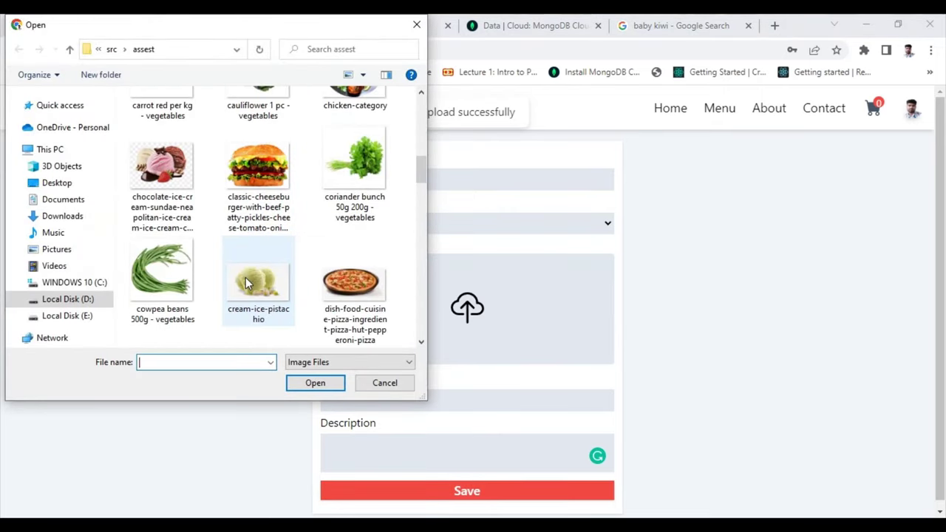
{"action": "scroll", "coordinate": [245, 277], "scroll_direction": "down", "scroll_amount": 5}
{"action": "scroll", "coordinate": [245, 277], "scroll_direction": "up", "scroll_amount": 2}
{"action": "left_click", "coordinate": [268, 162]}
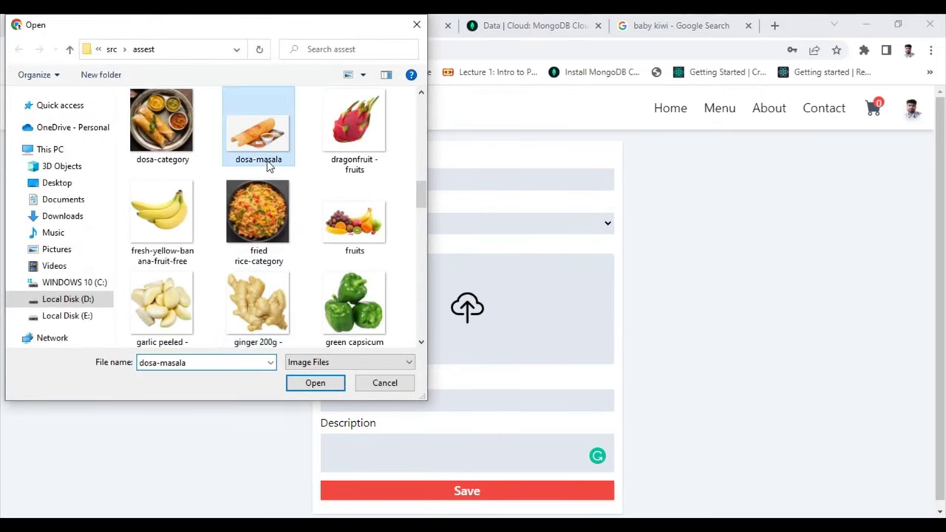
{"action": "left_click", "coordinate": [315, 383]}
{"action": "left_click", "coordinate": [356, 182]}
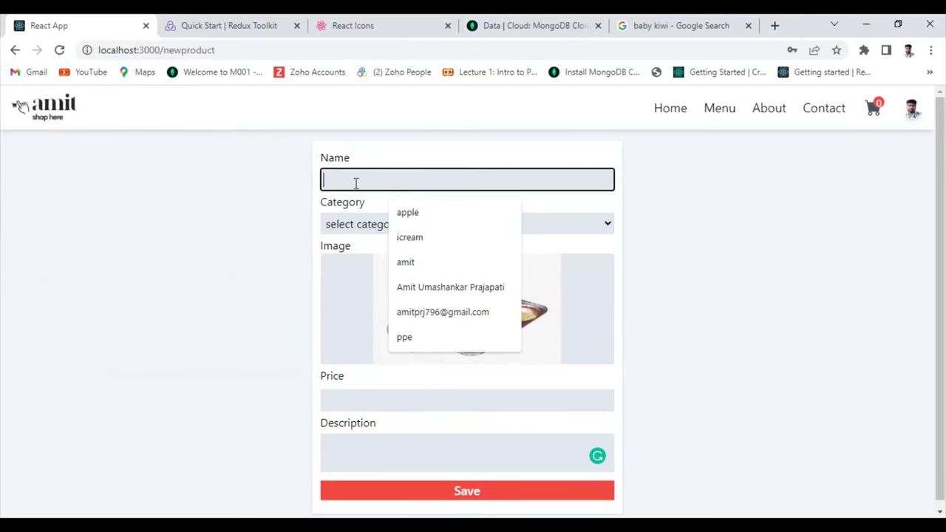
{"action": "type", "text": "dos"}
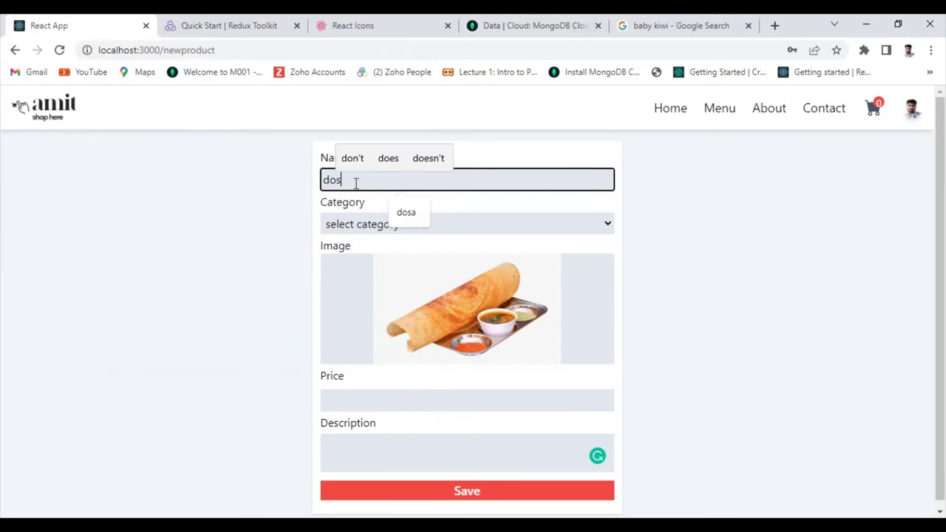
{"action": "type", "text": "a masala"}
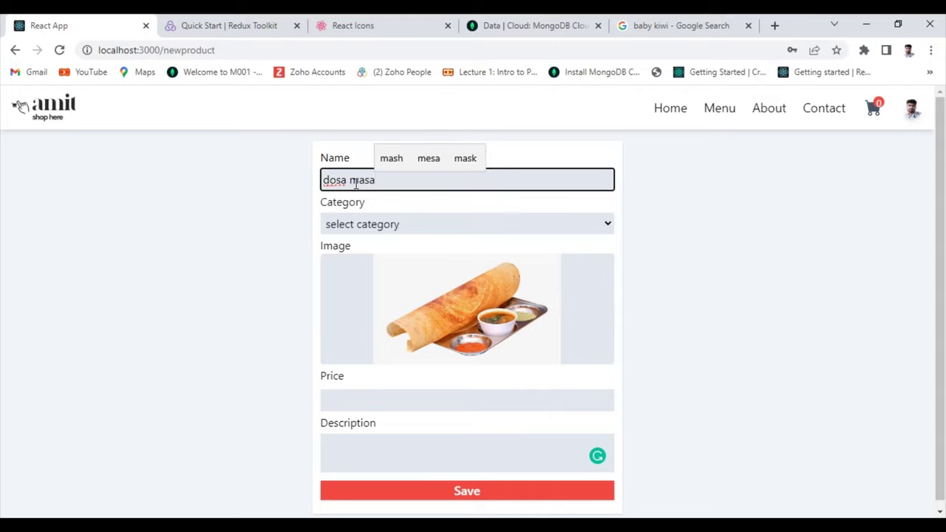
Set category Dosa, price 59 and description 'dosa masala', then save the product
{"action": "left_click", "coordinate": [376, 222]}
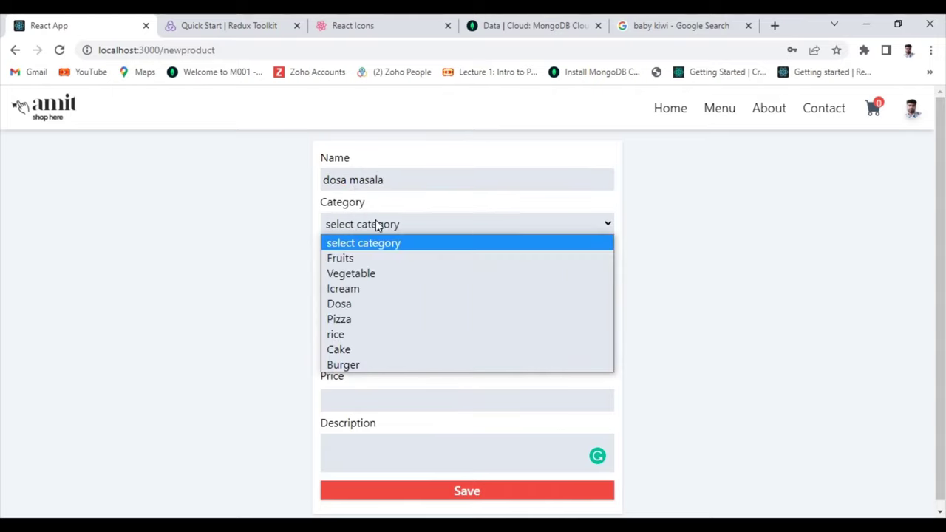
{"action": "left_click", "coordinate": [349, 303]}
{"action": "left_click", "coordinate": [355, 397]}
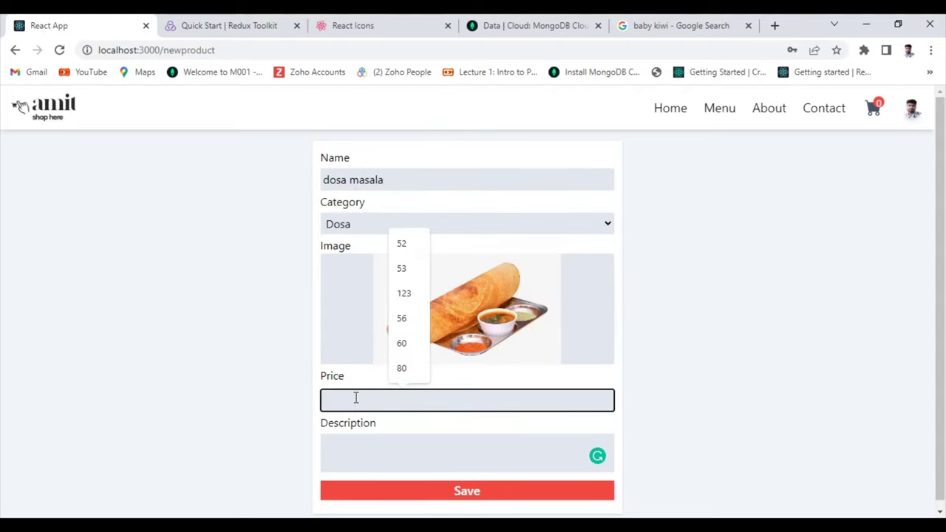
{"action": "type", "text": "59"}
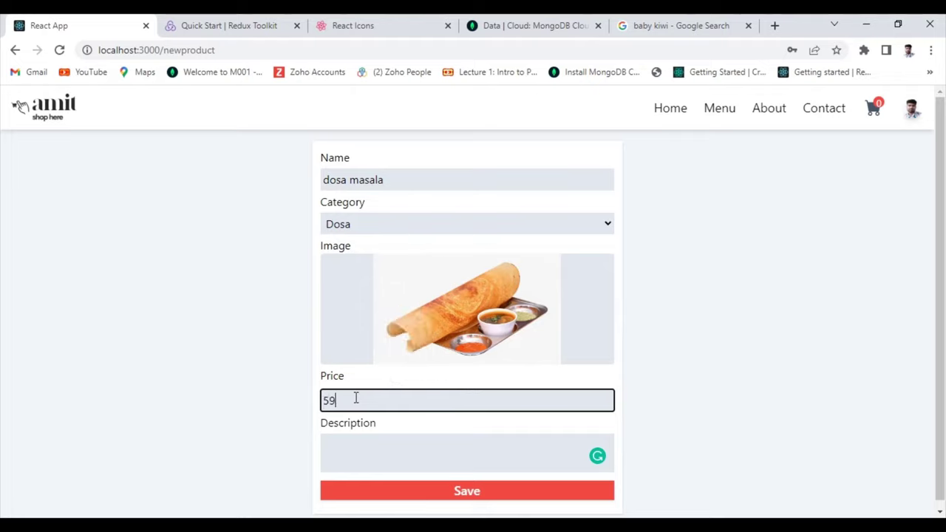
{"action": "left_click", "coordinate": [344, 450]}
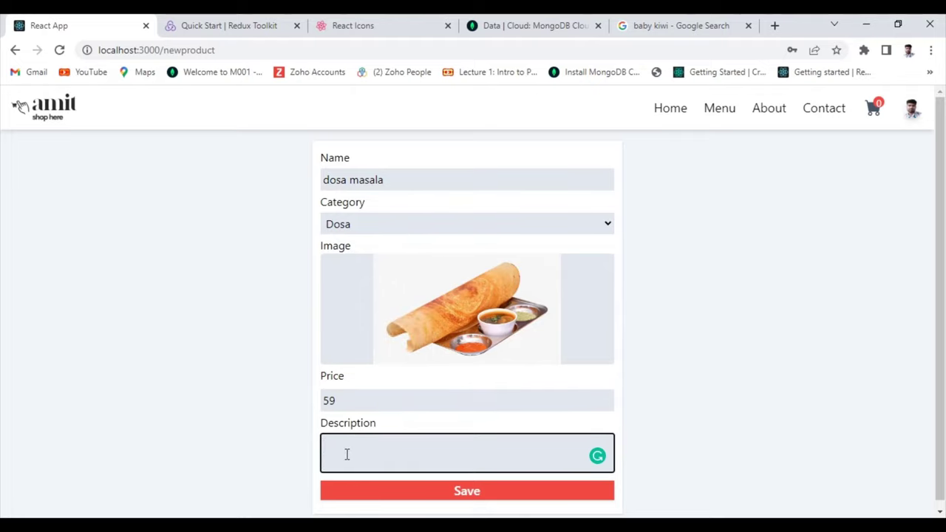
{"action": "type", "text": "dosa ma"}
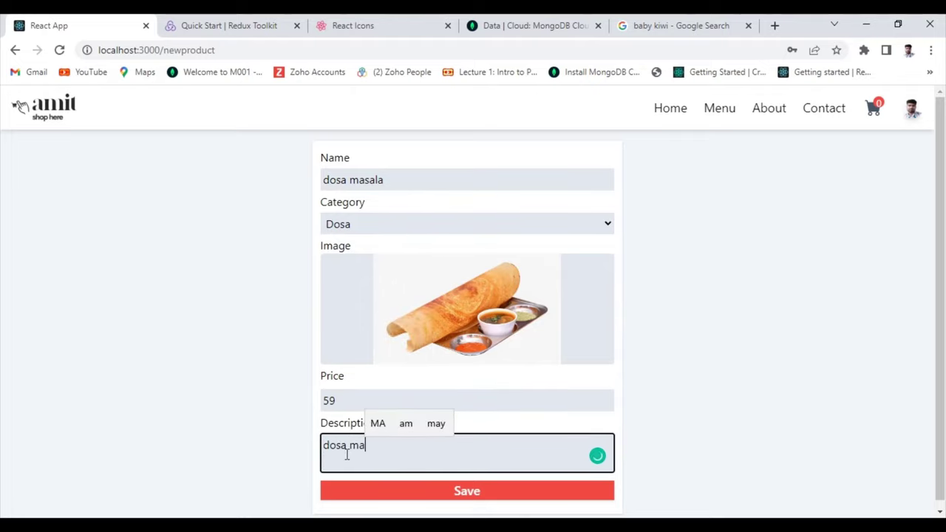
{"action": "type", "text": "sala"}
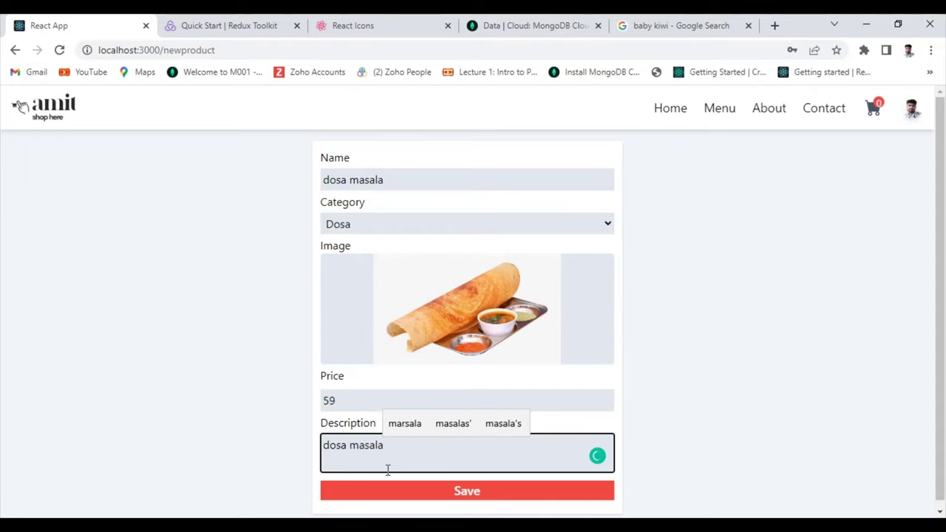
{"action": "left_click", "coordinate": [437, 491]}
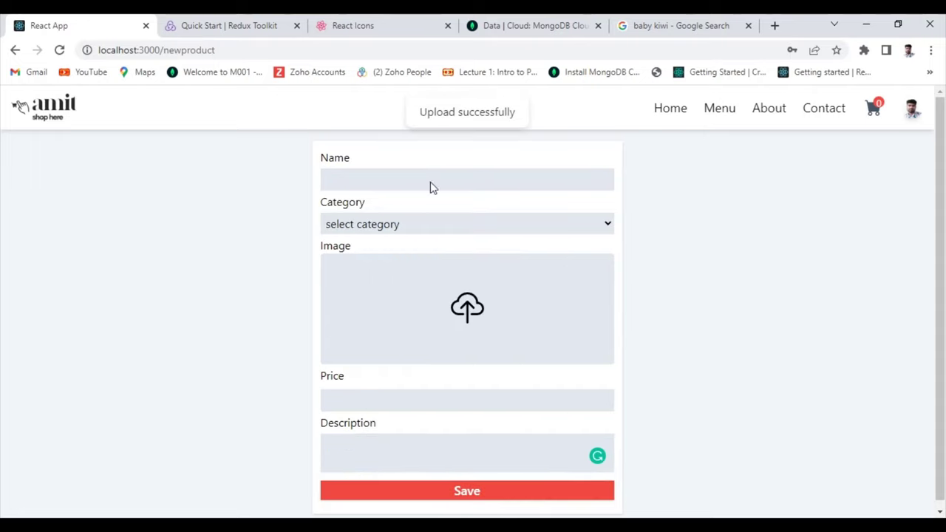
Load the dragonfruit - fruits picture and name the product from its trimmed file name
{"action": "left_click", "coordinate": [392, 298]}
{"action": "scroll", "coordinate": [290, 237], "scroll_direction": "down", "scroll_amount": 3}
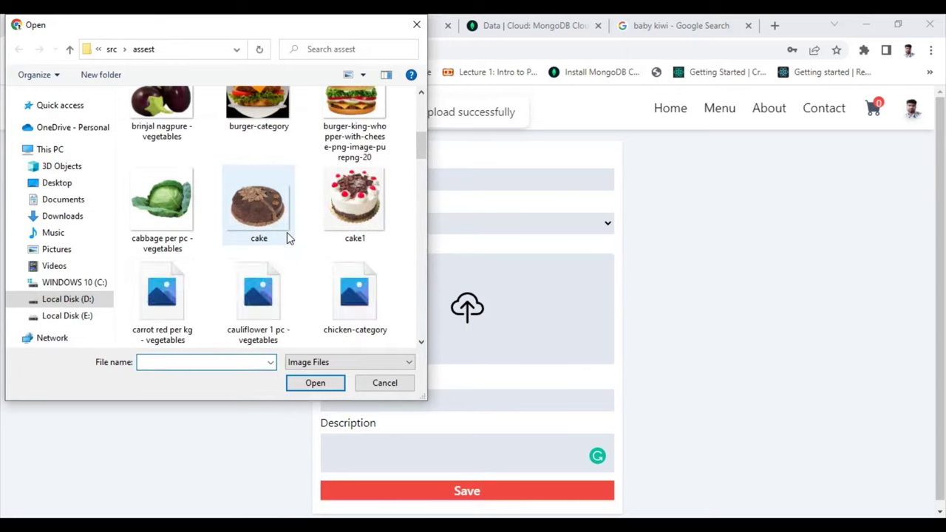
{"action": "scroll", "coordinate": [288, 238], "scroll_direction": "down", "scroll_amount": 5}
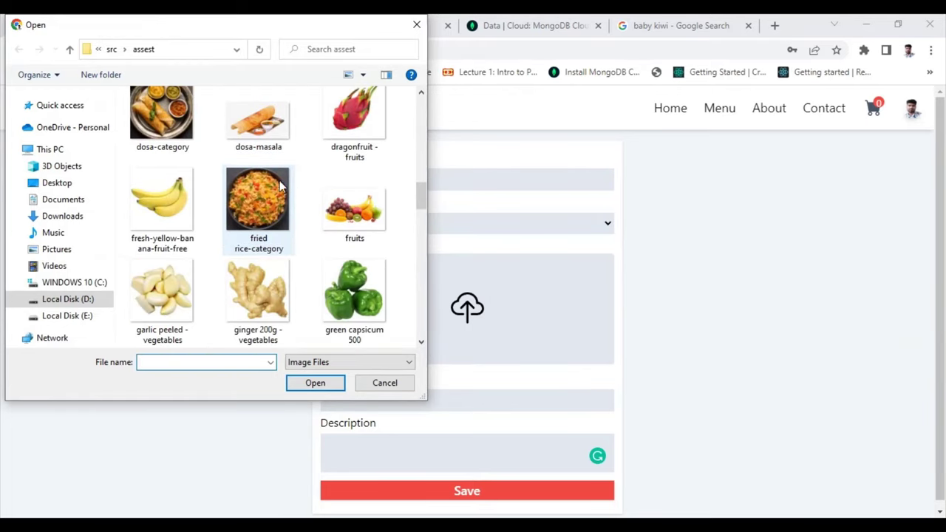
{"action": "left_click", "coordinate": [374, 138]}
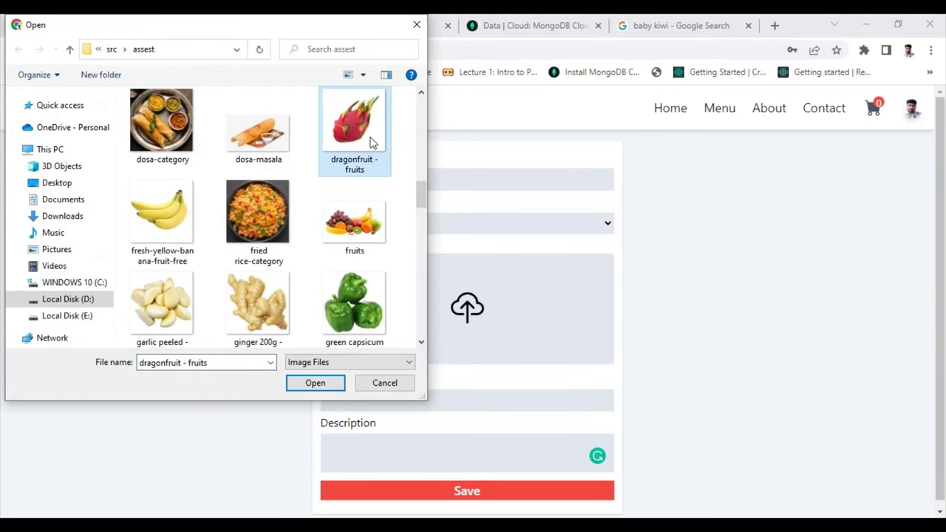
{"action": "left_click", "coordinate": [370, 144]}
{"action": "key", "text": "ctrl+c"}
{"action": "left_click", "coordinate": [355, 137]}
{"action": "left_click", "coordinate": [315, 383]}
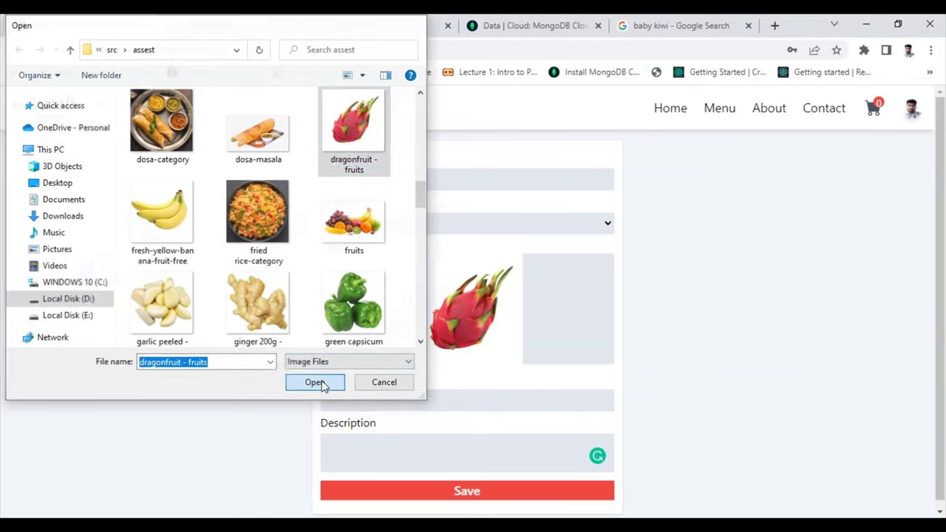
{"action": "left_click", "coordinate": [340, 179]}
{"action": "key", "text": "ctrl+v"}
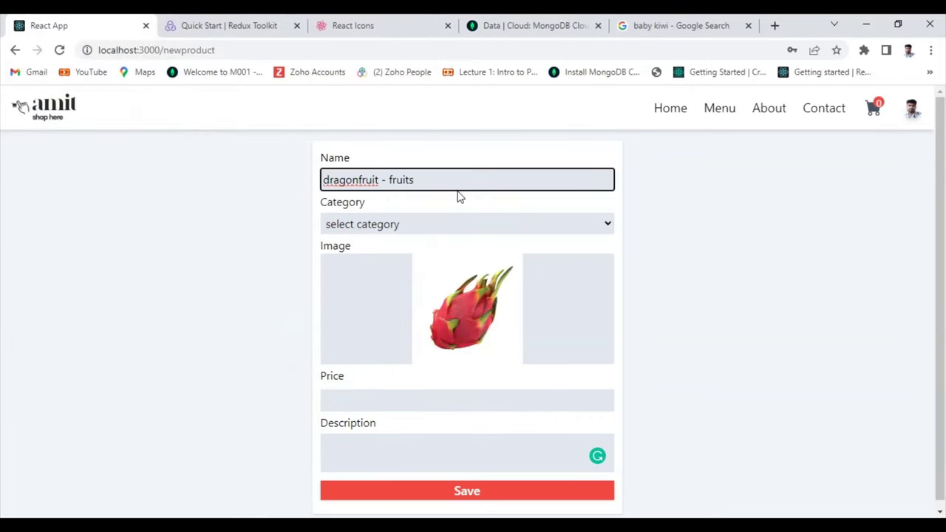
{"action": "key", "text": "BackSpace"}
{"action": "key", "text": "BackSpace"}
{"action": "key", "text": "BackSpace"}
{"action": "key", "text": "BackSpace"}
{"action": "key", "text": "BackSpace"}
{"action": "key", "text": "BackSpace"}
{"action": "key", "text": "BackSpace"}
{"action": "key", "text": "BackSpace"}
{"action": "key", "text": "BackSpace"}
Set category Fruits, price 199 and description 'dragonfruit - fruits', then save it
{"action": "left_click", "coordinate": [439, 224]}
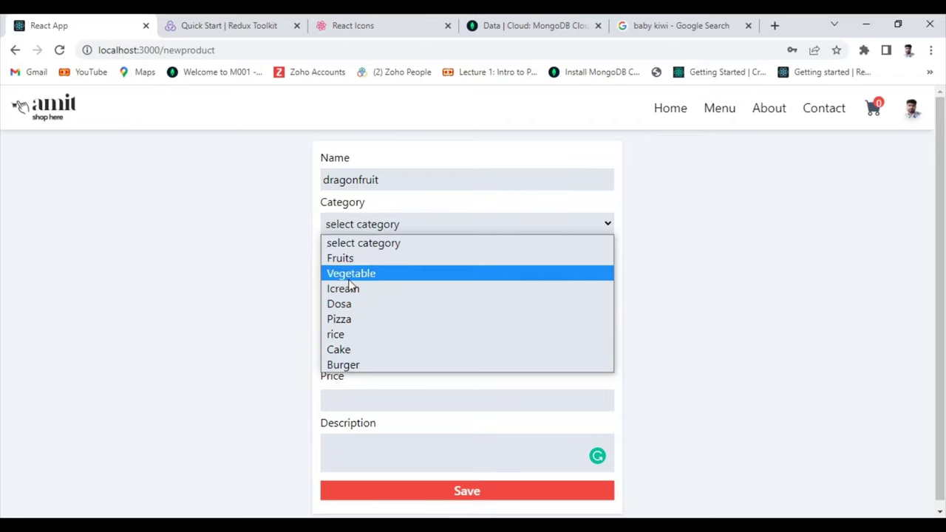
{"action": "left_click", "coordinate": [346, 259]}
{"action": "left_click", "coordinate": [370, 403]}
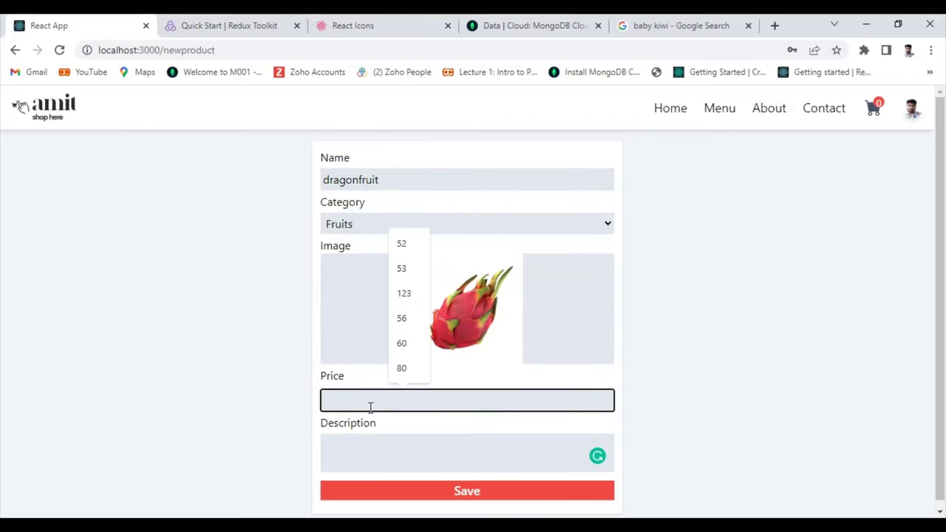
{"action": "type", "text": "199"}
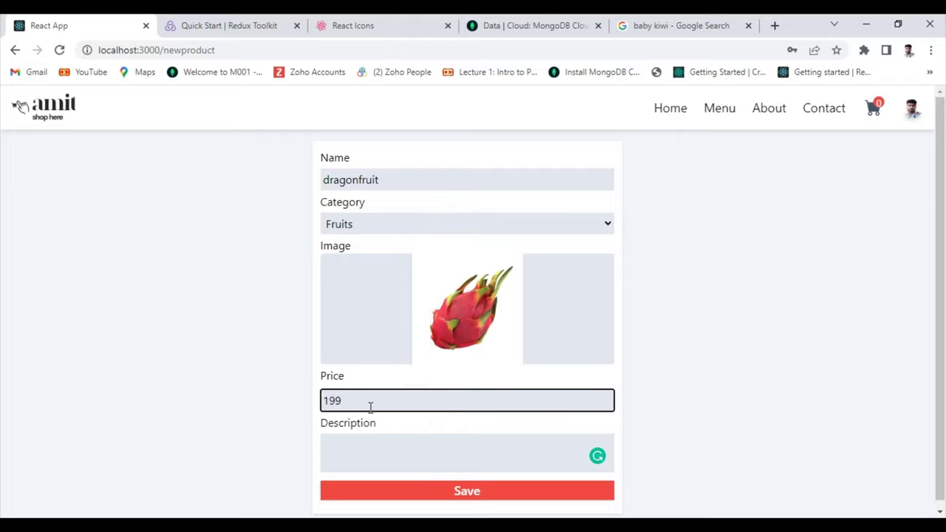
{"action": "left_click", "coordinate": [343, 448]}
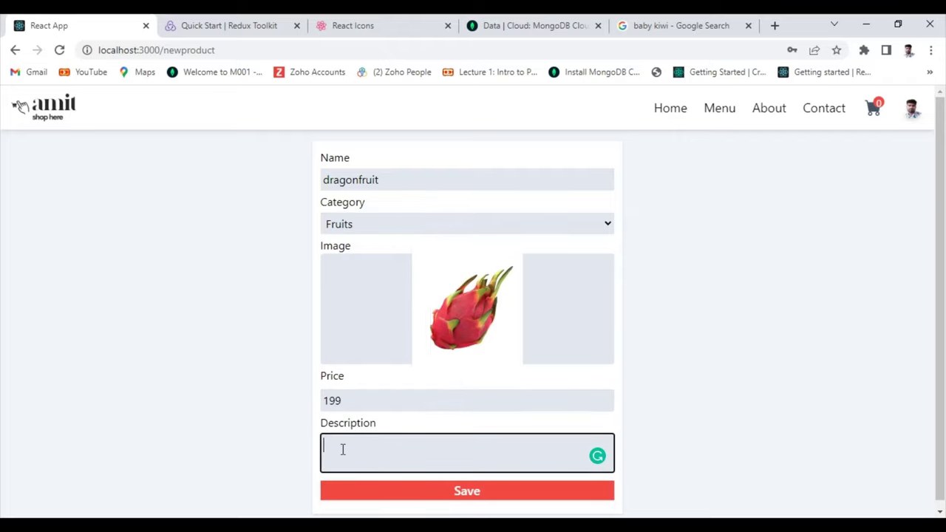
{"action": "type", "text": "dragonfruit - fruits"}
{"action": "left_click", "coordinate": [414, 500]}
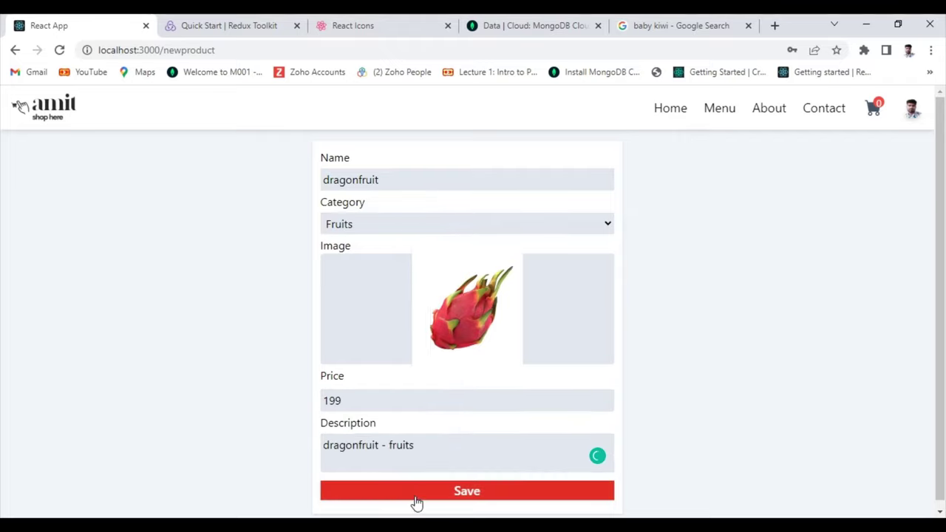
Load the fresh-yellow-banana-fruit-free picture into the new-product form
{"action": "left_click", "coordinate": [418, 303]}
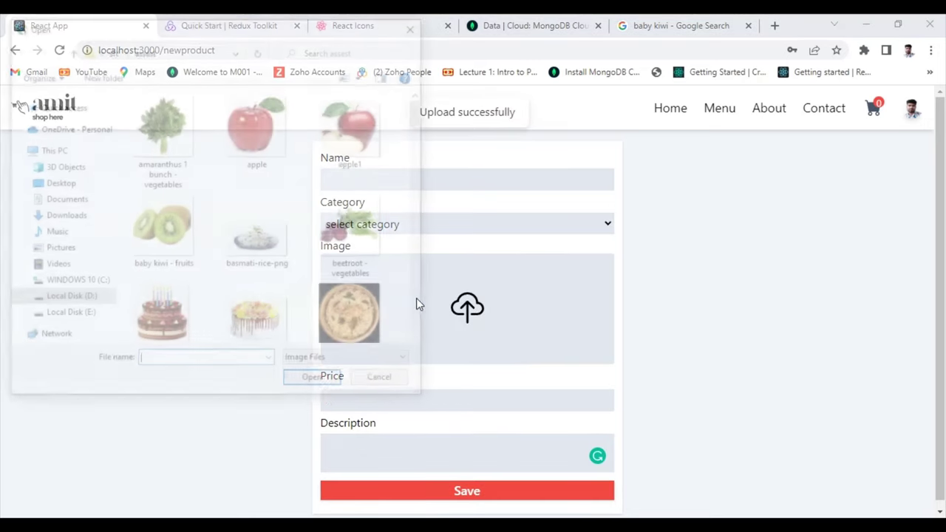
{"action": "scroll", "coordinate": [323, 231], "scroll_direction": "down", "scroll_amount": 6}
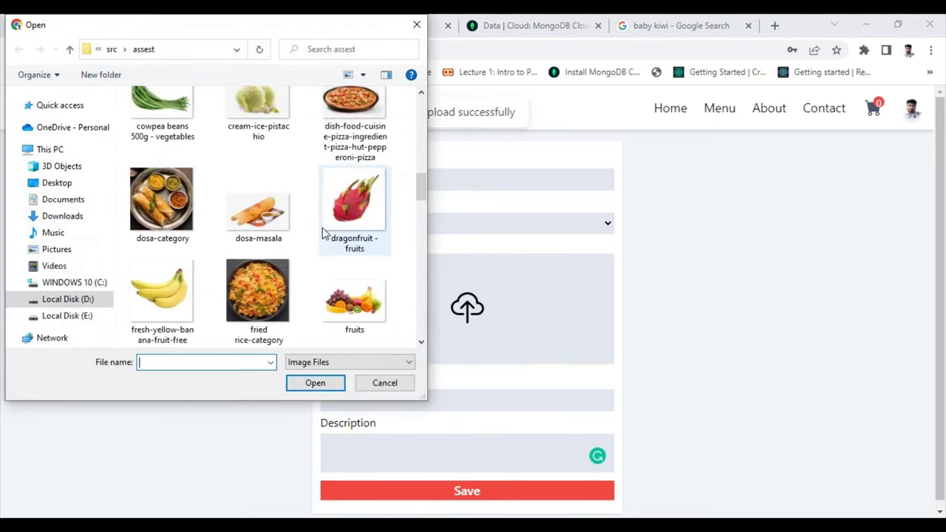
{"action": "scroll", "coordinate": [296, 236], "scroll_direction": "down", "scroll_amount": 1}
{"action": "left_click", "coordinate": [178, 229]}
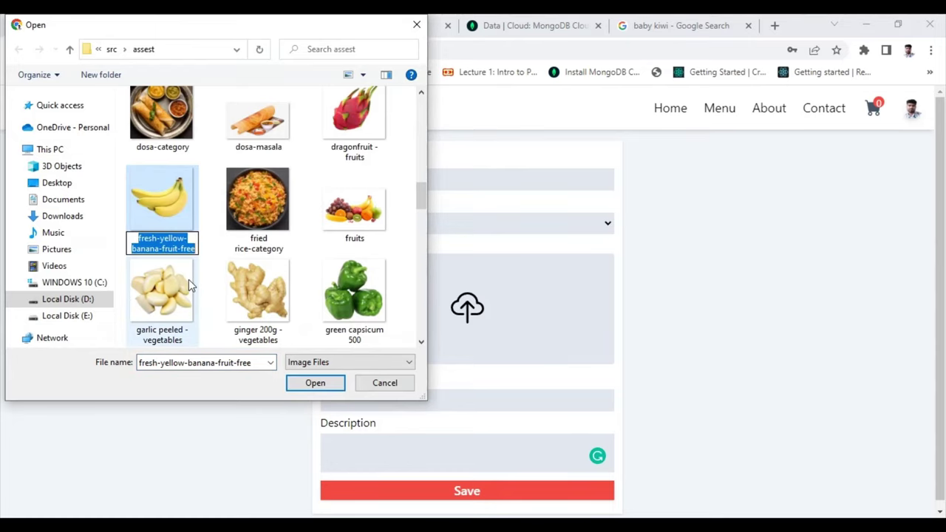
{"action": "left_click", "coordinate": [299, 384]}
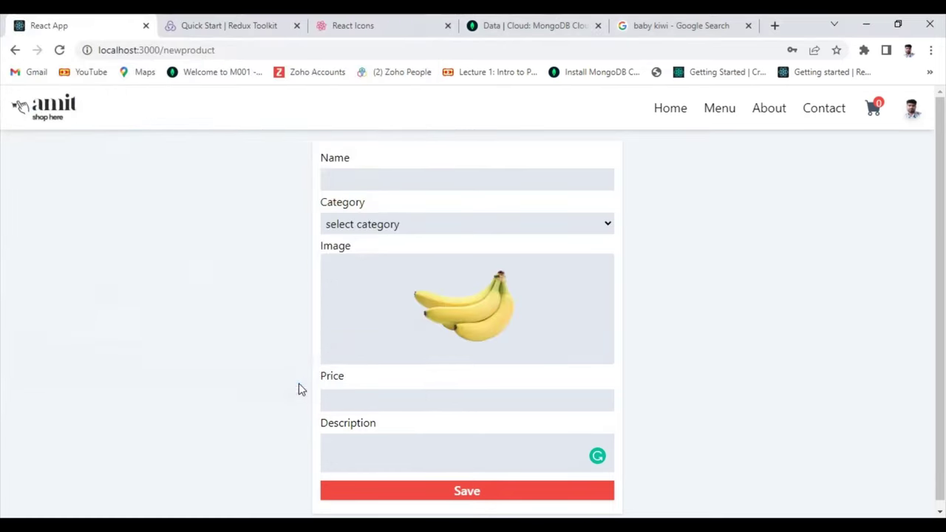
Name the product 'fresh yellow banana-fruit-free' from the pasted file name
{"action": "left_click", "coordinate": [399, 174]}
{"action": "type", "text": "fresh-yellow-banana-fruit-free"}
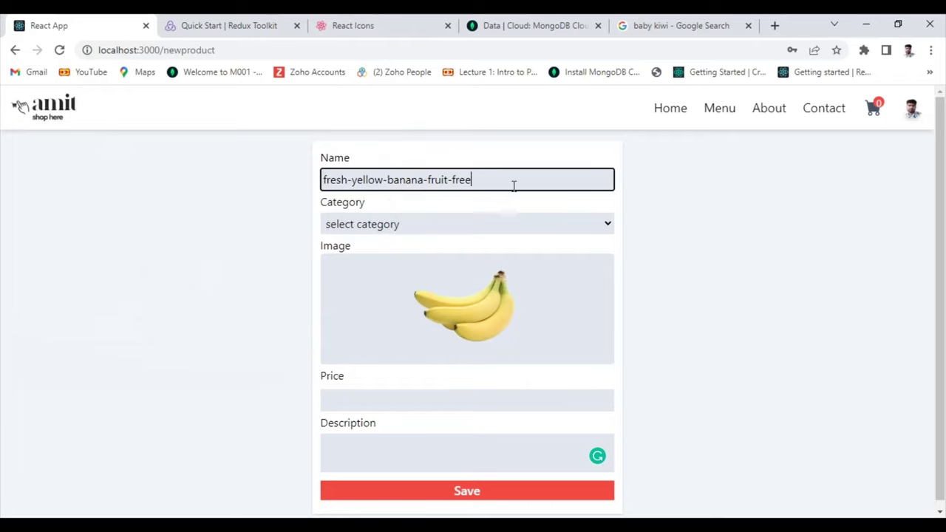
{"action": "left_click", "coordinate": [352, 180]}
{"action": "key", "text": "BackSpace"}
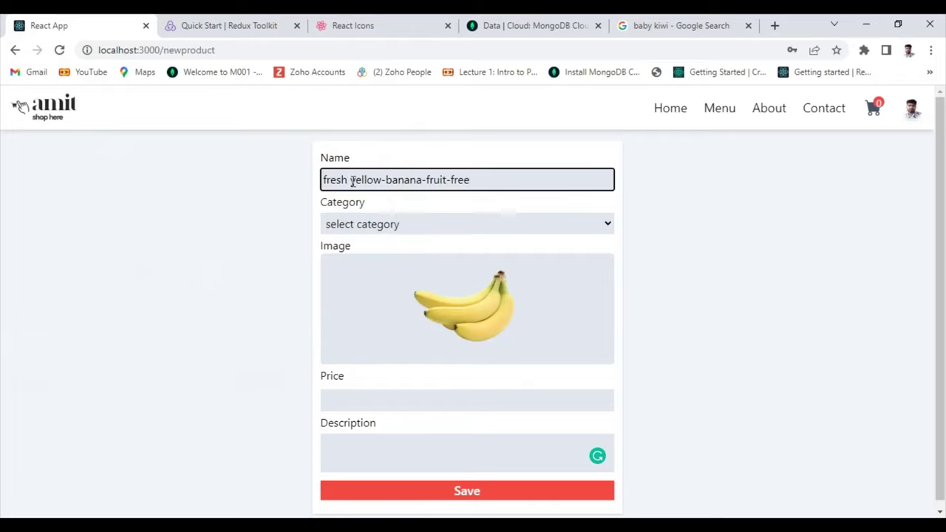
{"action": "key", "text": "Right"}
{"action": "key", "text": "BackSpace"}
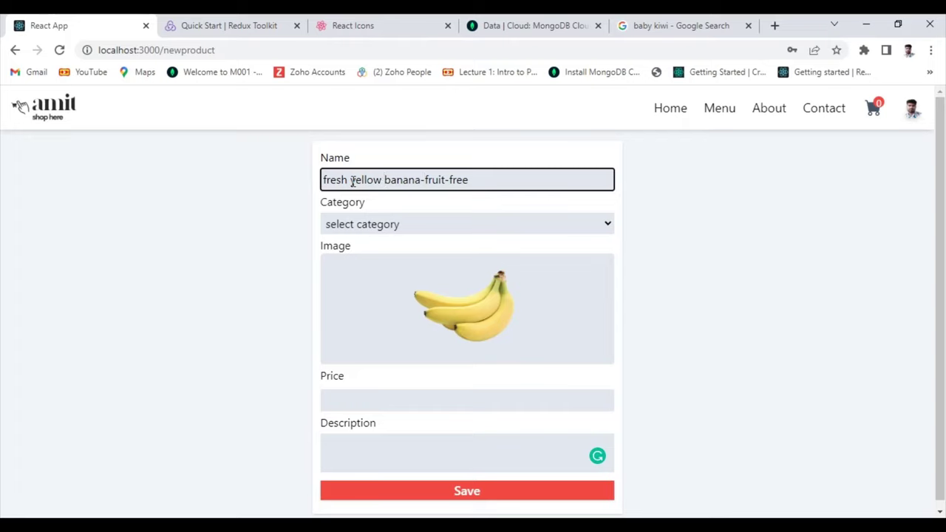
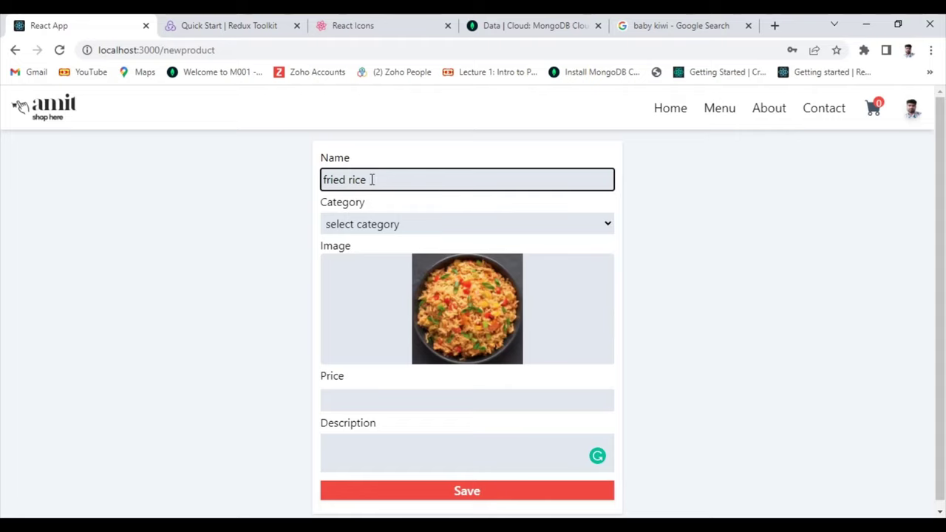
Give fried rice the rice category, price 89 and a pasted description, then save it
{"action": "left_click", "coordinate": [367, 228]}
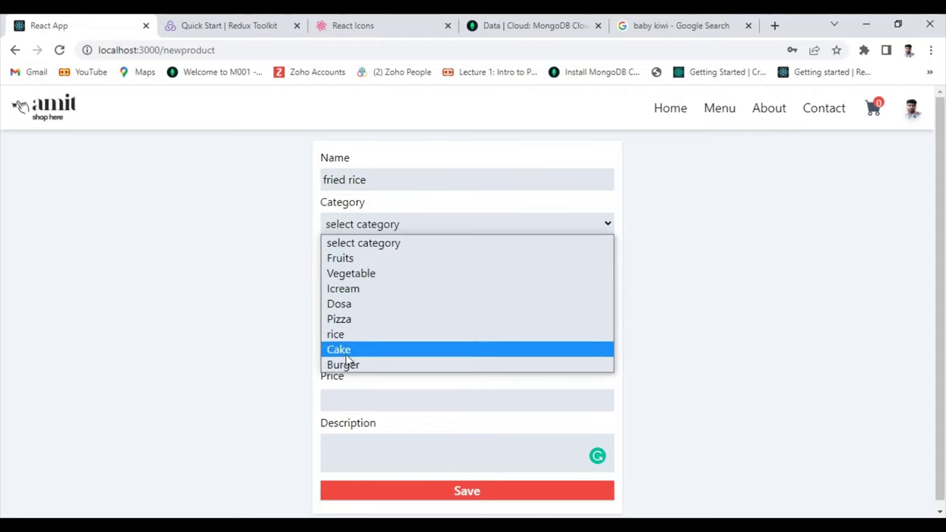
{"action": "left_click", "coordinate": [342, 336]}
{"action": "left_click", "coordinate": [380, 405]}
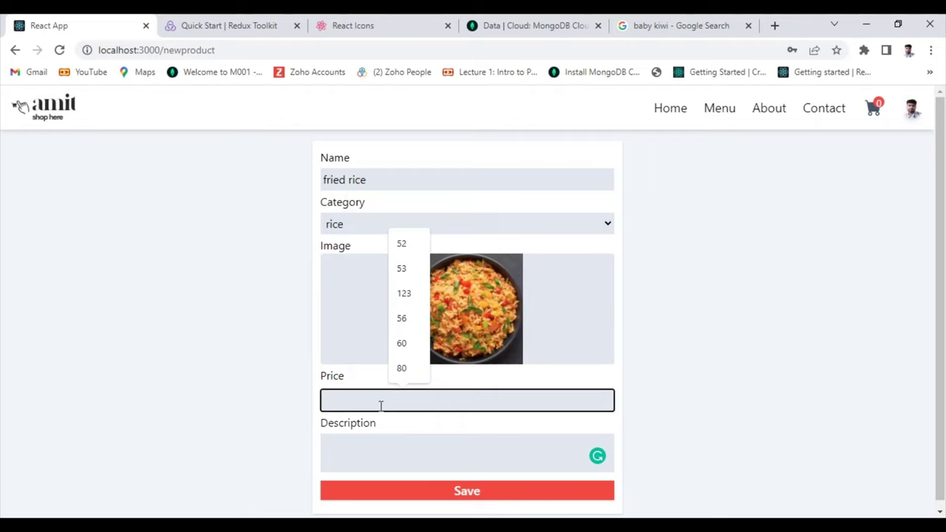
{"action": "type", "text": "89"}
{"action": "left_click", "coordinate": [383, 450]}
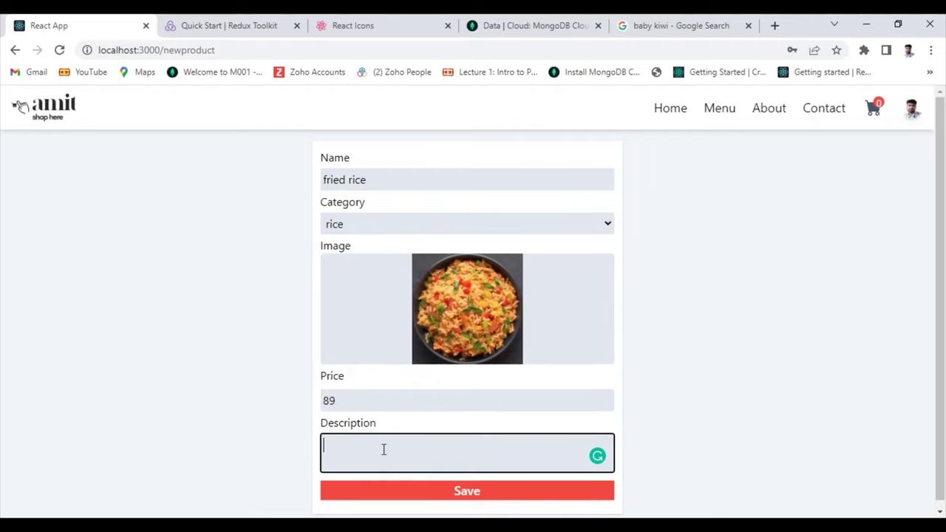
{"action": "type", "text": "fried rice category"}
{"action": "left_click", "coordinate": [397, 497]}
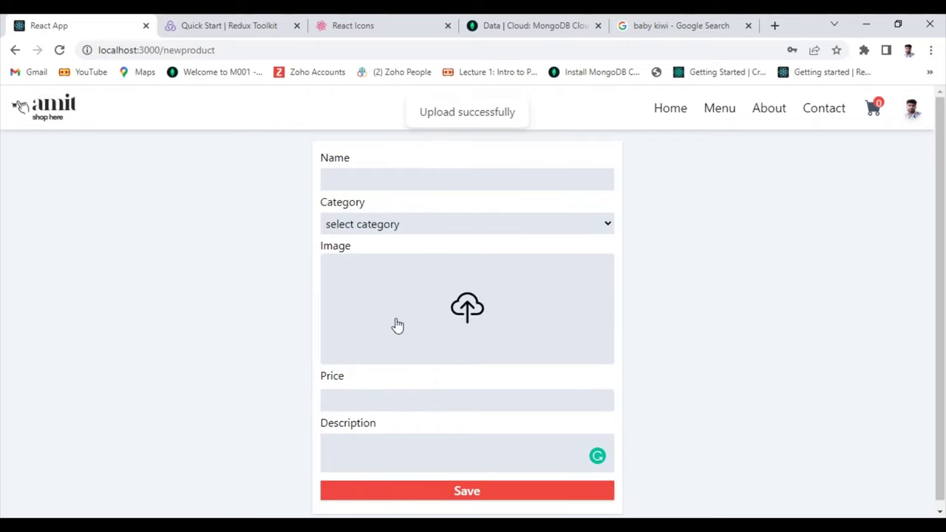
Load the fruits image into the new product form
{"action": "left_click", "coordinate": [397, 325]}
{"action": "scroll", "coordinate": [298, 207], "scroll_direction": "down", "scroll_amount": 10}
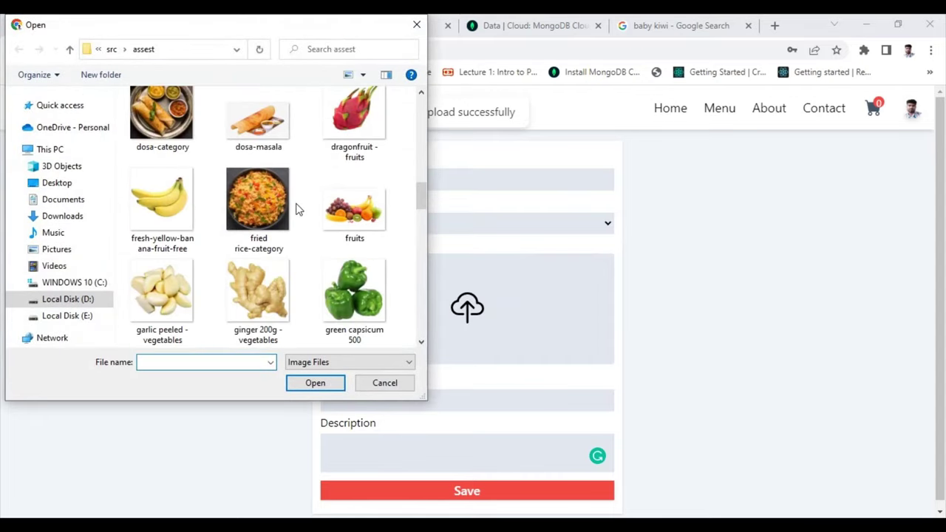
{"action": "scroll", "coordinate": [298, 209], "scroll_direction": "down", "scroll_amount": 3}
{"action": "scroll", "coordinate": [298, 209], "scroll_direction": "up", "scroll_amount": 1}
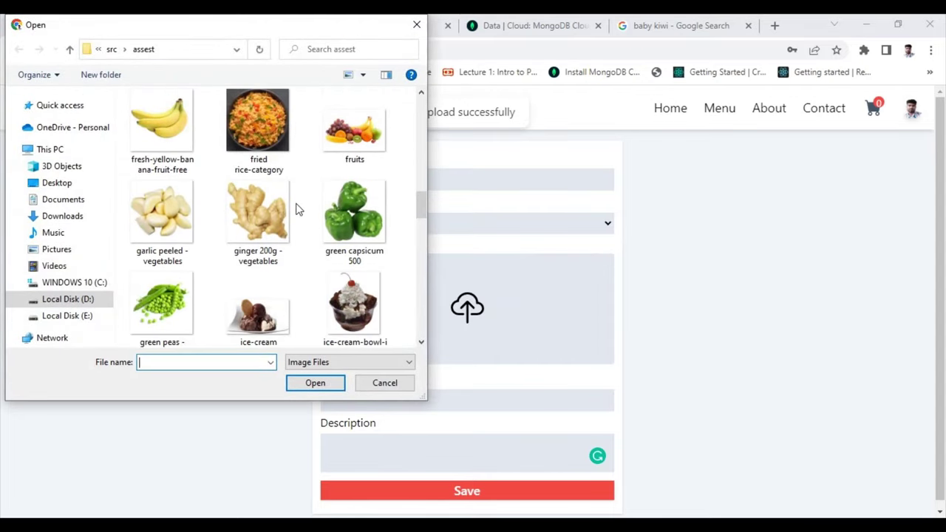
{"action": "left_click", "coordinate": [372, 153]}
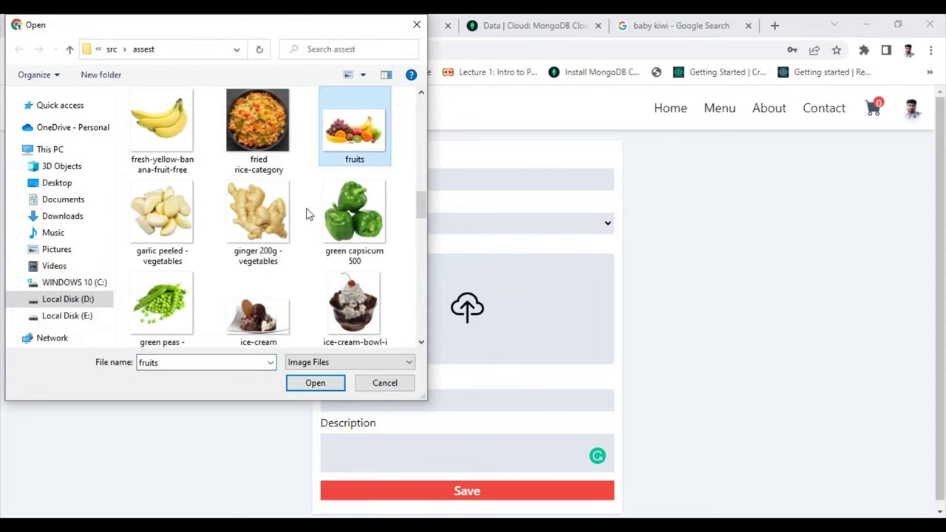
{"action": "left_click", "coordinate": [315, 389]}
Save the product 'fruits' with category Fruits, price 199 and description 'mix of fruits'
{"action": "left_click", "coordinate": [389, 178]}
{"action": "type", "text": "fruits"}
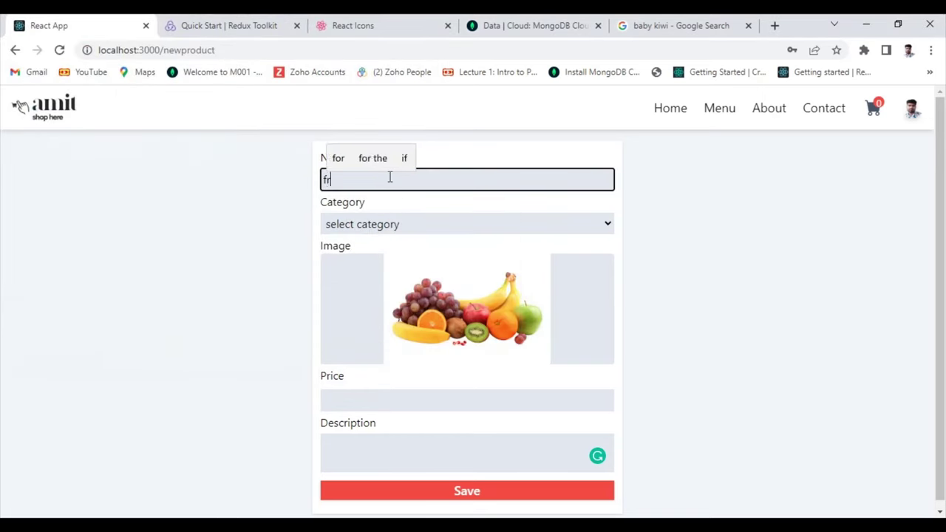
{"action": "left_click", "coordinate": [360, 227]}
{"action": "left_click", "coordinate": [352, 259]}
{"action": "left_click", "coordinate": [363, 401]}
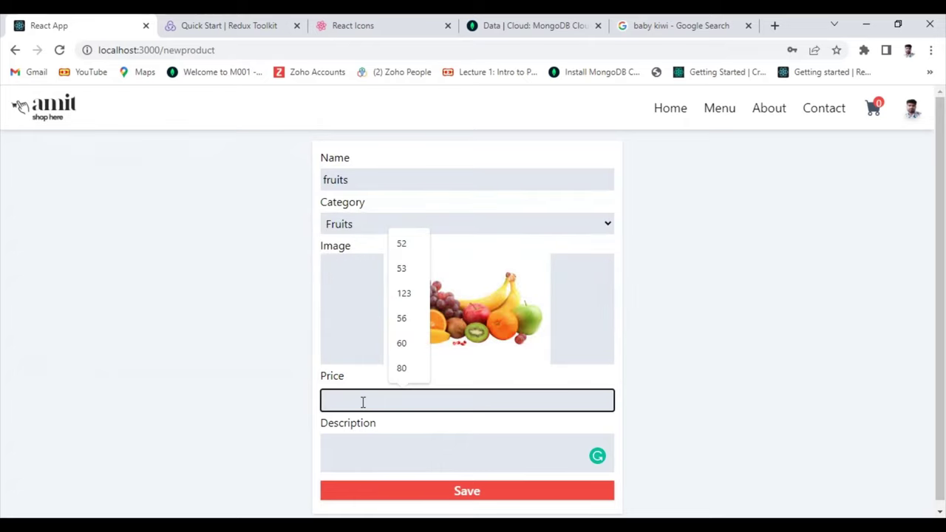
{"action": "type", "text": "199"}
{"action": "left_click", "coordinate": [361, 445]}
{"action": "type", "text": "m"}
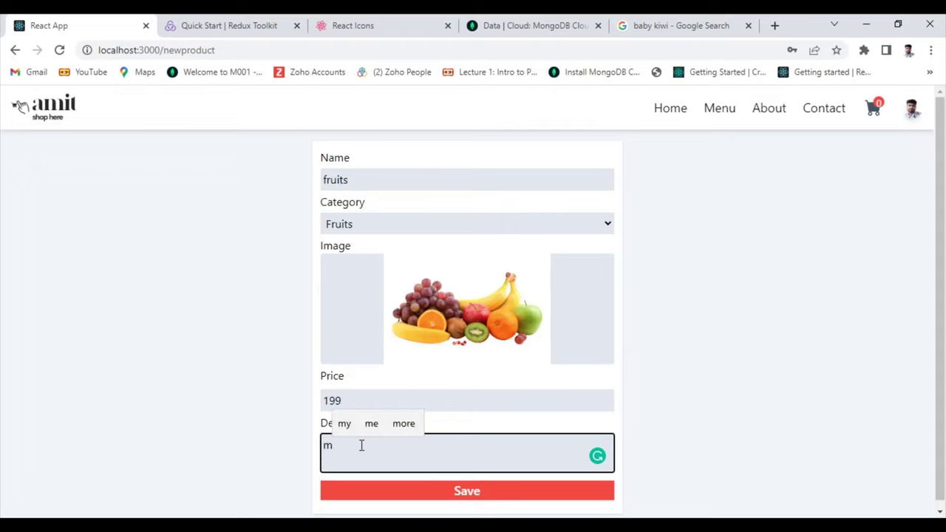
{"action": "type", "text": "ix of fruits"}
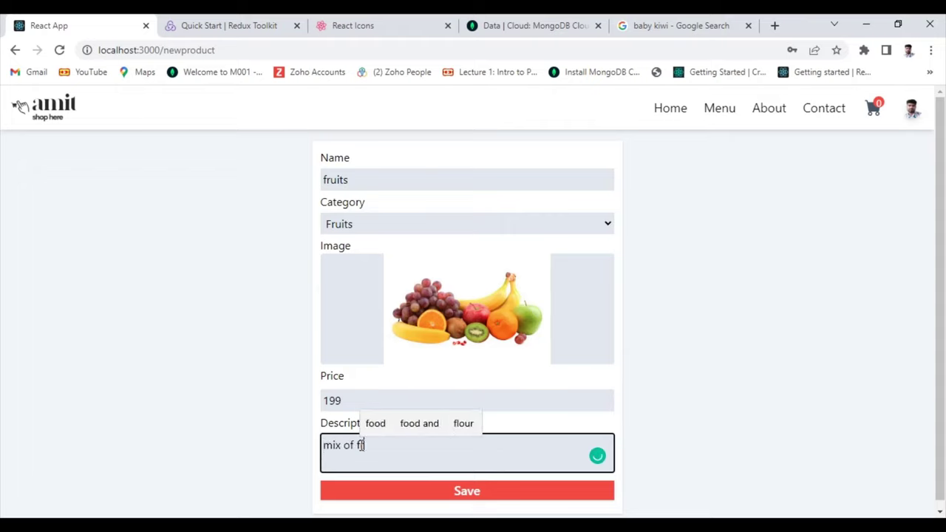
{"action": "left_click", "coordinate": [454, 494]}
Load the garlic peeled image and name the product 'garlic peeled' from its file name
{"action": "left_click", "coordinate": [408, 326]}
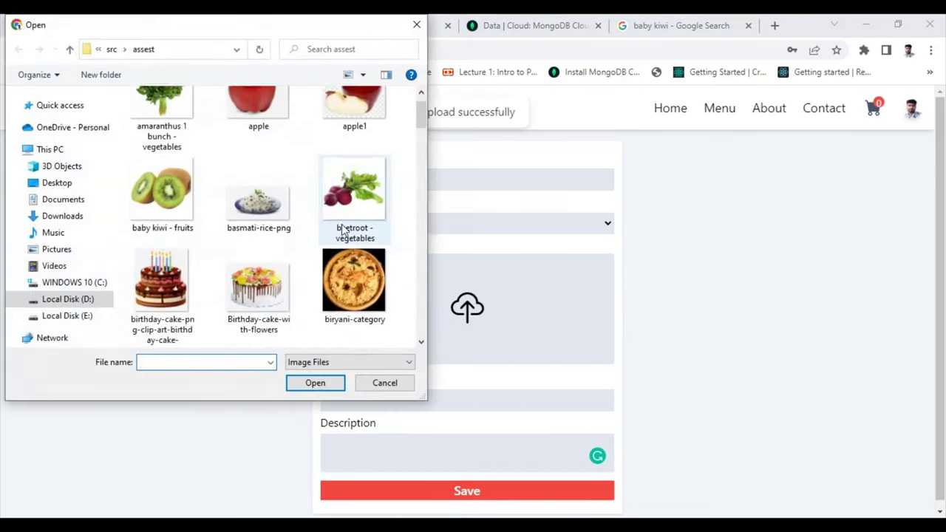
{"action": "scroll", "coordinate": [340, 235], "scroll_direction": "down", "scroll_amount": 10}
{"action": "scroll", "coordinate": [325, 238], "scroll_direction": "down", "scroll_amount": 2}
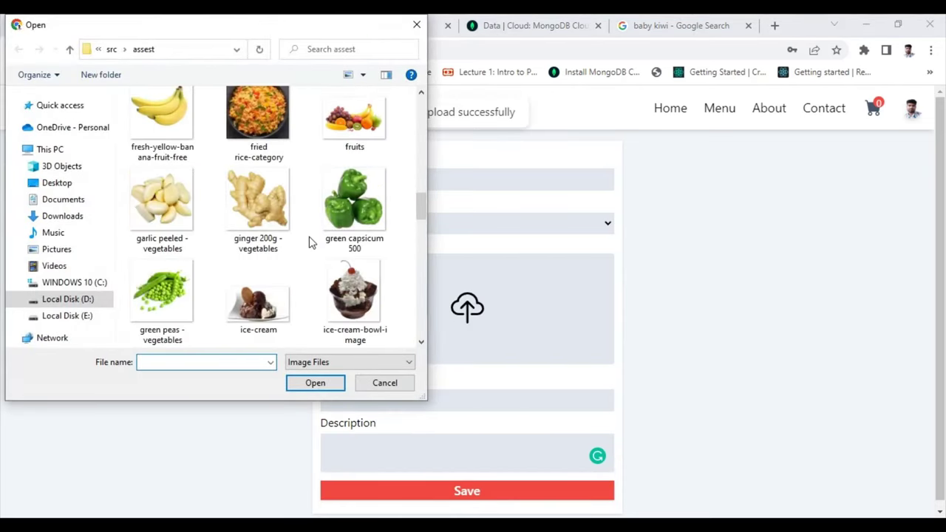
{"action": "left_click", "coordinate": [172, 221]}
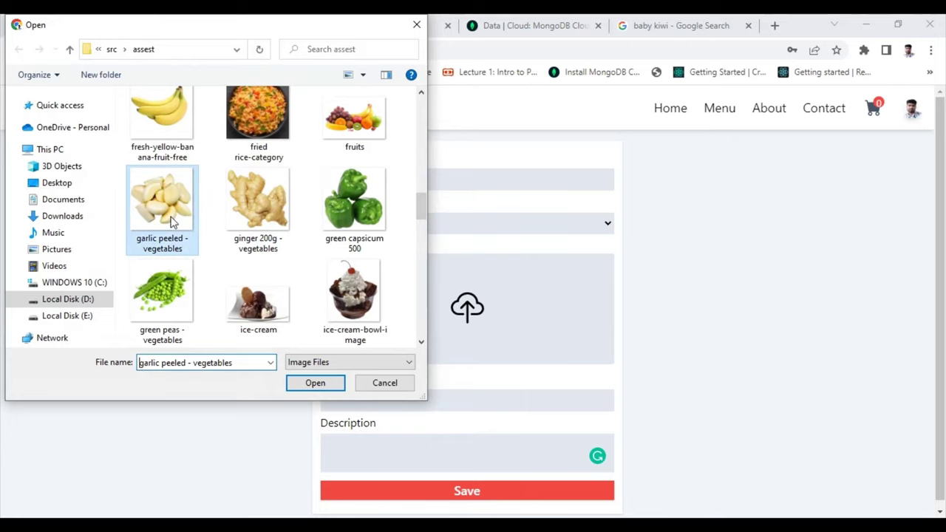
{"action": "left_click", "coordinate": [172, 222]}
{"action": "key", "text": "ctrl+c"}
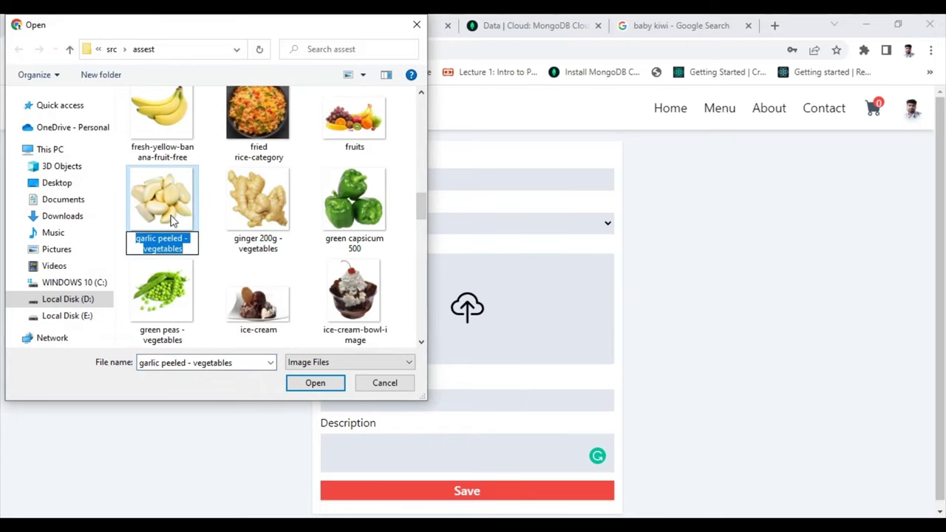
{"action": "left_click", "coordinate": [315, 382]}
{"action": "left_click", "coordinate": [379, 182]}
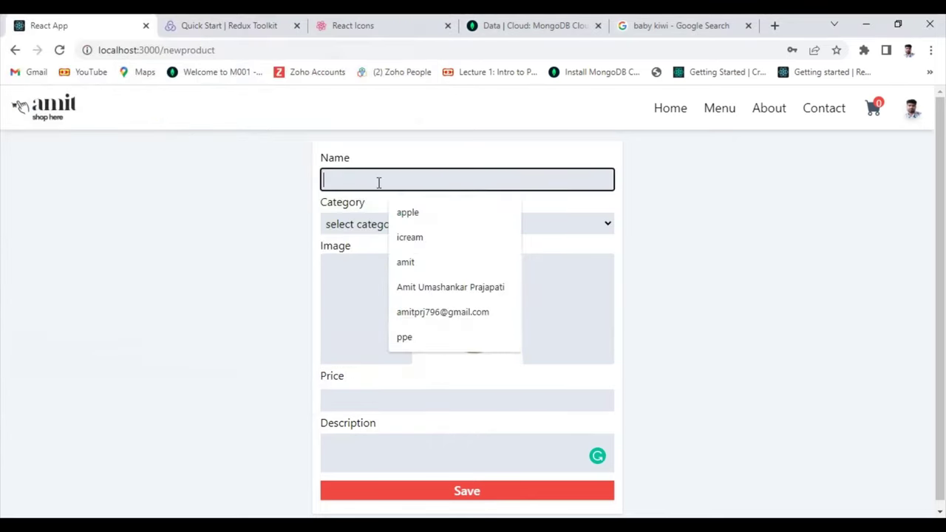
{"action": "key", "text": "ctrl+v"}
{"action": "left_click_drag", "start_coordinate": [452, 180], "coordinate": [390, 186]}
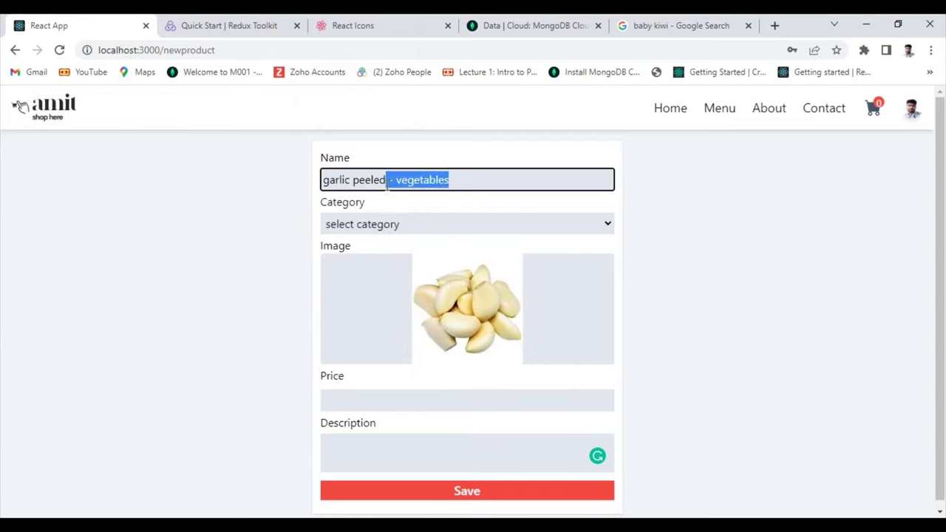
{"action": "key", "text": "BackSpace"}
Save garlic peeled with category Vegetable, price 79 and the file name as description
{"action": "left_click", "coordinate": [382, 226]}
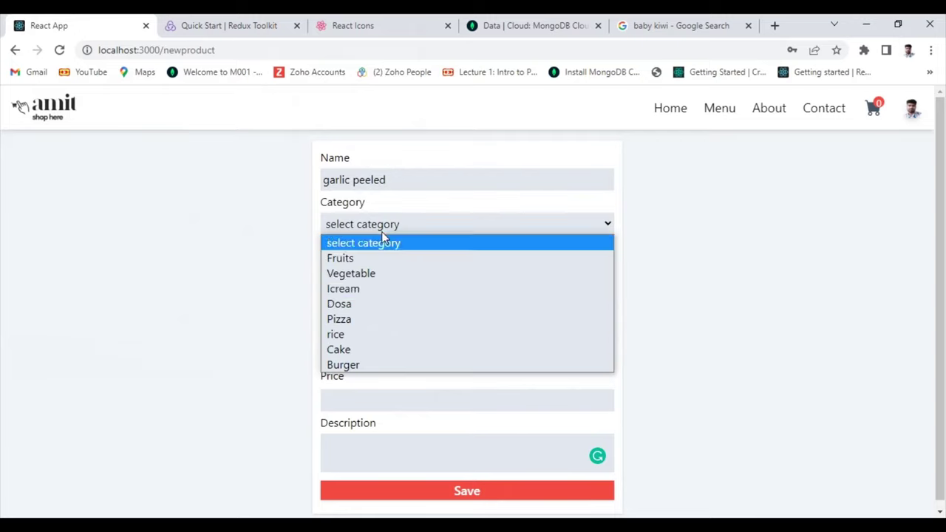
{"action": "left_click", "coordinate": [356, 273]}
{"action": "left_click", "coordinate": [367, 393]}
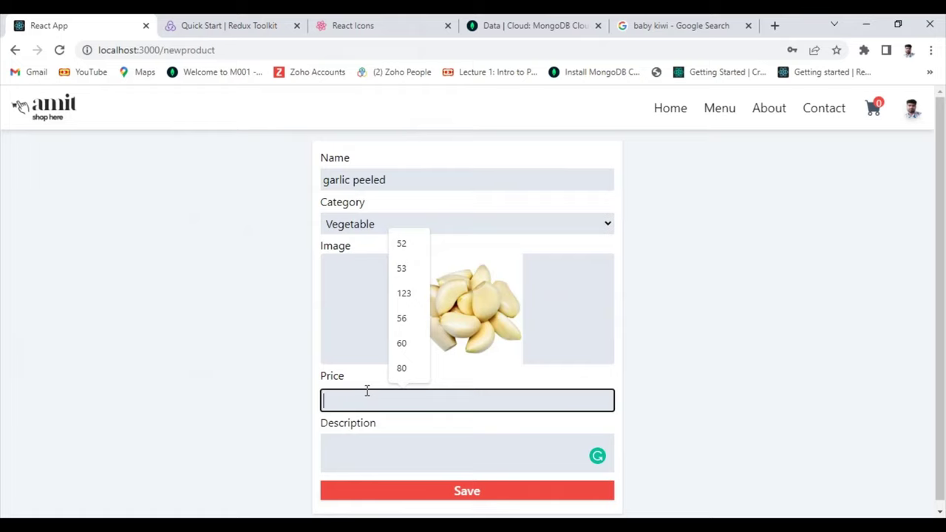
{"action": "type", "text": "79"}
{"action": "left_click", "coordinate": [364, 440]}
{"action": "key", "text": "ctrl+v"}
{"action": "left_click", "coordinate": [389, 493]}
Load the ginger 200g image and name the product 'ginger 200g' from its file name
{"action": "left_click", "coordinate": [407, 279]}
{"action": "scroll", "coordinate": [214, 205], "scroll_direction": "down", "scroll_amount": 5}
{"action": "scroll", "coordinate": [225, 240], "scroll_direction": "down", "scroll_amount": 6}
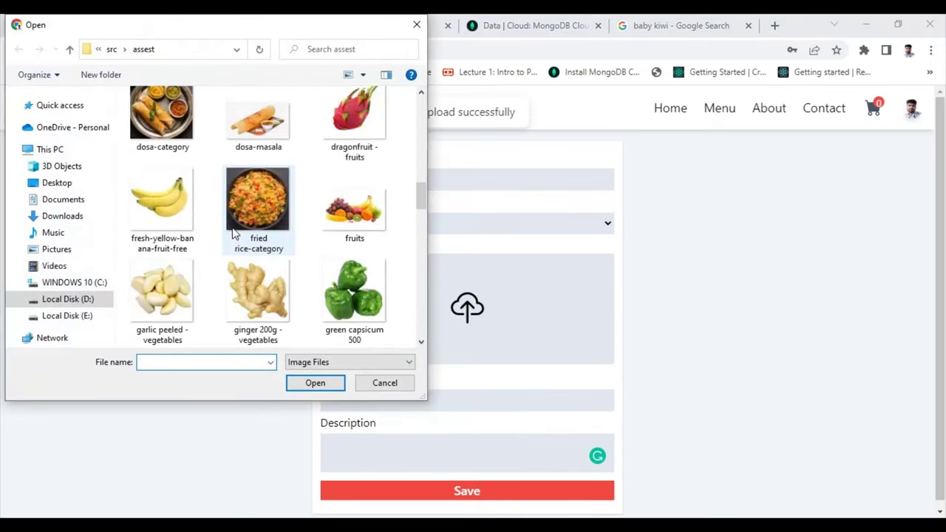
{"action": "scroll", "coordinate": [221, 222], "scroll_direction": "up", "scroll_amount": 1}
{"action": "left_click", "coordinate": [264, 141]}
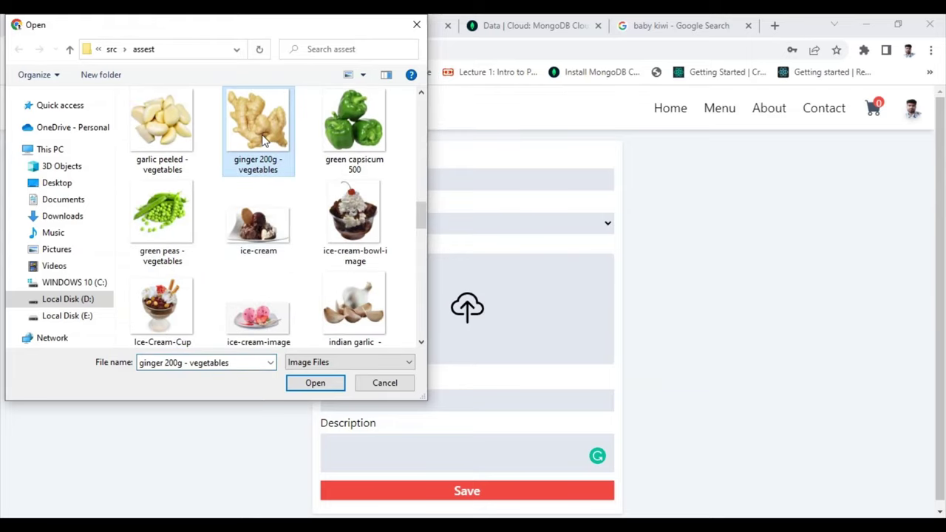
{"action": "left_click", "coordinate": [262, 142]}
{"action": "key", "text": "ctrl+c"}
{"action": "left_click", "coordinate": [314, 382]}
{"action": "left_click", "coordinate": [350, 181]}
{"action": "key", "text": "ctrl+v"}
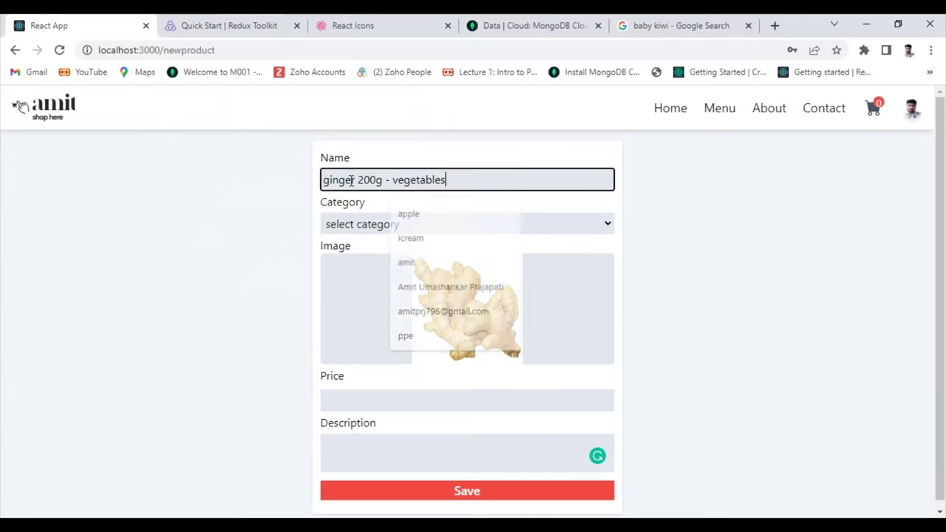
{"action": "left_click_drag", "start_coordinate": [446, 183], "coordinate": [393, 190]}
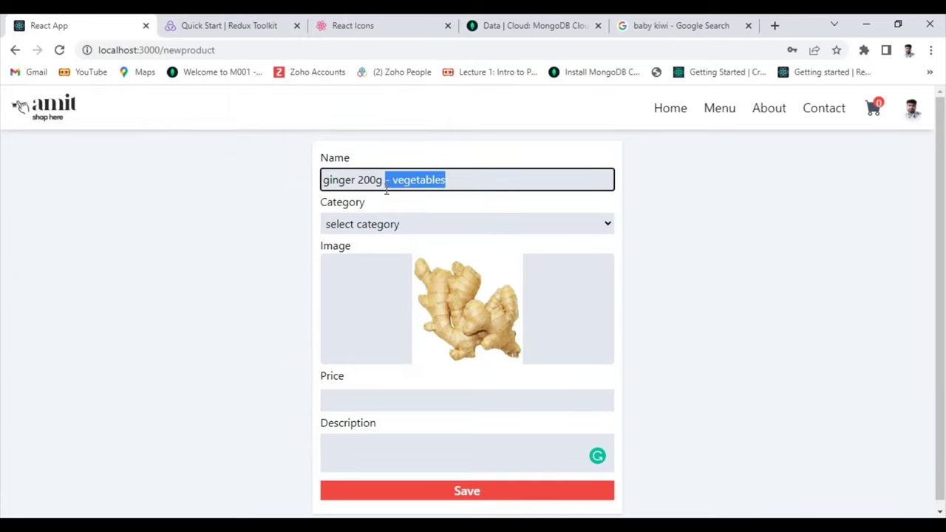
{"action": "key", "text": "BackSpace"}
Save ginger 200g with category Vegetable, price 19 and description 'ginger 200g - vegetables'
{"action": "left_click", "coordinate": [382, 223]}
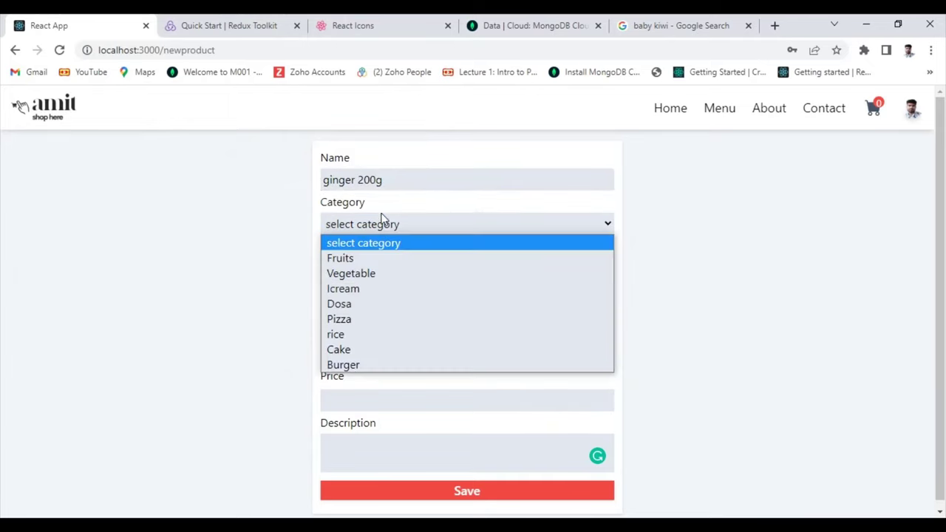
{"action": "left_click", "coordinate": [355, 273]}
{"action": "left_click", "coordinate": [364, 398]}
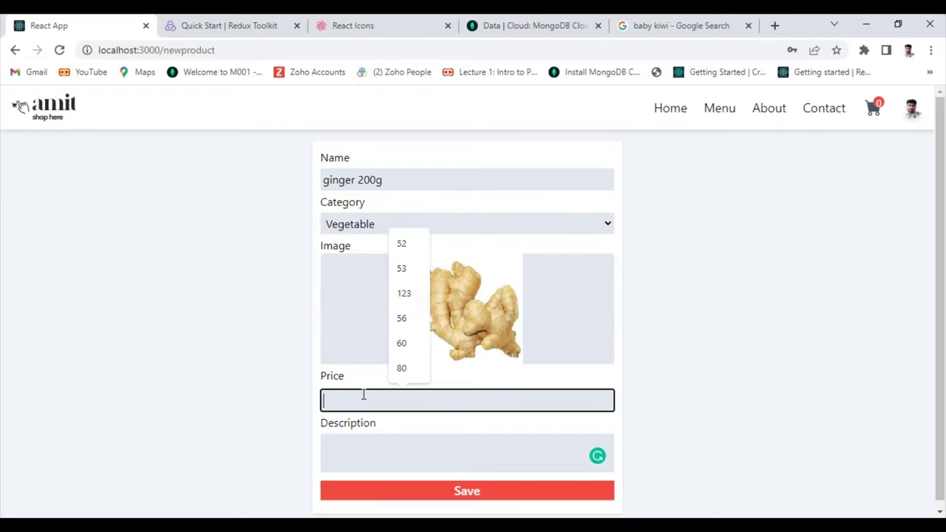
{"action": "type", "text": "19"}
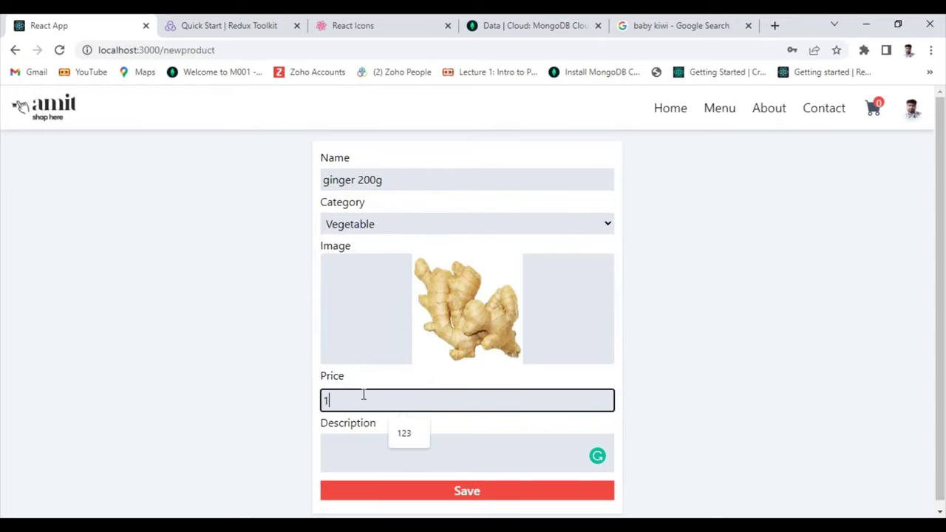
{"action": "left_click", "coordinate": [378, 459]}
{"action": "key", "text": "ctrl+v"}
{"action": "left_click", "coordinate": [387, 496]}
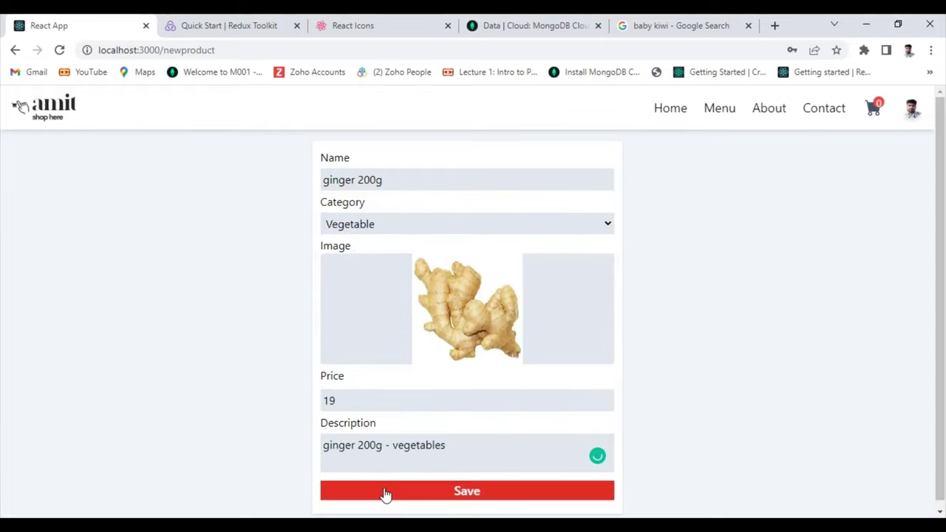
Load the green capsicum 500 image and name the product 'green capsicum 500'
{"action": "scroll", "coordinate": [255, 193], "scroll_direction": "down", "scroll_amount": 8}
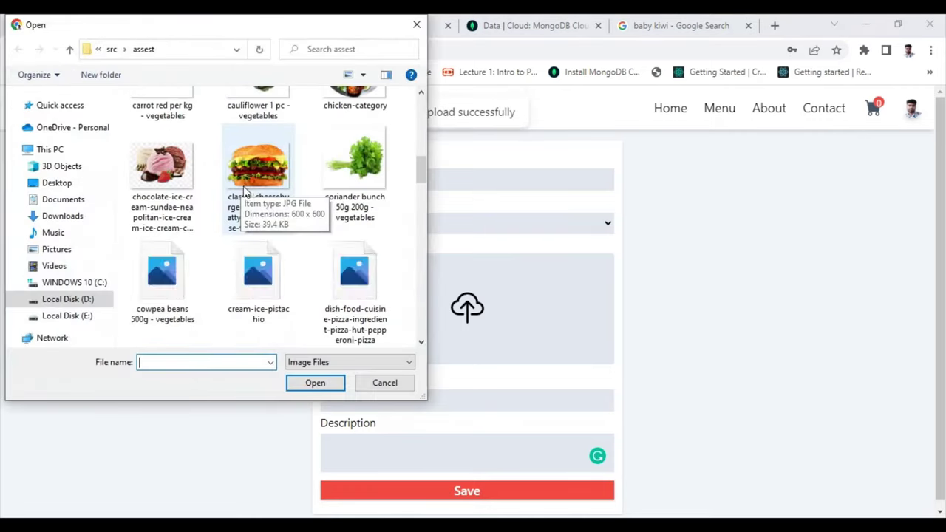
{"action": "scroll", "coordinate": [261, 189], "scroll_direction": "down", "scroll_amount": 1}
{"action": "left_click", "coordinate": [381, 212]}
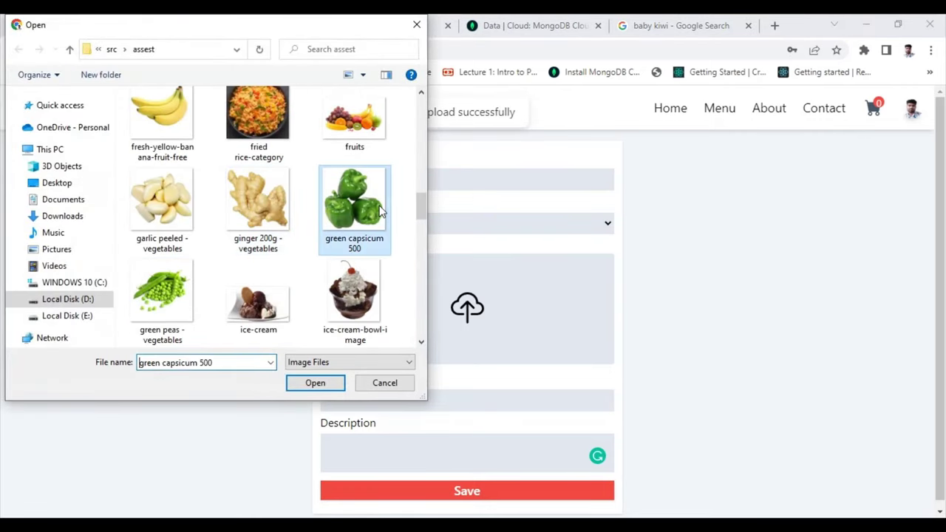
{"action": "left_click", "coordinate": [381, 212]}
{"action": "key", "text": "ctrl+c"}
{"action": "left_click", "coordinate": [362, 189]}
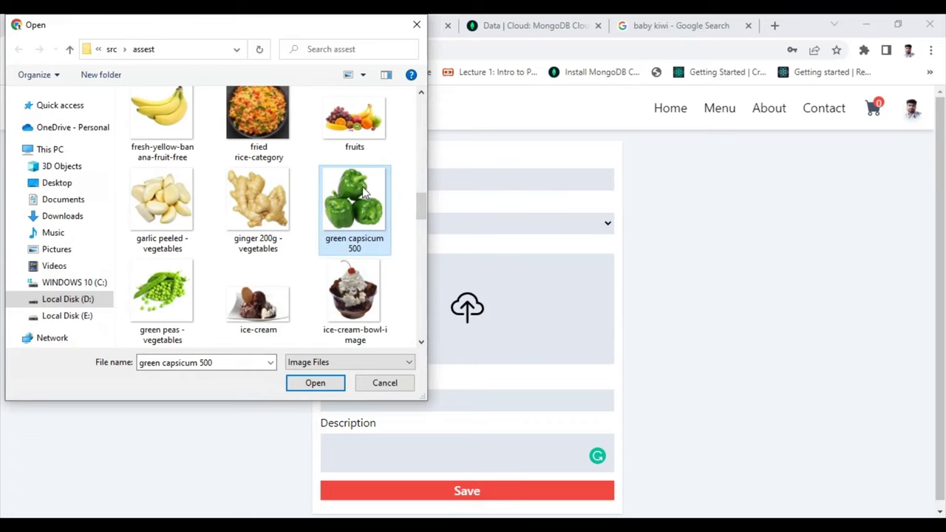
{"action": "left_click", "coordinate": [341, 385]}
{"action": "left_click", "coordinate": [394, 179]}
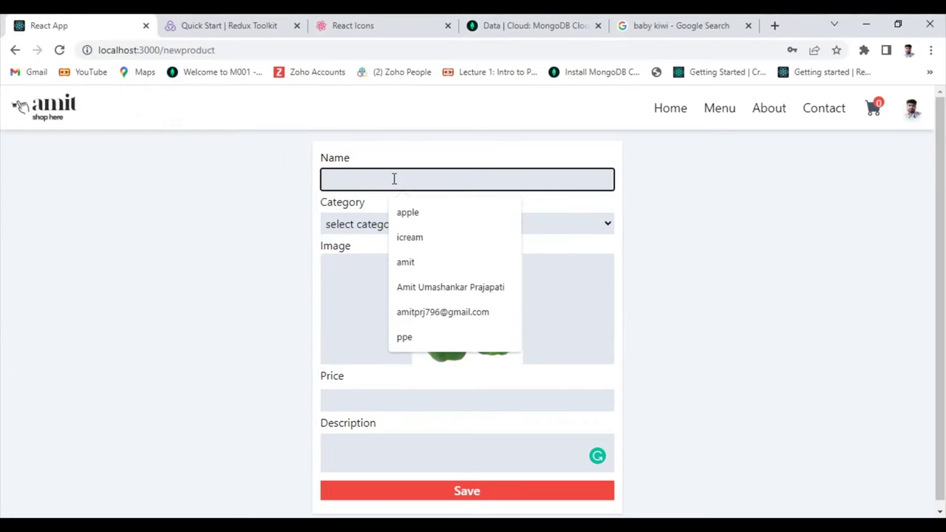
{"action": "key", "text": "ctrl+v"}
Save green capsicum 500 with category Vegetable, price 46 and the same text as description
{"action": "left_click", "coordinate": [367, 225]}
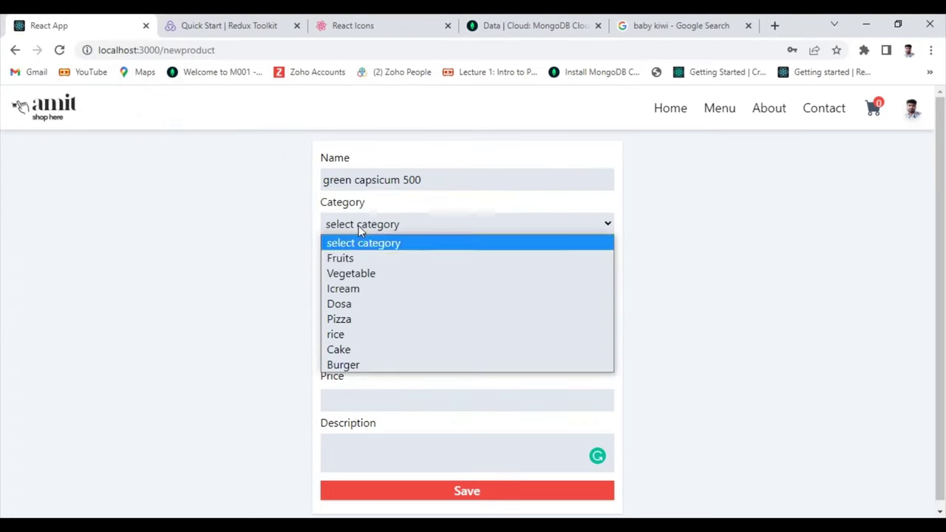
{"action": "left_click", "coordinate": [363, 272]}
{"action": "left_click", "coordinate": [373, 402]}
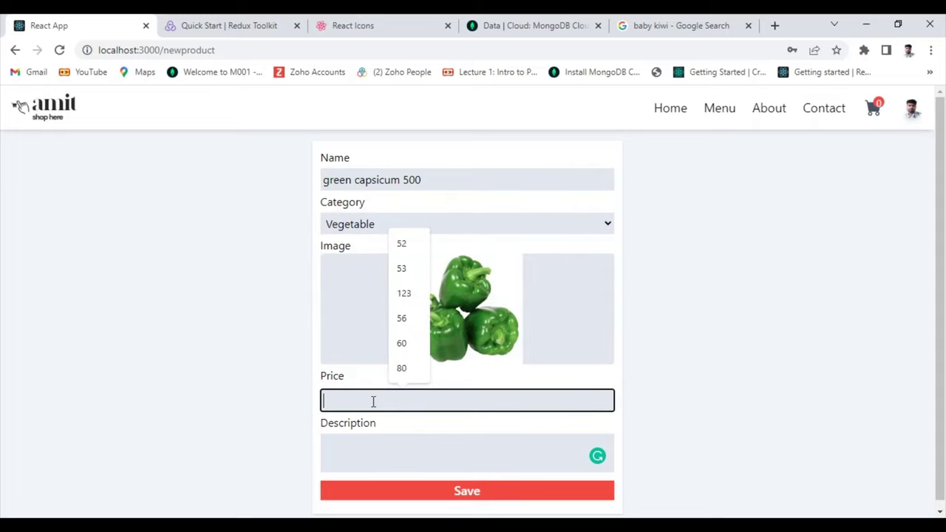
{"action": "type", "text": "46"}
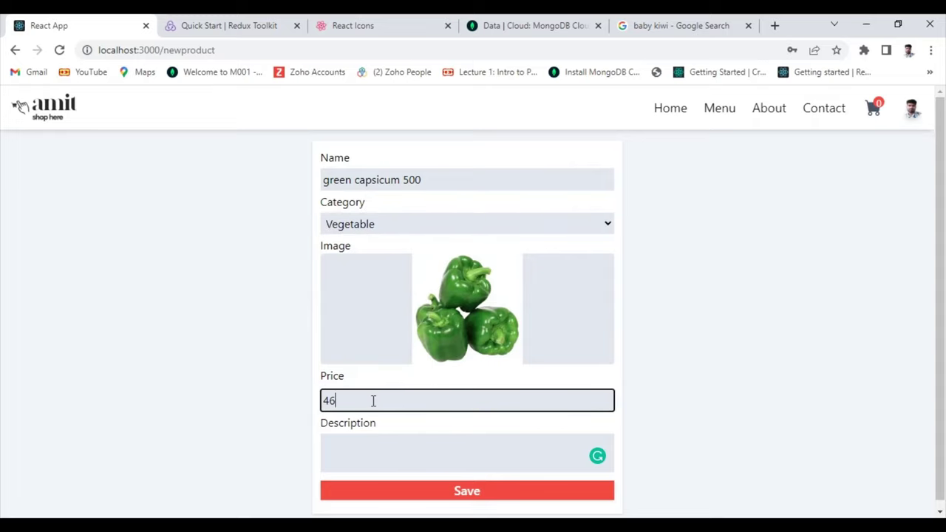
{"action": "left_click", "coordinate": [368, 449]}
{"action": "key", "text": "ctrl+v"}
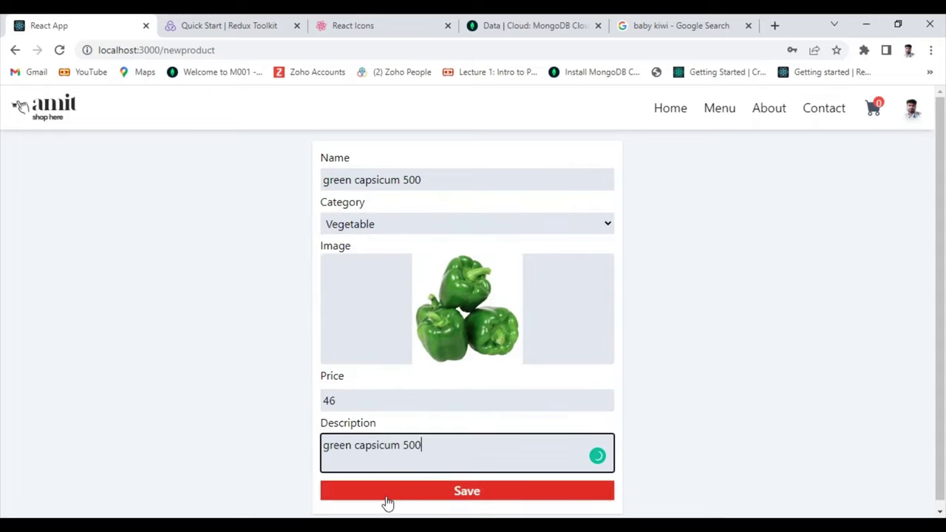
{"action": "left_click", "coordinate": [389, 500]}
Load the green peas image and name the product 'green peas' from its file name
{"action": "left_click", "coordinate": [400, 300]}
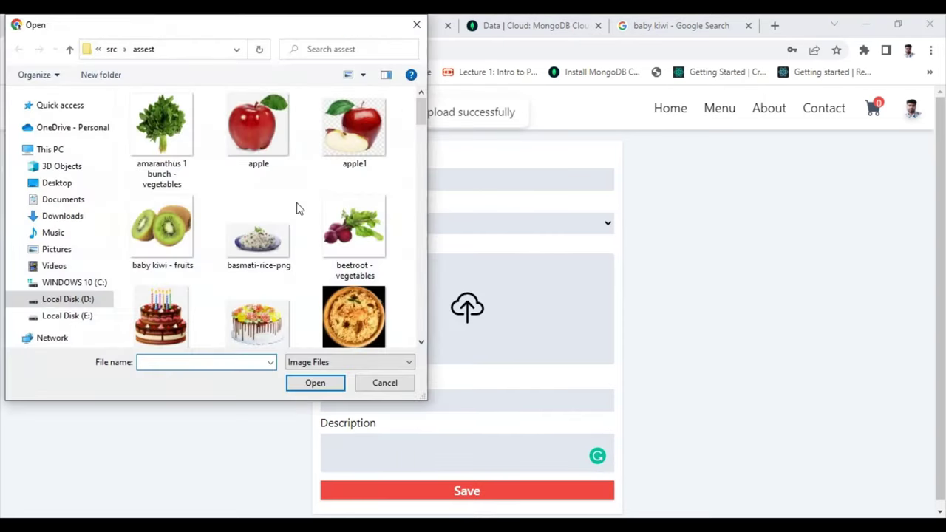
{"action": "scroll", "coordinate": [296, 221], "scroll_direction": "down", "scroll_amount": 3}
{"action": "scroll", "coordinate": [296, 222], "scroll_direction": "down", "scroll_amount": 5}
{"action": "scroll", "coordinate": [296, 222], "scroll_direction": "up", "scroll_amount": 1}
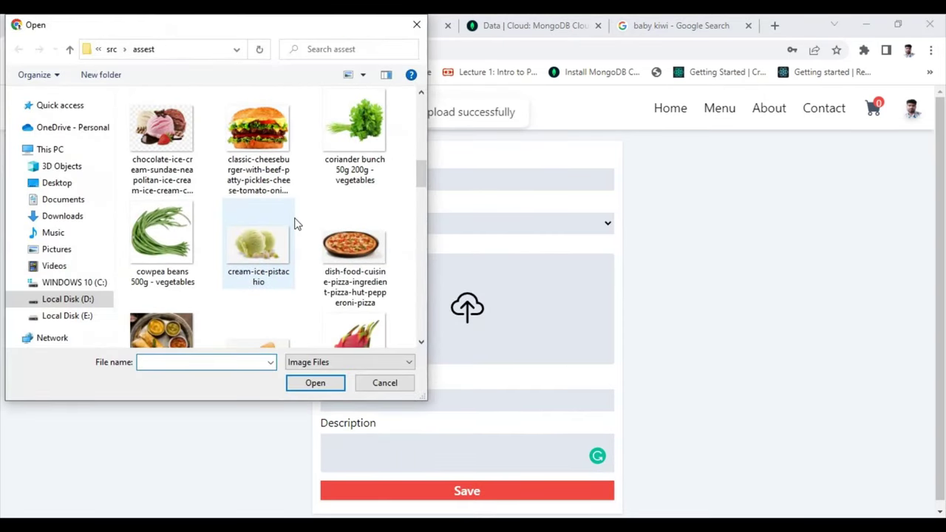
{"action": "scroll", "coordinate": [296, 222], "scroll_direction": "down", "scroll_amount": 2}
{"action": "scroll", "coordinate": [296, 222], "scroll_direction": "down", "scroll_amount": 3}
{"action": "left_click", "coordinate": [184, 212]}
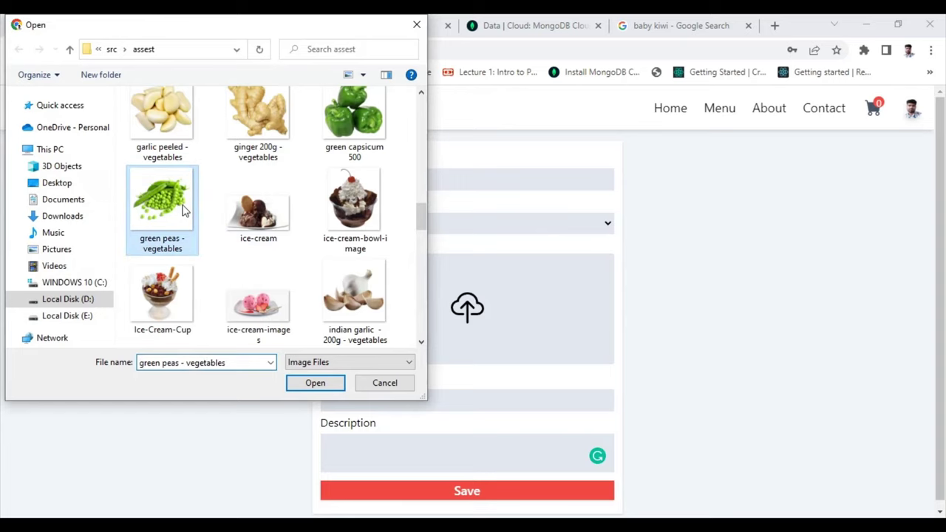
{"action": "left_click", "coordinate": [184, 211]}
{"action": "key", "text": "ctrl+c"}
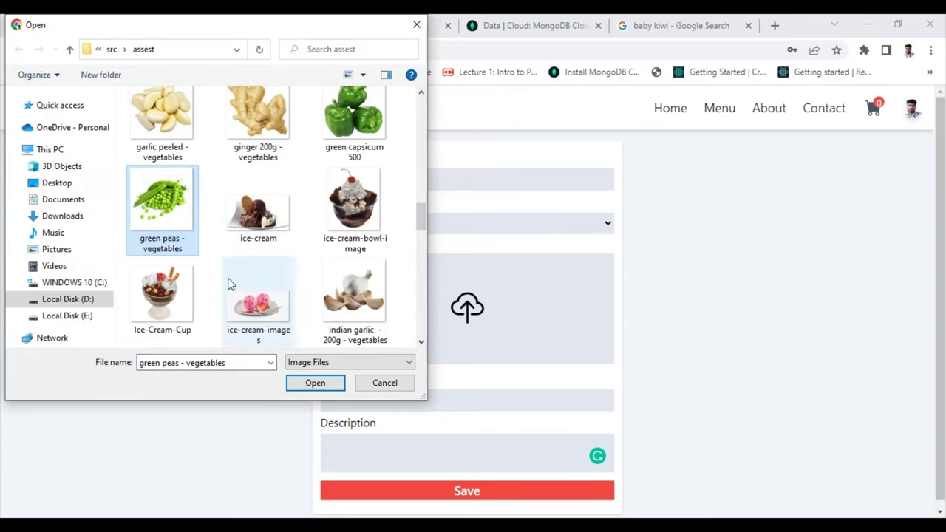
{"action": "left_click", "coordinate": [315, 383]}
{"action": "left_click", "coordinate": [361, 178]}
{"action": "key", "text": "ctrl+v"}
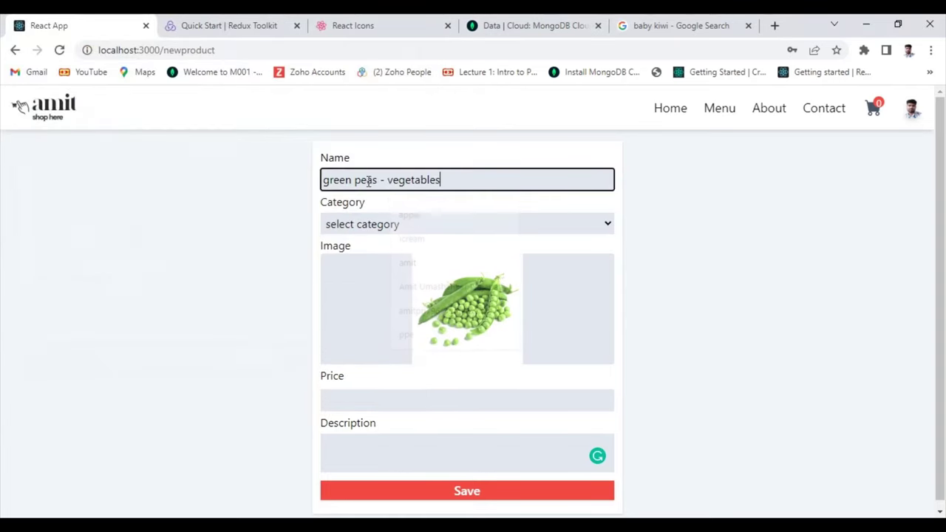
{"action": "left_click_drag", "start_coordinate": [442, 180], "coordinate": [378, 185]}
{"action": "key", "text": "BackSpace"}
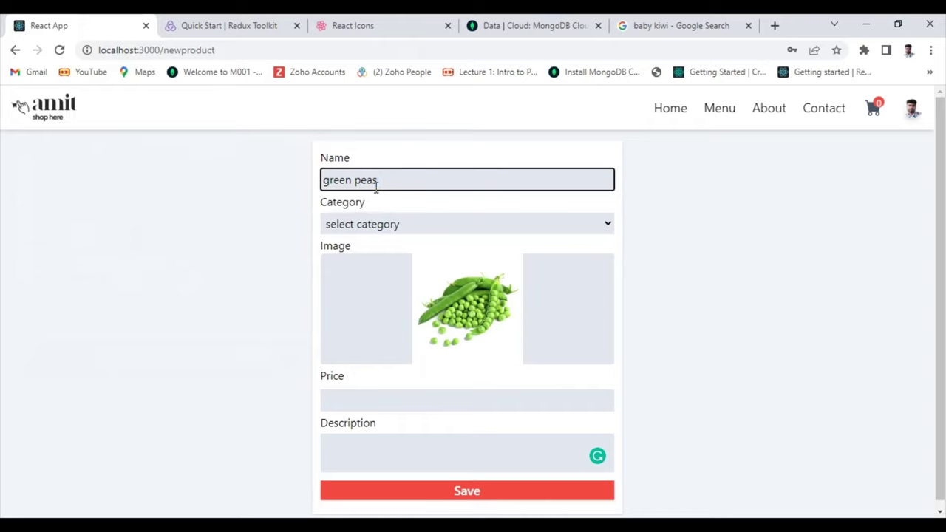
Save green peas with category Vegetable, price 70 and description 'green peas - vegetables'
{"action": "left_click", "coordinate": [372, 224]}
{"action": "left_click", "coordinate": [359, 273]}
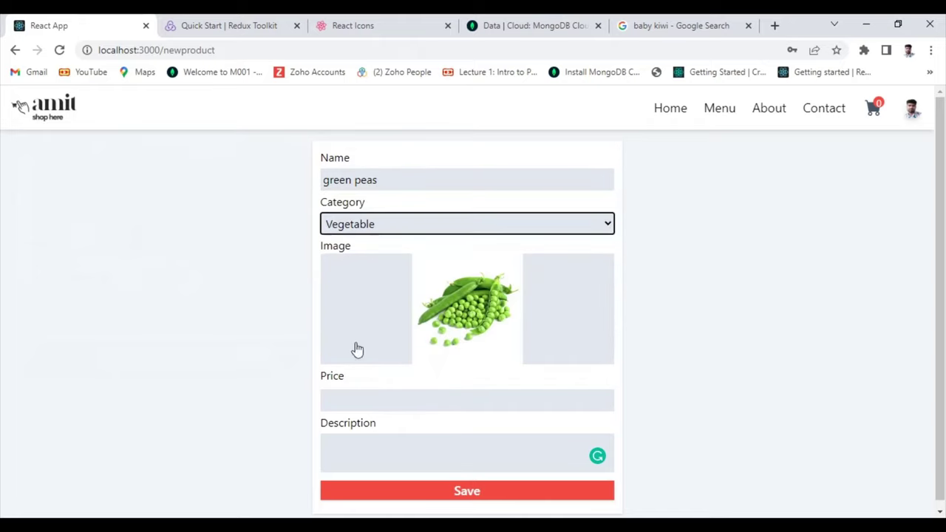
{"action": "left_click", "coordinate": [357, 400]}
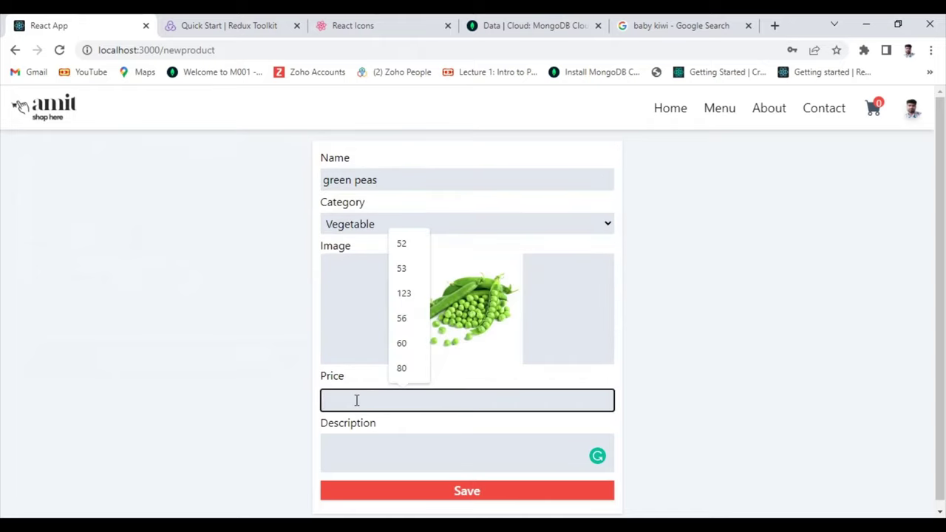
{"action": "type", "text": "70"}
{"action": "left_click", "coordinate": [339, 444]}
{"action": "key", "text": "ctrl+v"}
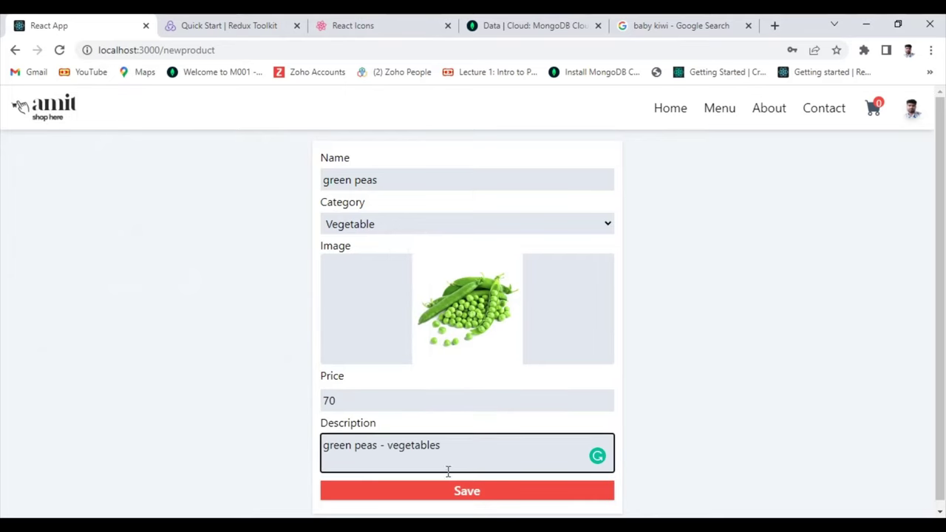
{"action": "left_click", "coordinate": [448, 492]}
Open the image chooser for the next product and browse the file list
{"action": "left_click", "coordinate": [377, 283]}
{"action": "scroll", "coordinate": [253, 186], "scroll_direction": "down", "scroll_amount": 10}
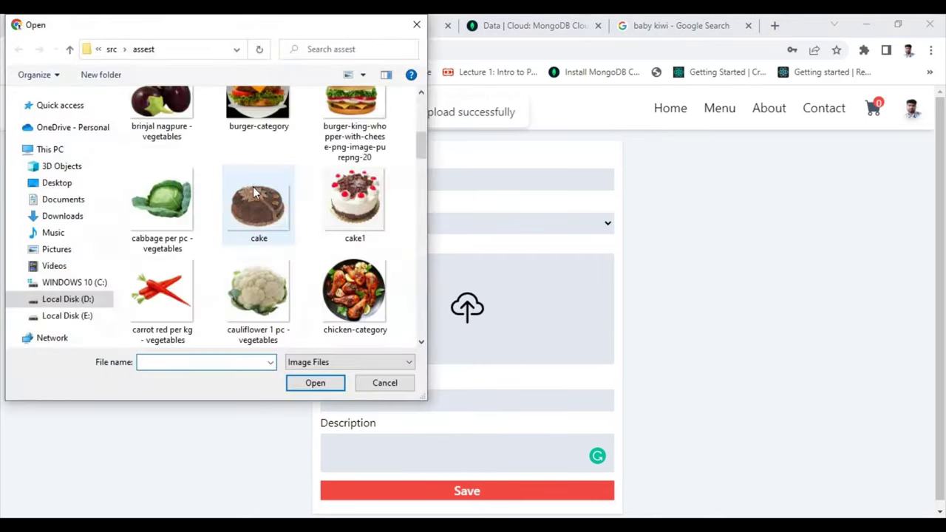
{"action": "scroll", "coordinate": [259, 206], "scroll_direction": "down", "scroll_amount": 3}
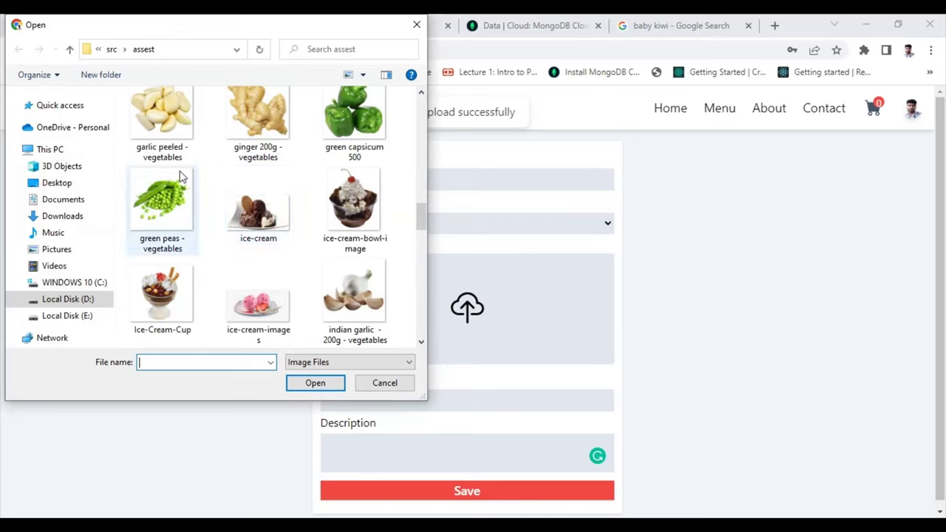
Load the ice-cream image and name the product 'ice-cream'
{"action": "left_click", "coordinate": [273, 212]}
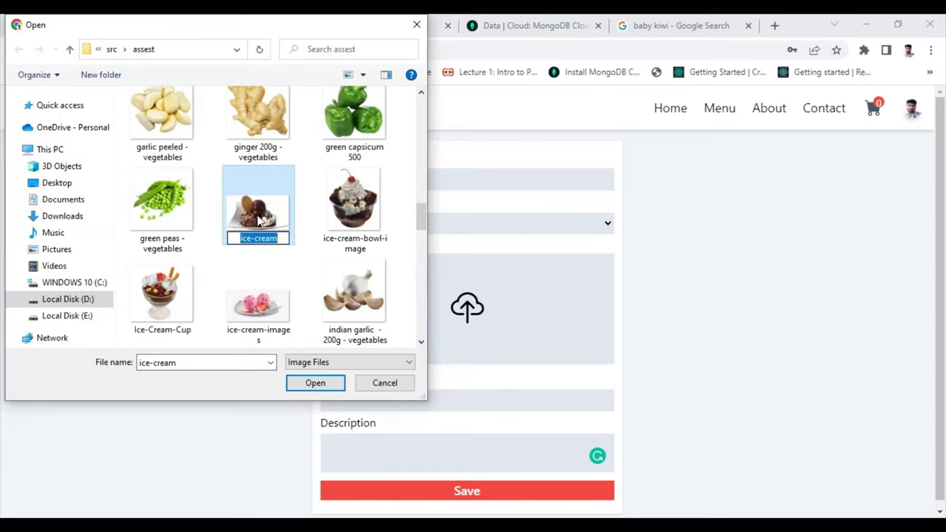
{"action": "left_click", "coordinate": [274, 258]}
{"action": "left_click", "coordinate": [311, 379]}
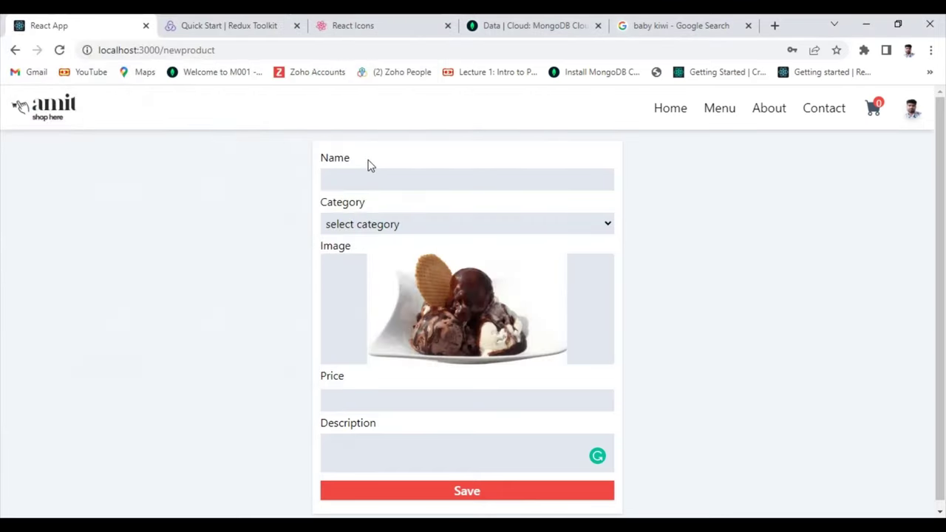
{"action": "left_click", "coordinate": [362, 185]}
{"action": "type", "text": "ice-cream"}
Save ice-cream with category Icream, price 69 and description 'ice-cream'
{"action": "left_click", "coordinate": [377, 223]}
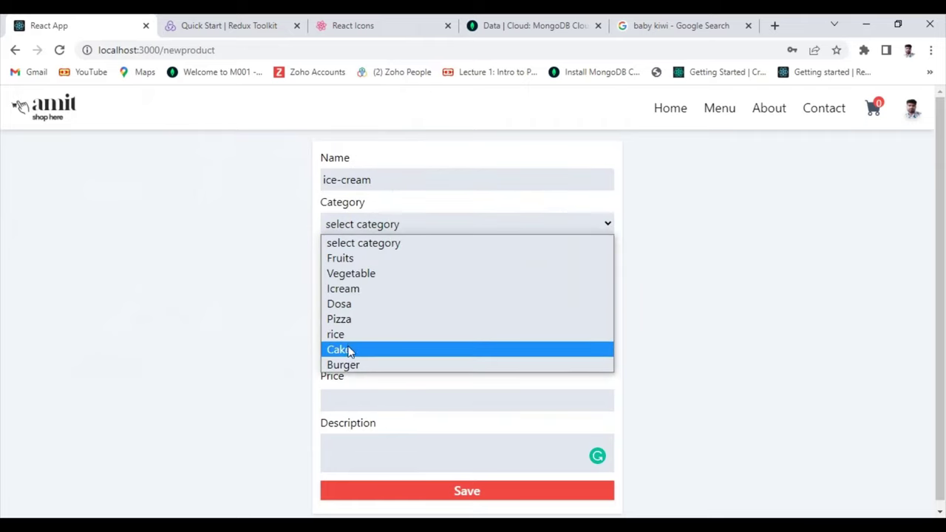
{"action": "left_click", "coordinate": [345, 289]}
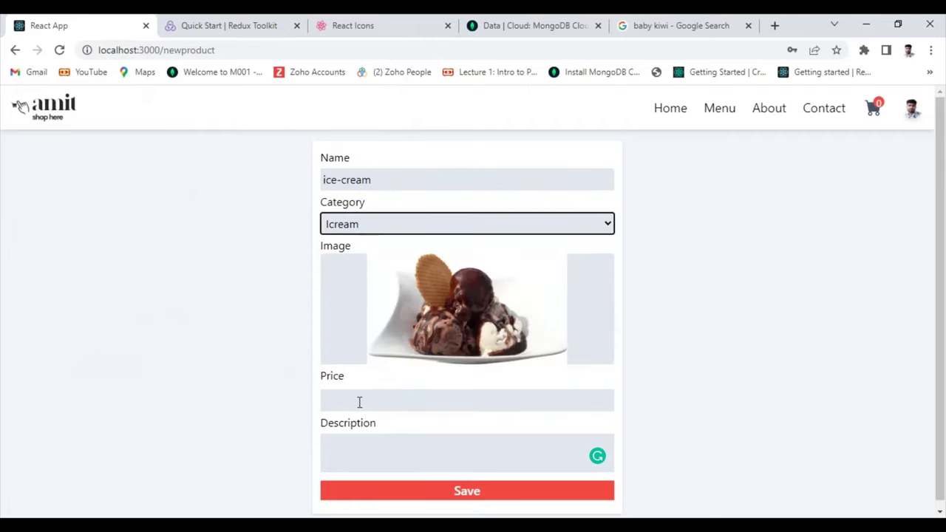
{"action": "left_click", "coordinate": [359, 402]}
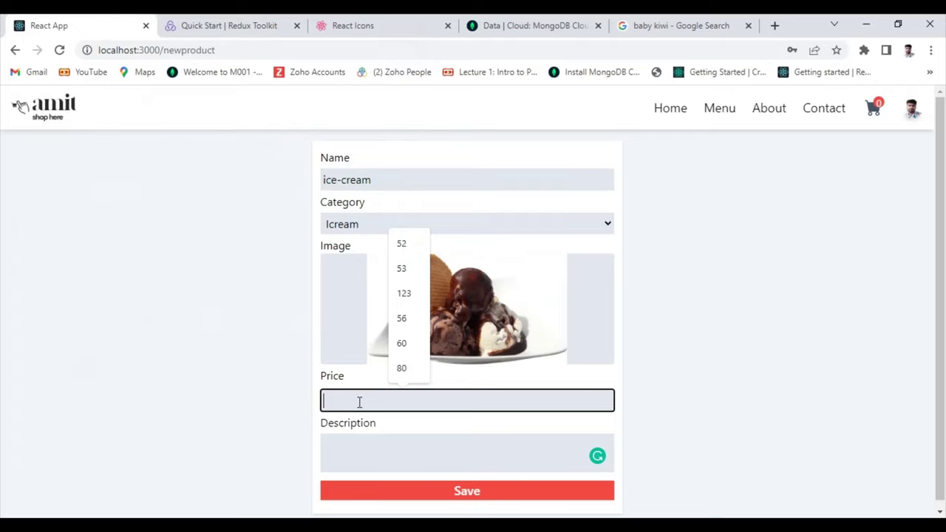
{"action": "type", "text": "69"}
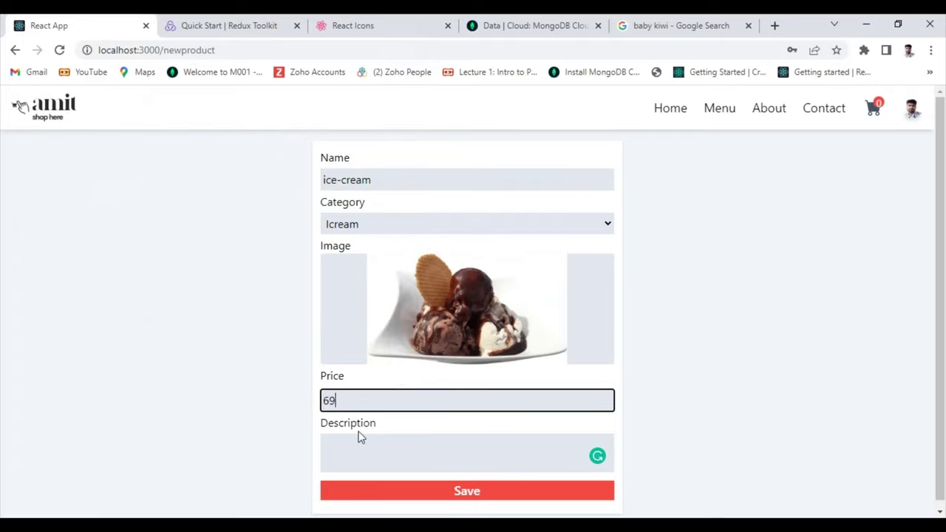
{"action": "left_click", "coordinate": [359, 449]}
{"action": "type", "text": "ice-cream"}
{"action": "left_click", "coordinate": [372, 487]}
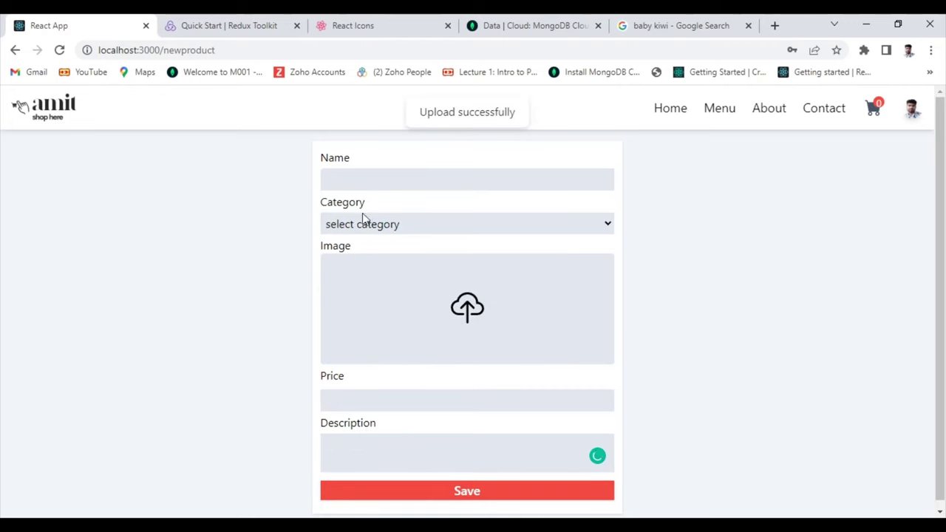
Load the ice-cream-bowl-image picture and name the product with spaces instead of hyphens
{"action": "left_click", "coordinate": [363, 288]}
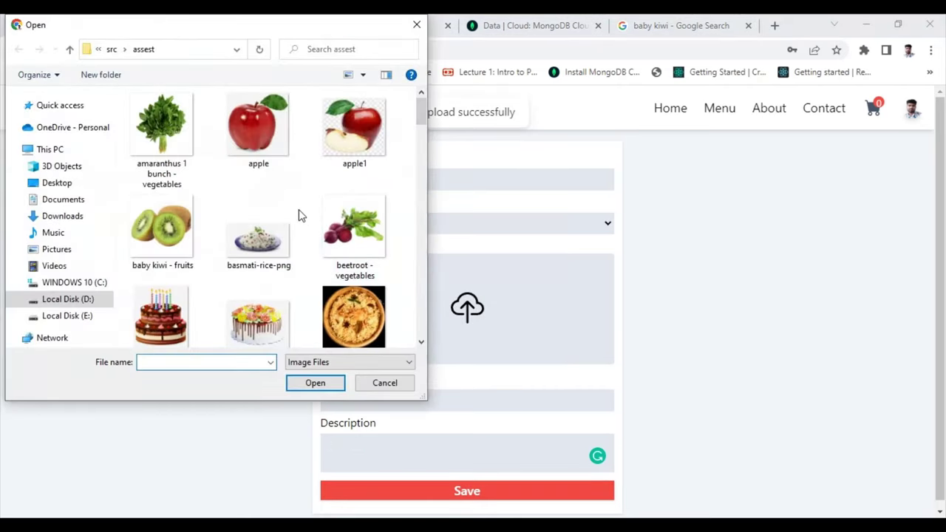
{"action": "scroll", "coordinate": [301, 215], "scroll_direction": "down", "scroll_amount": 5}
{"action": "scroll", "coordinate": [302, 215], "scroll_direction": "down", "scroll_amount": 2}
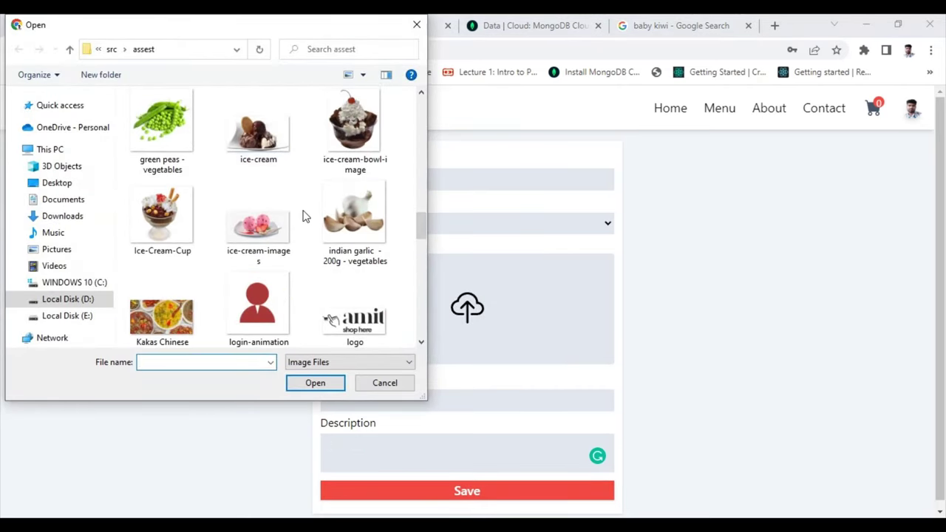
{"action": "left_click", "coordinate": [356, 139]}
{"action": "left_click", "coordinate": [356, 139]}
{"action": "key", "text": "ctrl+c"}
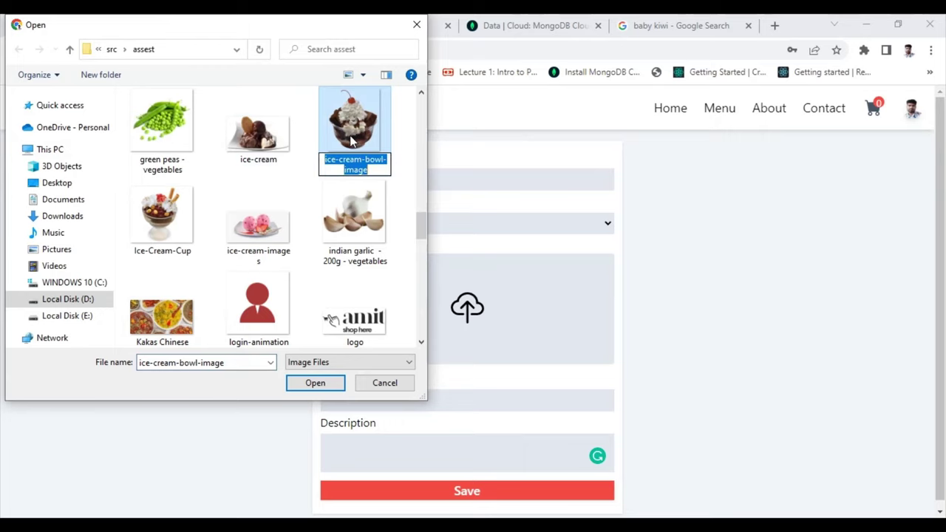
{"action": "left_click", "coordinate": [315, 383]}
{"action": "left_click", "coordinate": [393, 179]}
{"action": "key", "text": "ctrl+v"}
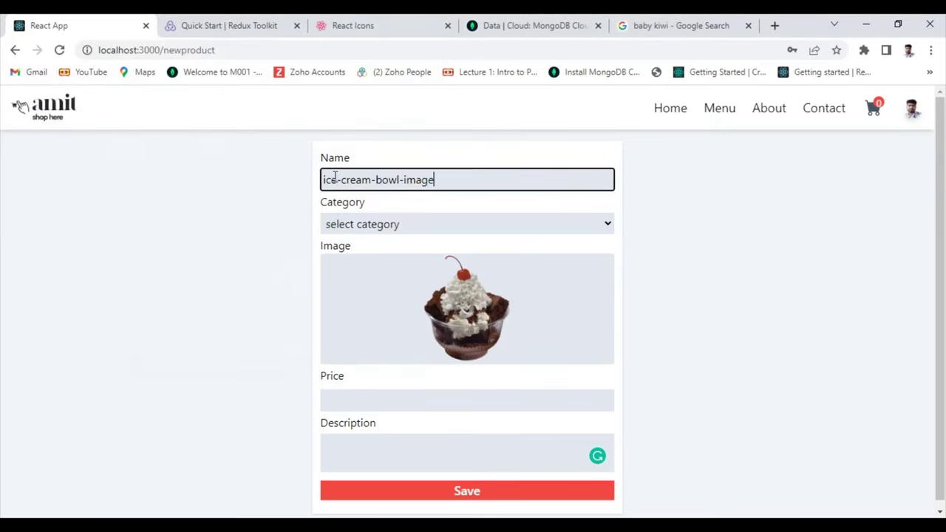
{"action": "key", "text": "BackSpace"}
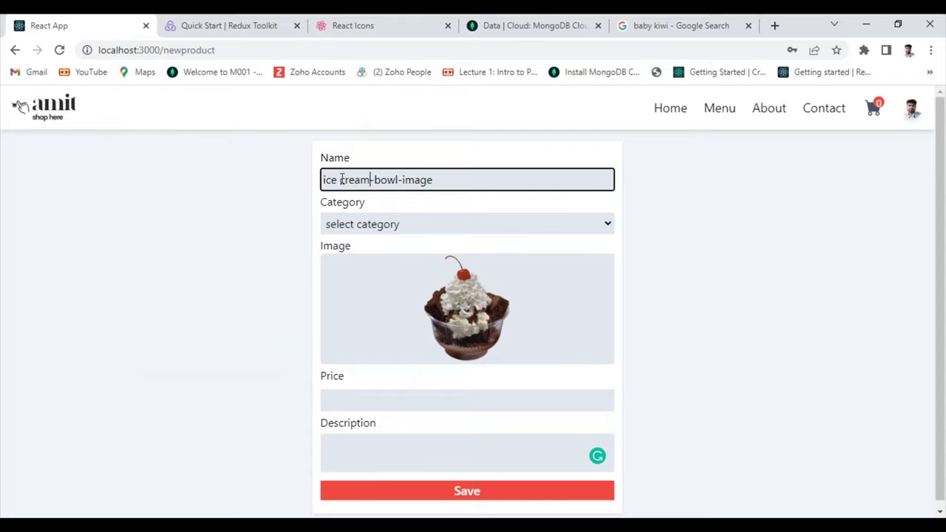
{"action": "key", "text": "BackSpace"}
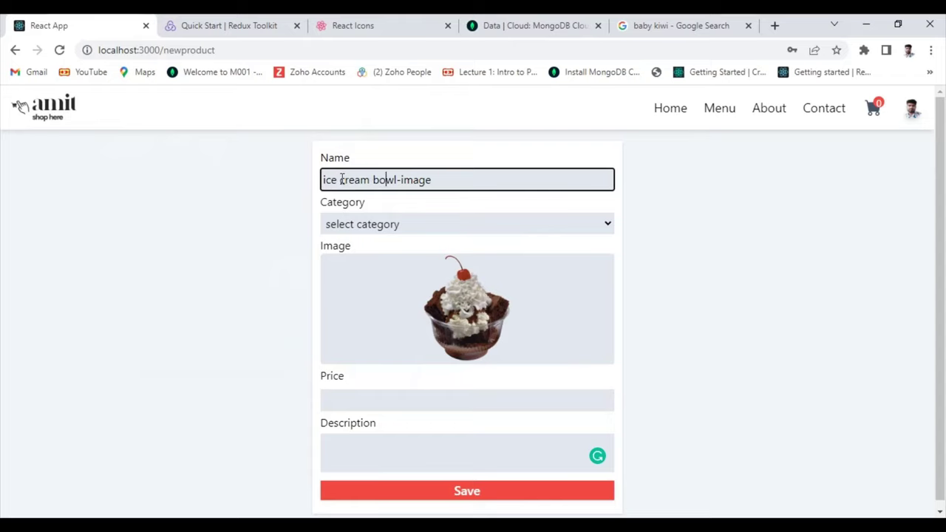
{"action": "key", "text": "BackSpace"}
Save the ice cream bowl product with category Icream, price 99 and description 'ice-cream-bowl-image'
{"action": "left_click", "coordinate": [405, 231]}
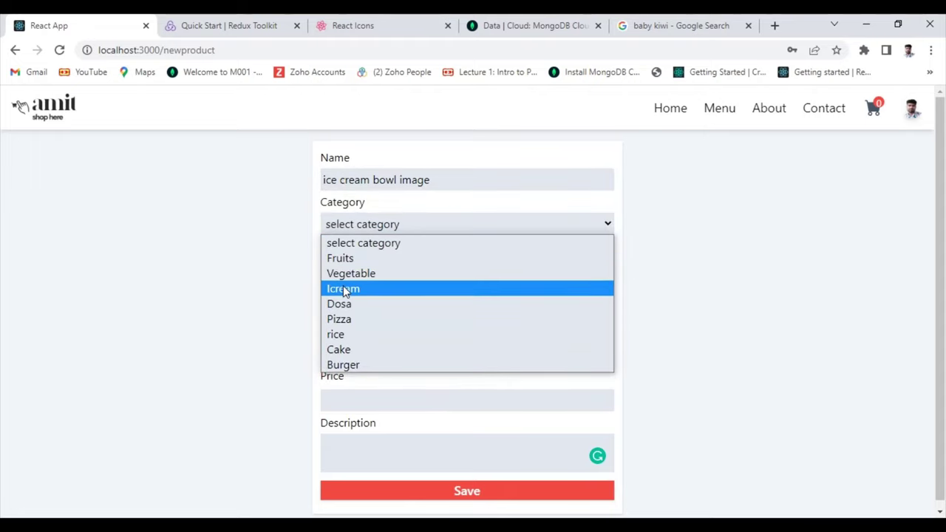
{"action": "left_click", "coordinate": [344, 289]}
{"action": "left_click", "coordinate": [364, 397]}
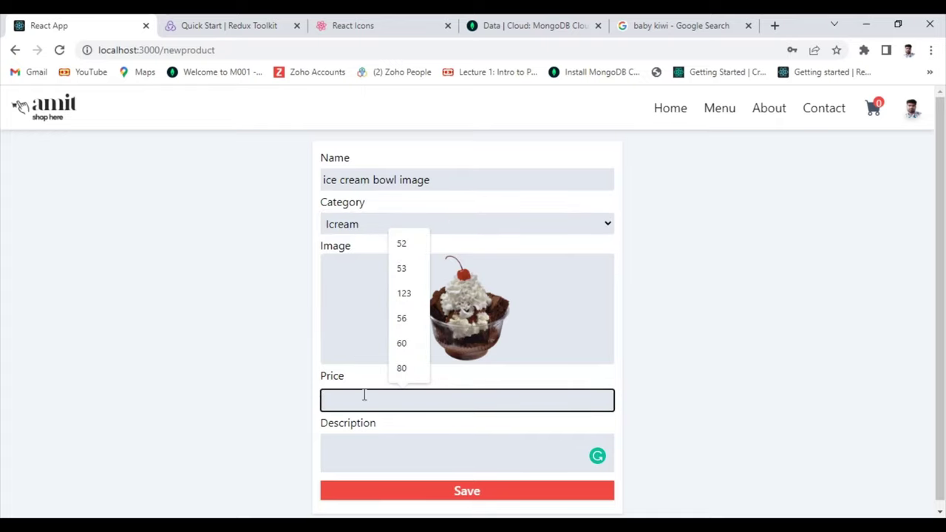
{"action": "type", "text": "99"}
{"action": "left_click", "coordinate": [367, 442]}
{"action": "key", "text": "ctrl+v"}
{"action": "left_click", "coordinate": [439, 494]}
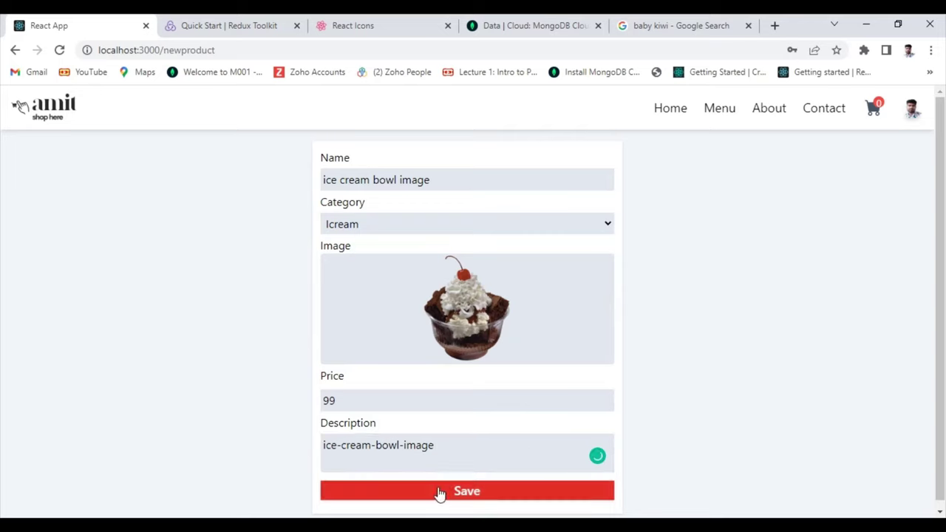
{"action": "left_click", "coordinate": [374, 281]}
Load the Ice-Cream-Cup picture, paste its file name as the product name, and choose Icream
{"action": "scroll", "coordinate": [300, 173], "scroll_direction": "down", "scroll_amount": 5}
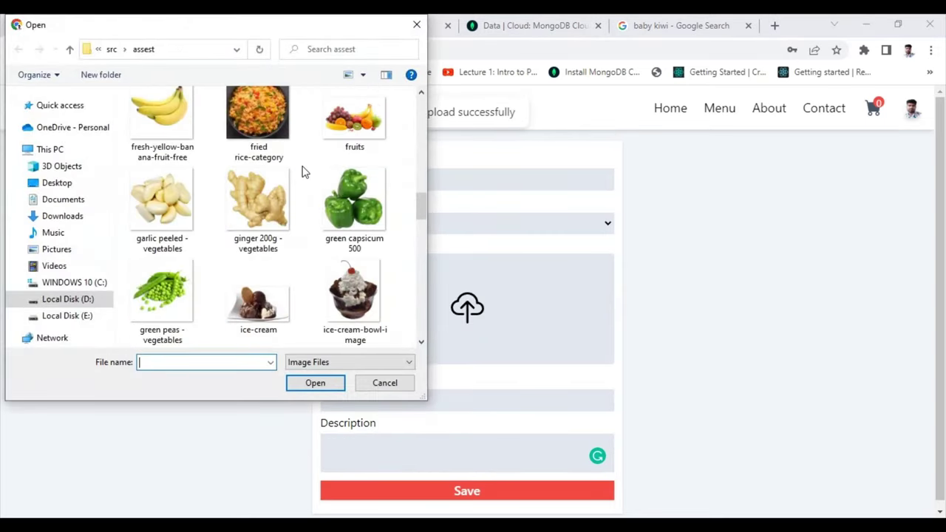
{"action": "left_click", "coordinate": [164, 205]}
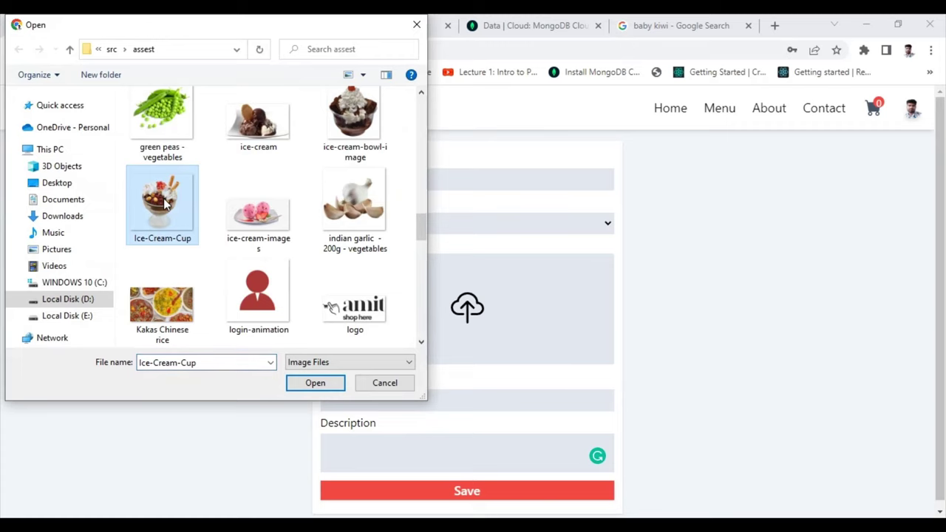
{"action": "left_click", "coordinate": [164, 204]}
{"action": "key", "text": "ctrl+c"}
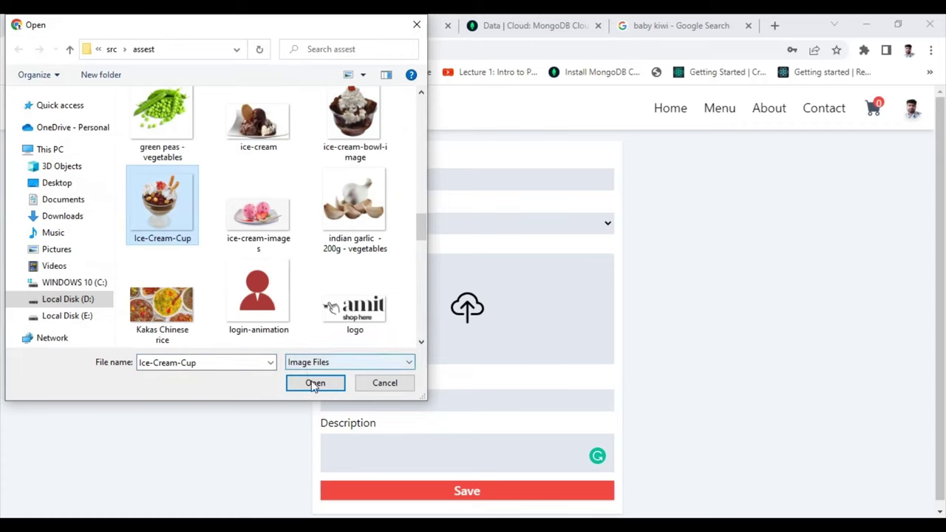
{"action": "left_click", "coordinate": [314, 384]}
{"action": "left_click", "coordinate": [368, 180]}
{"action": "key", "text": "ctrl+v"}
{"action": "left_click", "coordinate": [384, 225]}
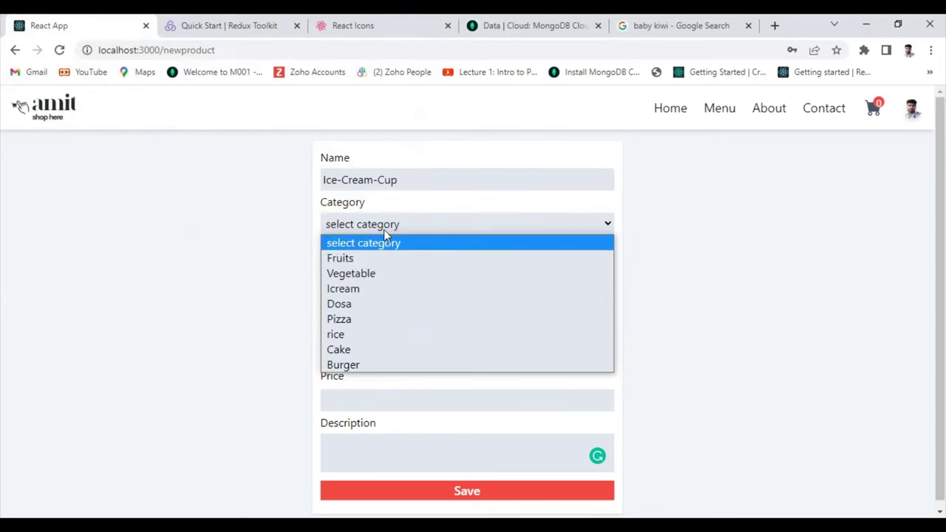
{"action": "left_click", "coordinate": [344, 288]}
Correct the name to 'Ice Cream Cup', set price 500, paste the description, and save
{"action": "left_click", "coordinate": [342, 184]}
{"action": "key", "text": "BackSpace"}
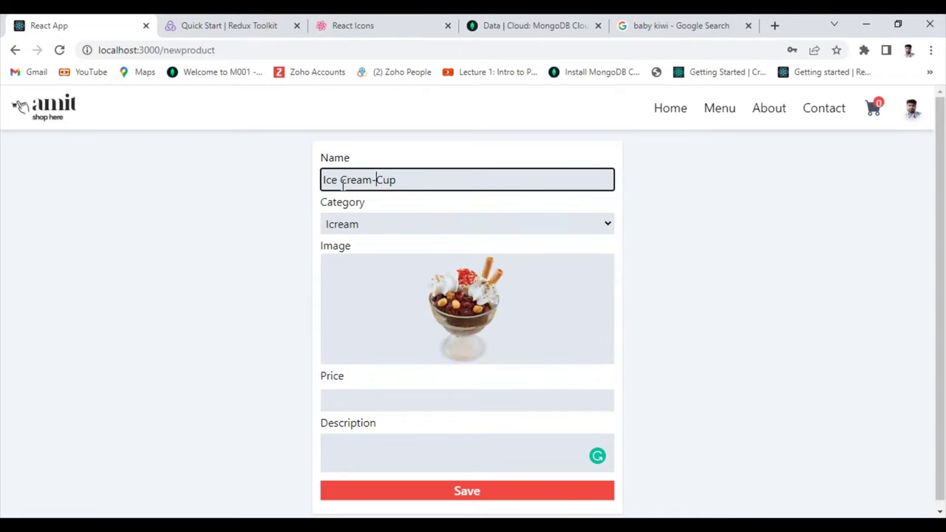
{"action": "left_click", "coordinate": [394, 406]}
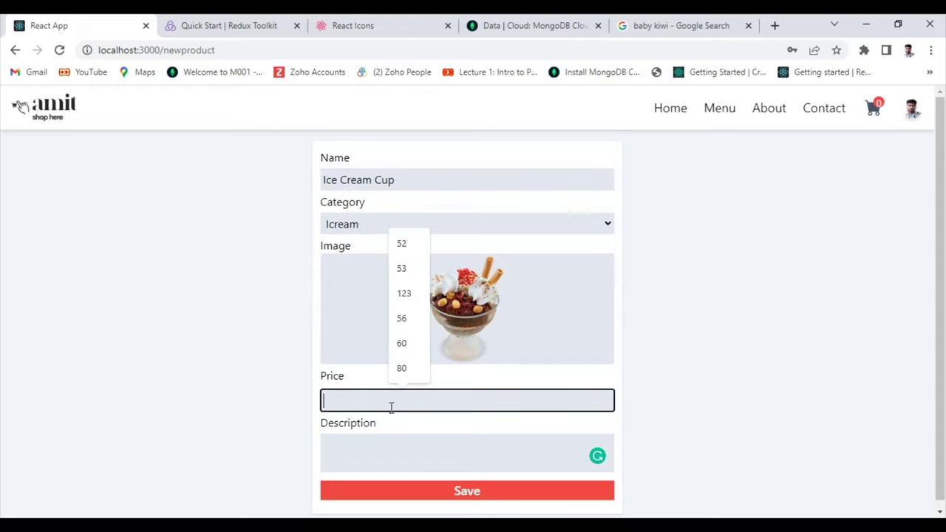
{"action": "type", "text": "500"}
{"action": "left_click", "coordinate": [397, 439]}
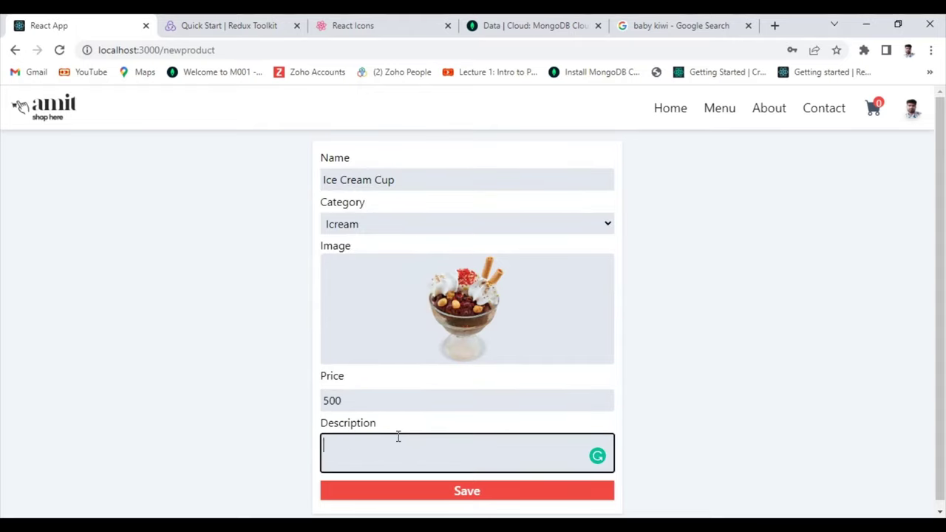
{"action": "key", "text": "ctrl+v"}
{"action": "left_click", "coordinate": [407, 491]}
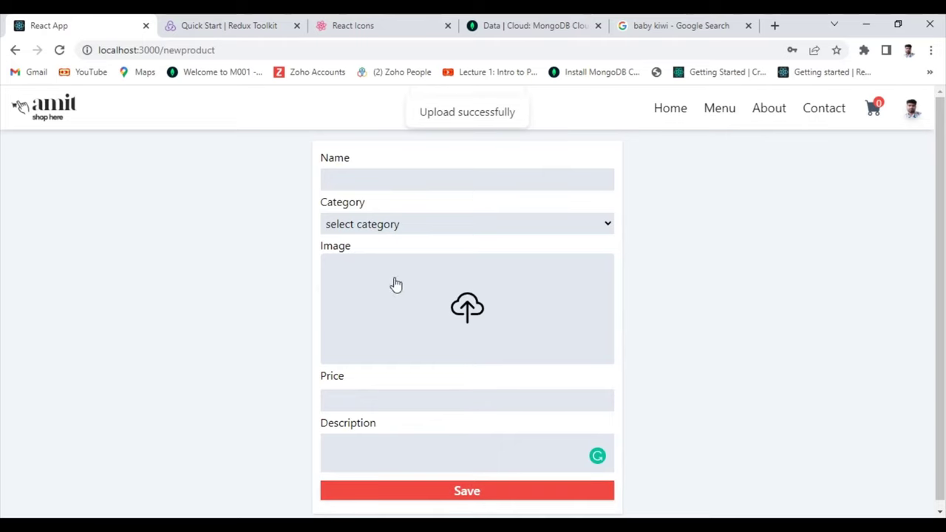
Load the ice-cream-images picture for the next product and paste its file name as the name
{"action": "left_click", "coordinate": [345, 245]}
{"action": "scroll", "coordinate": [325, 213], "scroll_direction": "down", "scroll_amount": 3}
{"action": "scroll", "coordinate": [326, 212], "scroll_direction": "down", "scroll_amount": 10}
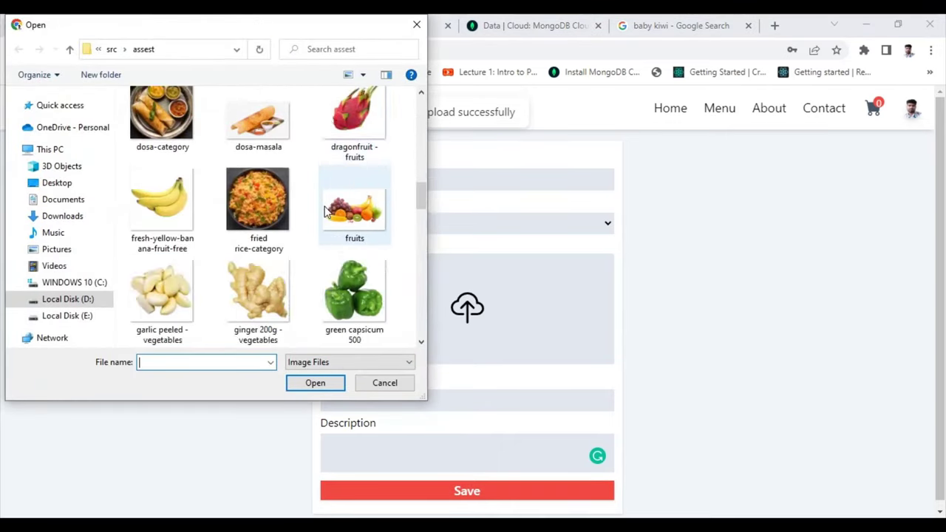
{"action": "scroll", "coordinate": [303, 211], "scroll_direction": "up", "scroll_amount": 1}
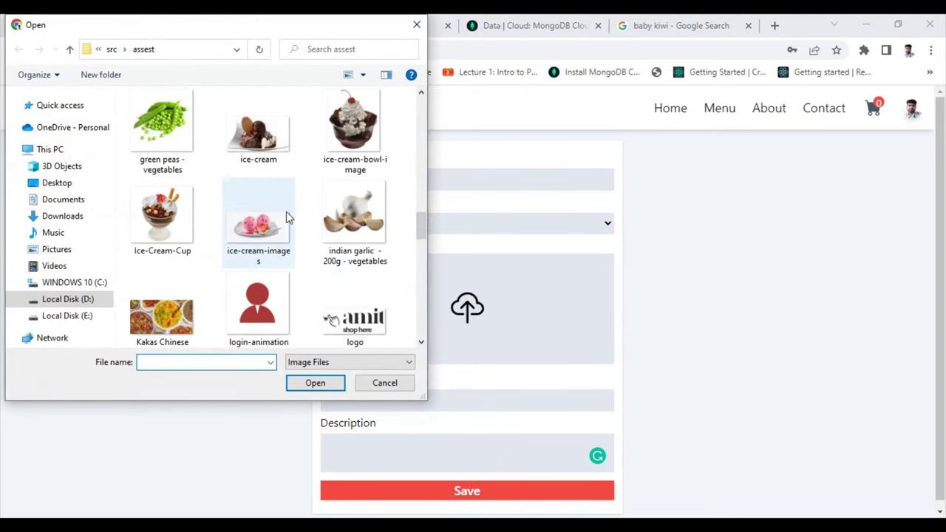
{"action": "left_click", "coordinate": [259, 222]}
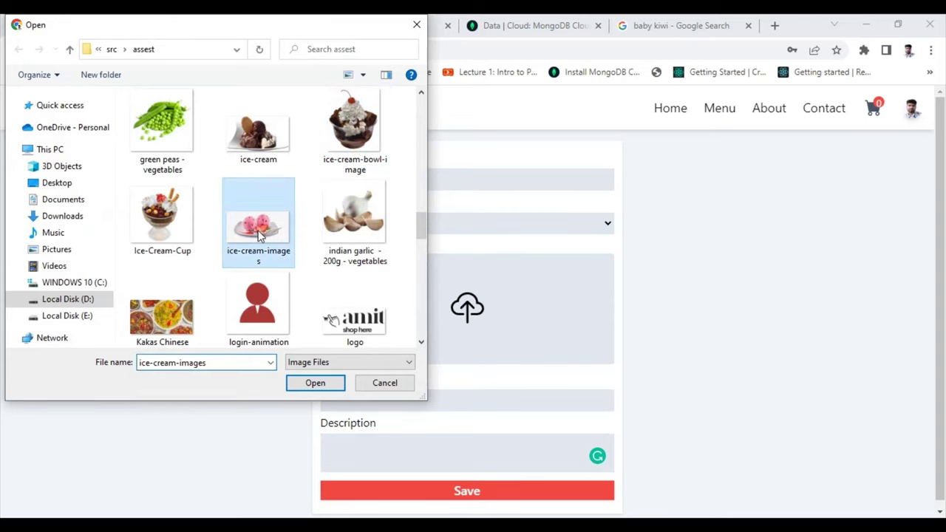
{"action": "left_click", "coordinate": [258, 234]}
{"action": "key", "text": "ctrl+c"}
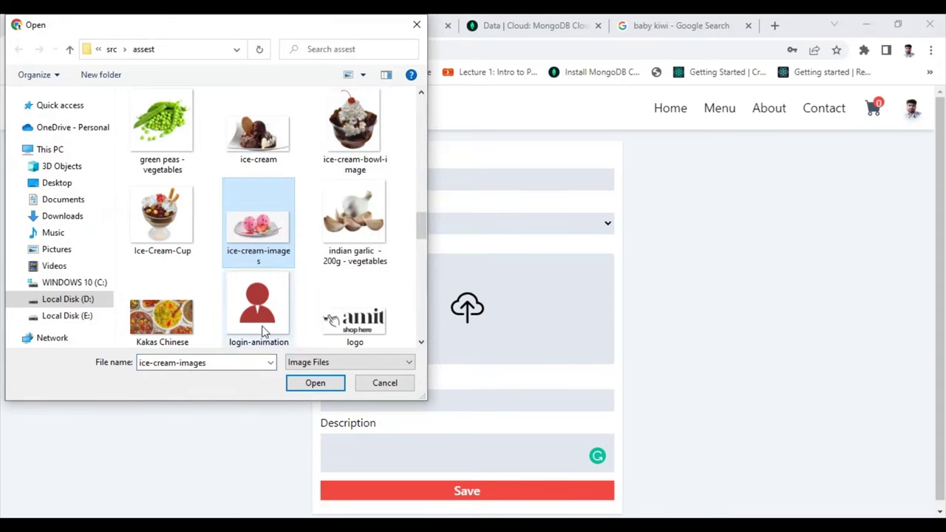
{"action": "left_click", "coordinate": [312, 384]}
{"action": "left_click", "coordinate": [351, 179]}
{"action": "key", "text": "ctrl+v"}
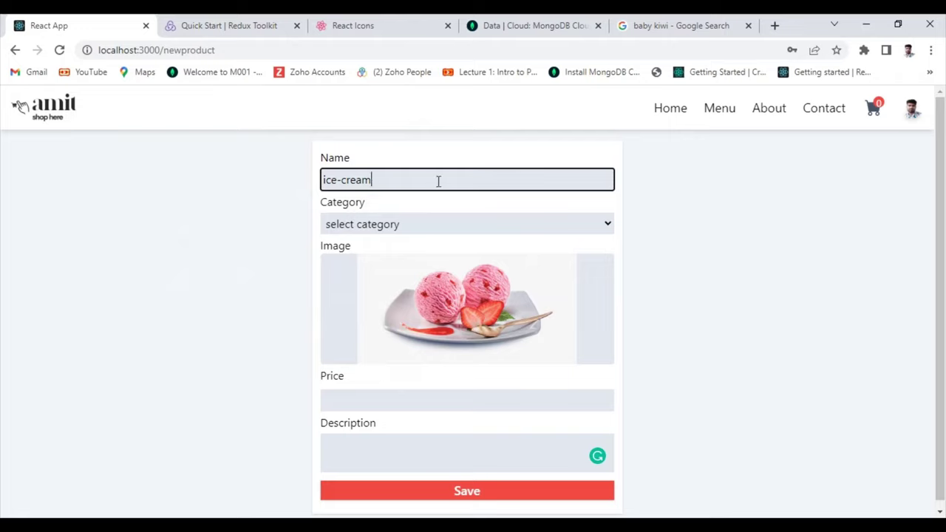
Save the 'ice cream' product in Icream at price 499 with the pasted description
{"action": "key", "text": "Left"}
{"action": "key", "text": "Left"}
{"action": "key", "text": "Left"}
{"action": "left_click", "coordinate": [414, 238]}
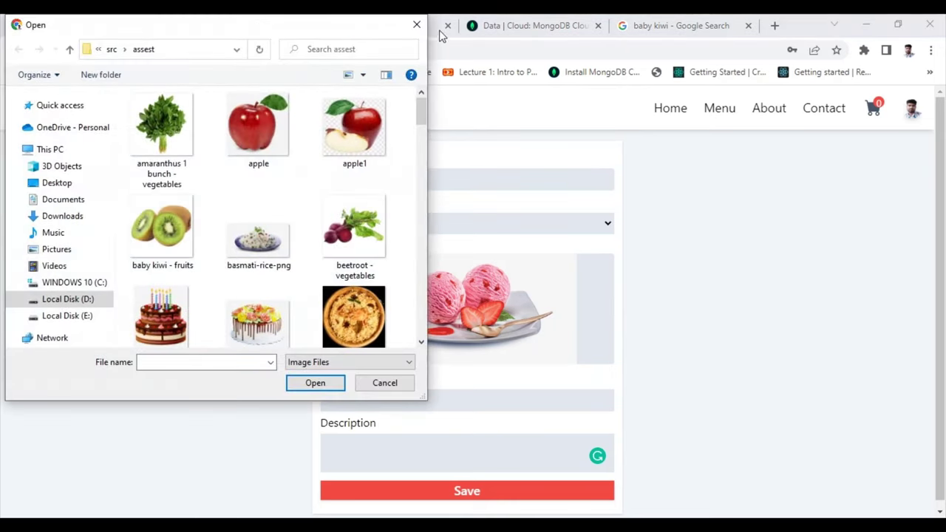
{"action": "left_click", "coordinate": [415, 31]}
{"action": "left_click", "coordinate": [394, 223]}
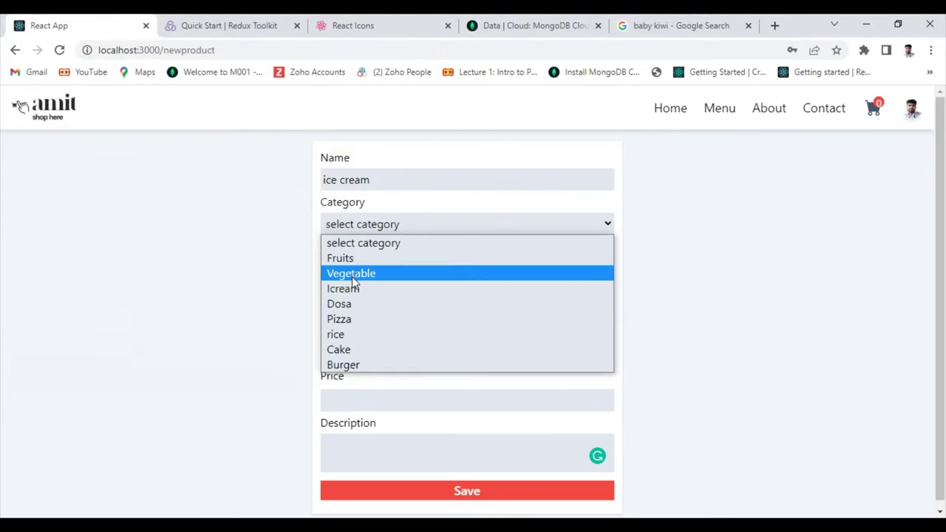
{"action": "left_click", "coordinate": [349, 290]}
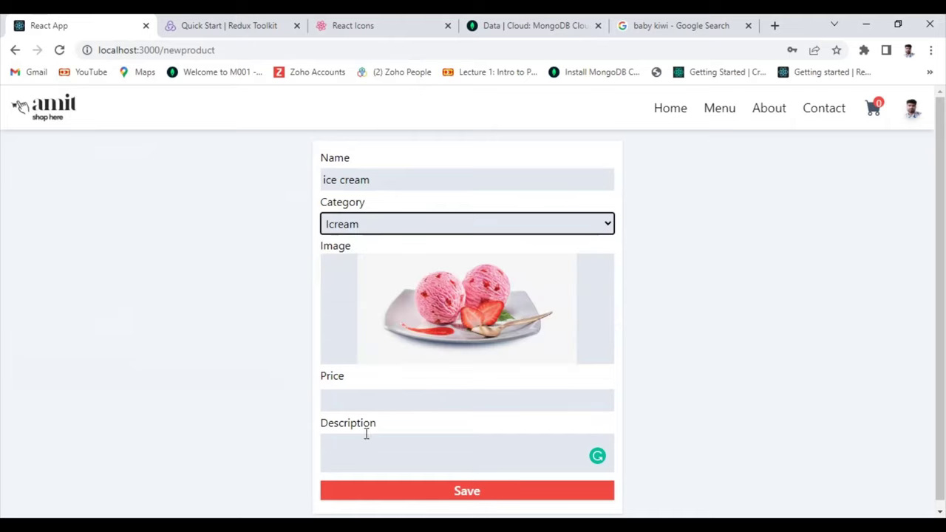
{"action": "left_click", "coordinate": [365, 401]}
{"action": "type", "text": "99"}
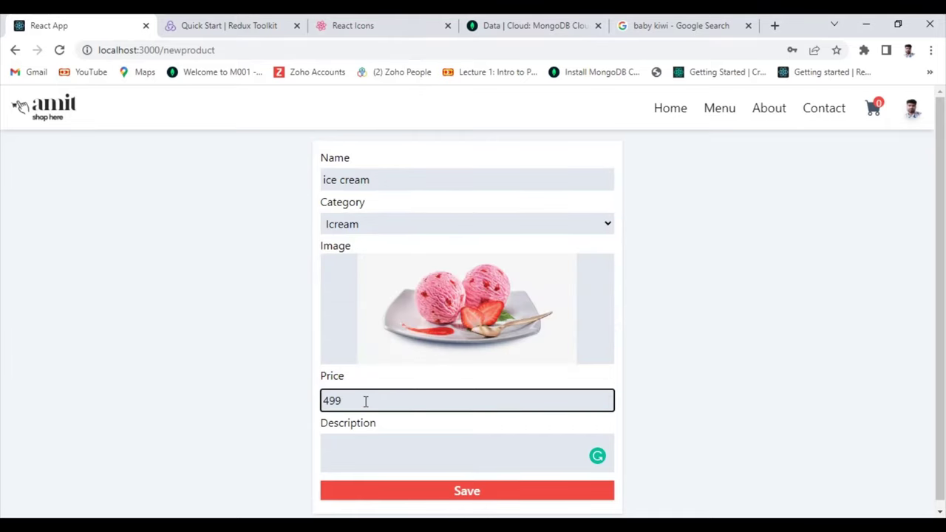
{"action": "left_click", "coordinate": [364, 451]}
{"action": "key", "text": "ctrl+v"}
{"action": "left_click", "coordinate": [412, 494]}
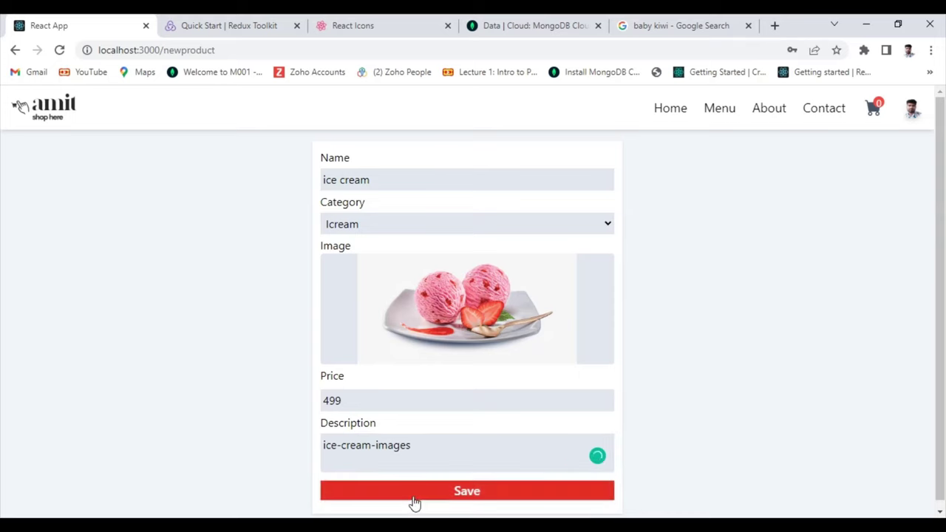
{"action": "left_click", "coordinate": [362, 280]}
Load the indian garlic picture and name the product 'indian garlic - 200g'
{"action": "scroll", "coordinate": [245, 184], "scroll_direction": "down", "scroll_amount": 10}
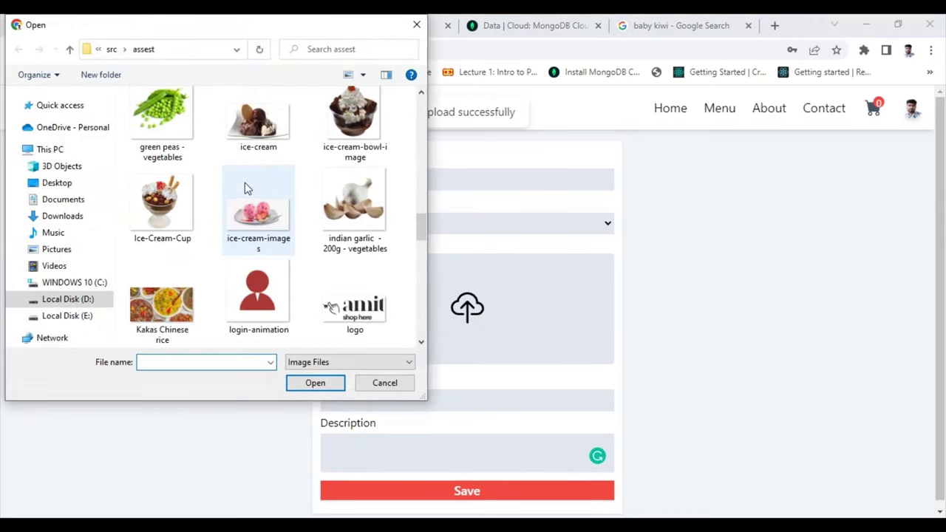
{"action": "left_click", "coordinate": [362, 216]}
{"action": "left_click", "coordinate": [363, 216]}
{"action": "key", "text": "ctrl+c"}
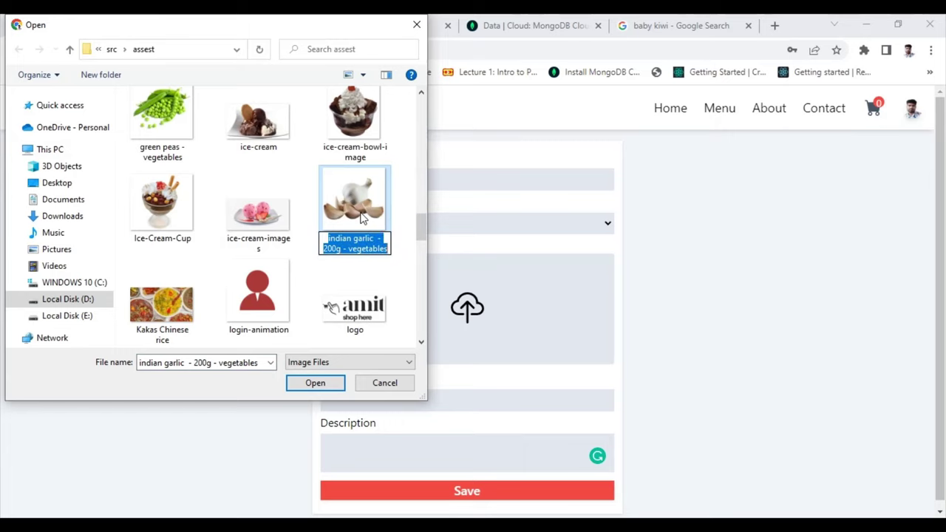
{"action": "left_click", "coordinate": [362, 213]}
{"action": "left_click", "coordinate": [334, 381]}
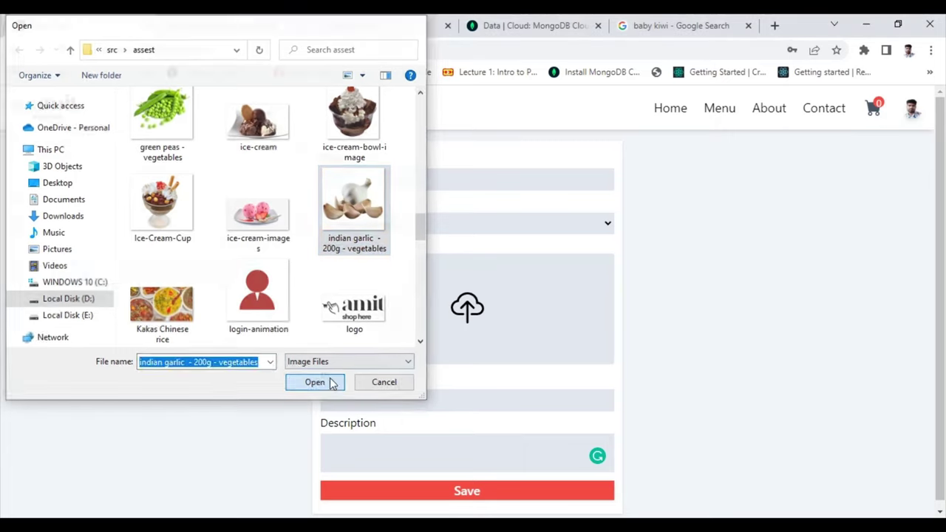
{"action": "left_click", "coordinate": [377, 178]}
{"action": "key", "text": "ctrl+v"}
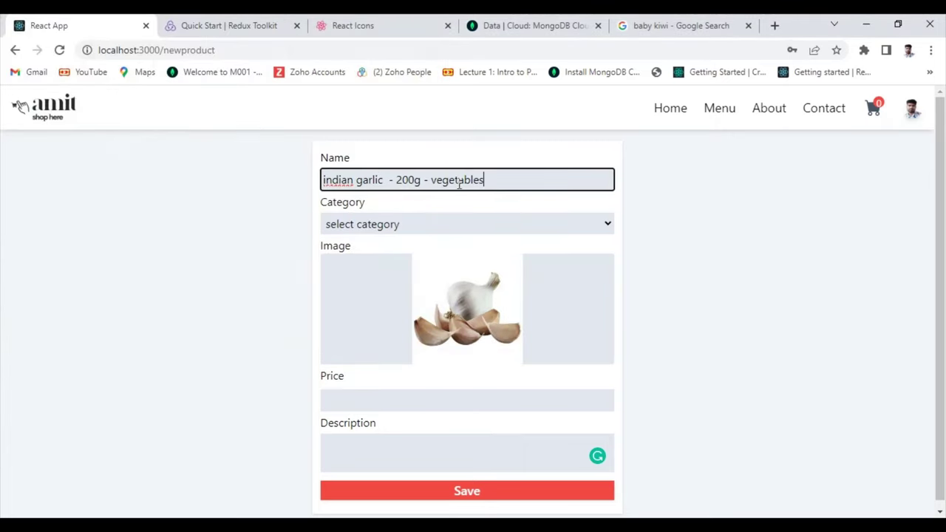
{"action": "left_click_drag", "start_coordinate": [485, 180], "coordinate": [423, 180]}
{"action": "key", "text": "BackSpace"}
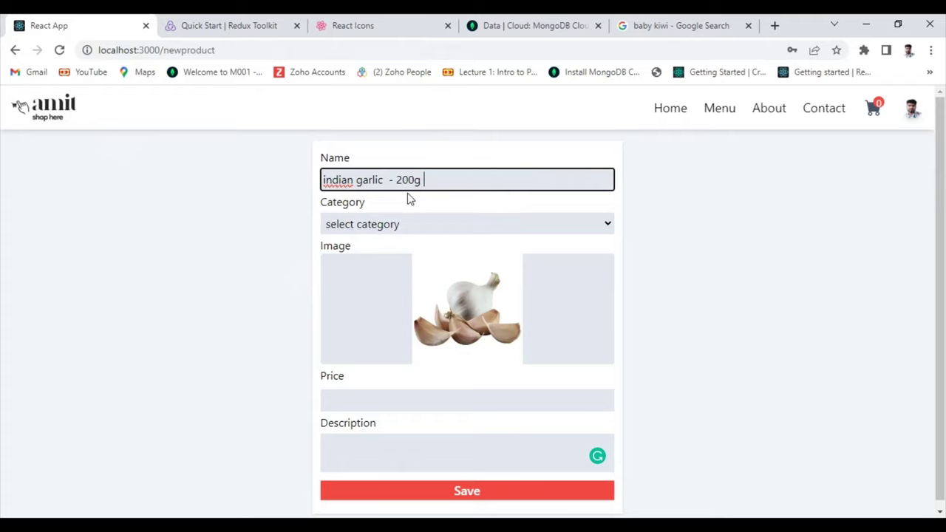
Set the garlic's category to Vegetable and price to 60, paste the description, and save
{"action": "left_click", "coordinate": [376, 226]}
{"action": "left_click", "coordinate": [349, 275]}
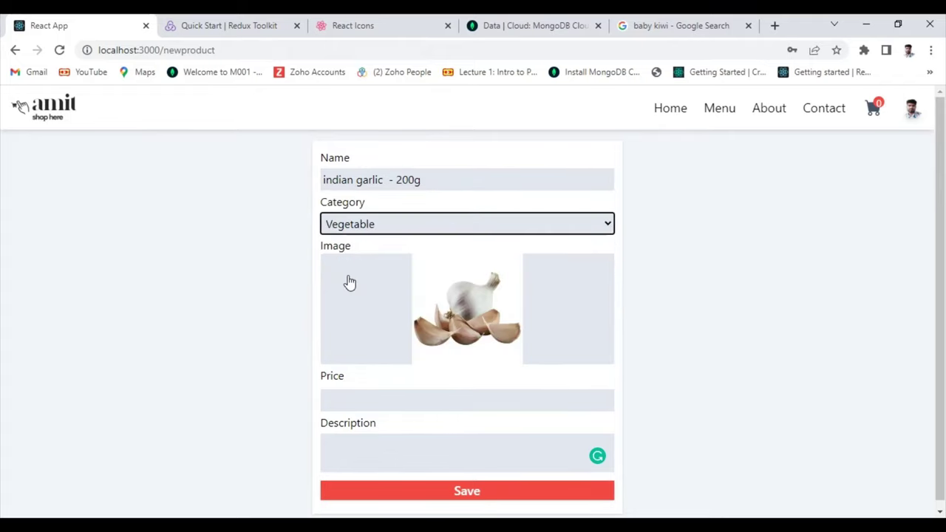
{"action": "left_click", "coordinate": [352, 402]}
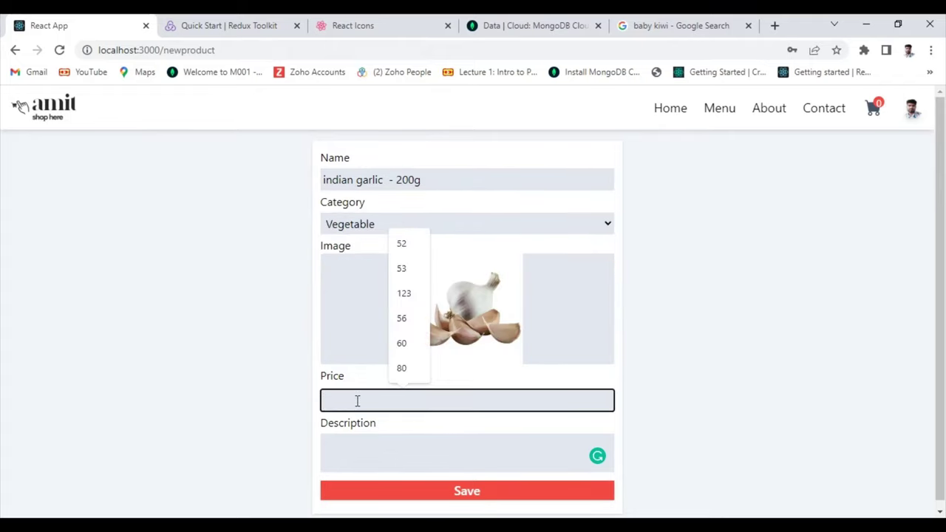
{"action": "left_click", "coordinate": [402, 343]}
{"action": "left_click", "coordinate": [332, 443]}
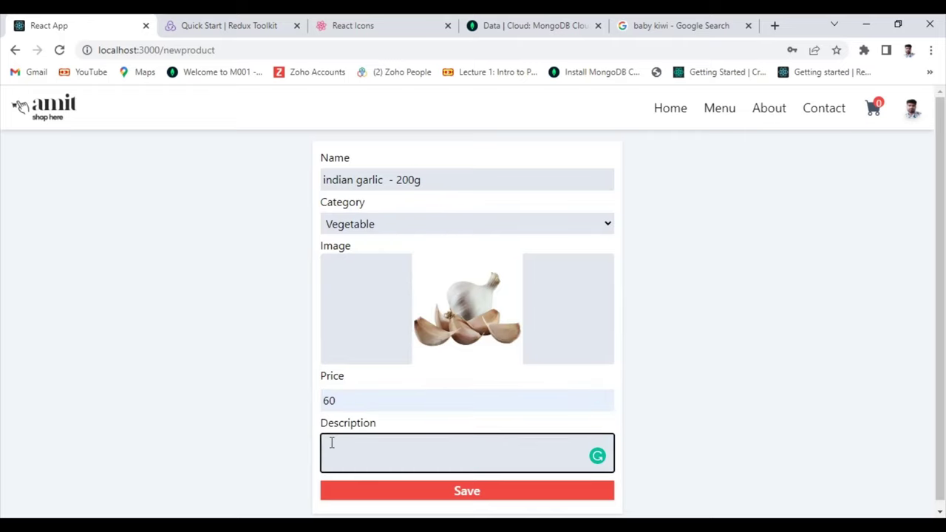
{"action": "key", "text": "ctrl+v"}
{"action": "left_click", "coordinate": [386, 494]}
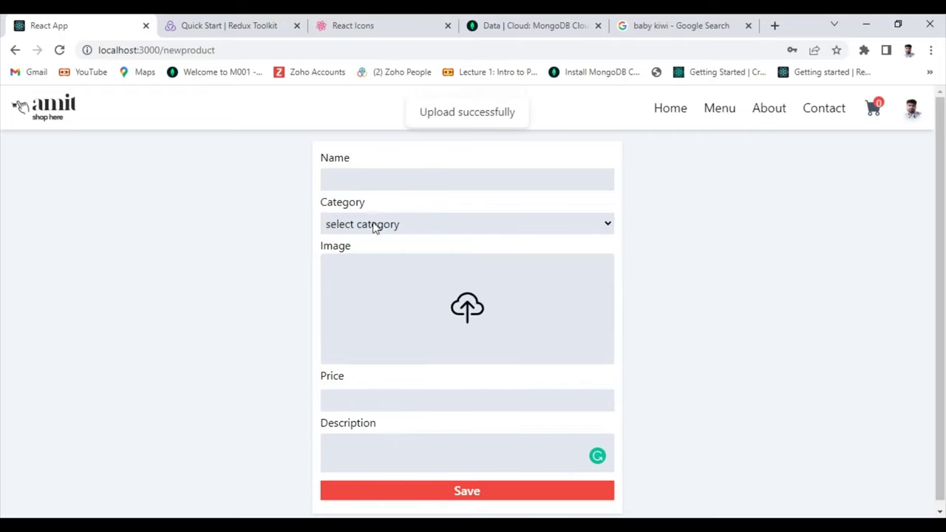
Choose the cut-mango picture for the next product
{"action": "left_click", "coordinate": [348, 286]}
{"action": "scroll", "coordinate": [283, 220], "scroll_direction": "down", "scroll_amount": 6}
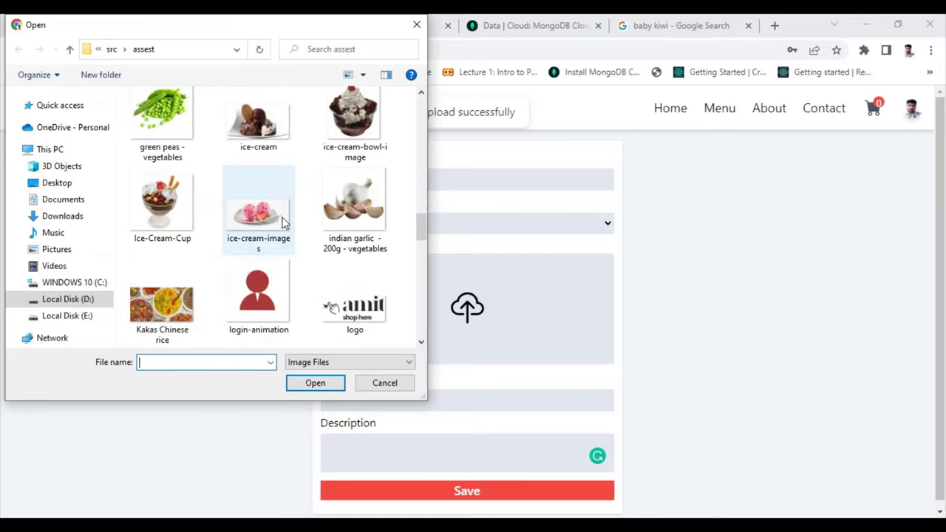
{"action": "scroll", "coordinate": [290, 220], "scroll_direction": "down", "scroll_amount": 2}
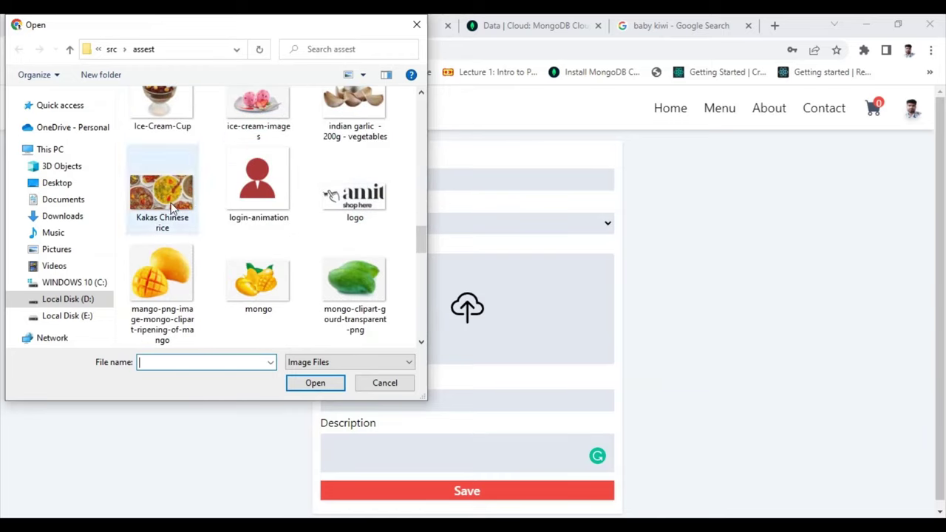
{"action": "left_click", "coordinate": [159, 292]}
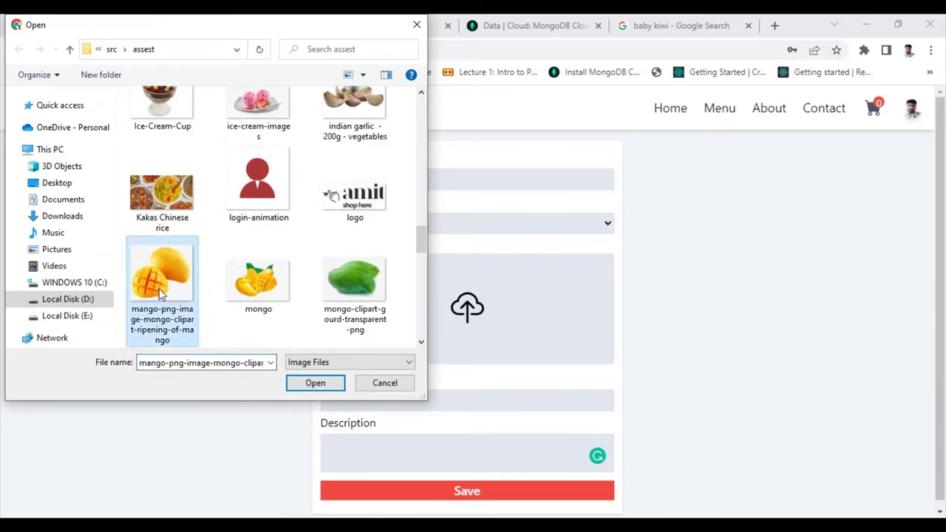
Load the mango picture into the form and paste its file name as the name
{"action": "left_click", "coordinate": [163, 290]}
{"action": "key", "text": "ctrl+c"}
{"action": "left_click", "coordinate": [313, 382]}
{"action": "left_click", "coordinate": [362, 180]}
{"action": "key", "text": "ctrl+v"}
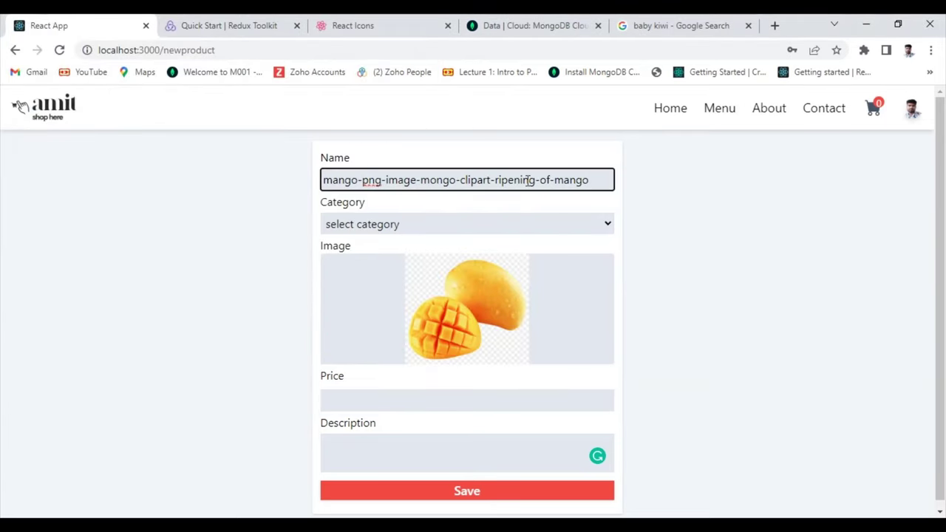
{"action": "key", "text": "ctrl+shift+Left"}
{"action": "key", "text": "ctrl+shift+Left"}
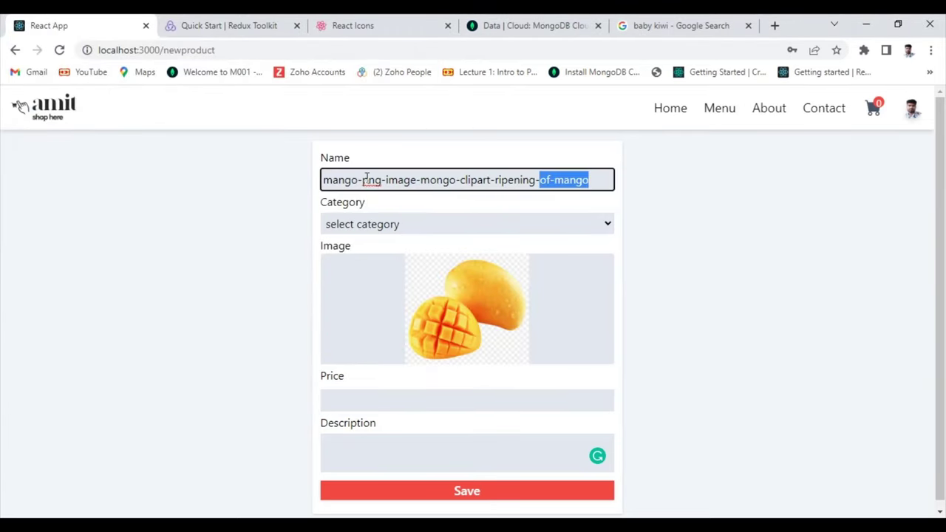
Trim the product name down to 'ripening of mango'
{"action": "left_click_drag", "start_coordinate": [385, 181], "coordinate": [276, 179]}
{"action": "left_click", "coordinate": [422, 180]}
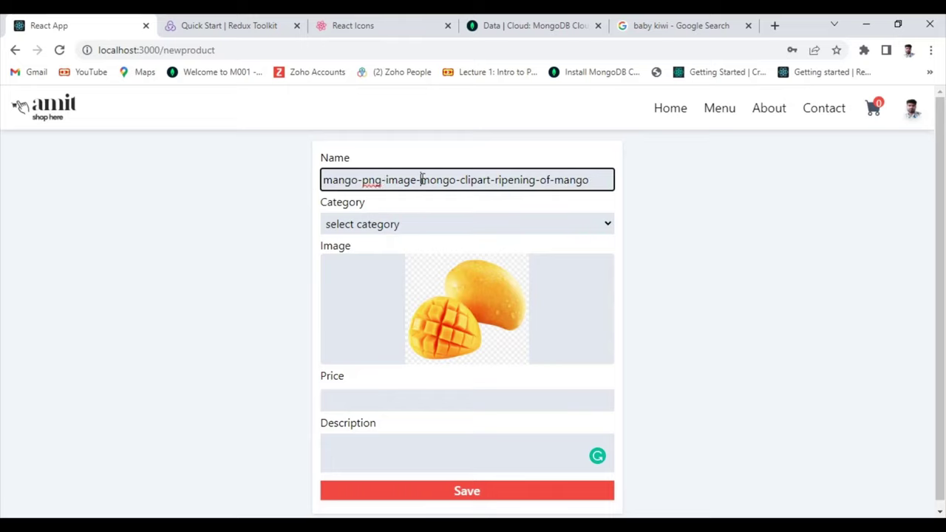
{"action": "left_click_drag", "start_coordinate": [422, 180], "coordinate": [273, 167]}
{"action": "key", "text": "BackSpace"}
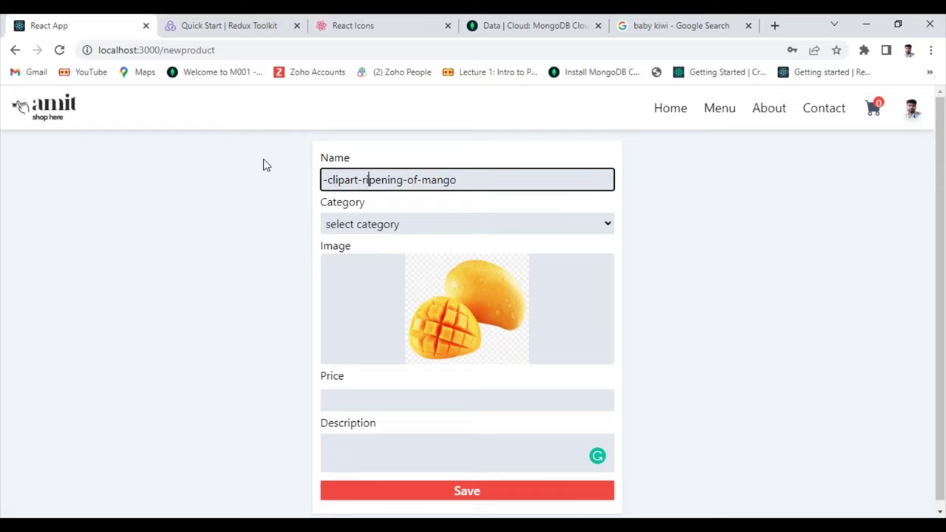
{"action": "key", "text": "Delete"}
{"action": "key", "text": "Delete"}
{"action": "key", "text": "Delete"}
{"action": "key", "text": "Delete"}
{"action": "key", "text": "Delete"}
{"action": "key", "text": "Delete"}
{"action": "key", "text": "Delete"}
{"action": "key", "text": "Delete"}
{"action": "key", "text": "Delete"}
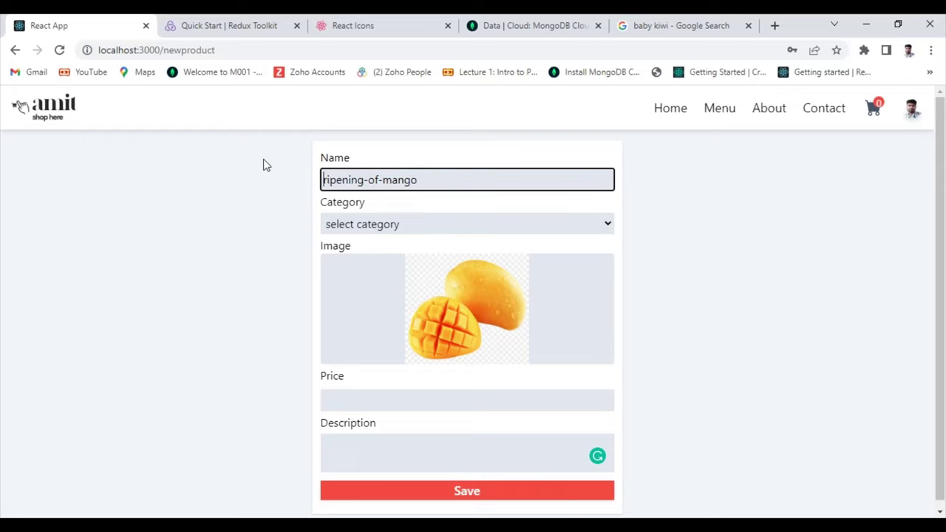
{"action": "left_click", "coordinate": [369, 185]}
{"action": "key", "text": "BackSpace"}
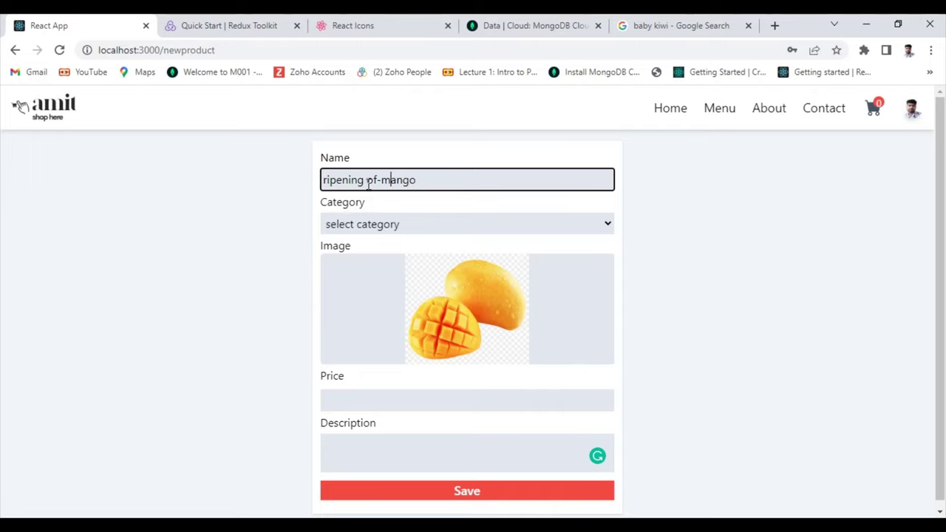
{"action": "key", "text": "BackSpace"}
Set category Fruits and price 79, paste the description, and save the product
{"action": "left_click", "coordinate": [360, 224]}
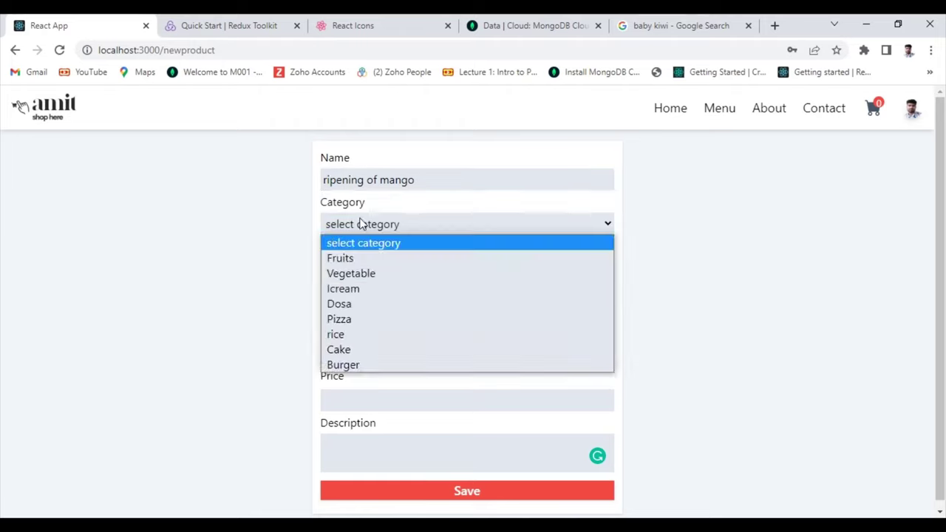
{"action": "left_click", "coordinate": [354, 259]}
{"action": "scroll", "coordinate": [353, 303], "scroll_direction": "down", "scroll_amount": 1}
{"action": "left_click", "coordinate": [358, 397]}
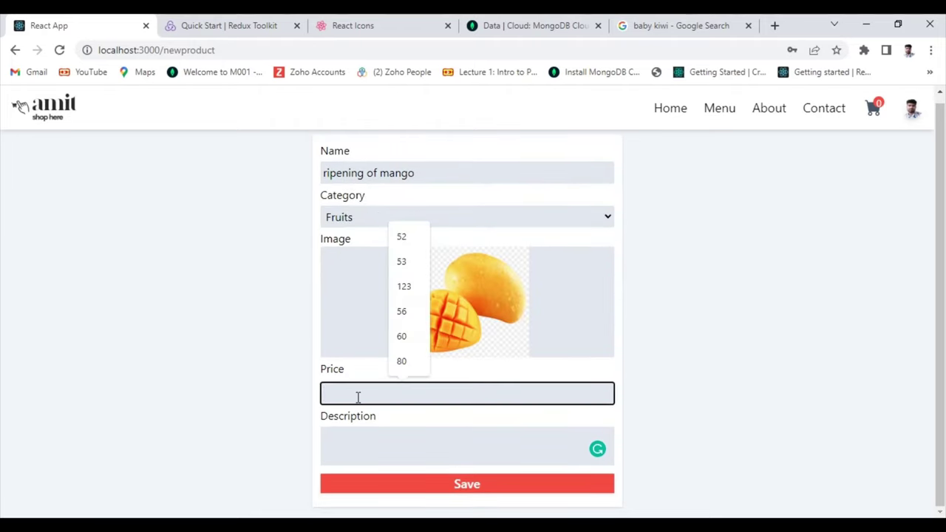
{"action": "type", "text": "79"}
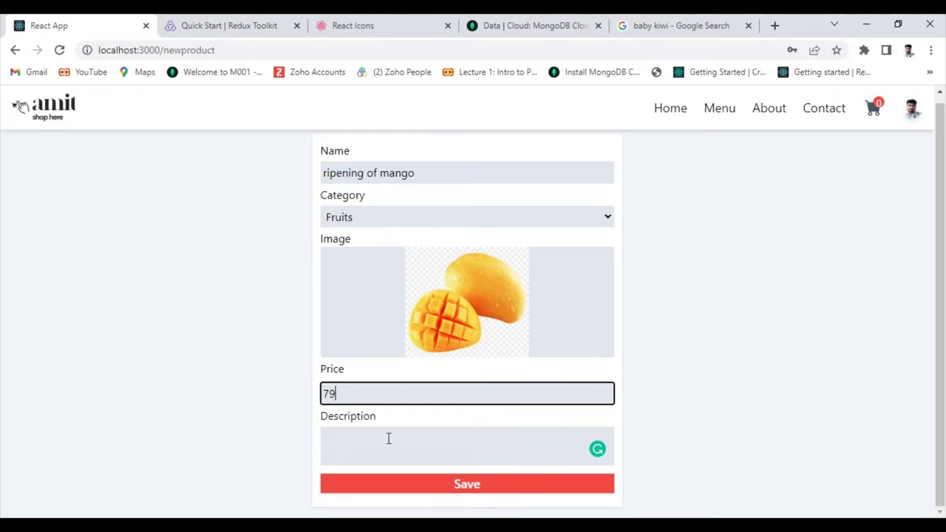
{"action": "left_click", "coordinate": [388, 438]}
{"action": "key", "text": "ctrl+v"}
{"action": "left_click", "coordinate": [393, 483]}
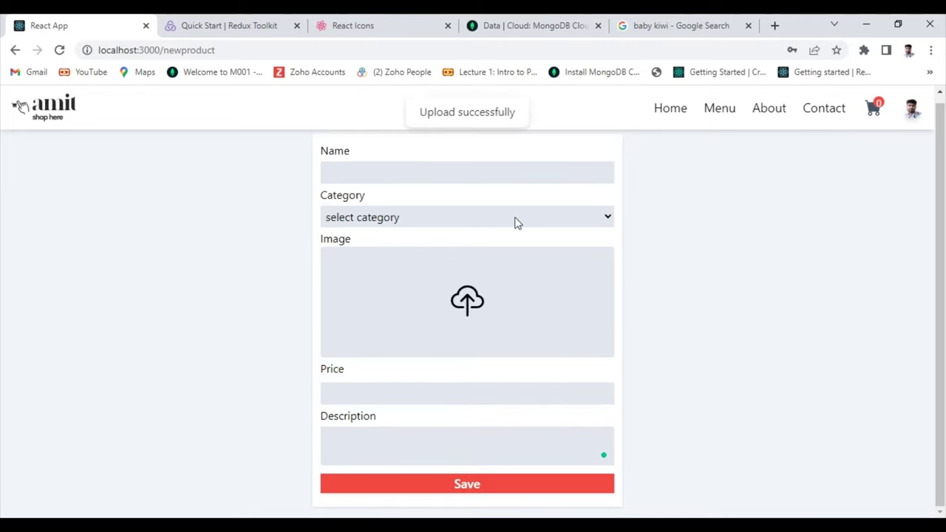
{"action": "left_click", "coordinate": [387, 306]}
Load the mongo picture and name the product 'mango'
{"action": "scroll", "coordinate": [281, 220], "scroll_direction": "down", "scroll_amount": 4}
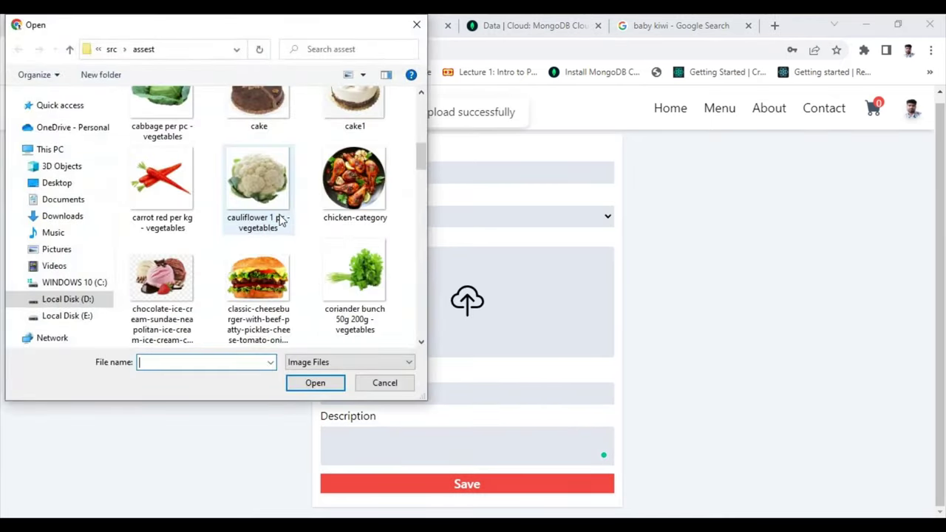
{"action": "scroll", "coordinate": [281, 220], "scroll_direction": "down", "scroll_amount": 3}
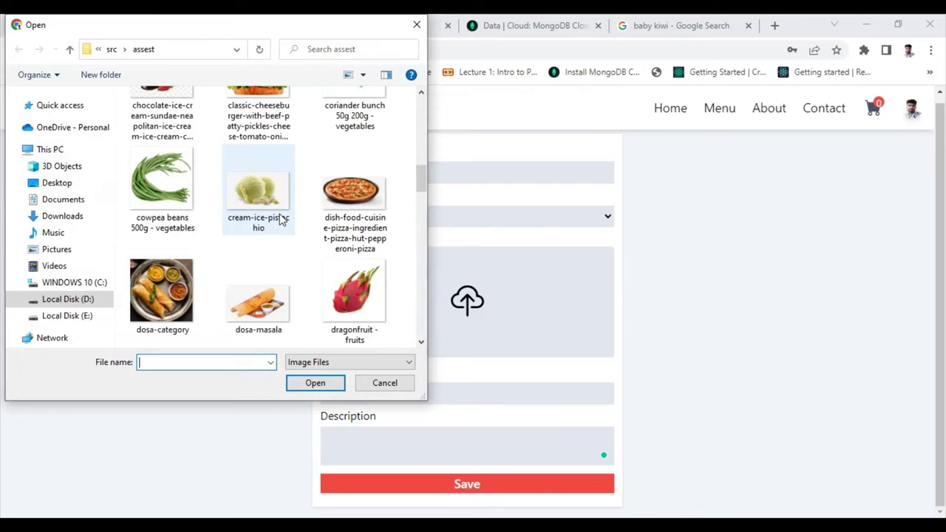
{"action": "scroll", "coordinate": [281, 220], "scroll_direction": "down", "scroll_amount": 7}
{"action": "scroll", "coordinate": [281, 221], "scroll_direction": "down", "scroll_amount": 5}
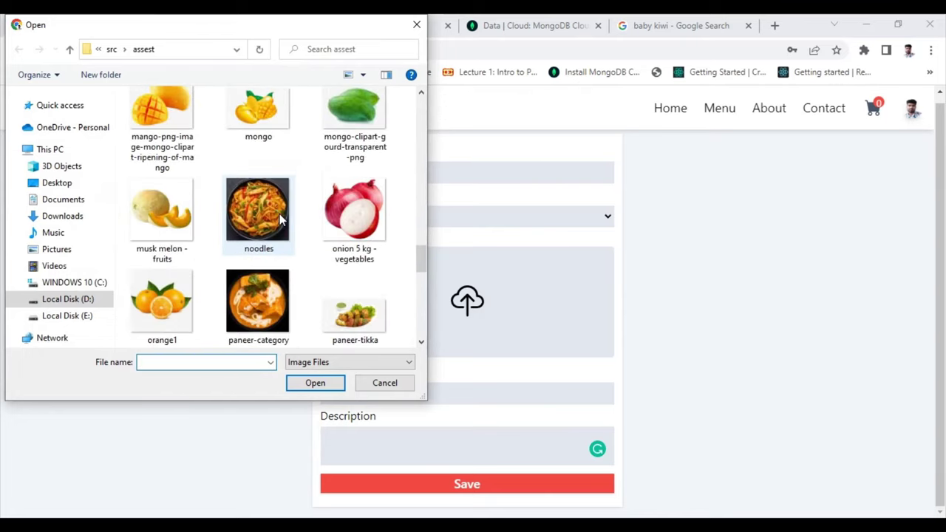
{"action": "left_click", "coordinate": [263, 130]}
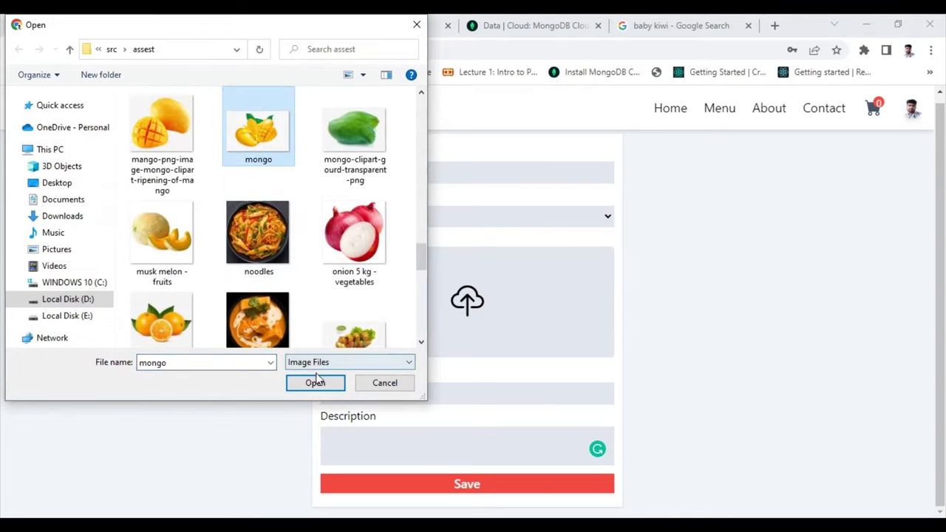
{"action": "left_click", "coordinate": [315, 382]}
{"action": "left_click", "coordinate": [354, 170]}
{"action": "type", "text": "m"}
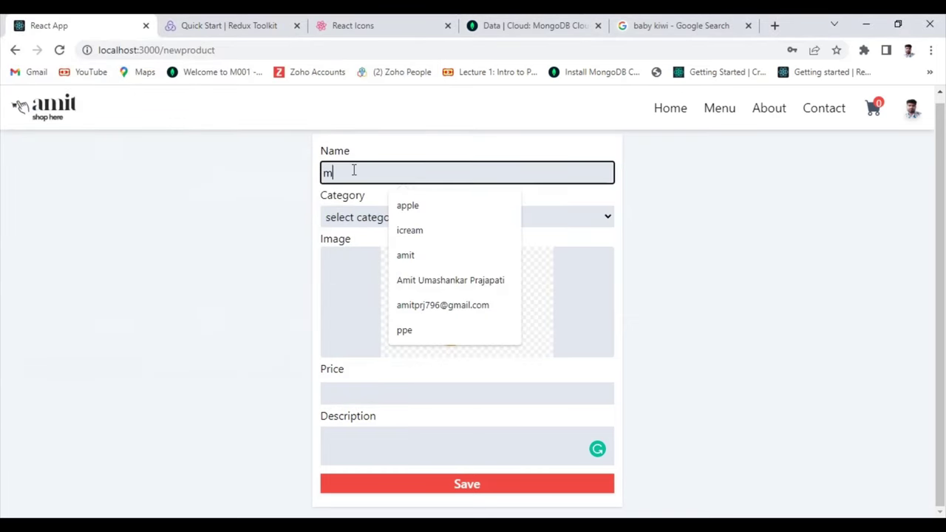
{"action": "type", "text": "ango"}
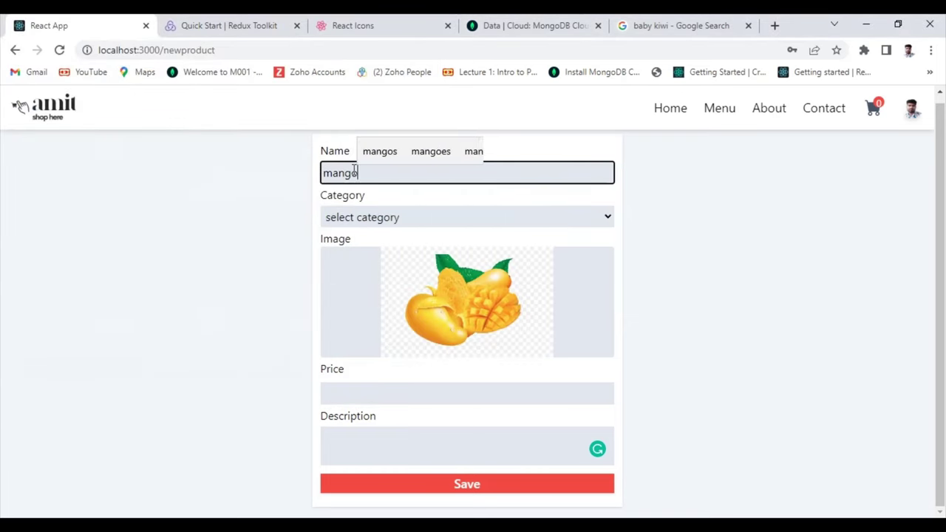
Set category Fruits, price 80, description 'fresh mango', and save
{"action": "left_click", "coordinate": [403, 218]}
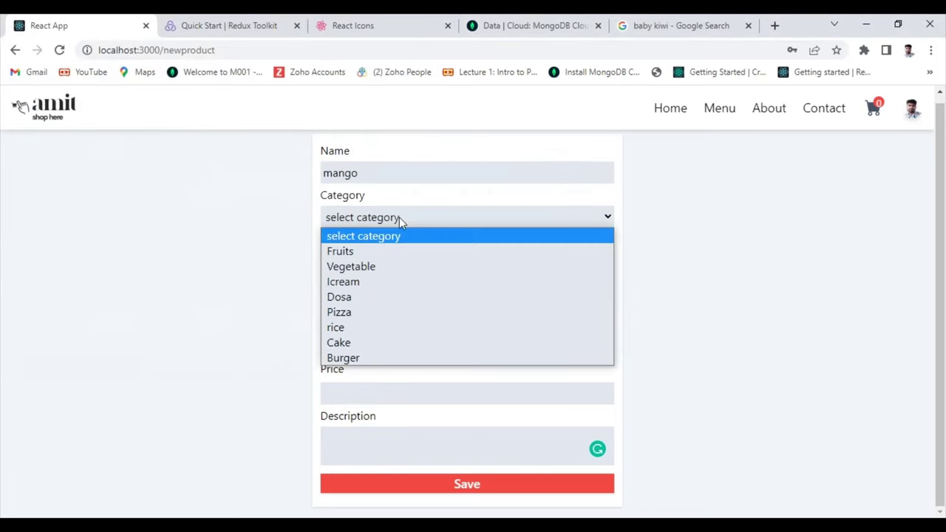
{"action": "left_click", "coordinate": [344, 255]}
{"action": "left_click", "coordinate": [360, 386]}
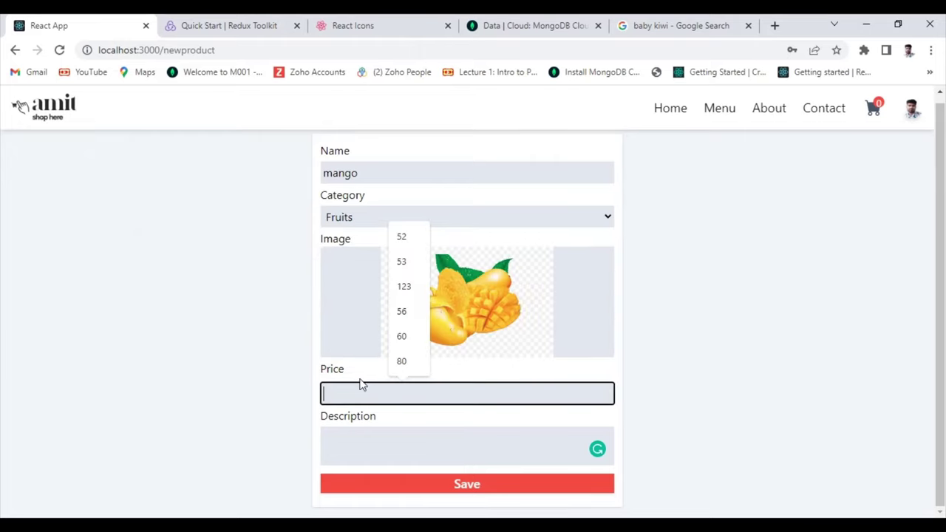
{"action": "left_click", "coordinate": [412, 360]}
{"action": "left_click", "coordinate": [361, 439]}
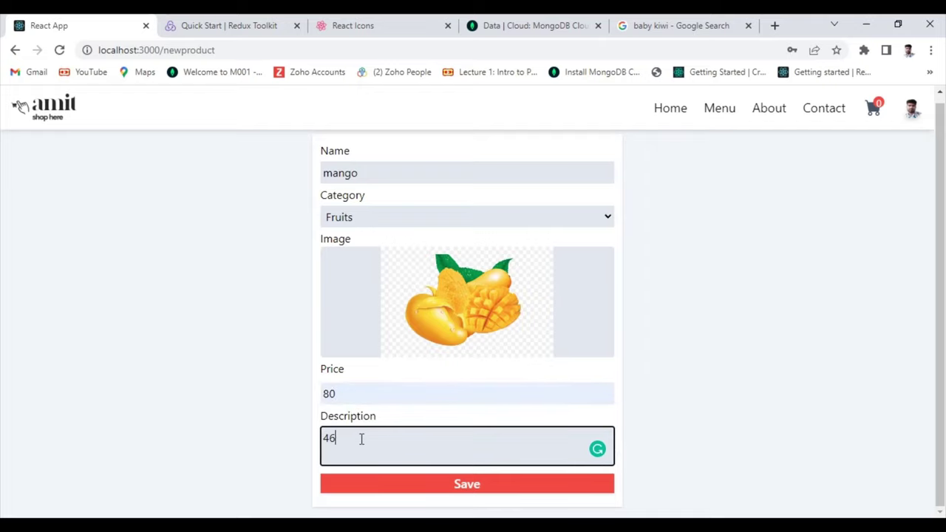
{"action": "type", "text": "m"}
{"action": "key", "text": "BackSpace"}
{"action": "type", "text": "fresh a"}
{"action": "key", "text": "BackSpace"}
{"action": "type", "text": "mango"}
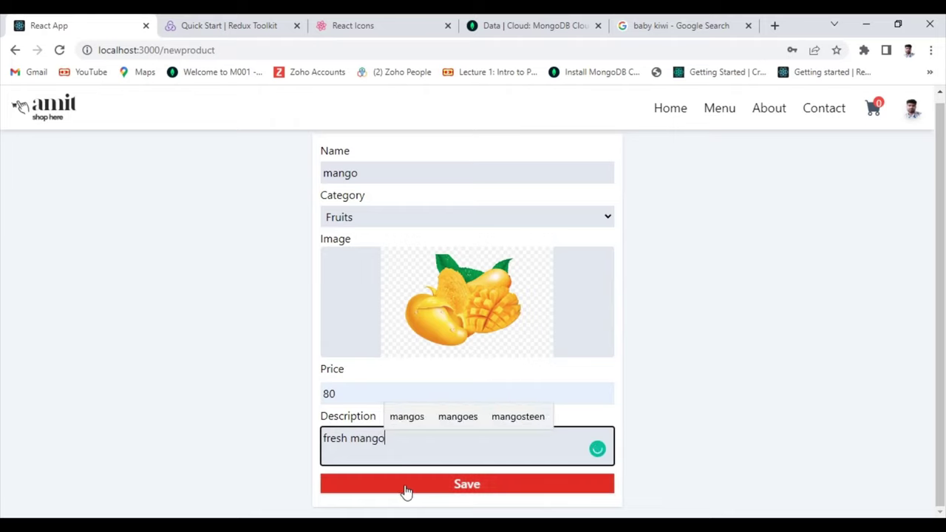
{"action": "left_click", "coordinate": [419, 488]}
Load the mongo-clipart-gourd-transparent-png picture and paste its file name as the product name
{"action": "left_click", "coordinate": [397, 304]}
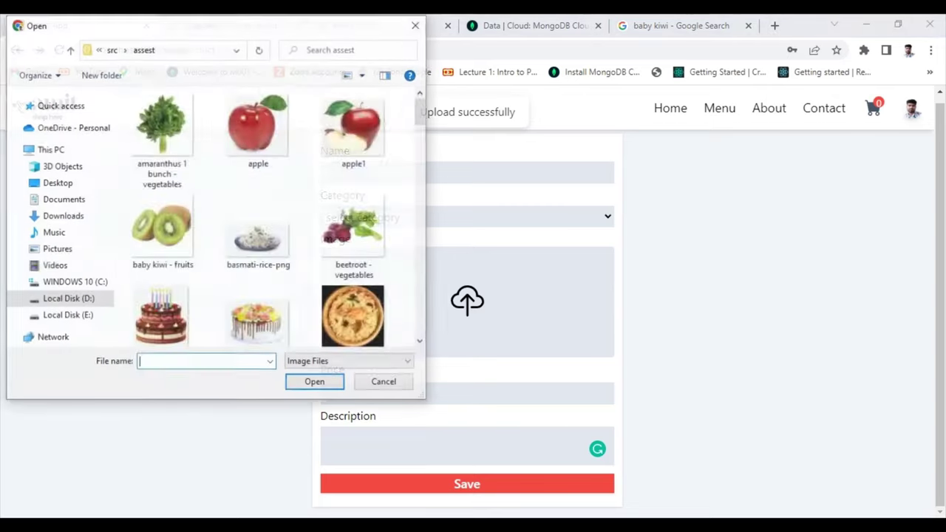
{"action": "scroll", "coordinate": [309, 278], "scroll_direction": "down", "scroll_amount": 3}
{"action": "scroll", "coordinate": [309, 279], "scroll_direction": "down", "scroll_amount": 10}
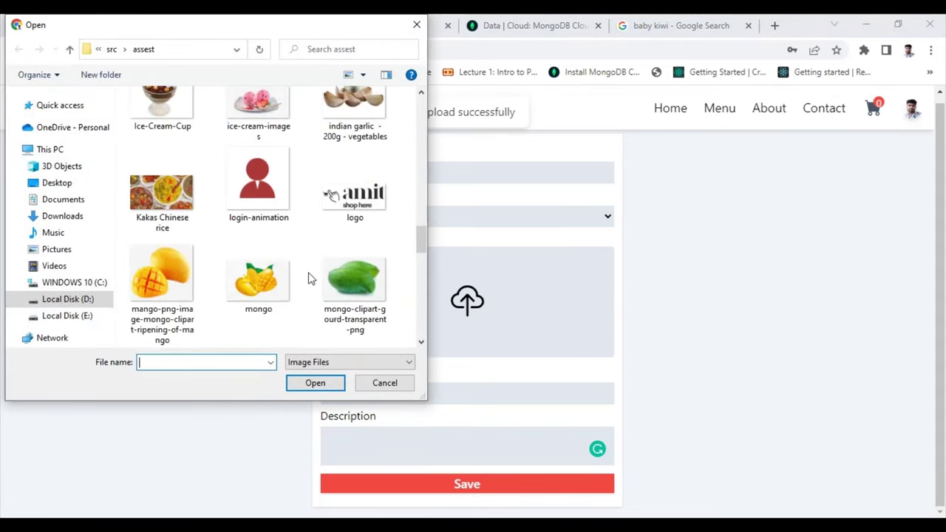
{"action": "left_click", "coordinate": [355, 221]}
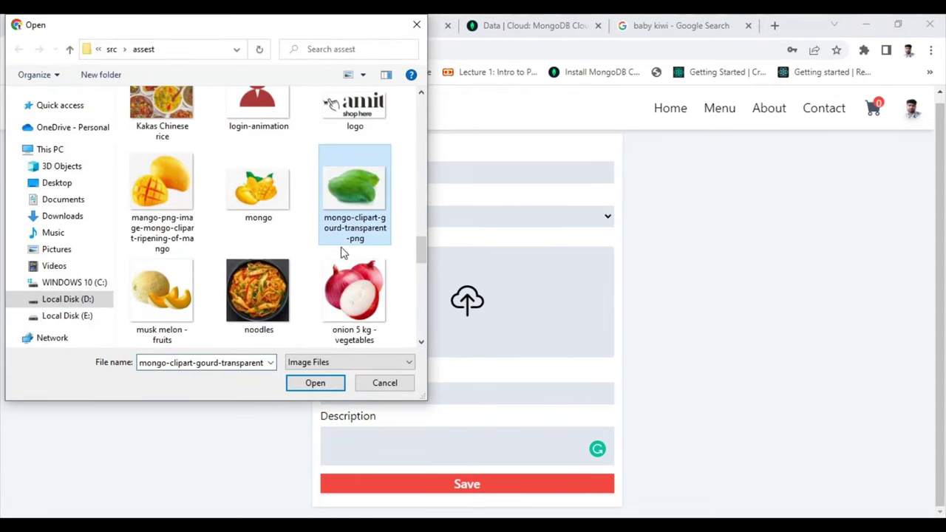
{"action": "left_click", "coordinate": [355, 218]}
{"action": "key", "text": "ctrl+c"}
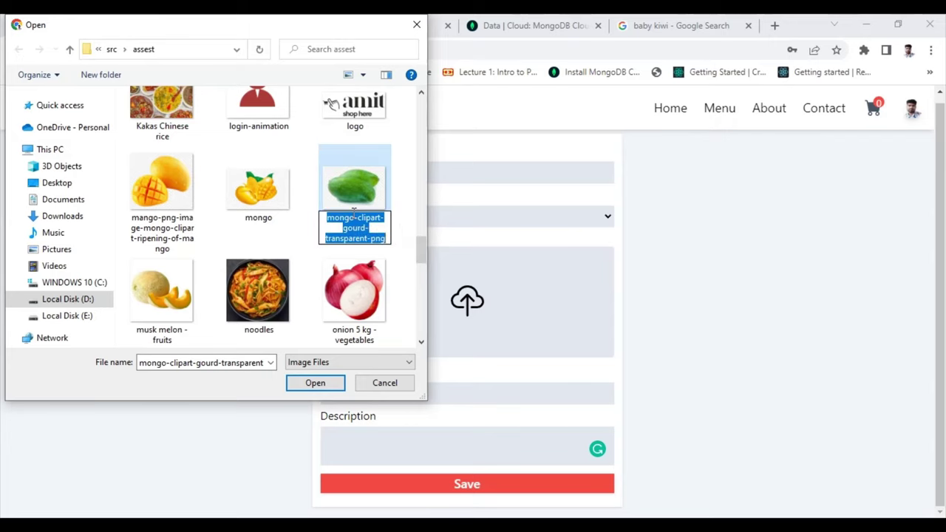
{"action": "key", "text": "Escape"}
{"action": "left_click", "coordinate": [315, 383]}
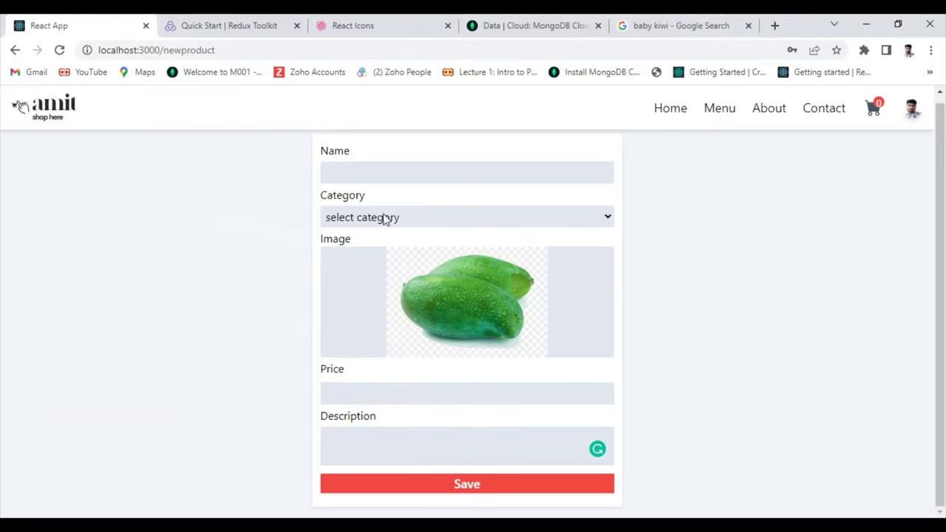
{"action": "left_click", "coordinate": [365, 175]}
{"action": "key", "text": "ctrl+v"}
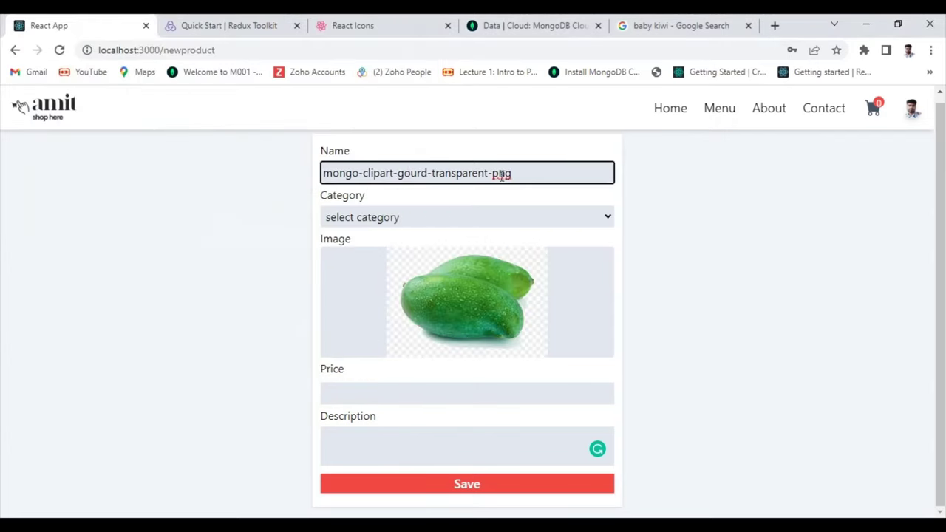
Trim the product name to 'mongo clipart gourd'
{"action": "left_click_drag", "start_coordinate": [513, 173], "coordinate": [433, 185]}
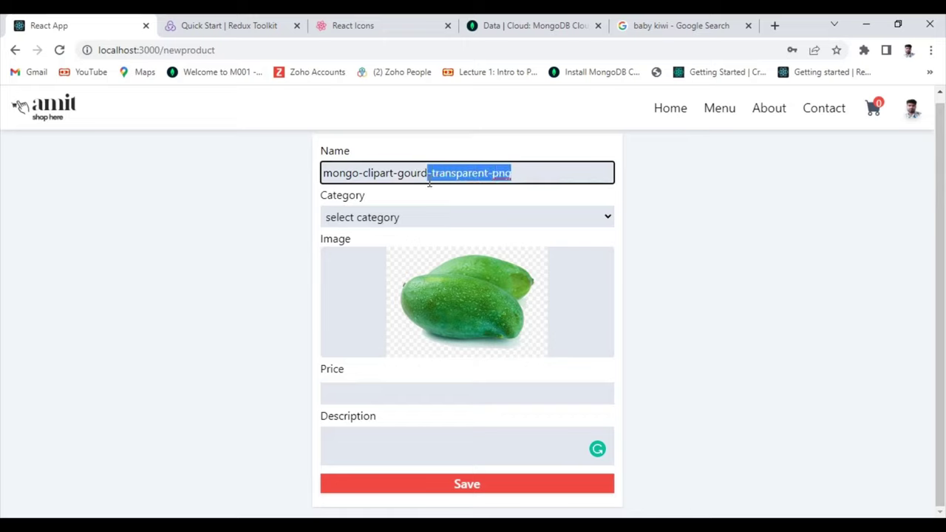
{"action": "key", "text": "BackSpace"}
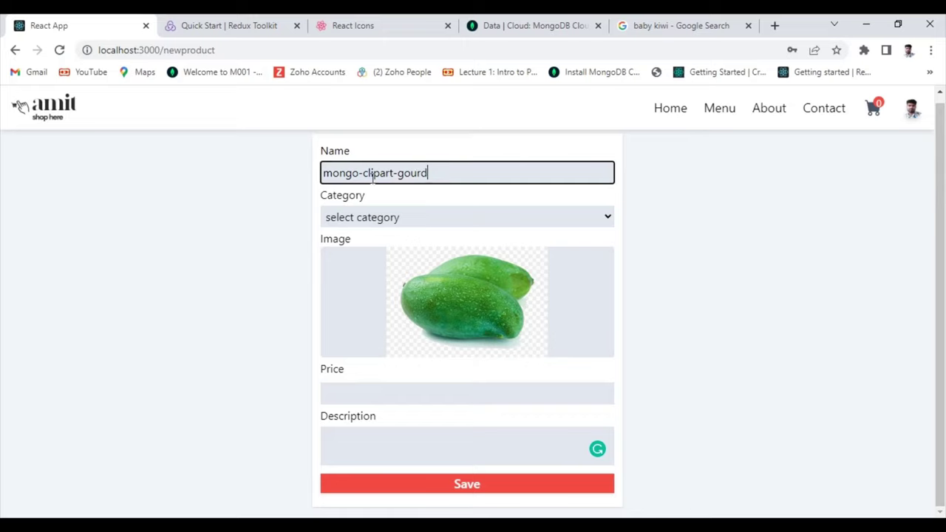
{"action": "left_click", "coordinate": [363, 173]}
{"action": "key", "text": "BackSpace"}
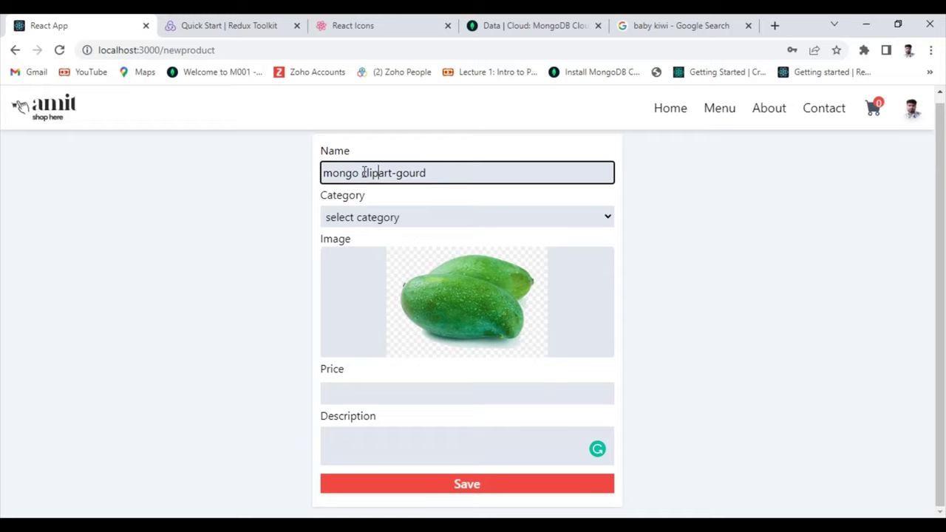
{"action": "key", "text": "Right"}
{"action": "key", "text": "Right"}
{"action": "key", "text": "Right"}
{"action": "key", "text": "Right"}
{"action": "key", "text": "Right"}
{"action": "key", "text": "Right"}
{"action": "key", "text": "Right"}
{"action": "key", "text": "Right"}
{"action": "key", "text": "BackSpace"}
Set category Fruits and price 123, paste the description, and save the gourd product
{"action": "left_click", "coordinate": [365, 217]}
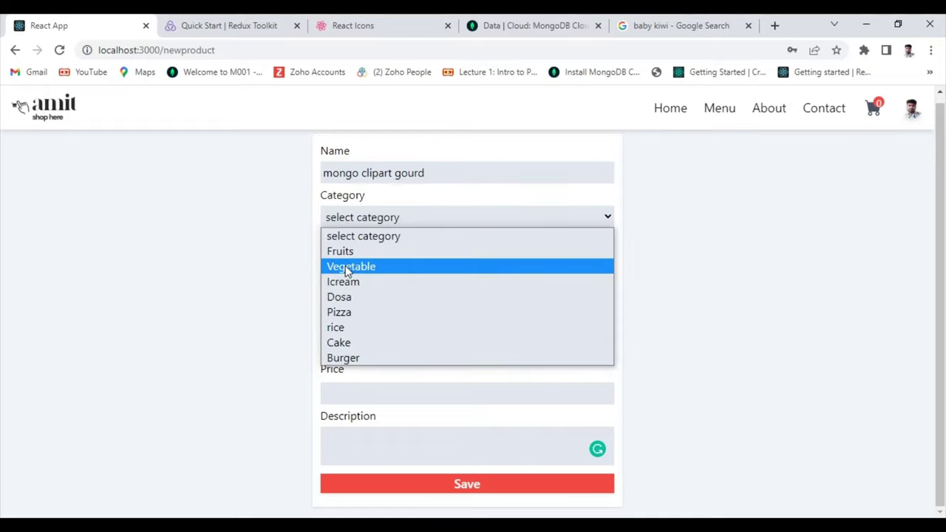
{"action": "left_click", "coordinate": [349, 251]}
{"action": "left_click", "coordinate": [359, 394]}
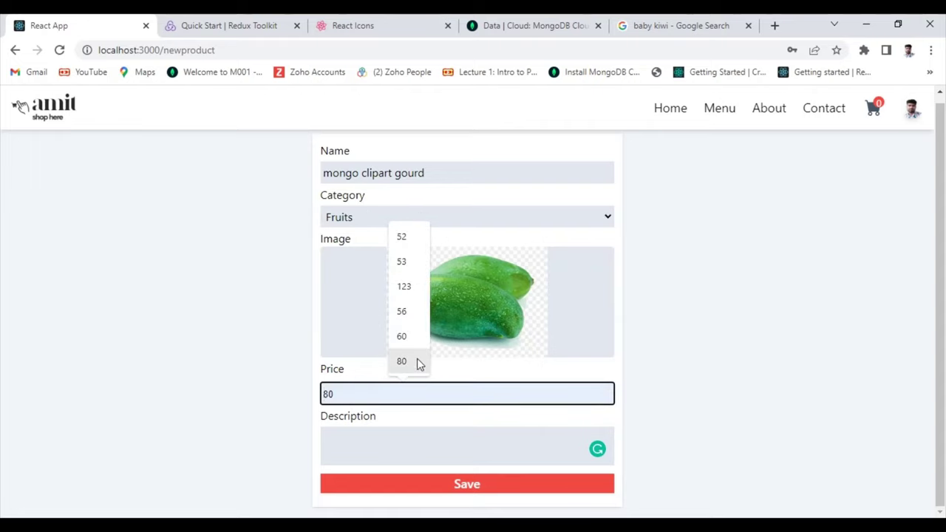
{"action": "left_click", "coordinate": [402, 287]}
{"action": "left_click", "coordinate": [342, 441]}
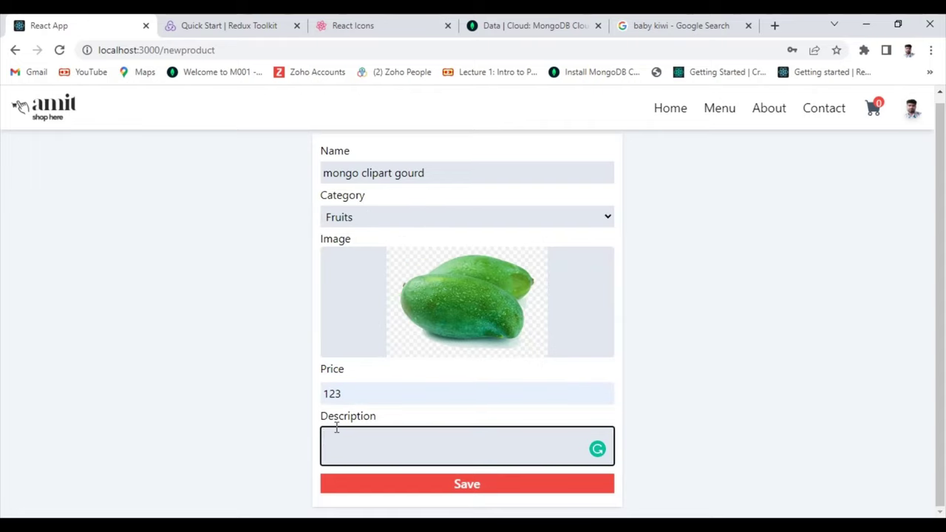
{"action": "key", "text": "ctrl+v"}
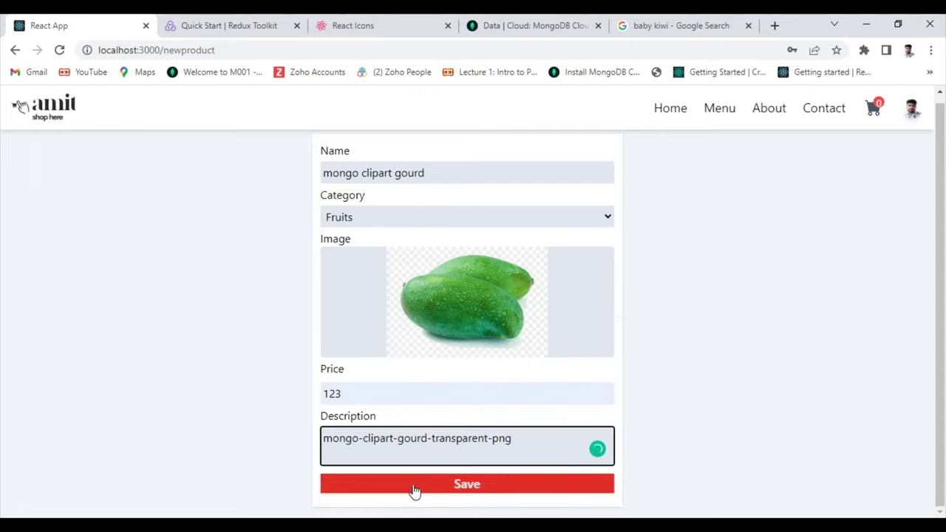
{"action": "left_click", "coordinate": [414, 488]}
{"action": "left_click", "coordinate": [370, 275]}
Load the musk melon image and name the product 'musk melon', trimming the '- fruits' suffix
{"action": "scroll", "coordinate": [285, 199], "scroll_direction": "down", "scroll_amount": 10}
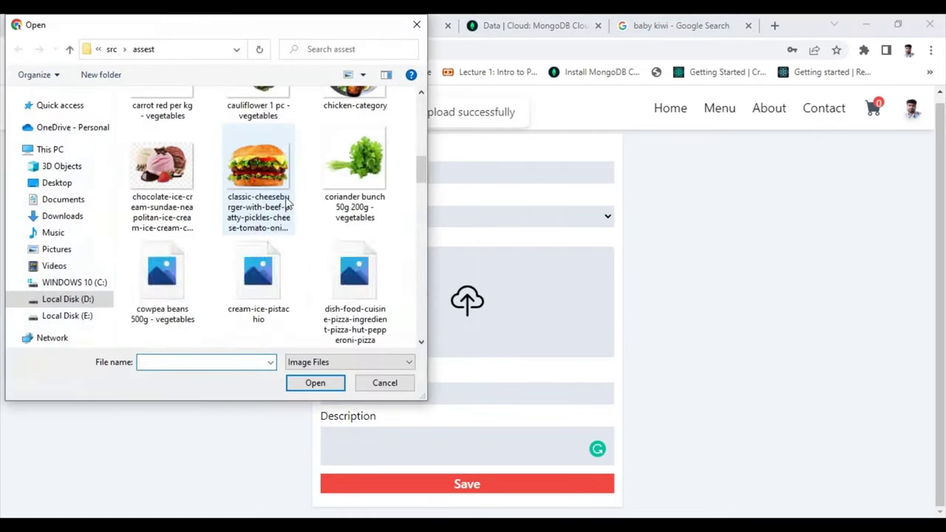
{"action": "scroll", "coordinate": [287, 204], "scroll_direction": "down", "scroll_amount": 10}
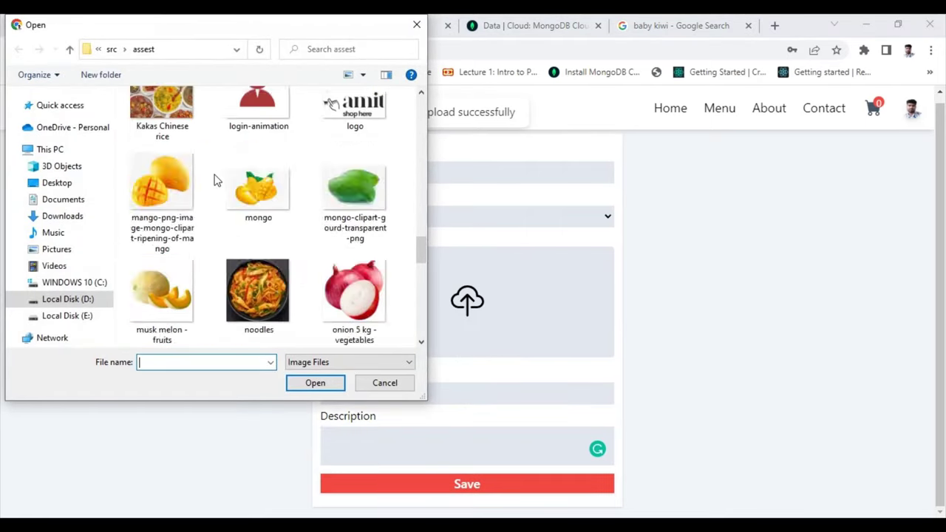
{"action": "scroll", "coordinate": [214, 185], "scroll_direction": "down", "scroll_amount": 4}
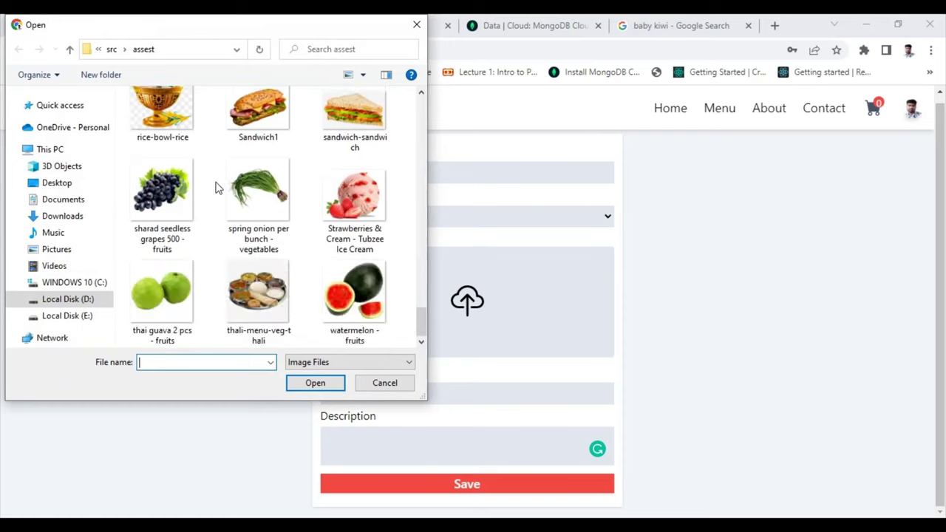
{"action": "scroll", "coordinate": [216, 186], "scroll_direction": "up", "scroll_amount": 8}
{"action": "scroll", "coordinate": [217, 186], "scroll_direction": "up", "scroll_amount": 3}
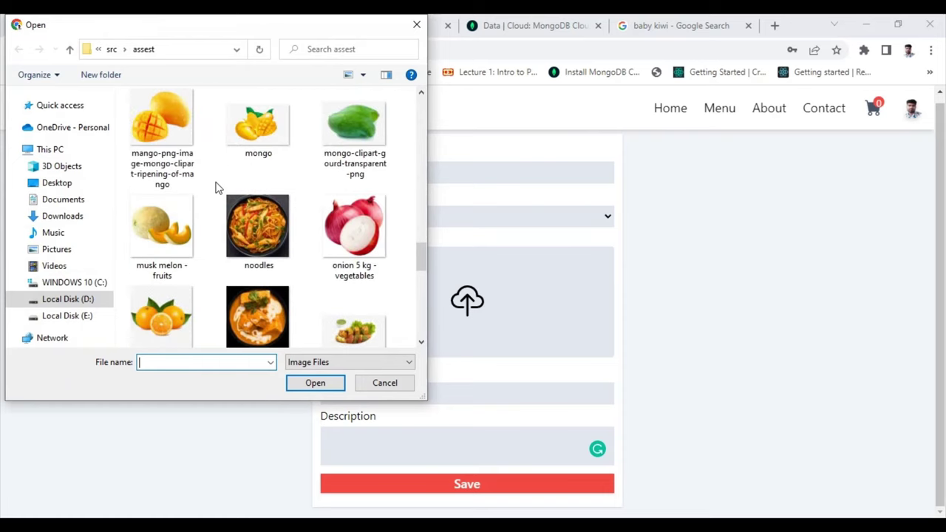
{"action": "scroll", "coordinate": [221, 190], "scroll_direction": "down", "scroll_amount": 2}
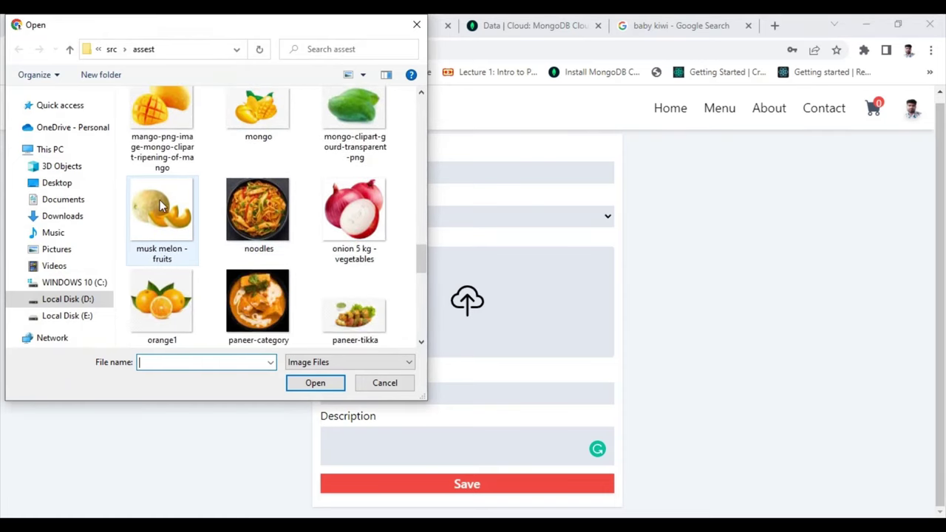
{"action": "left_click", "coordinate": [159, 201]}
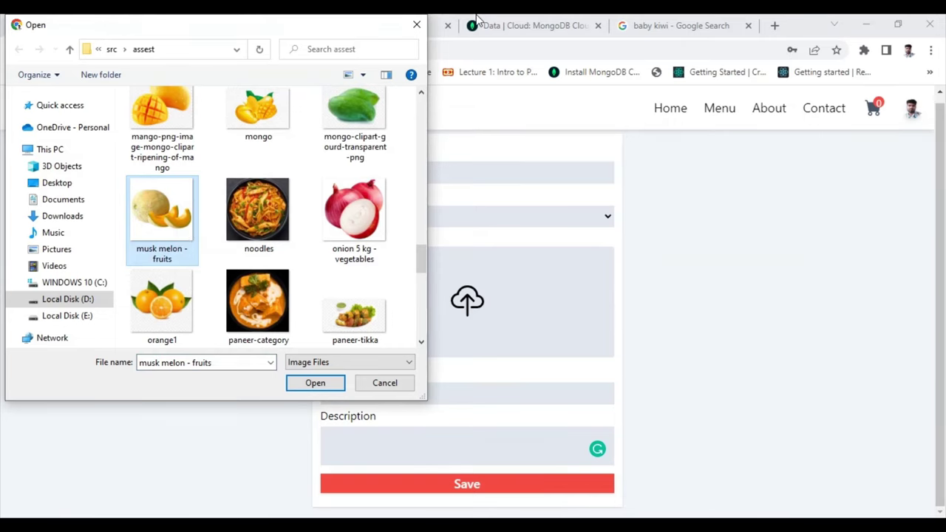
{"action": "left_click", "coordinate": [171, 234]}
{"action": "key", "text": "ctrl+c"}
{"action": "left_click", "coordinate": [315, 383]}
{"action": "left_click", "coordinate": [344, 176]}
{"action": "key", "text": "ctrl+v"}
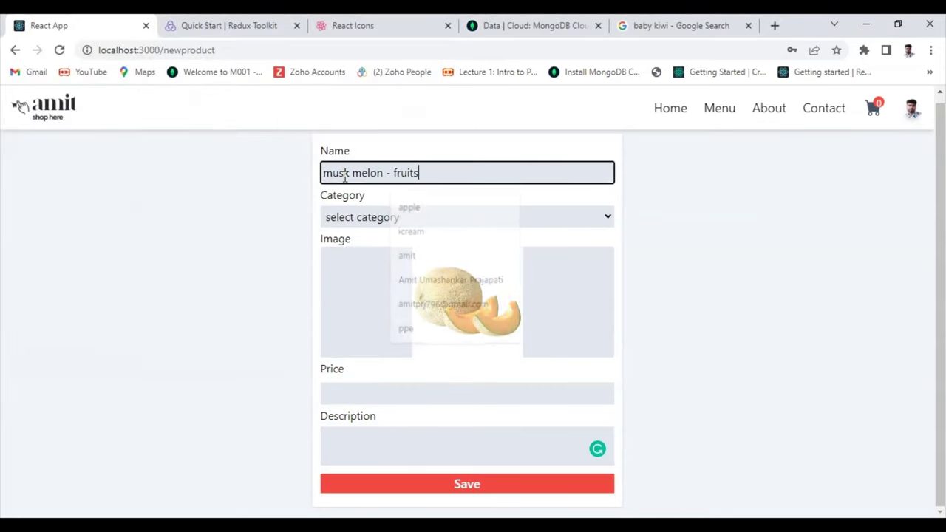
{"action": "left_click_drag", "start_coordinate": [448, 172], "coordinate": [386, 173]}
{"action": "key", "text": "BackSpace"}
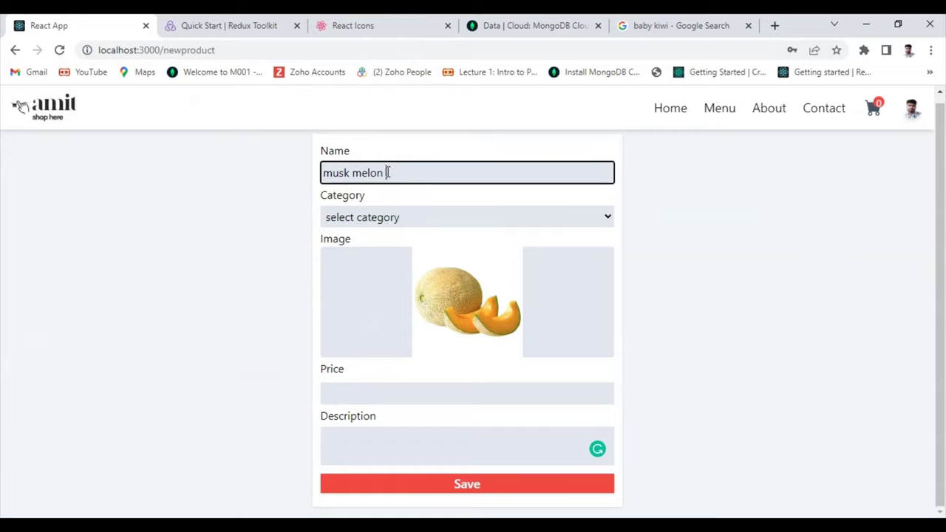
Set category Fruits and price 80, paste the description, and save the musk melon product
{"action": "left_click", "coordinate": [370, 222]}
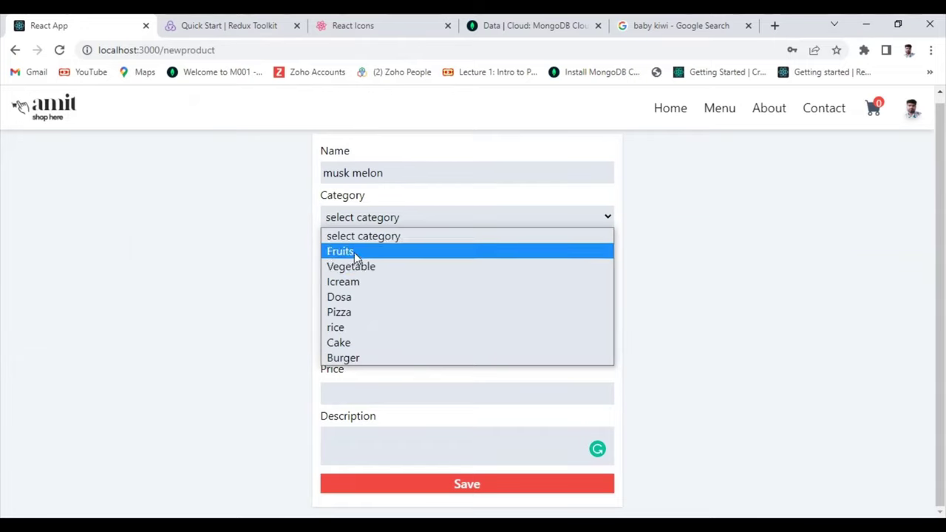
{"action": "left_click", "coordinate": [357, 251]}
{"action": "left_click", "coordinate": [368, 391]}
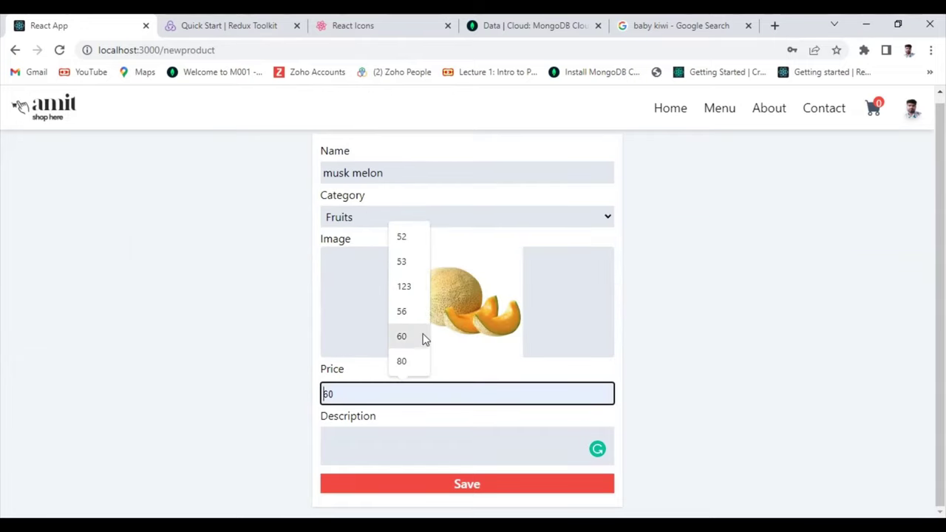
{"action": "left_click", "coordinate": [402, 361]}
{"action": "left_click", "coordinate": [326, 454]}
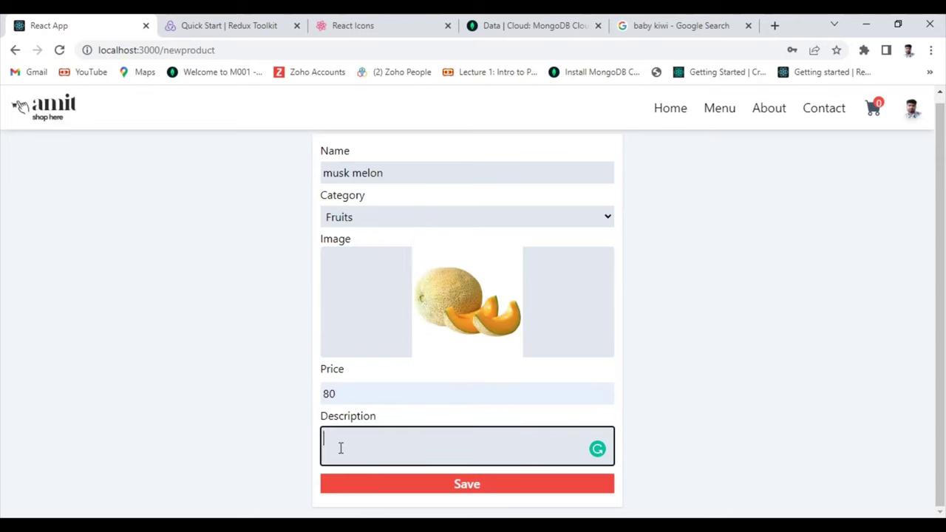
{"action": "key", "text": "ctrl+v"}
{"action": "left_click", "coordinate": [466, 490]}
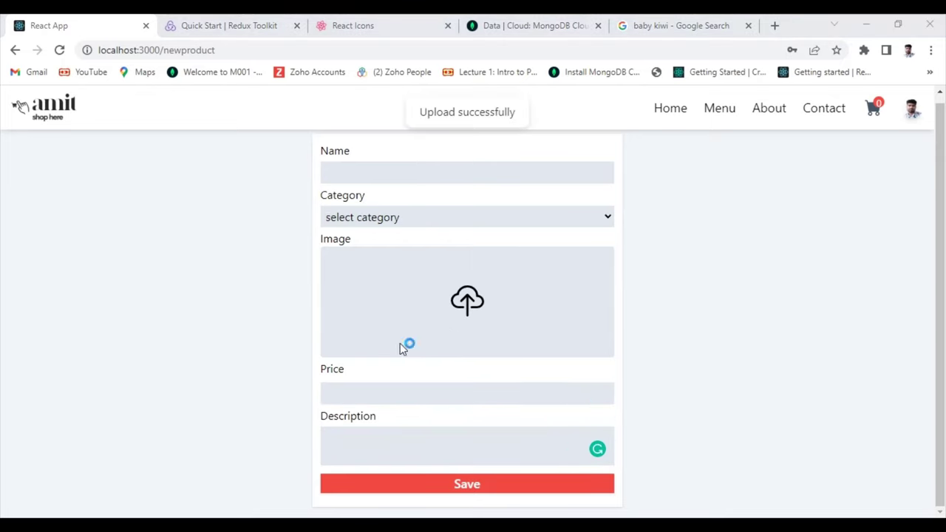
{"action": "left_click", "coordinate": [401, 348]}
{"action": "scroll", "coordinate": [260, 207], "scroll_direction": "down", "scroll_amount": 6}
Load the onion image and name the product 'onion 5 kg', trimming the '- vegetables' suffix
{"action": "scroll", "coordinate": [260, 211], "scroll_direction": "down", "scroll_amount": 8}
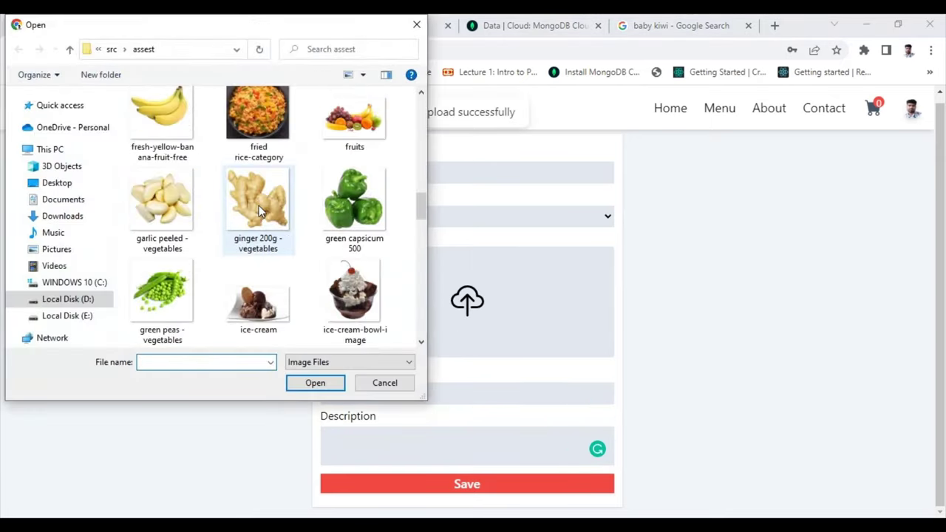
{"action": "scroll", "coordinate": [259, 211], "scroll_direction": "down", "scroll_amount": 8}
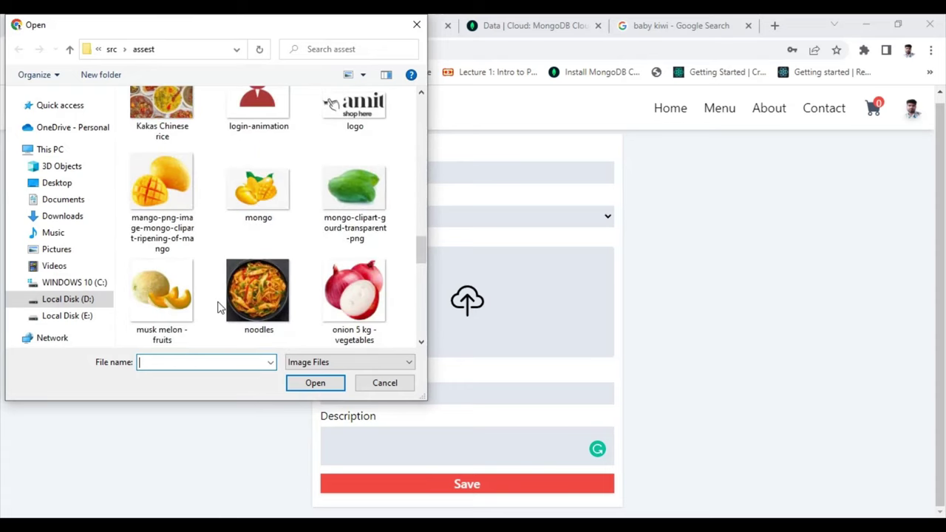
{"action": "scroll", "coordinate": [248, 296], "scroll_direction": "up", "scroll_amount": 3}
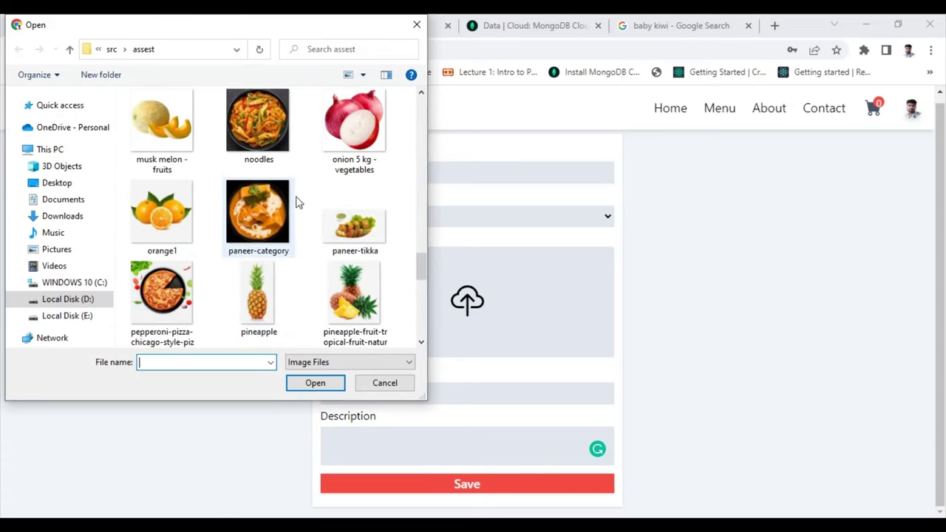
{"action": "left_click", "coordinate": [373, 150]}
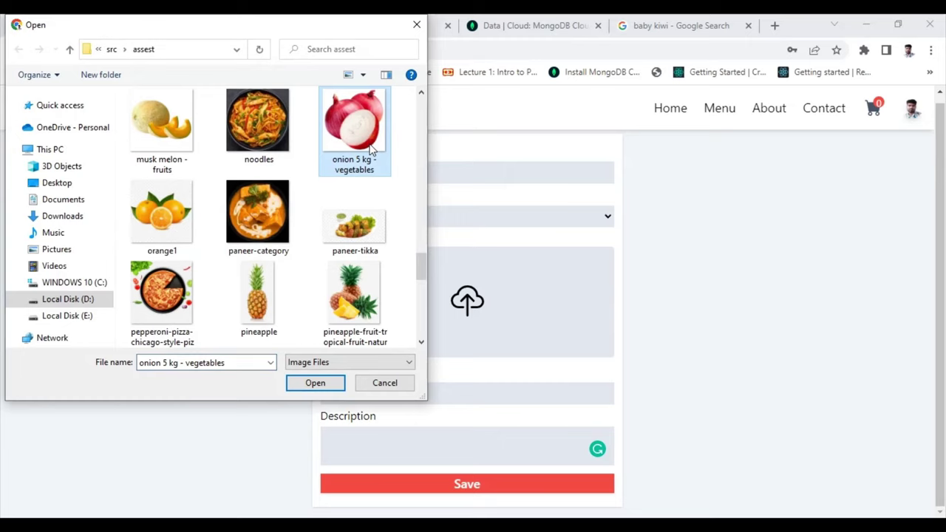
{"action": "left_click", "coordinate": [373, 150]}
{"action": "key", "text": "ctrl+c"}
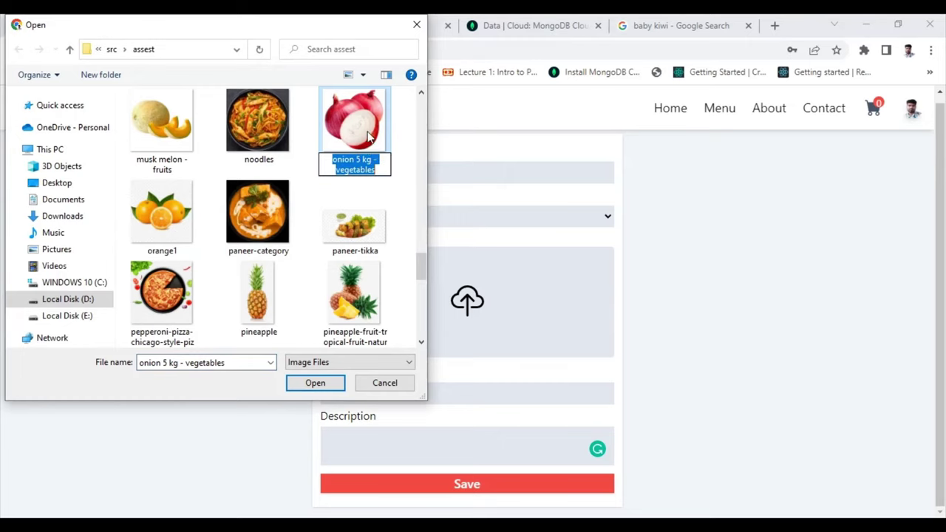
{"action": "left_click", "coordinate": [316, 382]}
{"action": "left_click", "coordinate": [398, 171]}
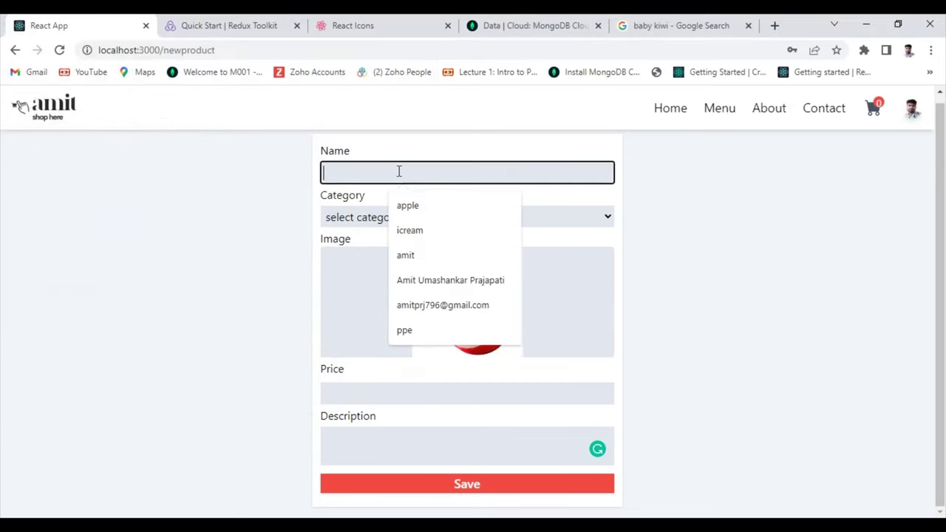
{"action": "key", "text": "ctrl+v"}
{"action": "left_click_drag", "start_coordinate": [433, 182], "coordinate": [379, 183]}
{"action": "key", "text": "BackSpace"}
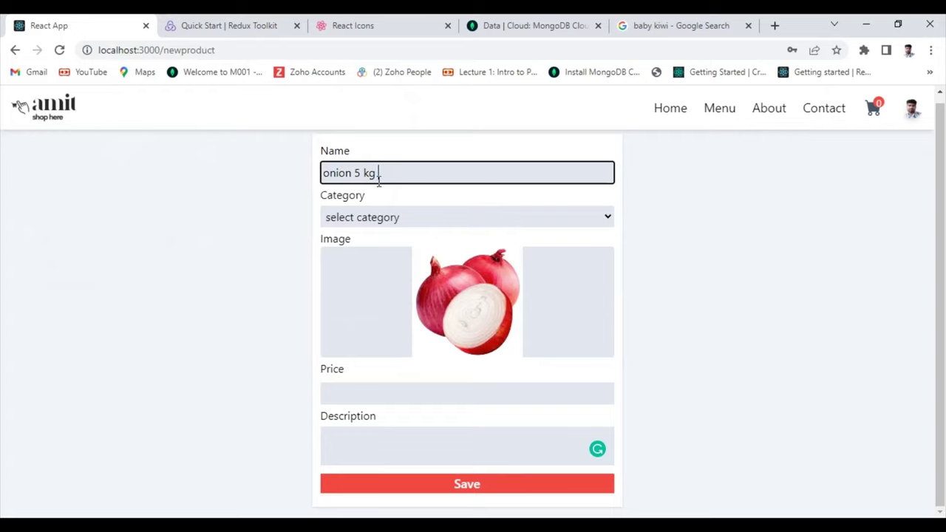
Set category Vegetable and price 80, fill the description from a suggestion, and save the onion
{"action": "left_click", "coordinate": [375, 219]}
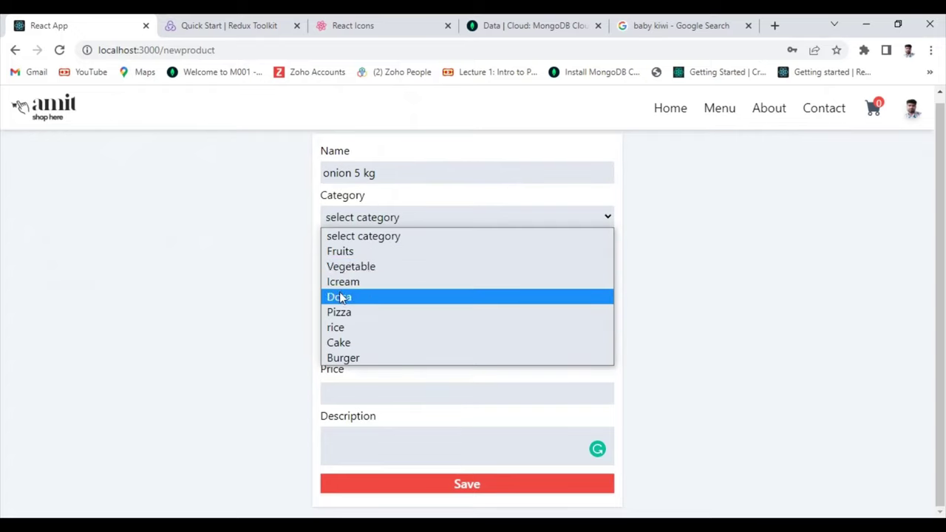
{"action": "left_click", "coordinate": [347, 267]}
{"action": "left_click", "coordinate": [361, 390]}
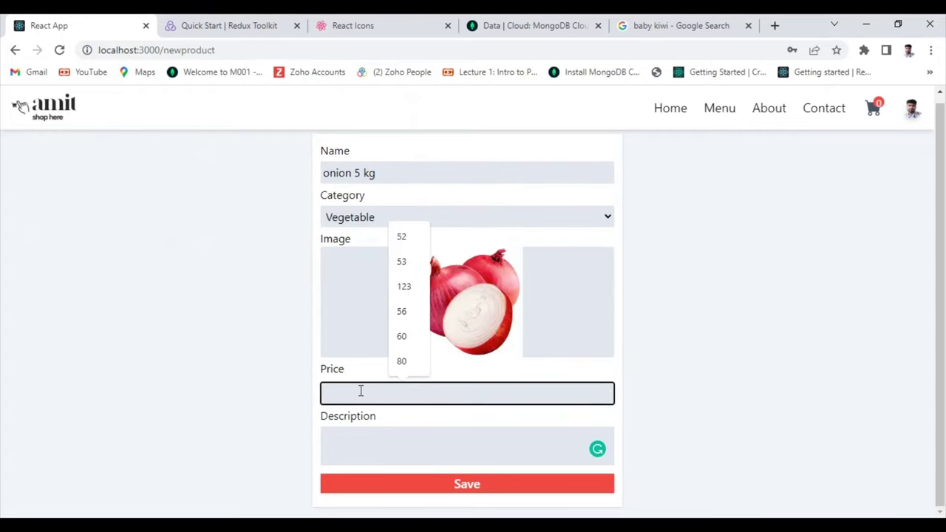
{"action": "left_click", "coordinate": [401, 361]}
{"action": "left_click", "coordinate": [376, 447]}
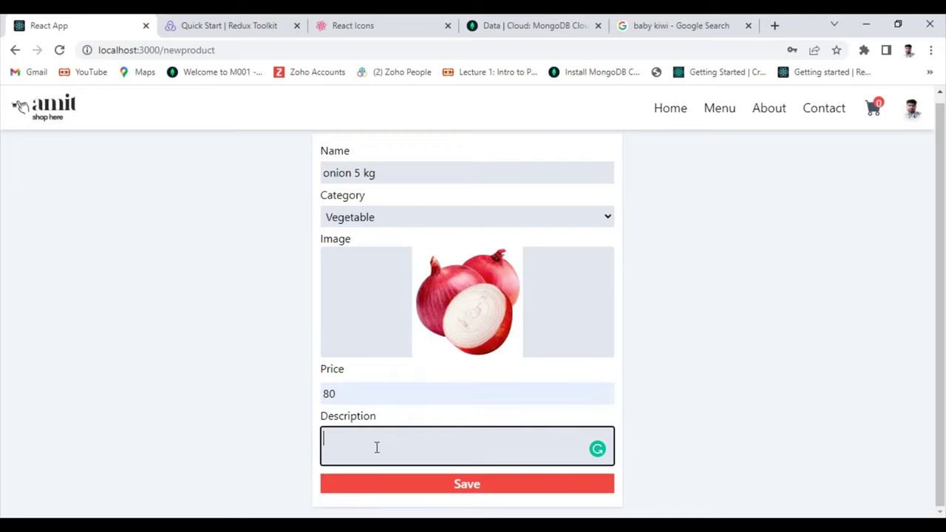
{"action": "left_click", "coordinate": [384, 505]}
{"action": "left_click", "coordinate": [389, 489]}
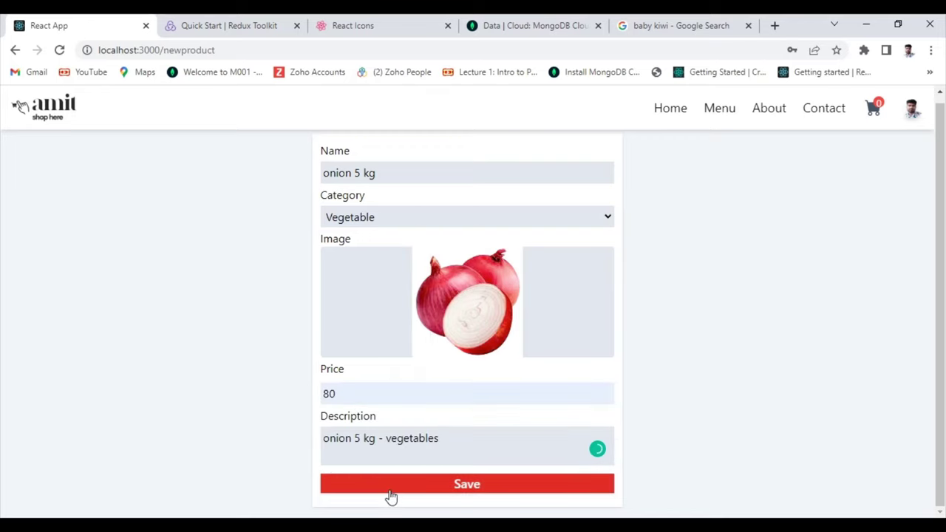
{"action": "left_click", "coordinate": [394, 286]}
Load the orange1 image and name the product 'orange'
{"action": "scroll", "coordinate": [283, 242], "scroll_direction": "down", "scroll_amount": 3}
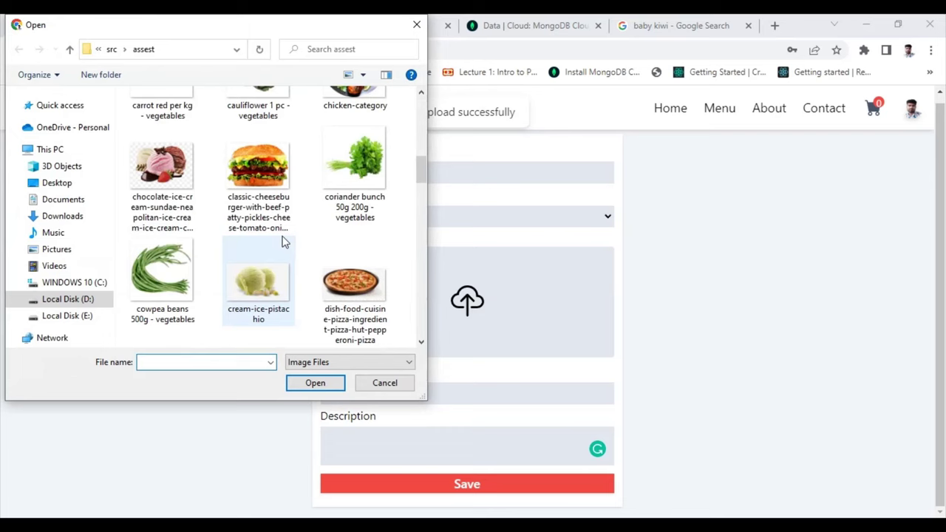
{"action": "scroll", "coordinate": [283, 241], "scroll_direction": "down", "scroll_amount": 10}
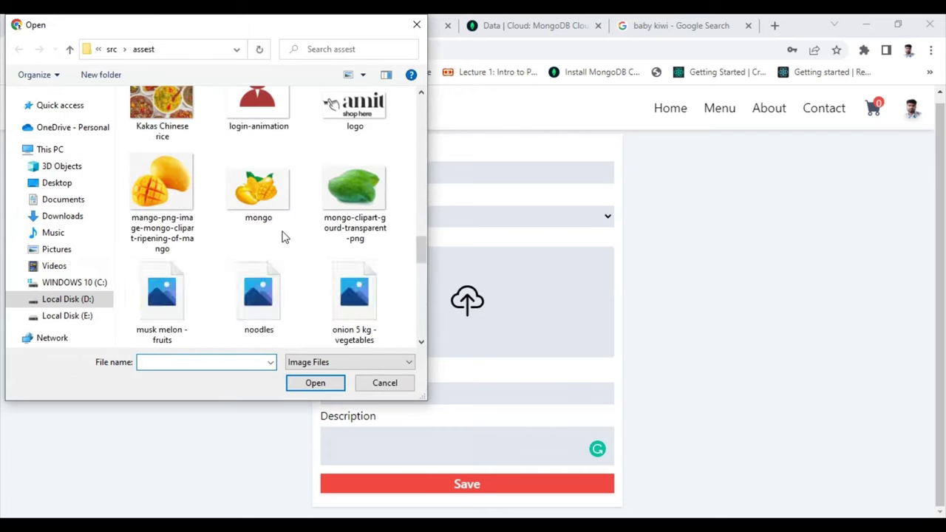
{"action": "scroll", "coordinate": [283, 236], "scroll_direction": "down", "scroll_amount": 3}
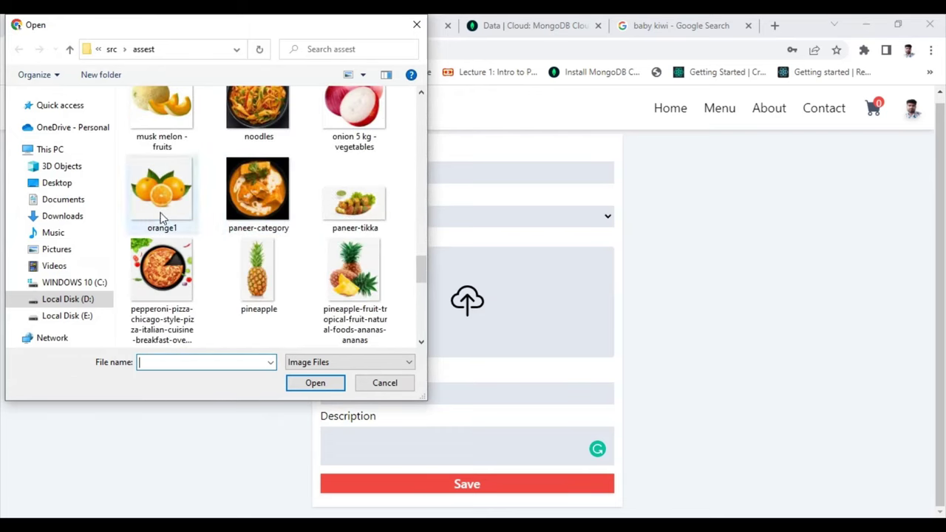
{"action": "left_click", "coordinate": [162, 218]}
{"action": "left_click", "coordinate": [162, 217]}
{"action": "key", "text": "ctrl+c"}
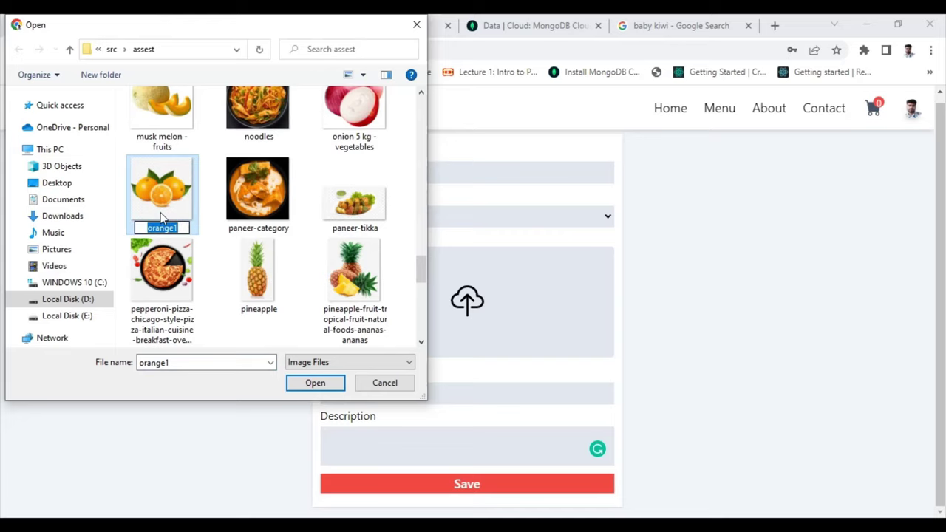
{"action": "left_click", "coordinate": [311, 380]}
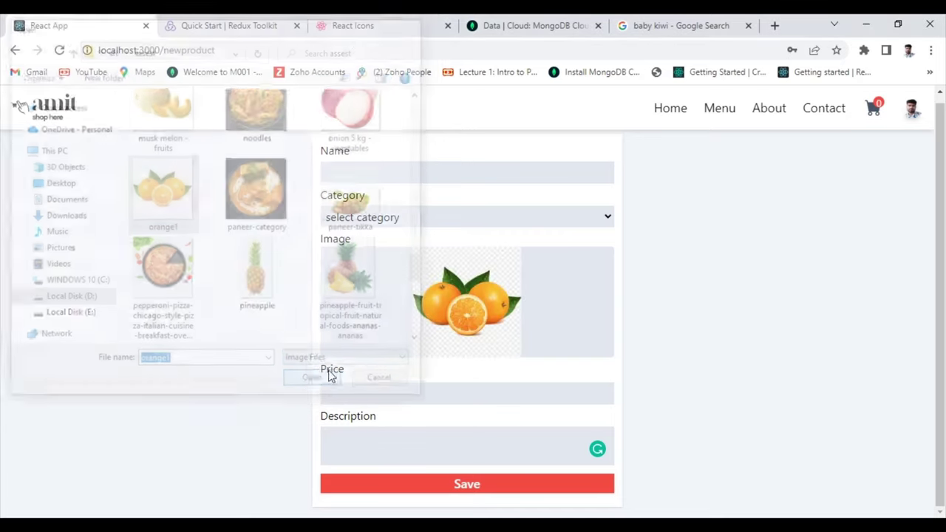
{"action": "left_click", "coordinate": [339, 174]}
{"action": "key", "text": "ctrl+v"}
{"action": "left_click", "coordinate": [373, 217]}
{"action": "left_click", "coordinate": [370, 173]}
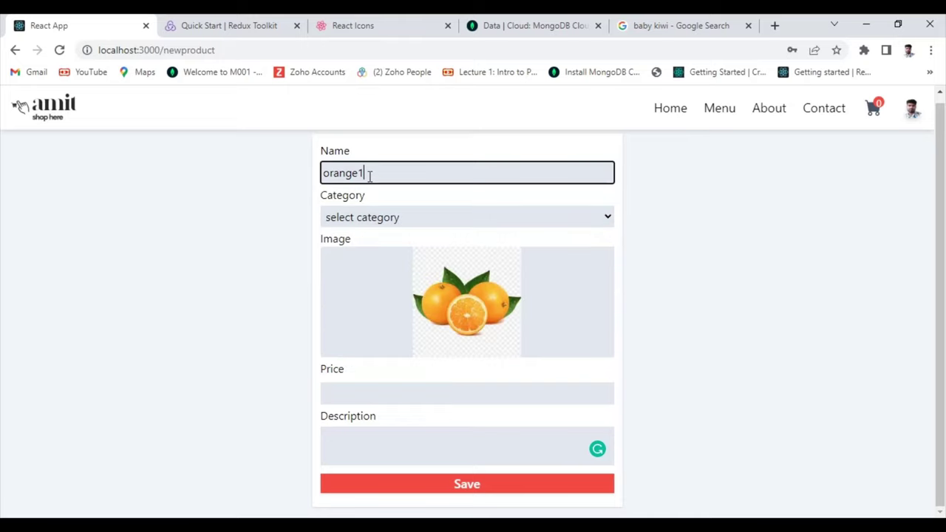
Set category Fruits, price 91, description 'orange fruits', and save the orange product
{"action": "left_click", "coordinate": [373, 216]}
{"action": "left_click", "coordinate": [349, 256]}
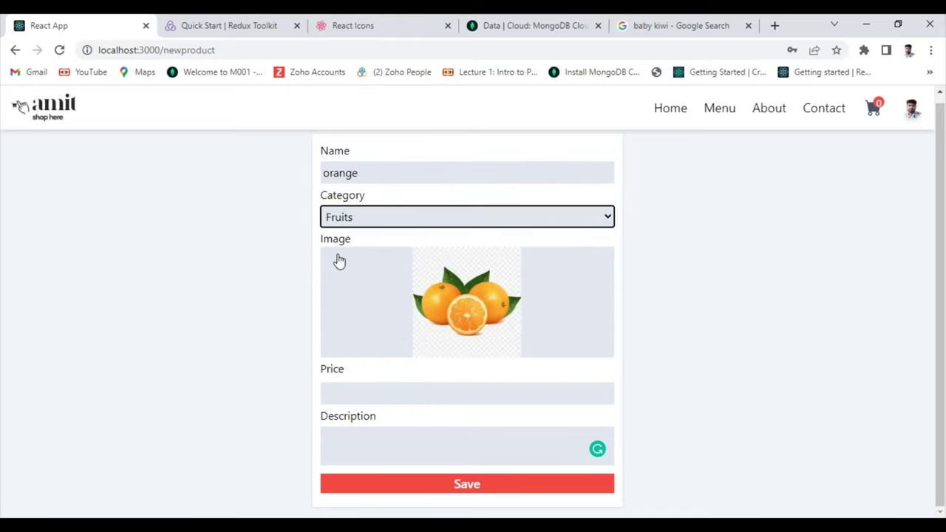
{"action": "left_click", "coordinate": [362, 391]}
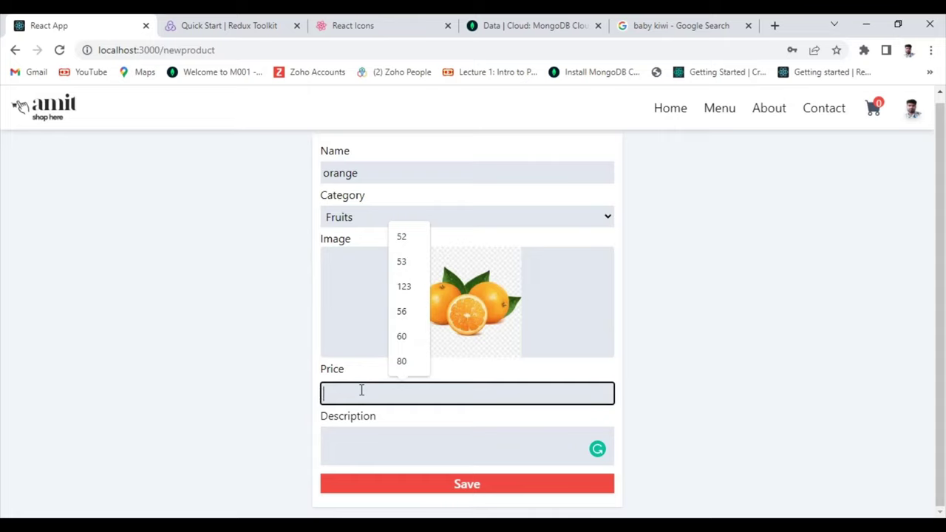
{"action": "type", "text": "91"}
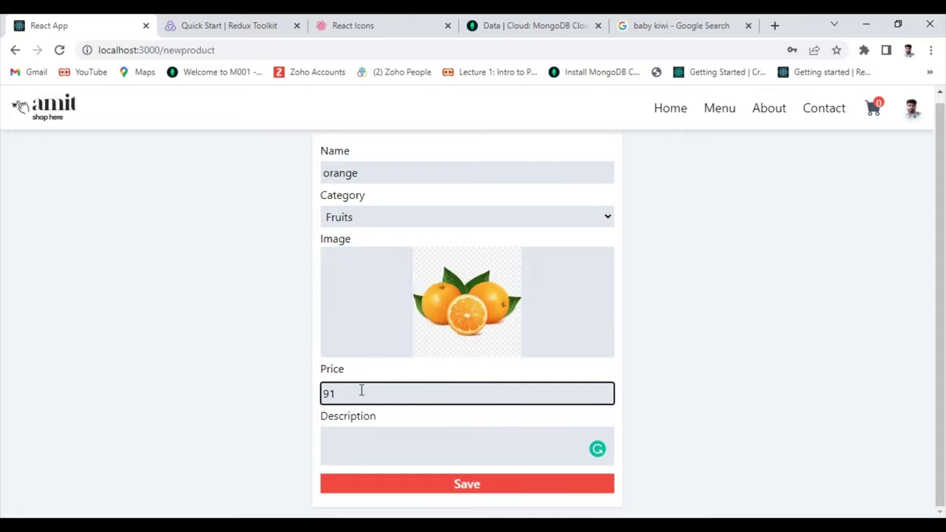
{"action": "left_click", "coordinate": [363, 453]}
{"action": "type", "text": "orange"}
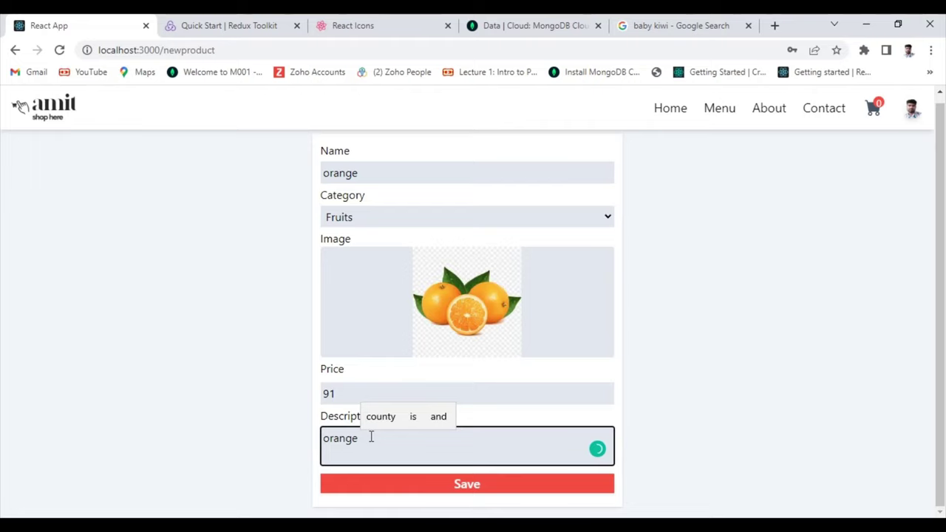
{"action": "type", "text": "1vege"}
{"action": "key", "text": "BackSpace"}
{"action": "key", "text": "BackSpace"}
{"action": "key", "text": "BackSpace"}
{"action": "type", "text": "fruits"}
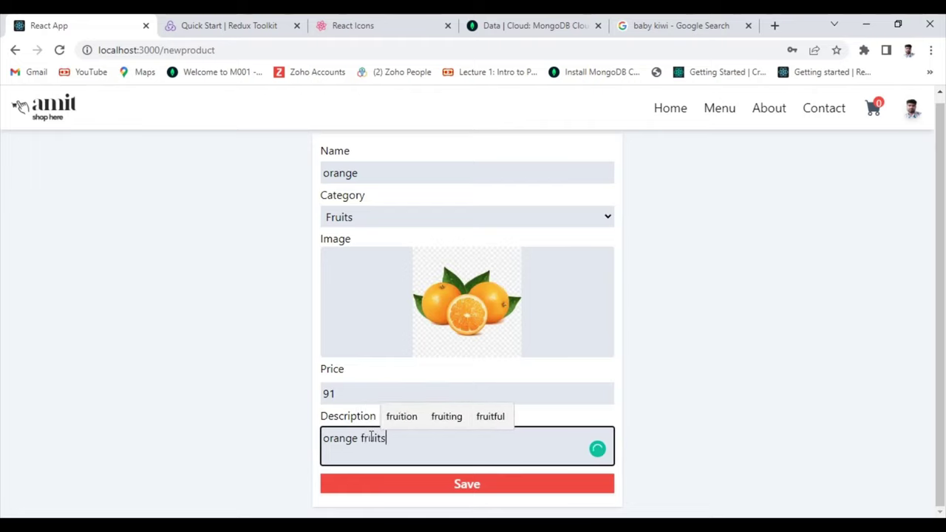
{"action": "left_click", "coordinate": [396, 484]}
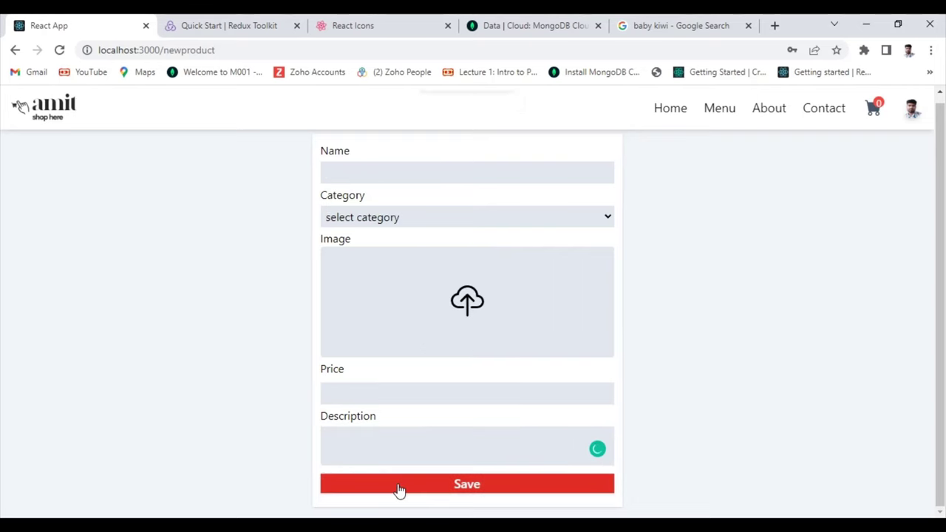
{"action": "left_click", "coordinate": [391, 273]}
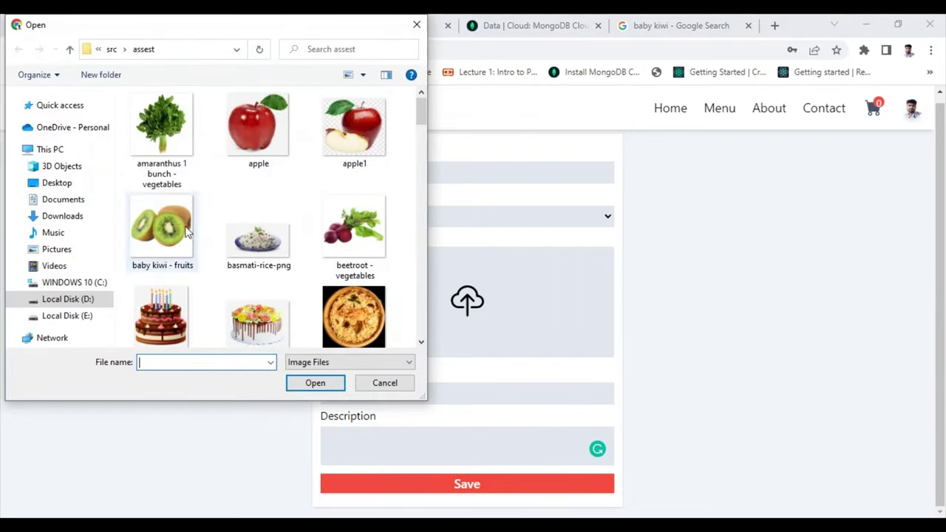
Load the paneer-category image and name the product 'paneer'
{"action": "scroll", "coordinate": [228, 286], "scroll_direction": "down", "scroll_amount": 5}
{"action": "scroll", "coordinate": [228, 281], "scroll_direction": "down", "scroll_amount": 2}
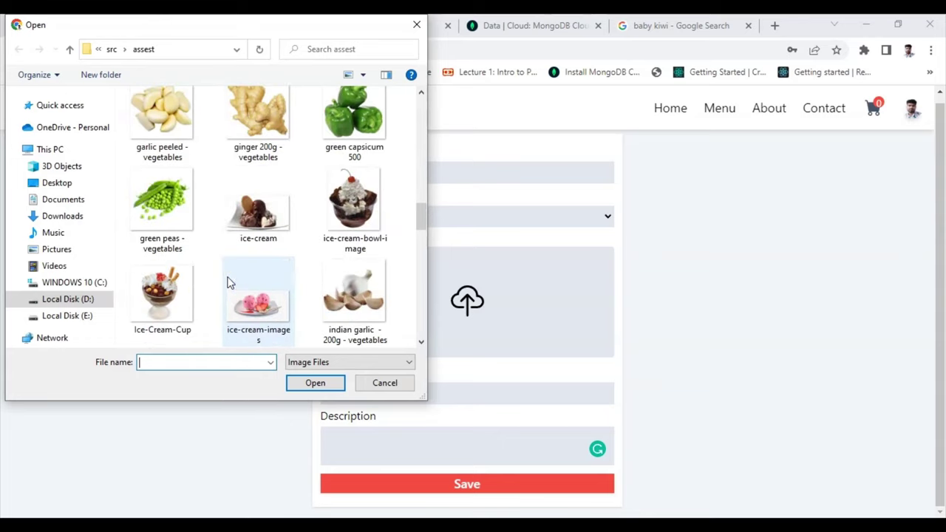
{"action": "scroll", "coordinate": [292, 266], "scroll_direction": "down", "scroll_amount": 4}
{"action": "scroll", "coordinate": [183, 203], "scroll_direction": "down", "scroll_amount": 6}
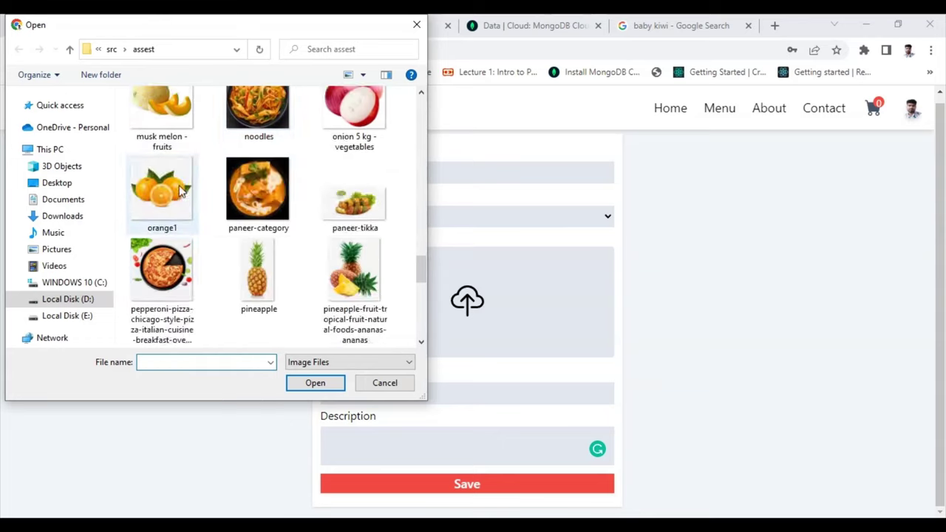
{"action": "scroll", "coordinate": [184, 213], "scroll_direction": "down", "scroll_amount": 1}
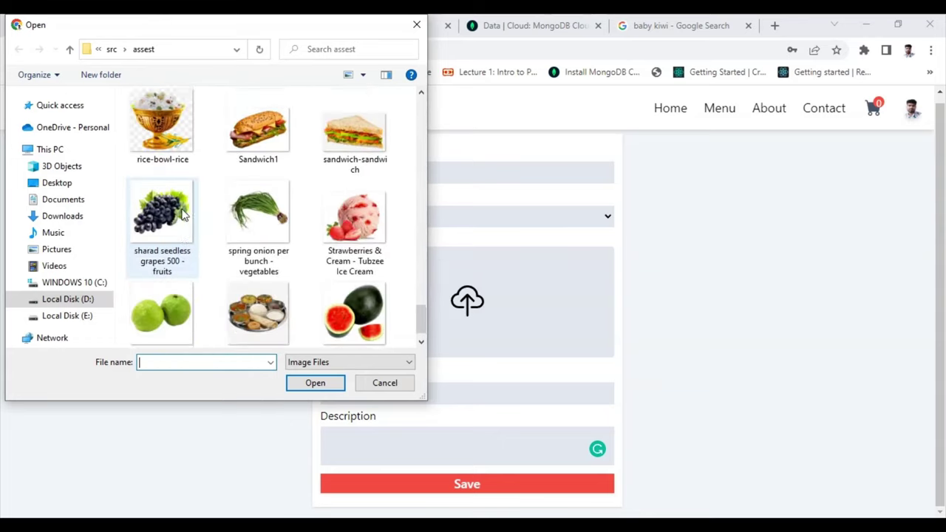
{"action": "scroll", "coordinate": [183, 213], "scroll_direction": "up", "scroll_amount": 3}
{"action": "scroll", "coordinate": [183, 212], "scroll_direction": "up", "scroll_amount": 3}
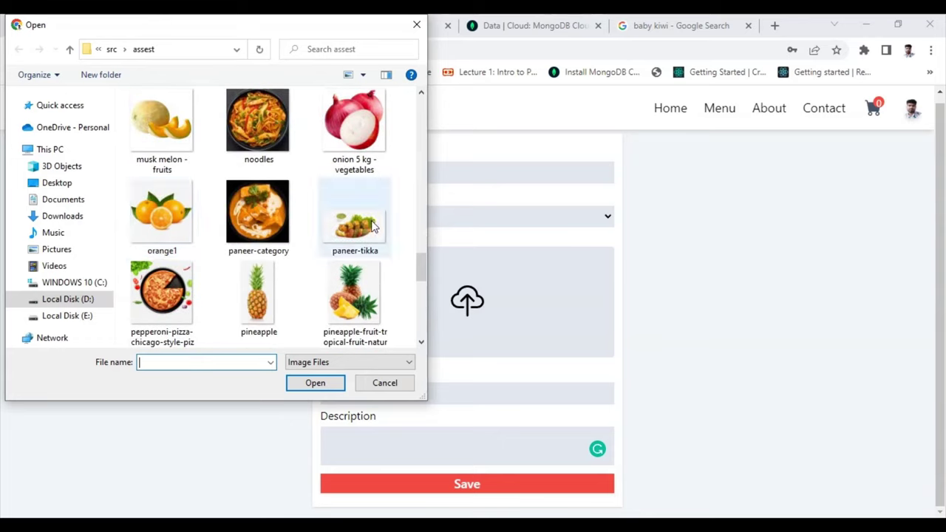
{"action": "left_click", "coordinate": [274, 234]}
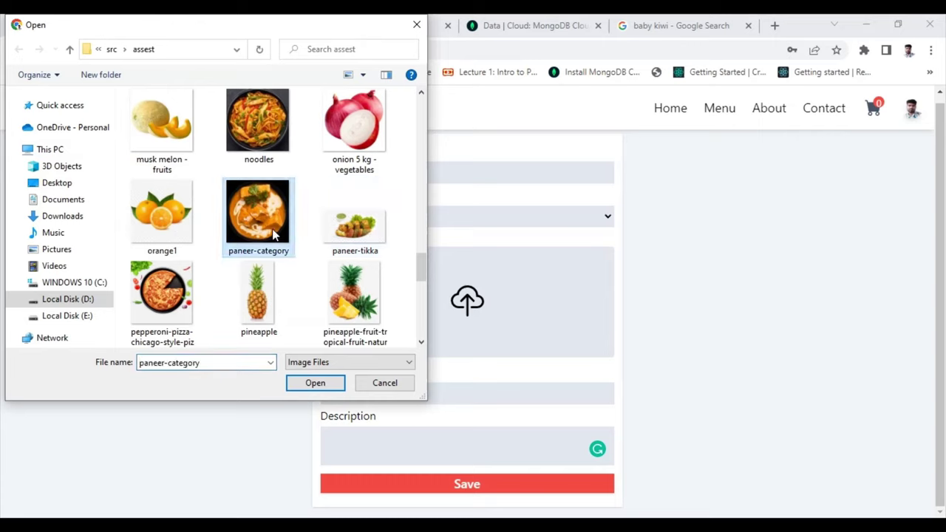
{"action": "left_click", "coordinate": [323, 382]}
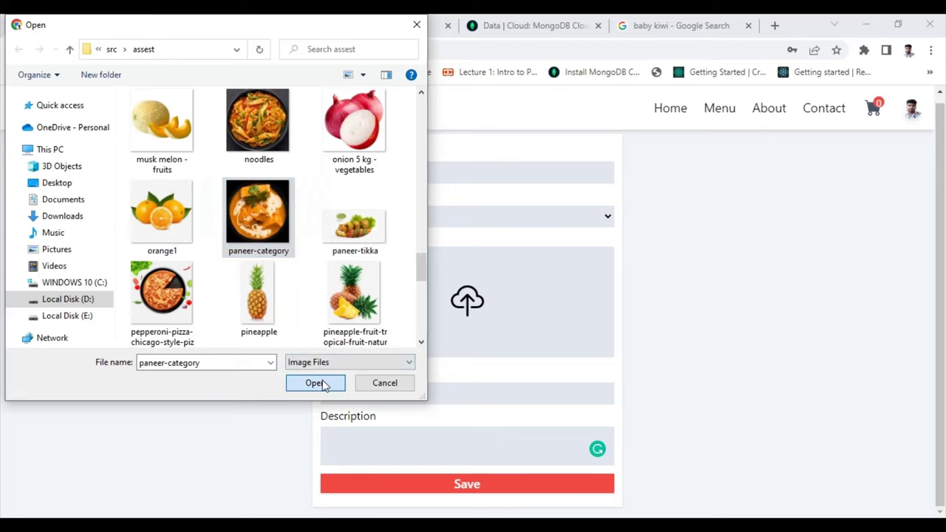
{"action": "left_click", "coordinate": [373, 181]}
{"action": "type", "text": "paneer-category"}
{"action": "key", "text": "BackSpace"}
{"action": "key", "text": "BackSpace"}
{"action": "key", "text": "BackSpace"}
{"action": "key", "text": "BackSpace"}
{"action": "key", "text": "BackSpace"}
{"action": "key", "text": "BackSpace"}
{"action": "key", "text": "BackSpace"}
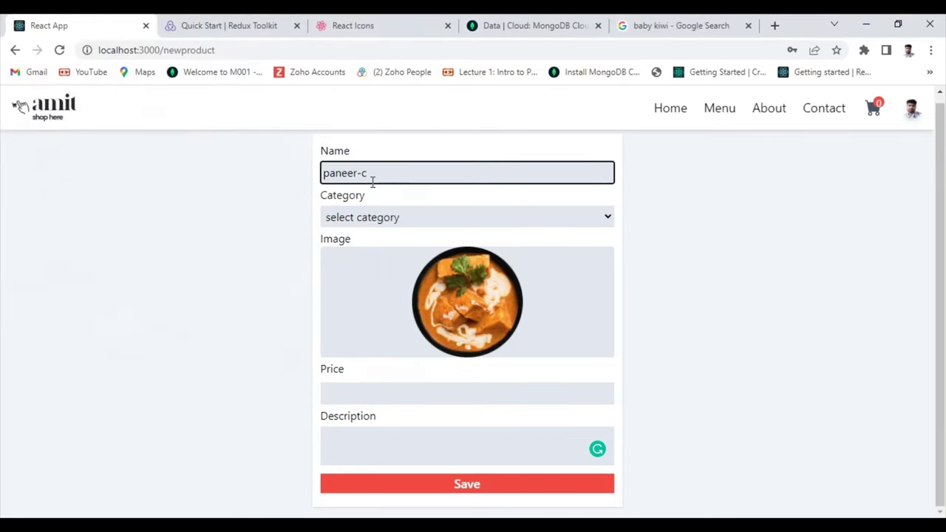
Check the category list for paneer, then switch to the backend index.js in VS Code
{"action": "left_click", "coordinate": [374, 220]}
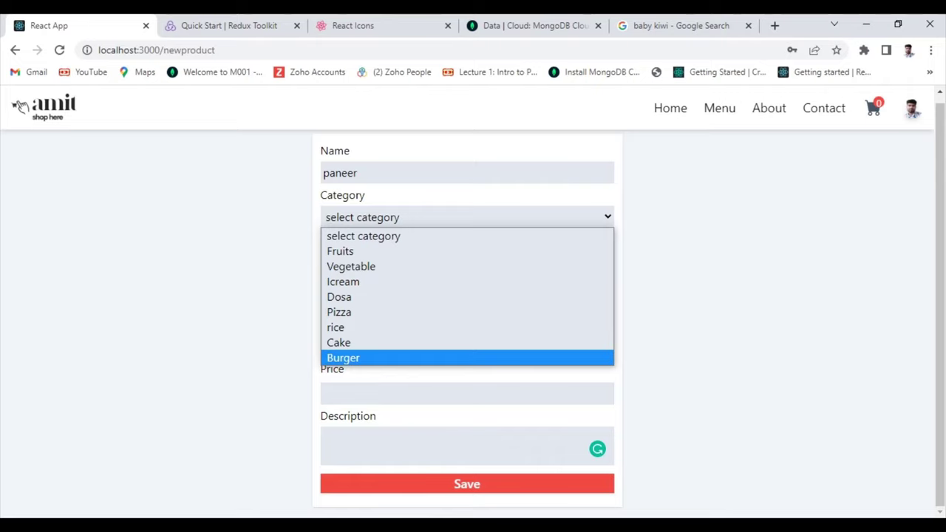
{"action": "key", "text": "alt+Tab"}
{"action": "scroll", "coordinate": [296, 266], "scroll_direction": "down", "scroll_amount": 5}
In Newproduct.js, duplicate the Burger category option line and save the file
{"action": "scroll", "coordinate": [198, 262], "scroll_direction": "up", "scroll_amount": 2}
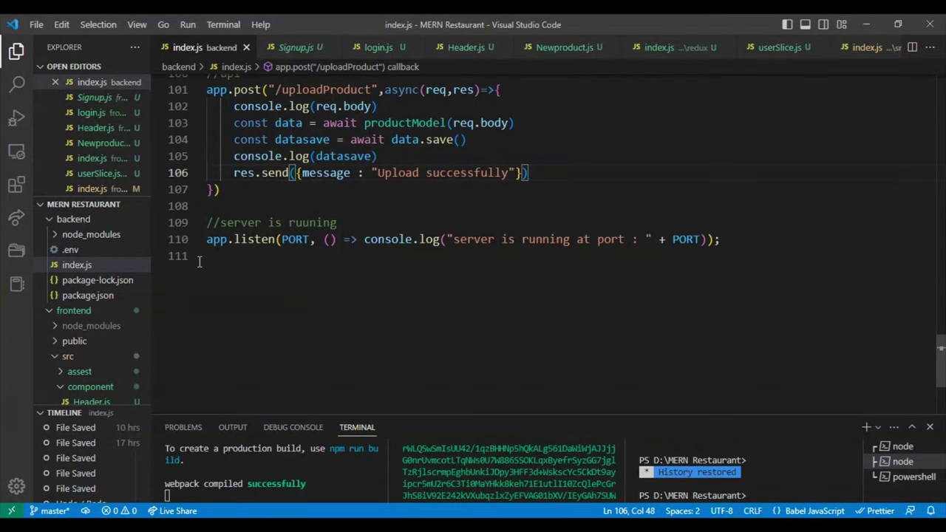
{"action": "scroll", "coordinate": [93, 281], "scroll_direction": "down", "scroll_amount": 5}
{"action": "left_click", "coordinate": [104, 304]}
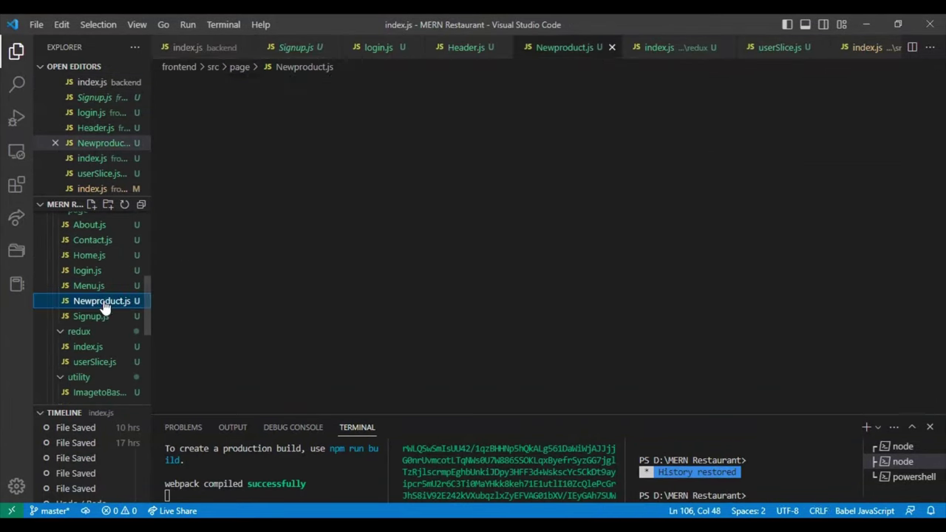
{"action": "scroll", "coordinate": [349, 300], "scroll_direction": "up", "scroll_amount": 8}
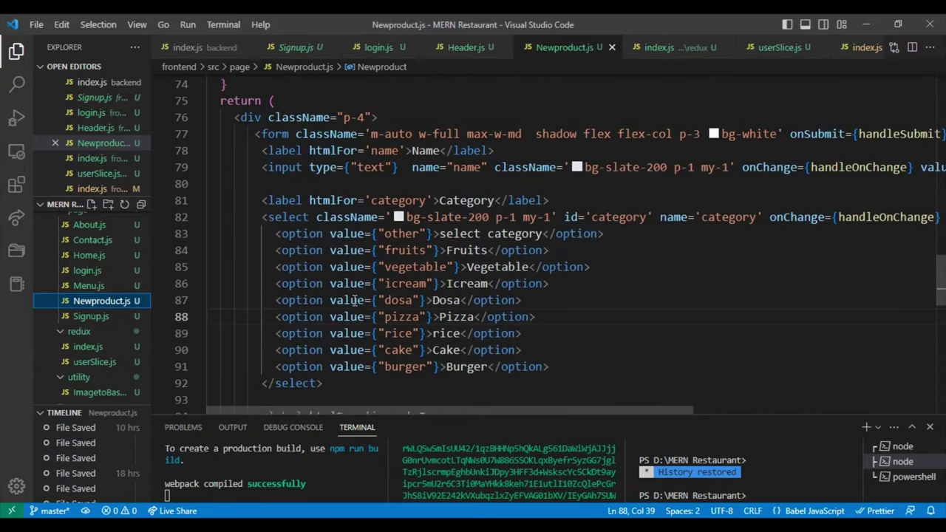
{"action": "left_click", "coordinate": [366, 367]}
{"action": "key", "text": "shift+alt+Down"}
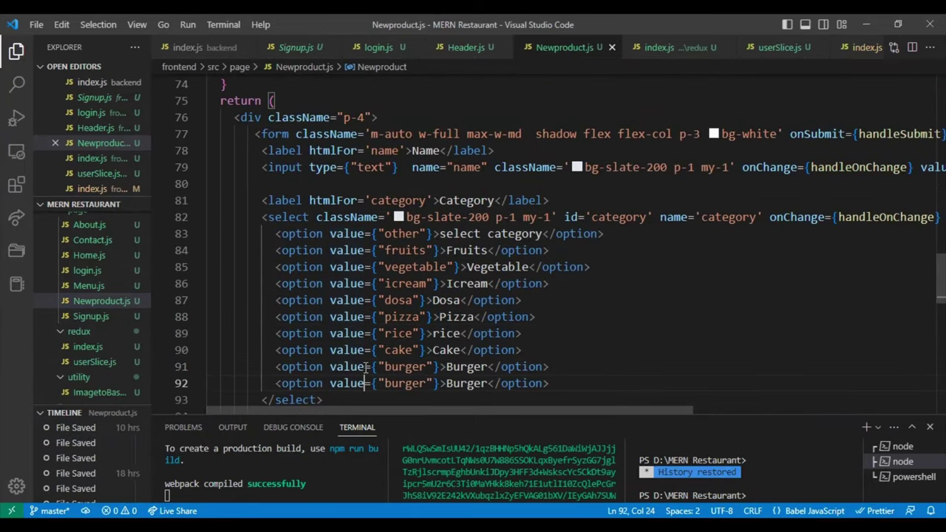
{"action": "key", "text": "ctrl+s"}
Change the copied option's value to 'panner' and label to 'Panner', then recheck the shop's category list
{"action": "key", "text": "ctrl+Right"}
{"action": "key", "text": "BackSpace"}
{"action": "key", "text": "BackSpace"}
{"action": "key", "text": "BackSpace"}
{"action": "key", "text": "BackSpace"}
{"action": "key", "text": "BackSpace"}
{"action": "key", "text": "BackSpace"}
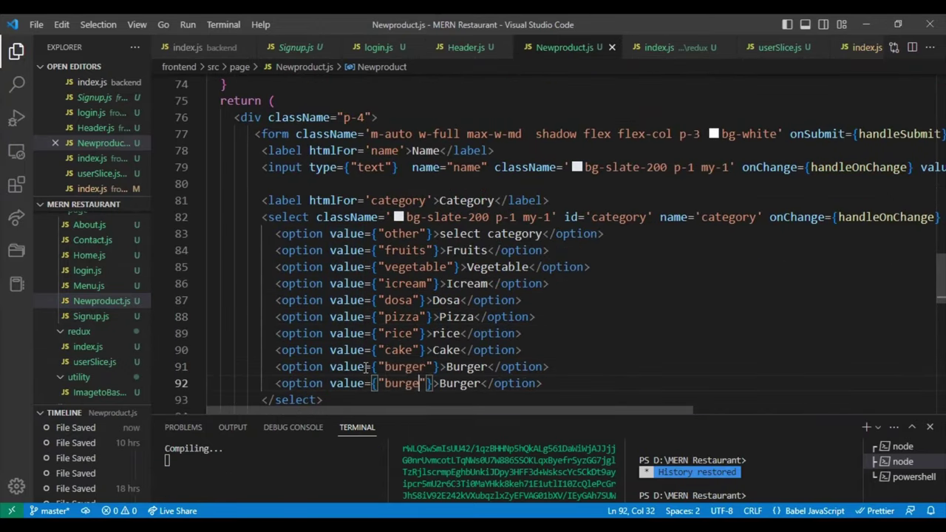
{"action": "type", "text": "panner"}
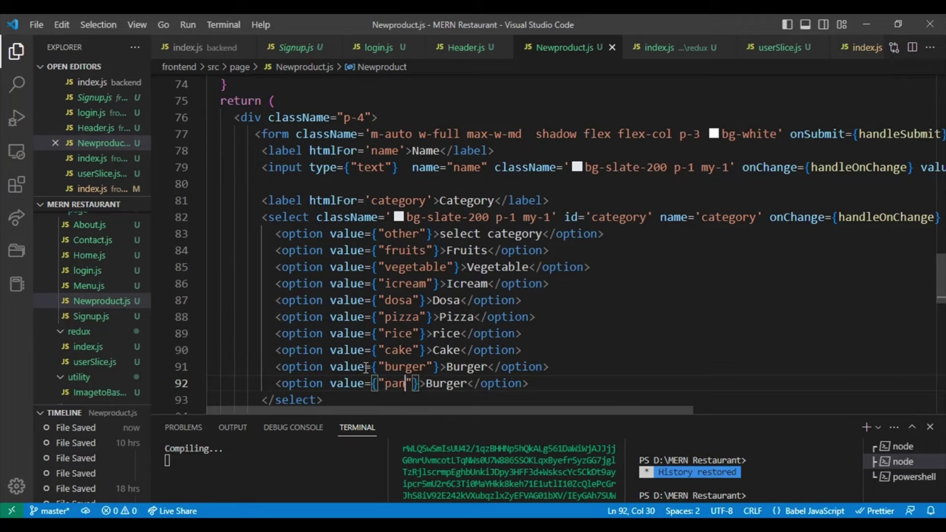
{"action": "left_click", "coordinate": [487, 390]}
{"action": "key", "text": "BackSpace"}
{"action": "key", "text": "BackSpace"}
{"action": "key", "text": "BackSpace"}
{"action": "key", "text": "BackSpace"}
{"action": "key", "text": "BackSpace"}
{"action": "key", "text": "BackSpace"}
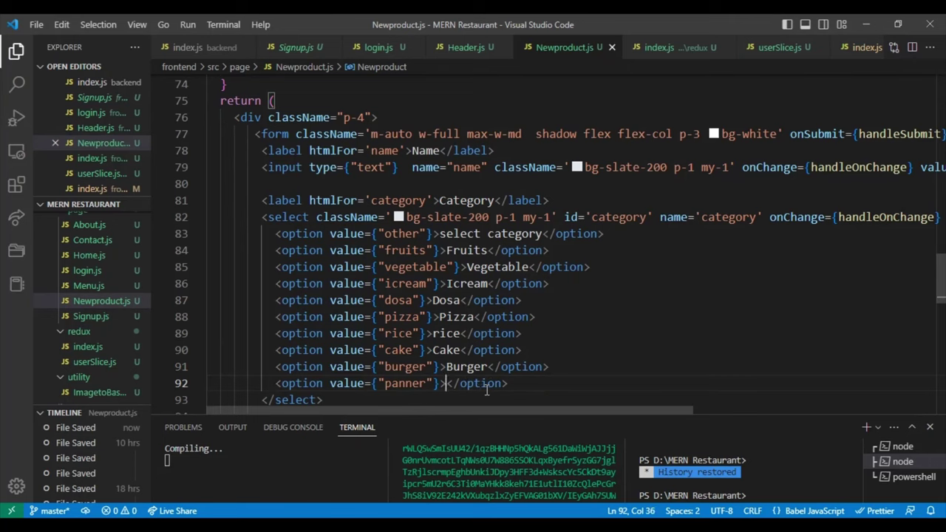
{"action": "type", "text": "Panner"}
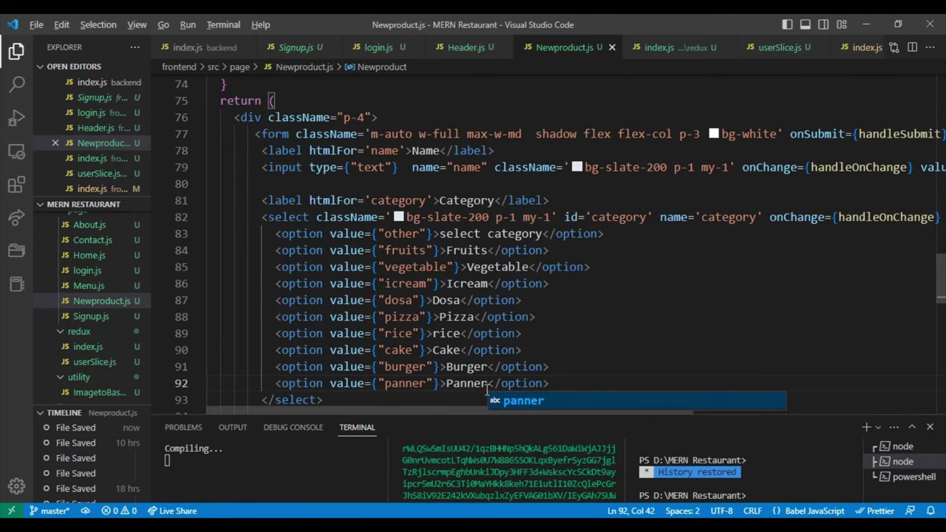
{"action": "key", "text": "alt+Tab"}
{"action": "left_click", "coordinate": [390, 224]}
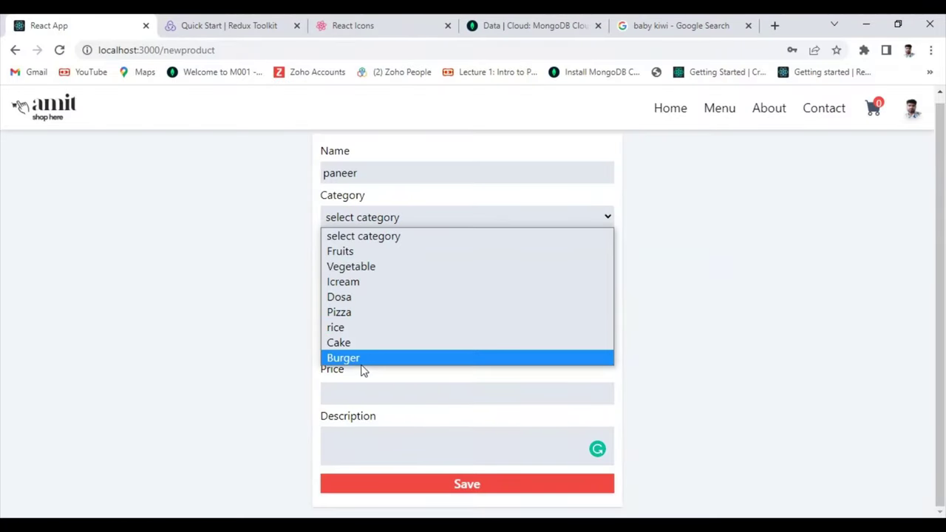
Choose the Panner category, enter price 66 and description 'panner', and save the paneer product
{"action": "left_click", "coordinate": [291, 281]}
{"action": "left_click", "coordinate": [362, 218]}
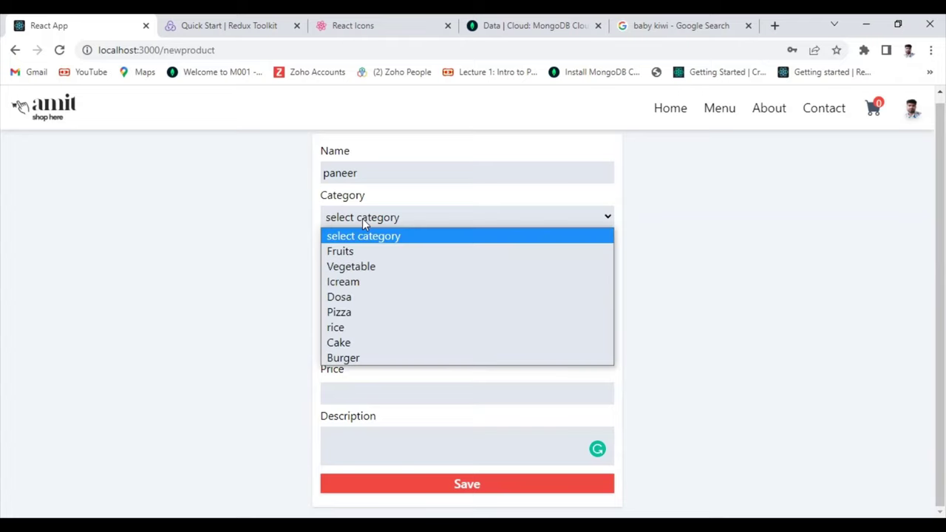
{"action": "left_click", "coordinate": [366, 226]}
{"action": "left_click", "coordinate": [361, 222]}
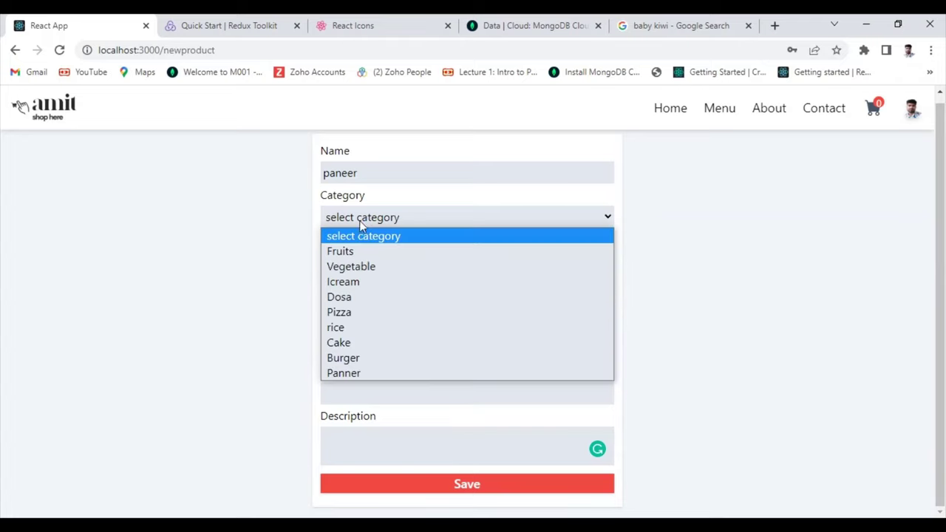
{"action": "left_click", "coordinate": [362, 369]}
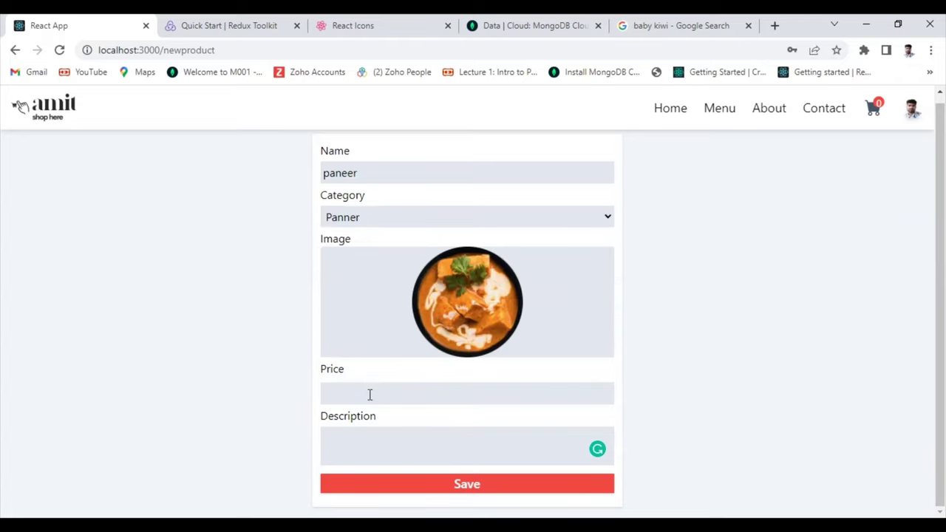
{"action": "left_click", "coordinate": [370, 394]}
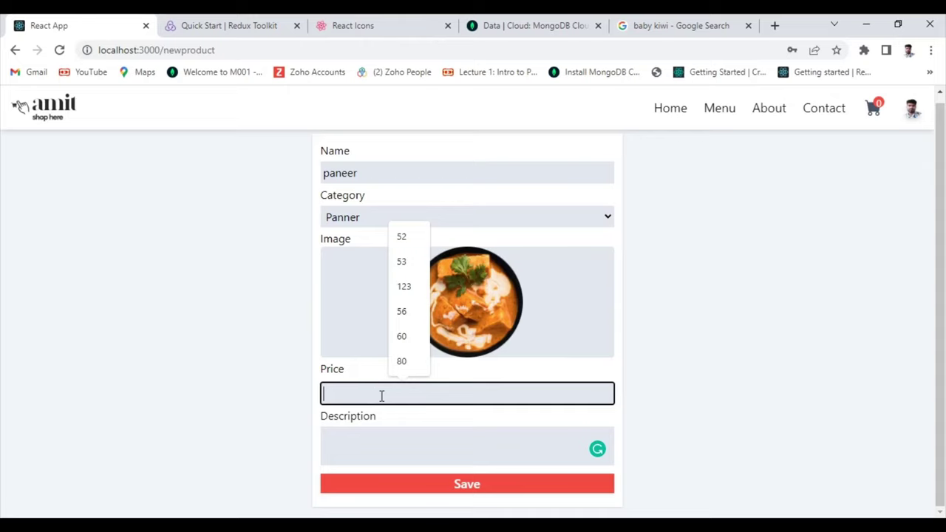
{"action": "type", "text": "665"}
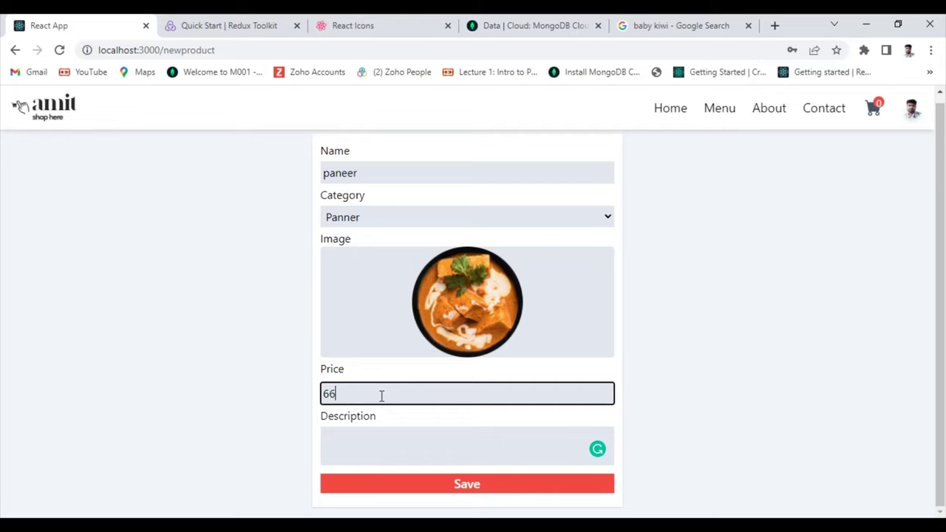
{"action": "left_click", "coordinate": [366, 455]}
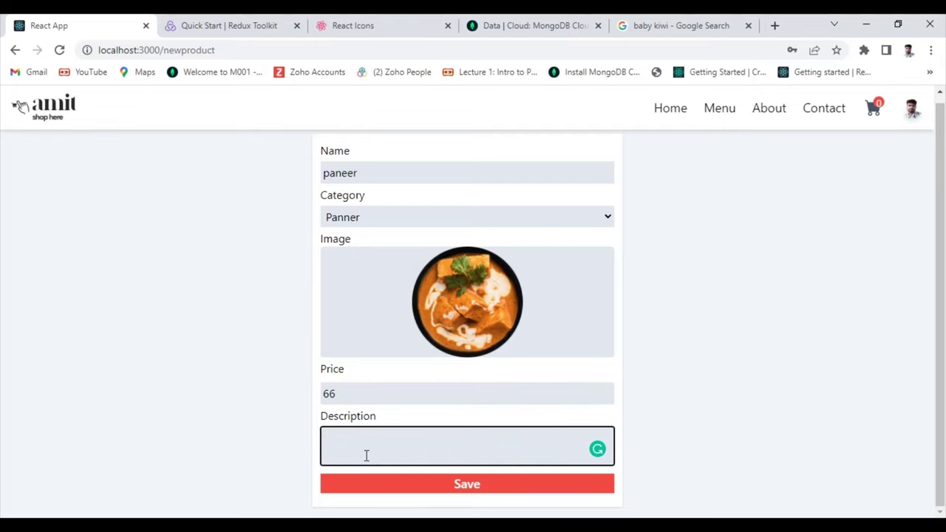
{"action": "type", "text": "panner"}
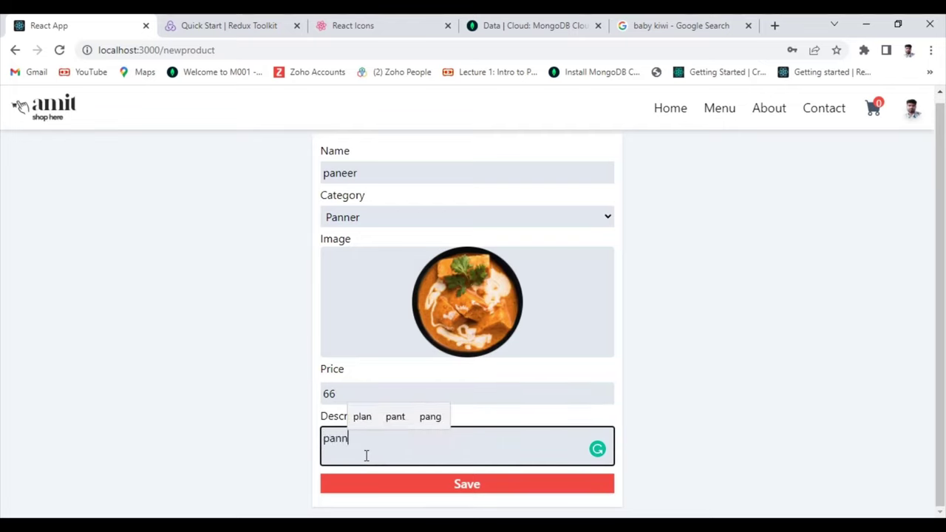
{"action": "left_click", "coordinate": [416, 485]}
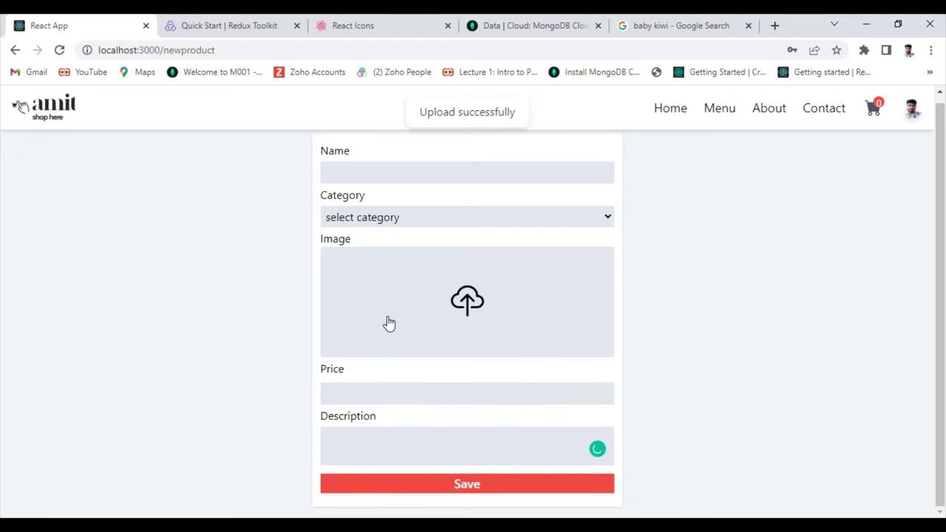
Load the paneer-tikka image and paste 'paneer-tikka' as the product name
{"action": "scroll", "coordinate": [274, 280], "scroll_direction": "down", "scroll_amount": 10}
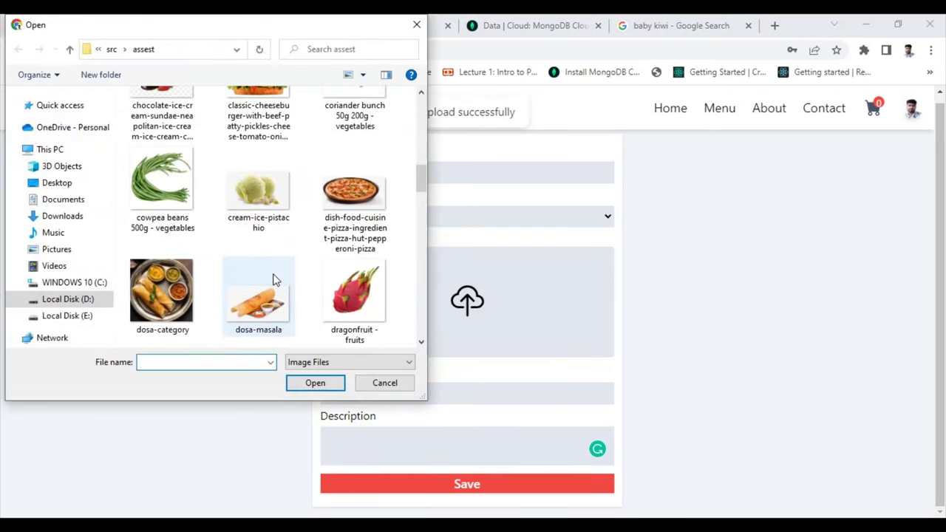
{"action": "scroll", "coordinate": [274, 280], "scroll_direction": "down", "scroll_amount": 10}
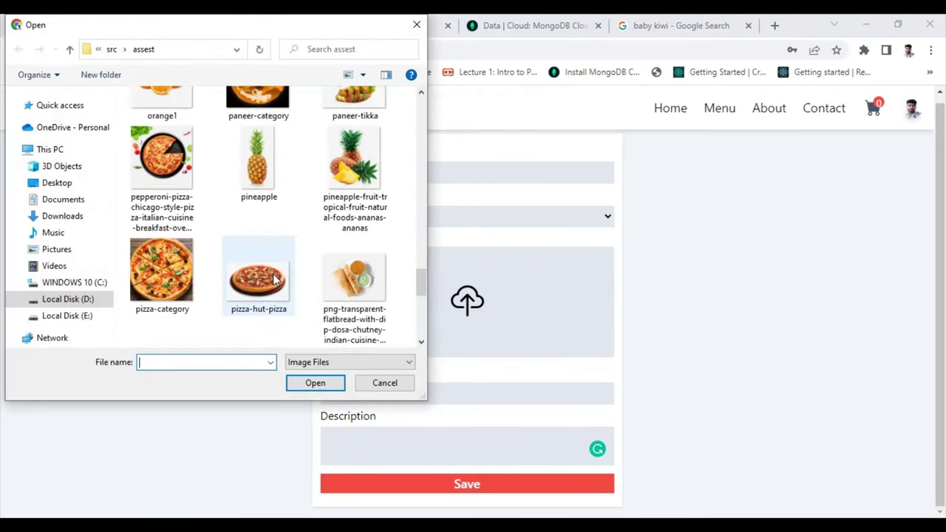
{"action": "scroll", "coordinate": [273, 279], "scroll_direction": "down", "scroll_amount": 3}
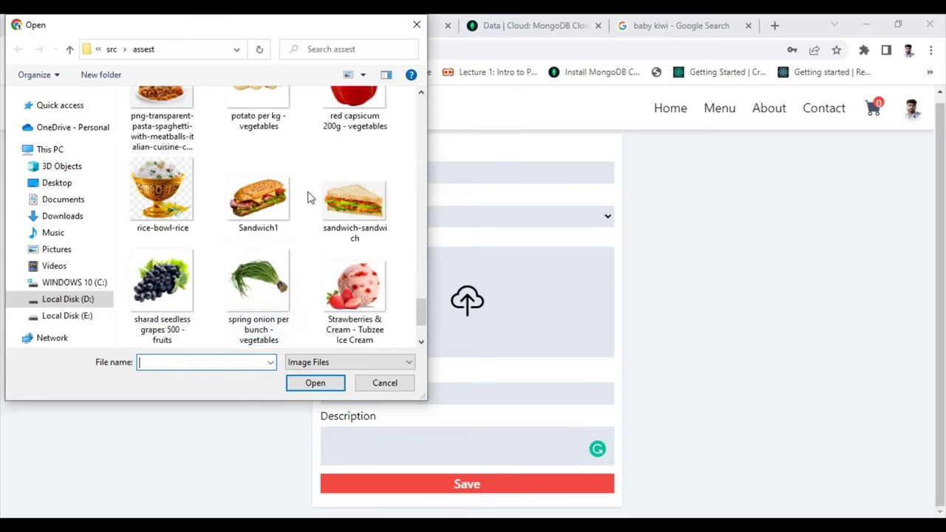
{"action": "scroll", "coordinate": [252, 214], "scroll_direction": "up", "scroll_amount": 3}
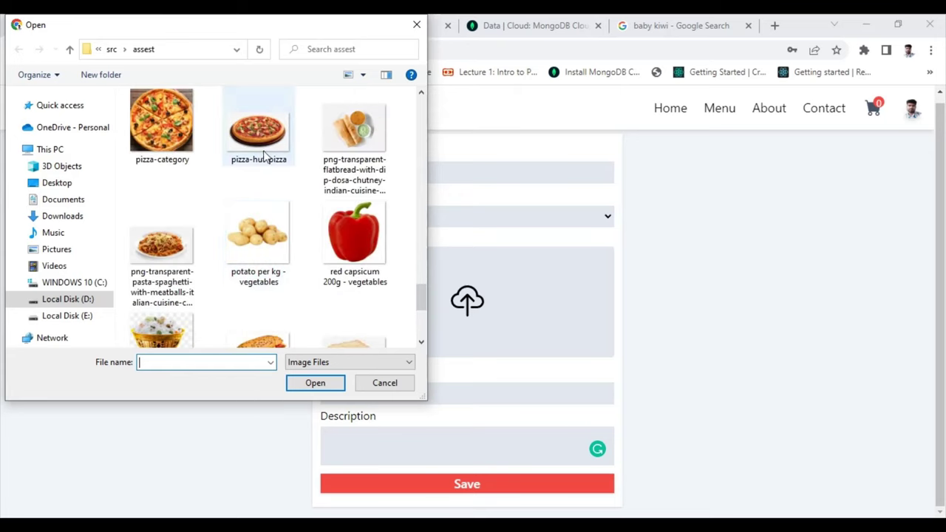
{"action": "scroll", "coordinate": [258, 158], "scroll_direction": "up", "scroll_amount": 1}
{"action": "scroll", "coordinate": [280, 194], "scroll_direction": "up", "scroll_amount": 2}
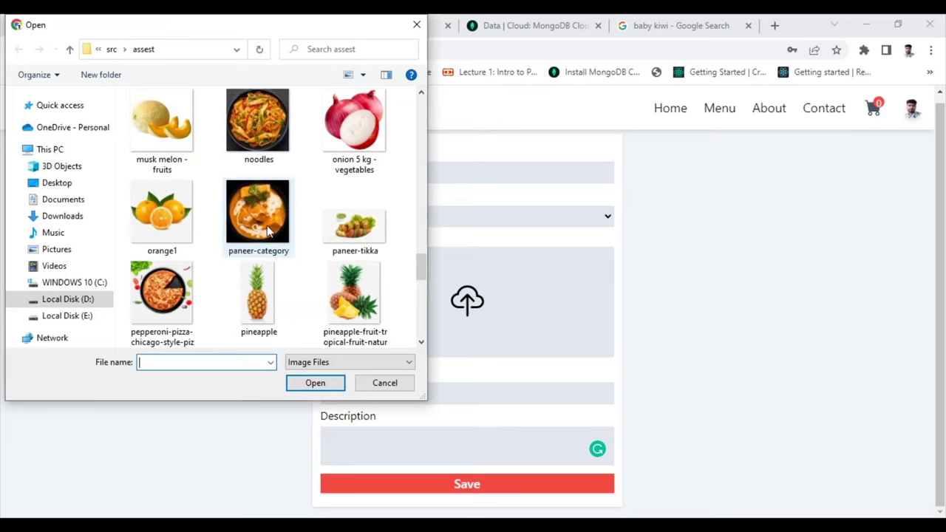
{"action": "left_click", "coordinate": [355, 222]}
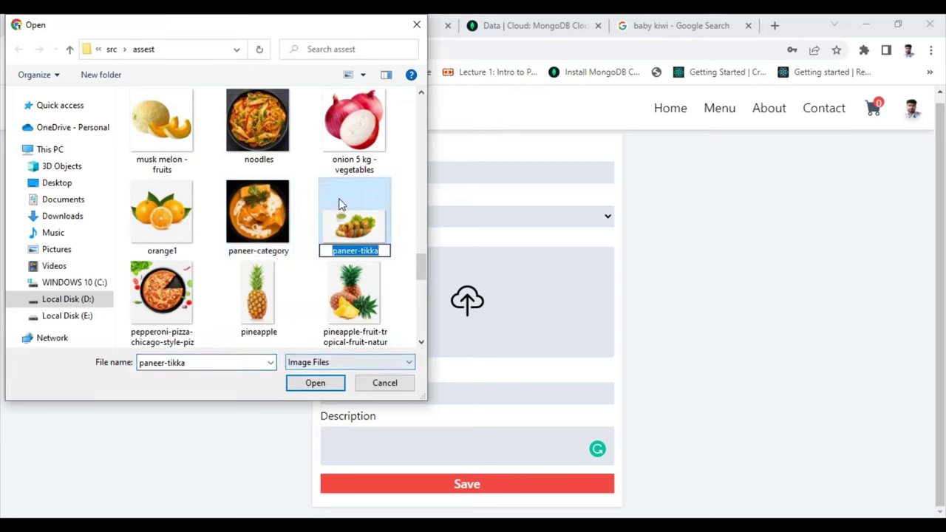
{"action": "left_click", "coordinate": [344, 222]}
{"action": "left_click", "coordinate": [325, 382]}
{"action": "left_click", "coordinate": [353, 166]}
{"action": "type", "text": "paneer-tikka"}
Set category Panner, fix the name's hyphen, enter price 46, and save the paneer tikka product
{"action": "left_click", "coordinate": [398, 219]}
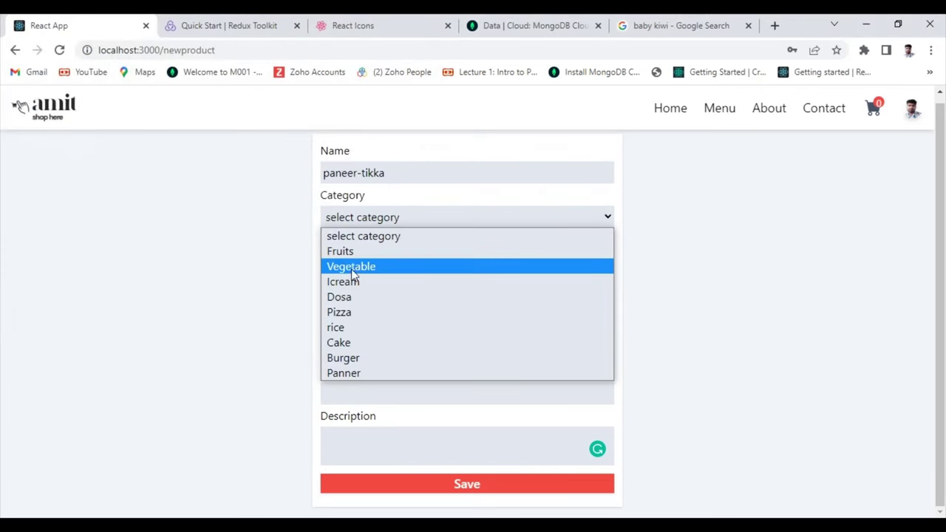
{"action": "left_click", "coordinate": [348, 373]}
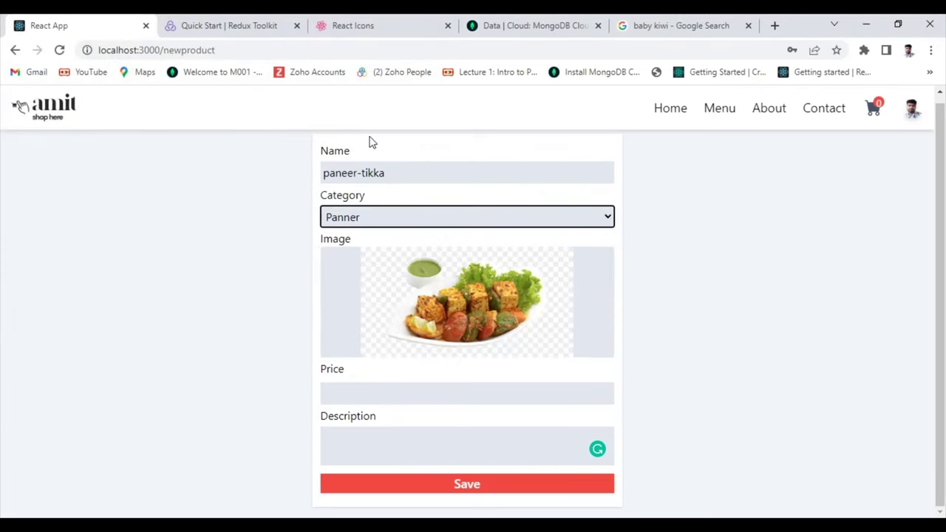
{"action": "left_click", "coordinate": [357, 221]}
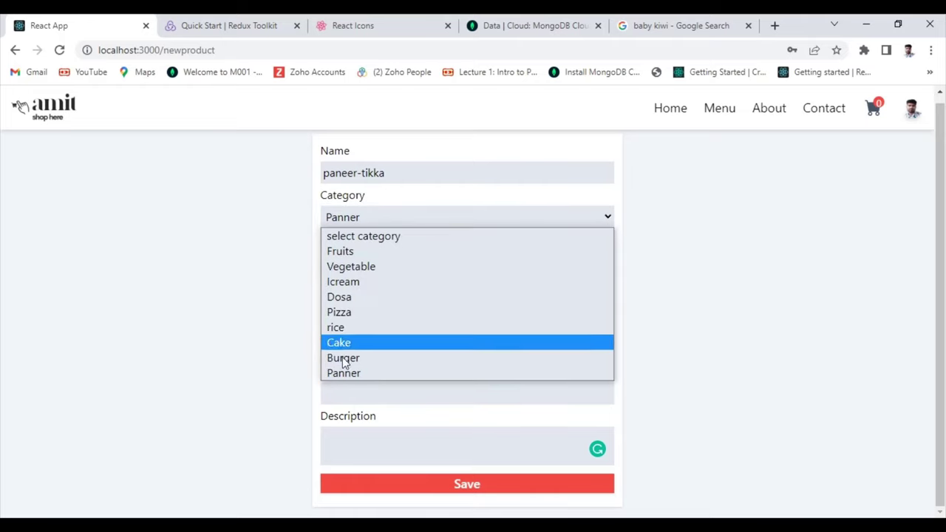
{"action": "left_click", "coordinate": [342, 372]}
{"action": "left_click", "coordinate": [357, 215]}
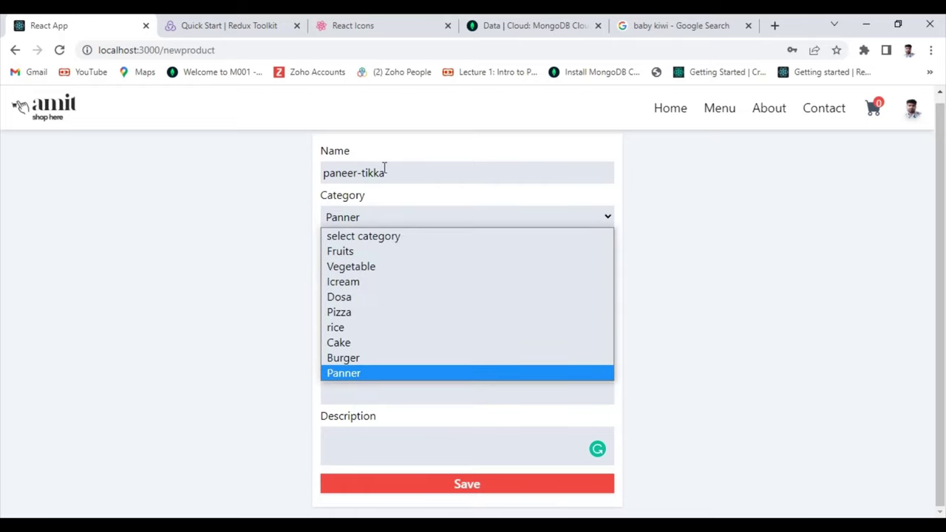
{"action": "left_click", "coordinate": [385, 170]}
{"action": "double_click", "coordinate": [362, 173]}
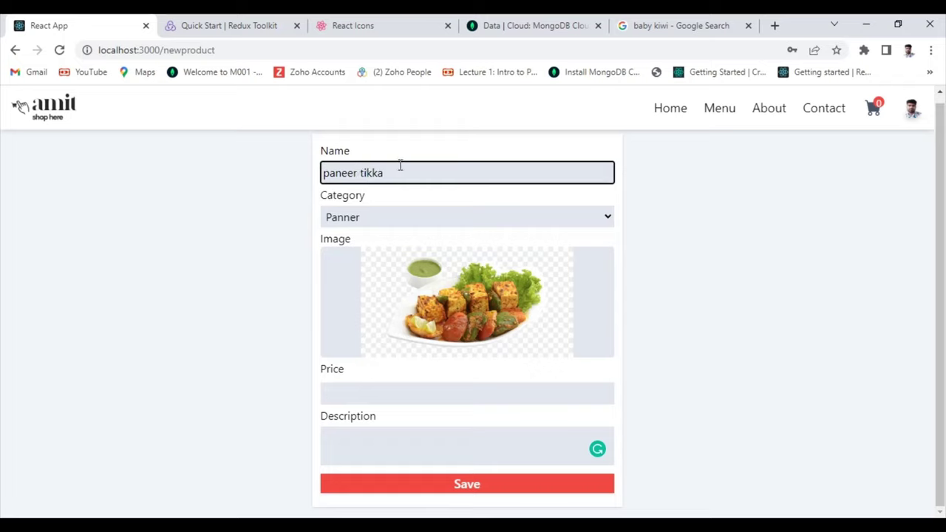
{"action": "left_click", "coordinate": [363, 398]}
{"action": "type", "text": "46"}
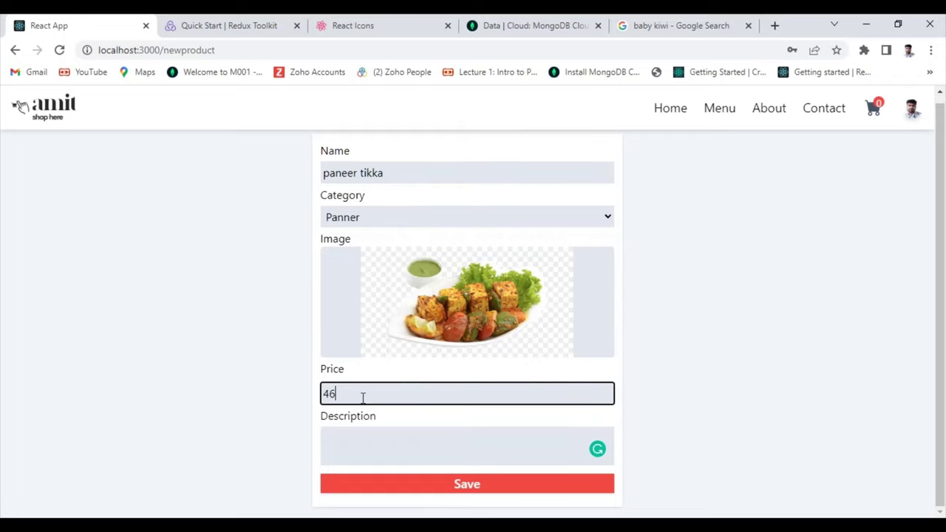
{"action": "left_click", "coordinate": [364, 437]}
{"action": "left_click", "coordinate": [360, 488]}
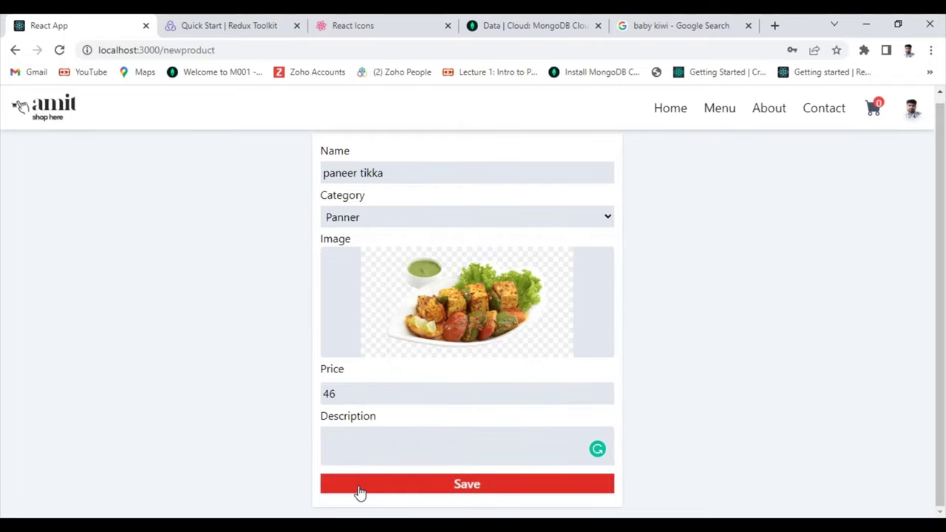
{"action": "left_click", "coordinate": [344, 276]}
Load the pepperoni pizza image file into the New Product form
{"action": "scroll", "coordinate": [211, 165], "scroll_direction": "down", "scroll_amount": 10}
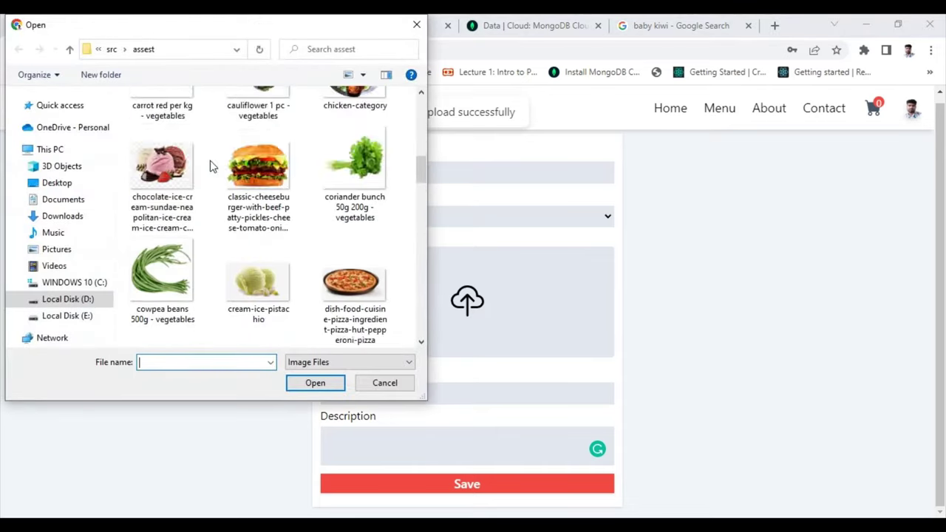
{"action": "scroll", "coordinate": [238, 274], "scroll_direction": "down", "scroll_amount": 5}
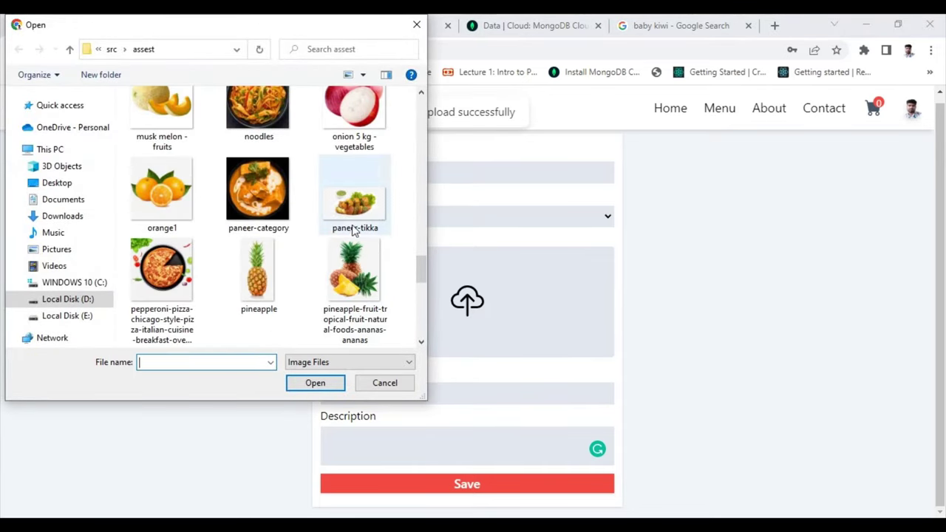
{"action": "left_click", "coordinate": [184, 288]}
{"action": "left_click", "coordinate": [185, 288]}
{"action": "key", "text": "ctrl+c"}
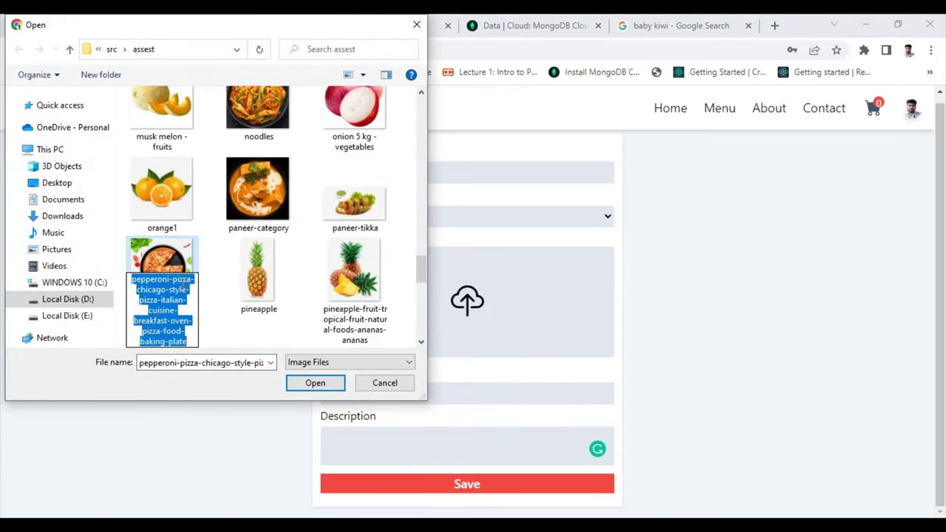
{"action": "left_click", "coordinate": [197, 302]}
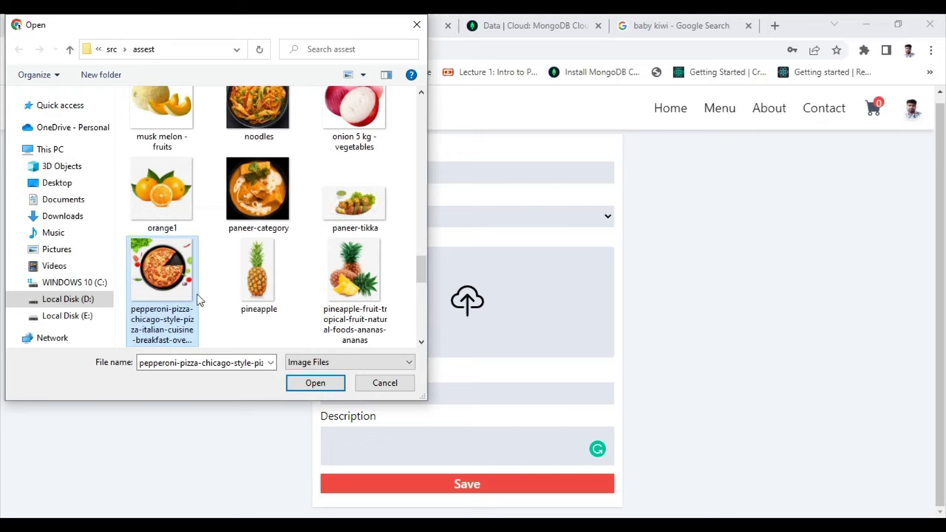
{"action": "left_click", "coordinate": [299, 383]}
Paste the image file name as the product name, replace its hyphens with spaces and trim the leftover text
{"action": "left_click", "coordinate": [352, 173]}
{"action": "type", "text": "pepperoni-pizza-italian-cuisine-breakfast-oven-pizza-food-baking-plate"}
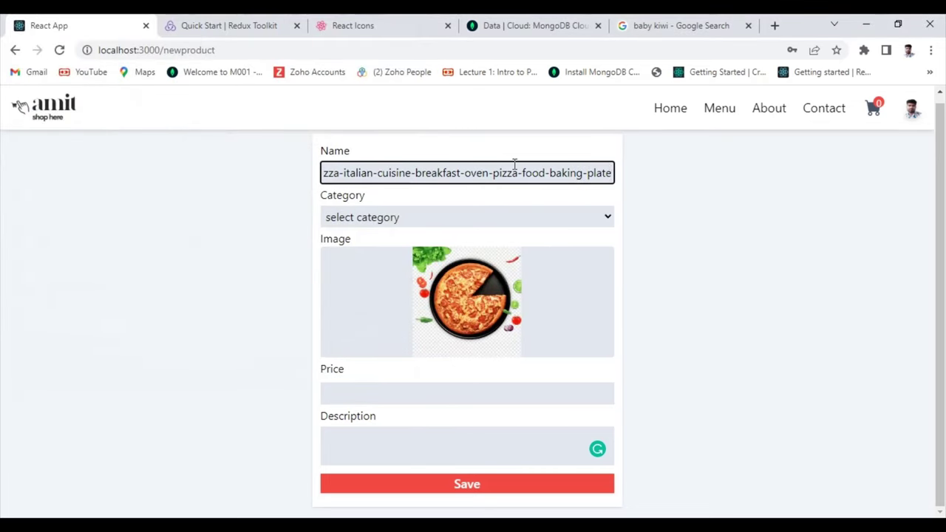
{"action": "left_click", "coordinate": [337, 172]}
{"action": "key", "text": "Left"}
{"action": "key", "text": "Left"}
{"action": "key", "text": "Left"}
{"action": "key", "text": "Left"}
{"action": "key", "text": "Left"}
{"action": "key", "text": "Left"}
{"action": "key", "text": "Left"}
{"action": "key", "text": "Left"}
{"action": "key", "text": "Left"}
{"action": "key", "text": "Left"}
{"action": "key", "text": "Left"}
{"action": "key", "text": "Left"}
{"action": "key", "text": "Left"}
{"action": "key", "text": "Left"}
{"action": "key", "text": "Left"}
{"action": "key", "text": "Left"}
{"action": "key", "text": "Left"}
{"action": "key", "text": "Left"}
{"action": "key", "text": "Left"}
{"action": "key", "text": "Left"}
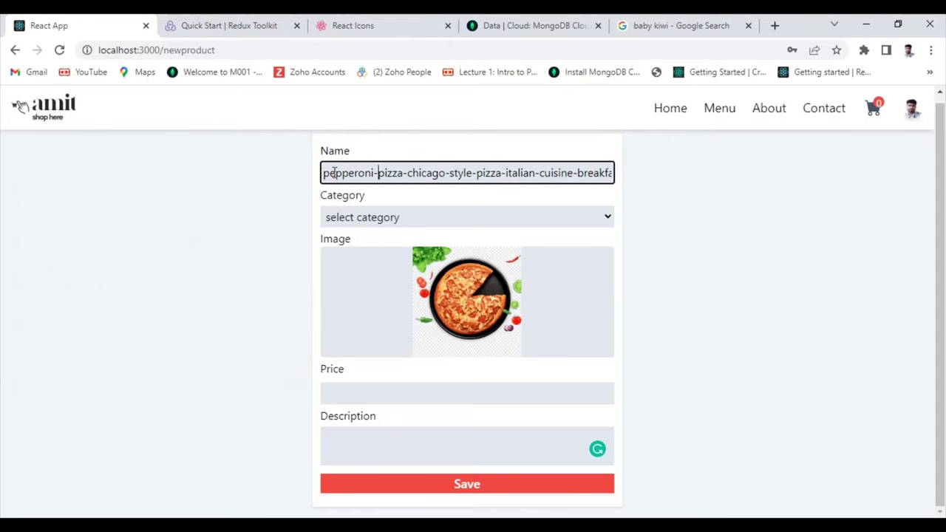
{"action": "key", "text": "BackSpace"}
{"action": "key", "text": "Right"}
{"action": "key", "text": "Right"}
{"action": "key", "text": "Right"}
{"action": "key", "text": "Right"}
{"action": "key", "text": "Right"}
{"action": "key", "text": "Right"}
{"action": "key", "text": "BackSpace"}
{"action": "key", "text": "Right"}
{"action": "key", "text": "Right"}
{"action": "key", "text": "Right"}
{"action": "key", "text": "Right"}
{"action": "key", "text": "Right"}
{"action": "key", "text": "Right"}
{"action": "key", "text": "Right"}
{"action": "key", "text": "Right"}
{"action": "key", "text": "BackSpace"}
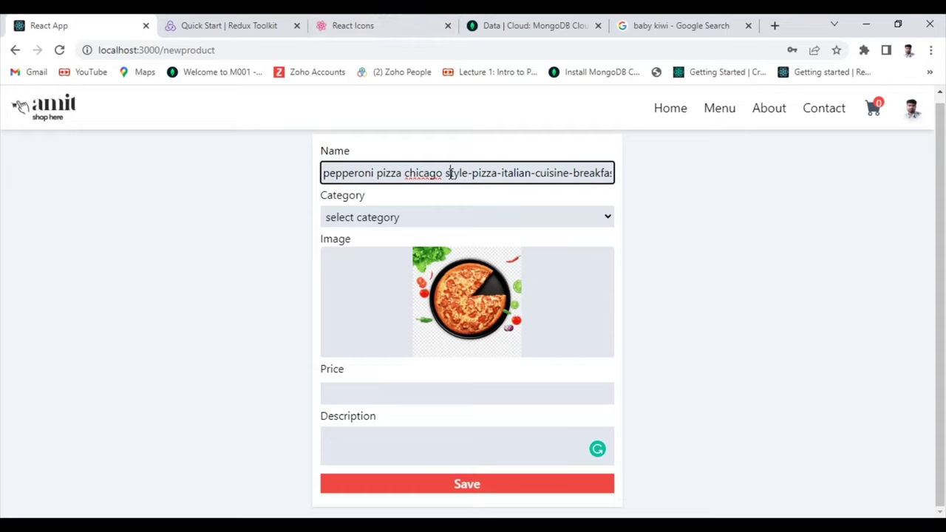
{"action": "left_click_drag", "start_coordinate": [450, 173], "coordinate": [698, 201]}
{"action": "key", "text": "BackSpace"}
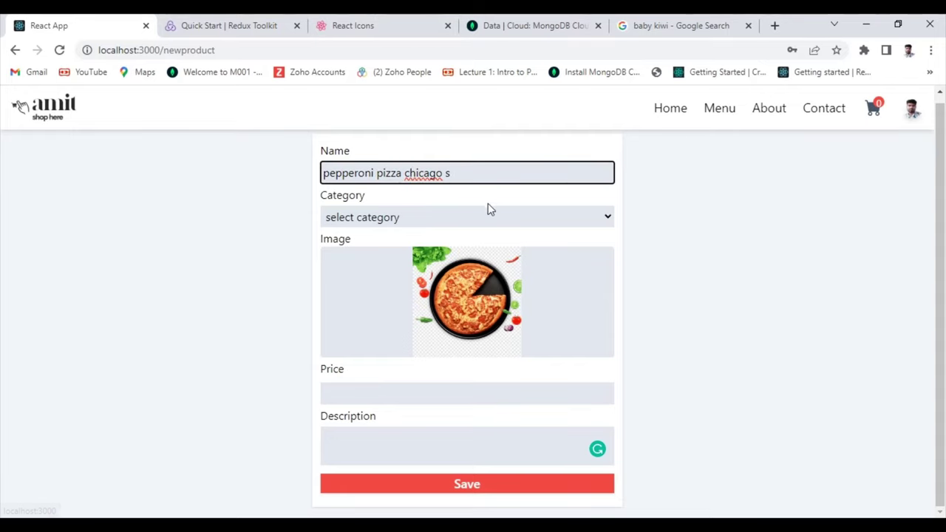
Set category Pizza and price 79, paste a description, and save the pepperoni pizza product
{"action": "left_click", "coordinate": [488, 214]}
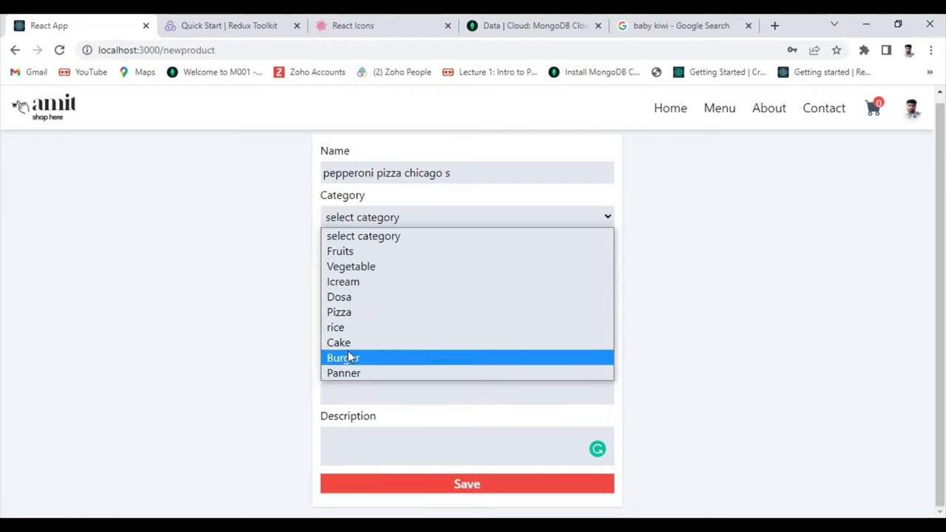
{"action": "left_click", "coordinate": [347, 312]}
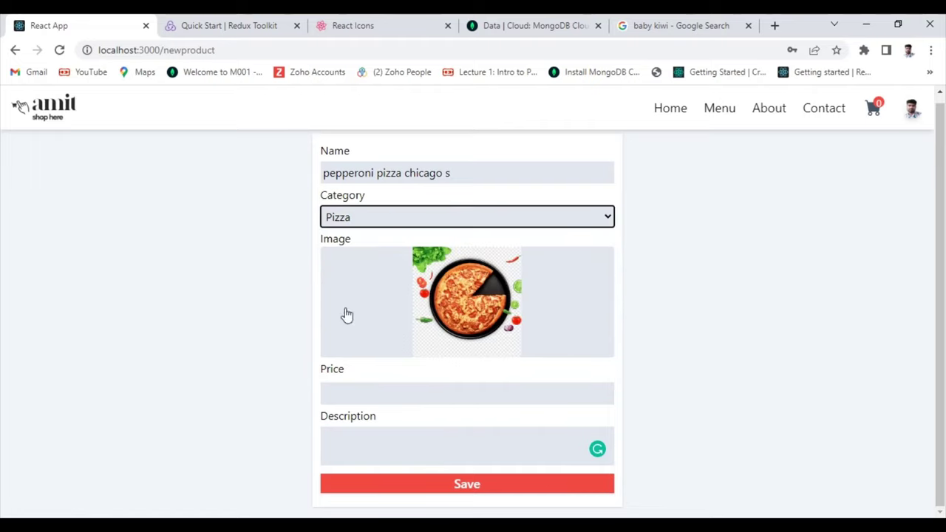
{"action": "left_click", "coordinate": [364, 389]}
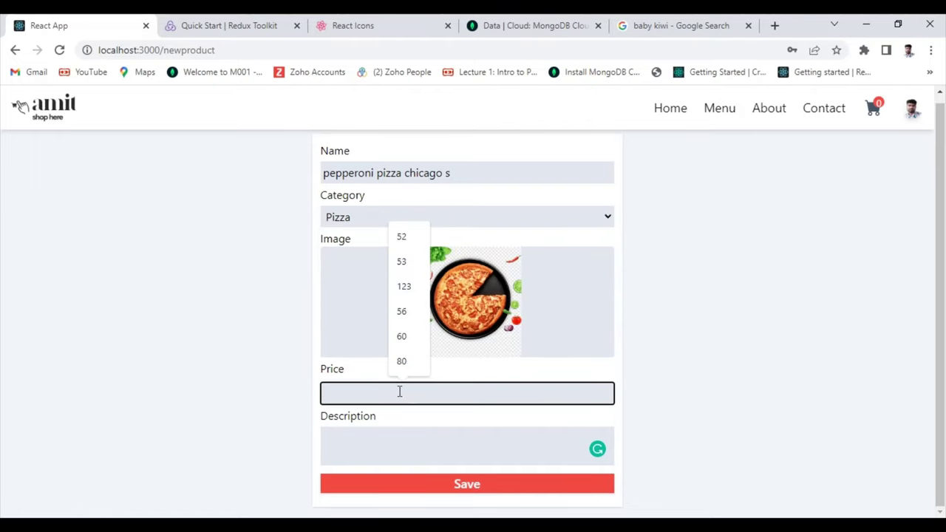
{"action": "type", "text": "79"}
{"action": "left_click", "coordinate": [389, 457]}
{"action": "key", "text": "ctrl+v"}
{"action": "left_click", "coordinate": [421, 489]}
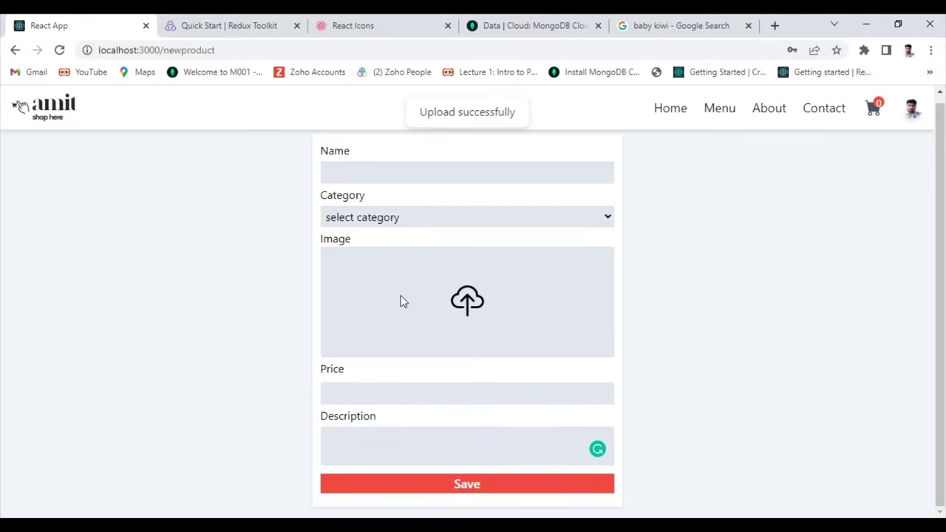
Upload pineapple.png as the product image
{"action": "left_click", "coordinate": [403, 302]}
{"action": "scroll", "coordinate": [294, 221], "scroll_direction": "down", "scroll_amount": 10}
{"action": "scroll", "coordinate": [295, 222], "scroll_direction": "down", "scroll_amount": 2}
{"action": "scroll", "coordinate": [296, 219], "scroll_direction": "up", "scroll_amount": 1}
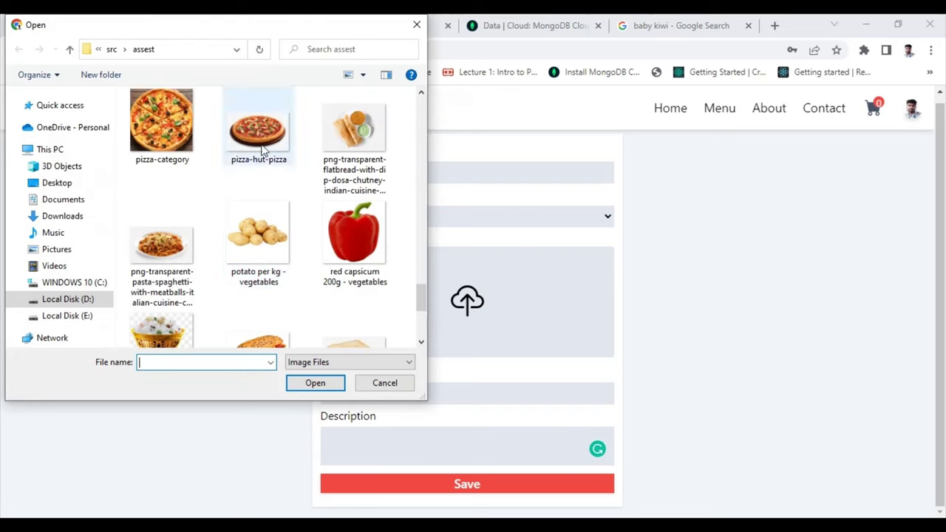
{"action": "scroll", "coordinate": [163, 172], "scroll_direction": "up", "scroll_amount": 3}
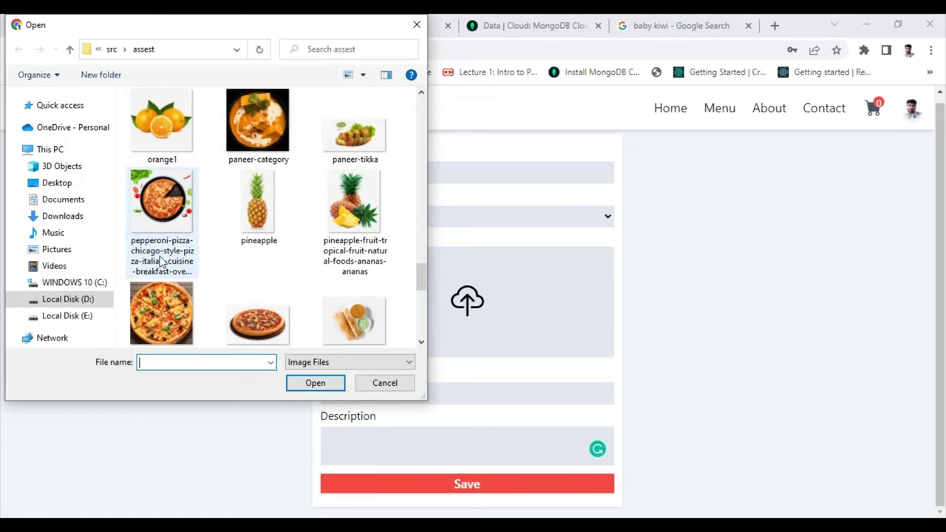
{"action": "left_click", "coordinate": [267, 238]}
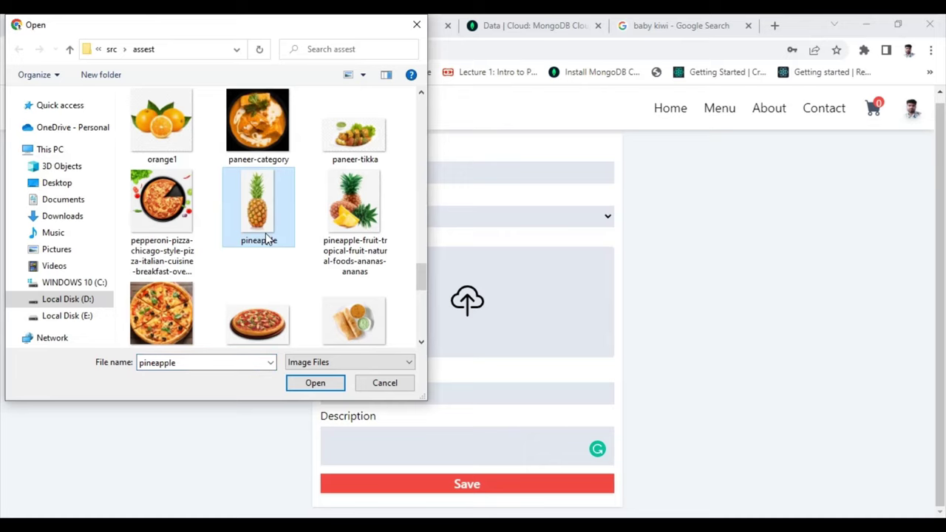
{"action": "left_click", "coordinate": [274, 234]}
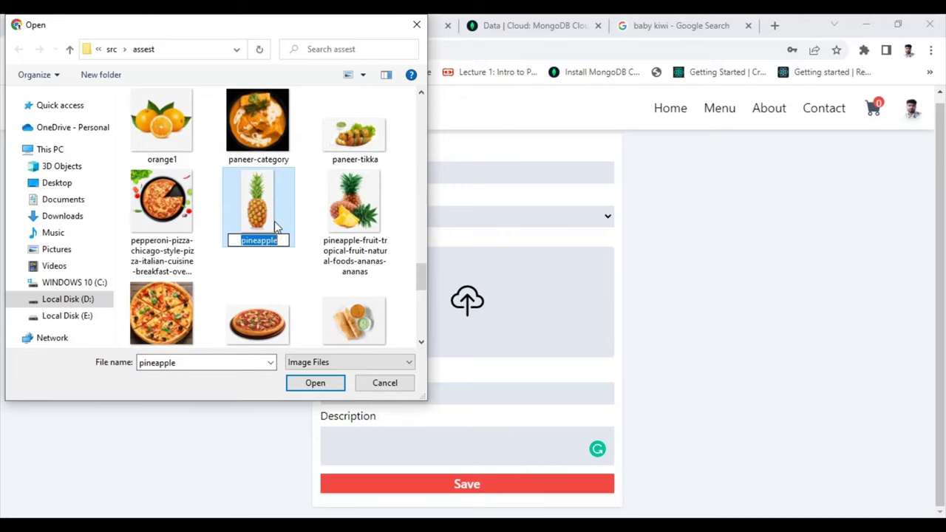
{"action": "left_click", "coordinate": [315, 382]}
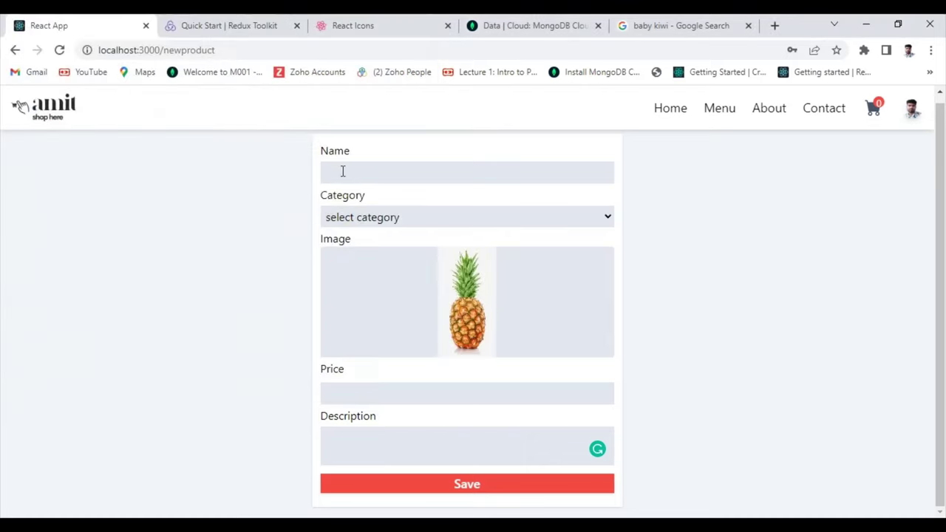
Name the product 'pineapple' and set its category to Fruits
{"action": "left_click", "coordinate": [342, 172]}
{"action": "type", "text": "pineapple"}
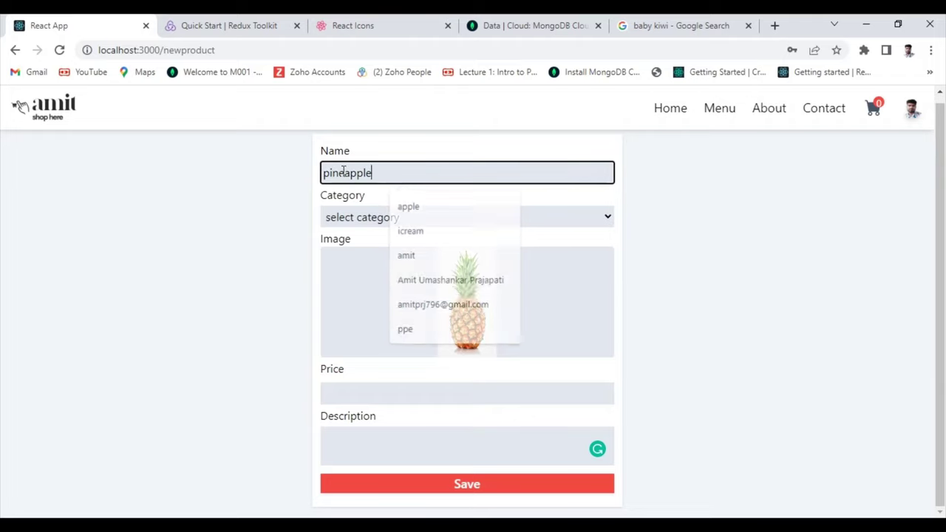
{"action": "left_click", "coordinate": [348, 216]}
{"action": "left_click", "coordinate": [341, 251]}
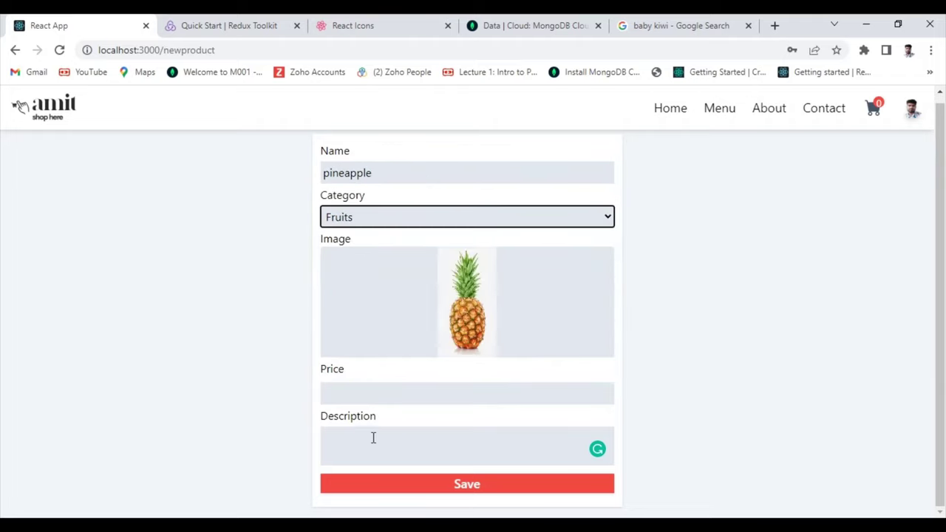
Fill price 60 from autofill, enter description 'pineapple', and save the product
{"action": "left_click", "coordinate": [368, 403]}
{"action": "left_click", "coordinate": [416, 335]}
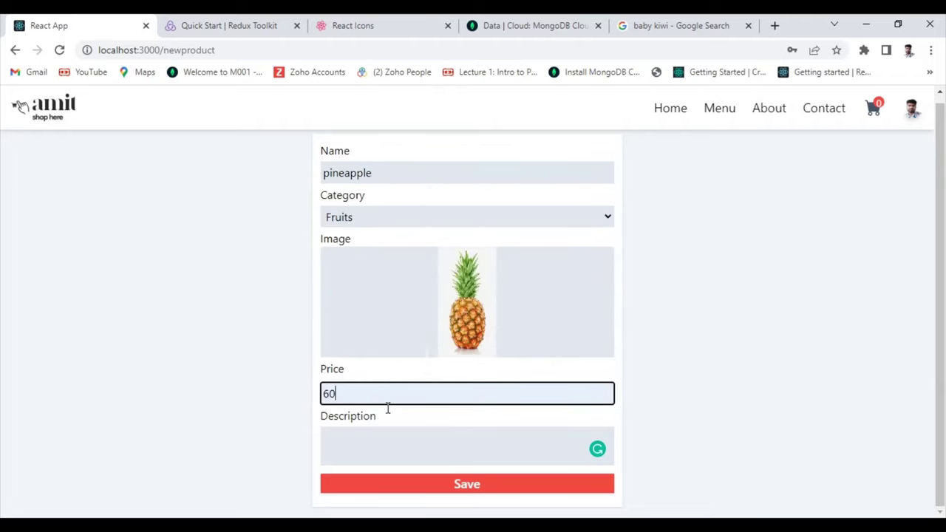
{"action": "left_click", "coordinate": [382, 446]}
{"action": "type", "text": "pineapple"}
{"action": "left_click", "coordinate": [433, 484]}
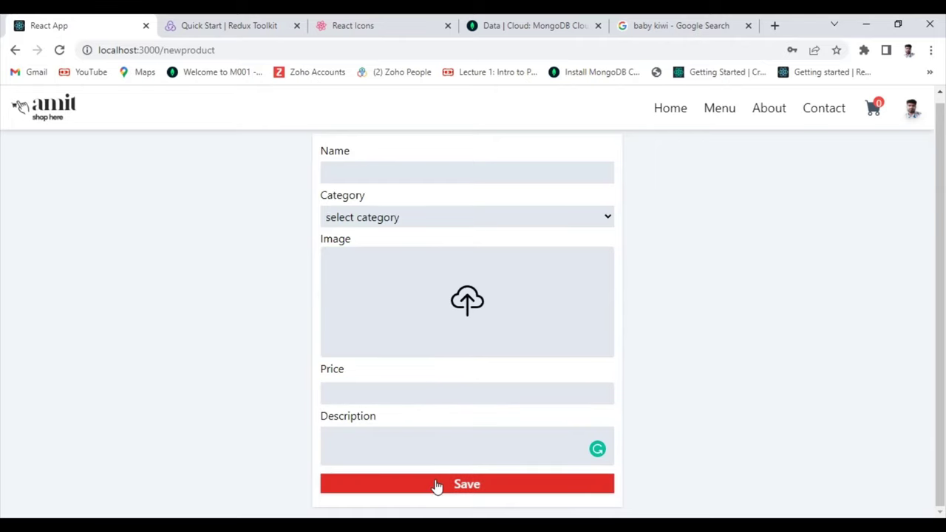
Load the tropical pineapple image file into the New Product form
{"action": "left_click", "coordinate": [371, 258]}
{"action": "scroll", "coordinate": [316, 186], "scroll_direction": "down", "scroll_amount": 10}
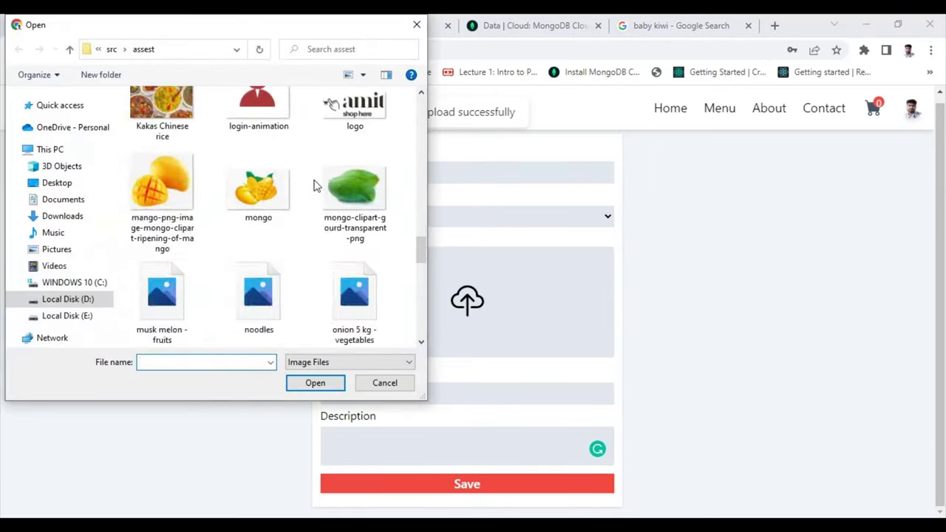
{"action": "scroll", "coordinate": [315, 185], "scroll_direction": "down", "scroll_amount": 3}
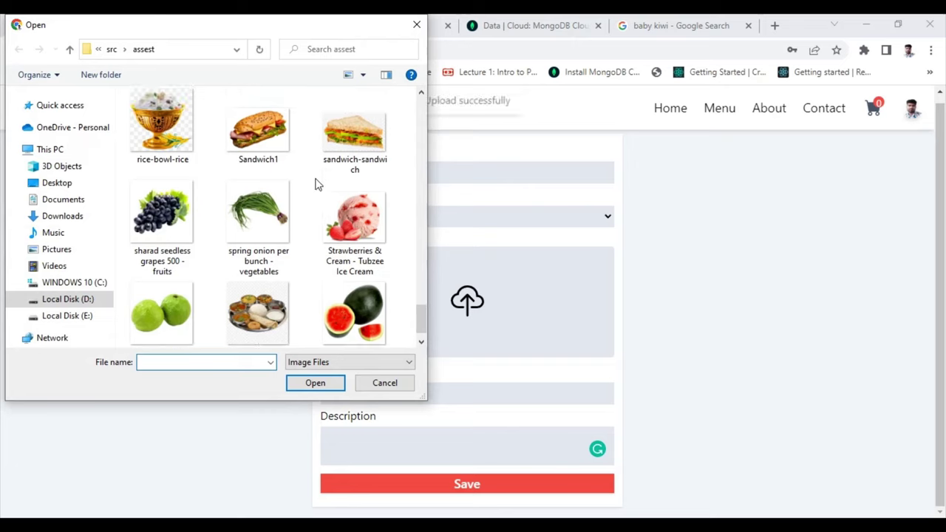
{"action": "scroll", "coordinate": [315, 185], "scroll_direction": "up", "scroll_amount": 4}
{"action": "scroll", "coordinate": [315, 185], "scroll_direction": "up", "scroll_amount": 2}
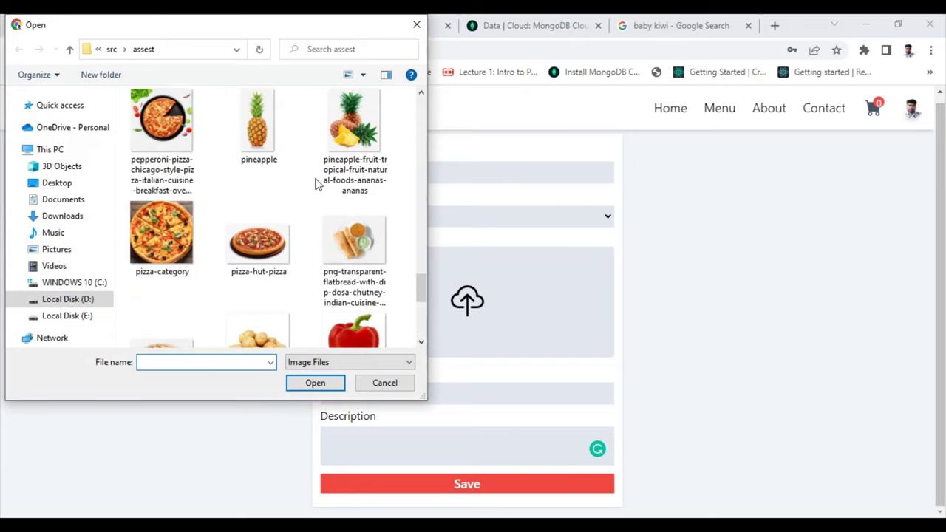
{"action": "left_click", "coordinate": [362, 159]}
{"action": "left_click", "coordinate": [362, 159]}
{"action": "key", "text": "ctrl+c"}
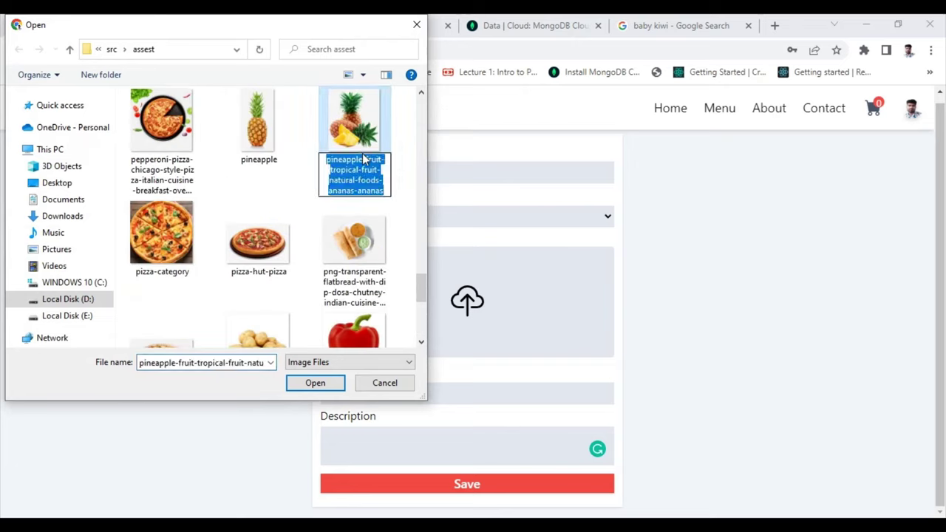
{"action": "left_click", "coordinate": [315, 382]}
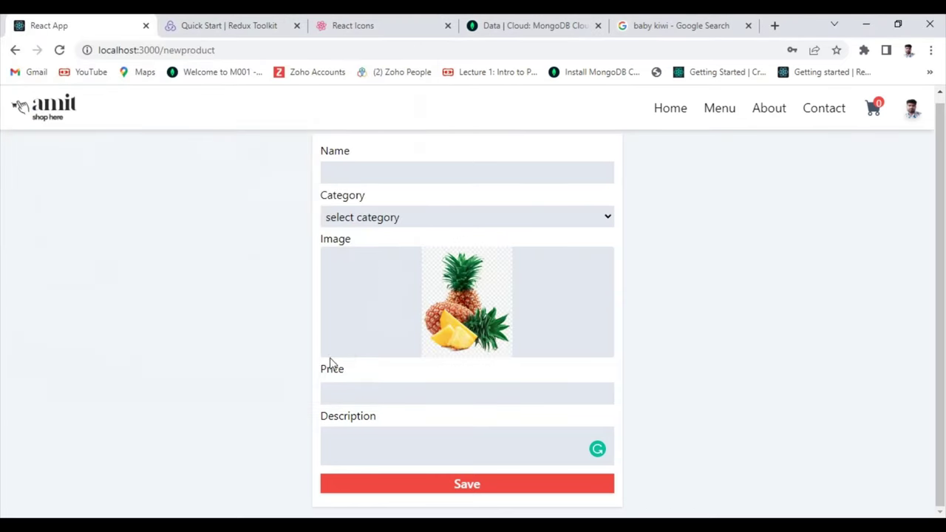
Paste the image file name as Name, choose category Fruits, and enter price 799
{"action": "left_click", "coordinate": [367, 168]}
{"action": "key", "text": "ctrl+v"}
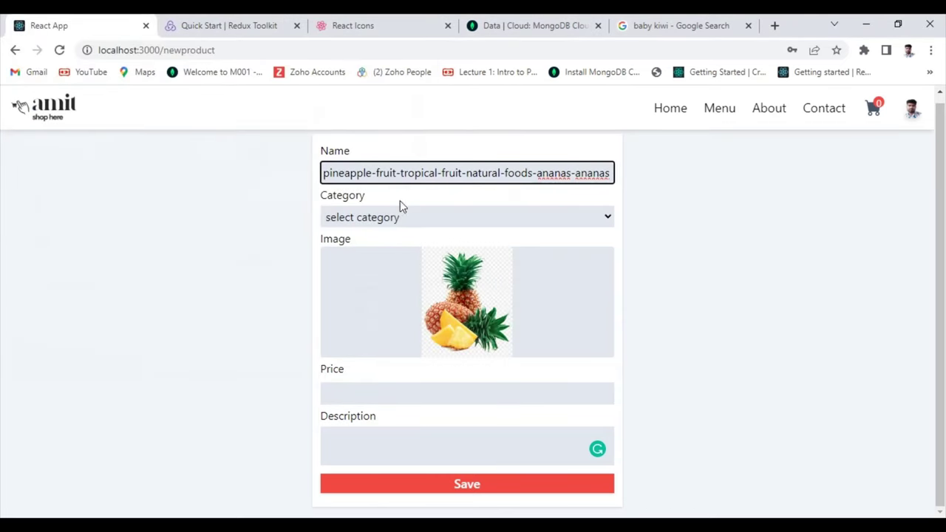
{"action": "left_click", "coordinate": [356, 218]}
{"action": "left_click", "coordinate": [345, 250]}
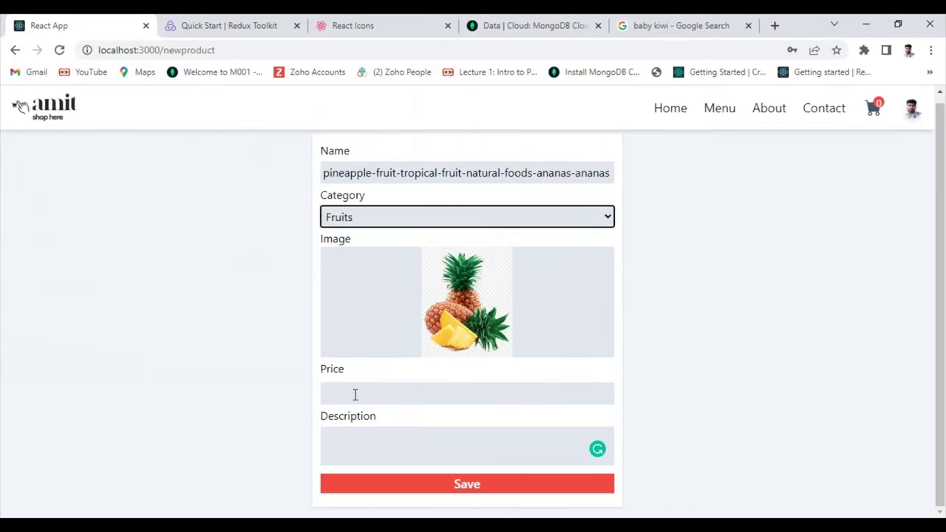
{"action": "left_click", "coordinate": [355, 399]}
{"action": "type", "text": "799"}
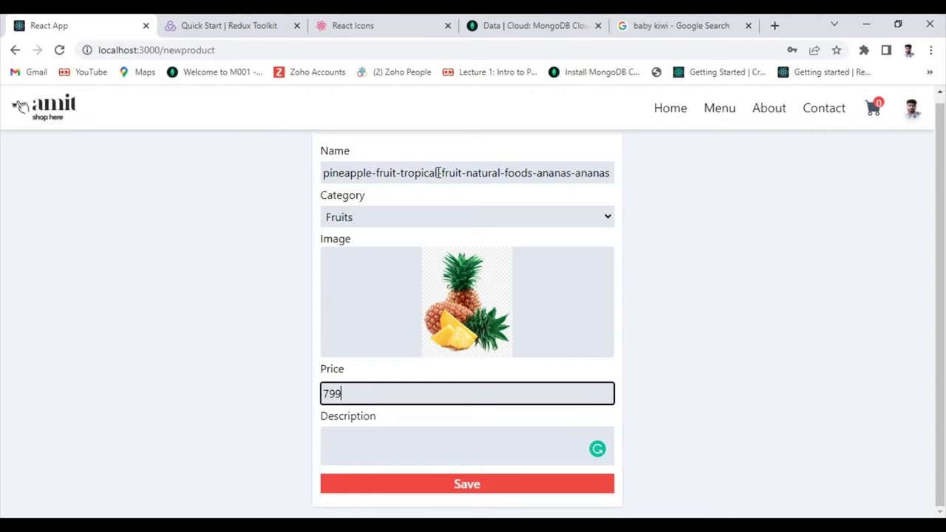
Trim the pineapple product's name, paste it as the description, and save the product
{"action": "left_click_drag", "start_coordinate": [441, 173], "coordinate": [871, 198]}
{"action": "key", "text": "BackSpace"}
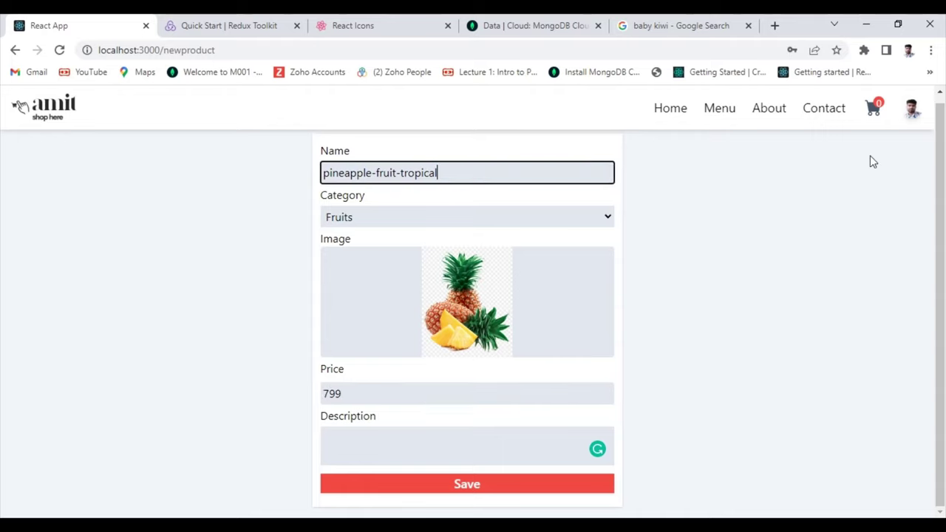
{"action": "left_click", "coordinate": [392, 433]}
{"action": "type", "text": "pineapple-fruit-tropical-fruit-natural-foods-ananas-ananas"}
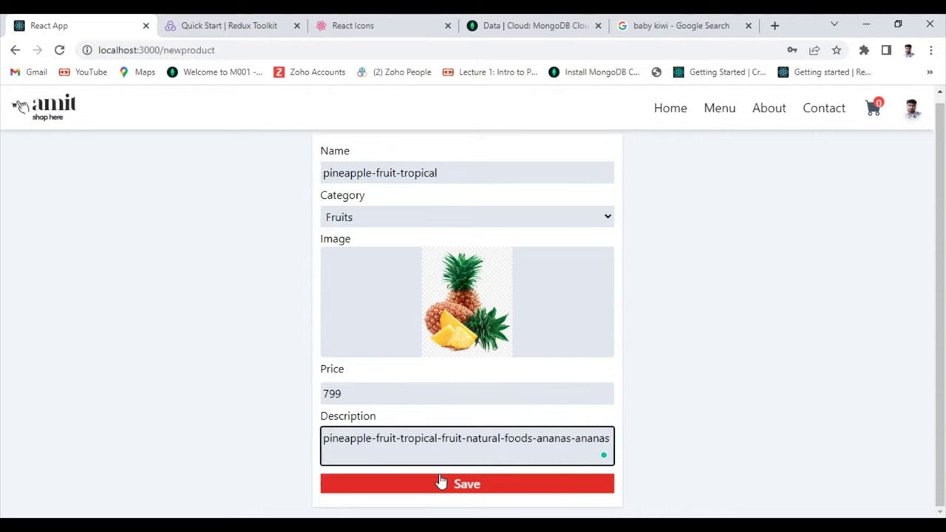
{"action": "left_click", "coordinate": [442, 485]}
Load the pizza-category image into the new product form
{"action": "left_click", "coordinate": [406, 306]}
{"action": "scroll", "coordinate": [330, 205], "scroll_direction": "down", "scroll_amount": 10}
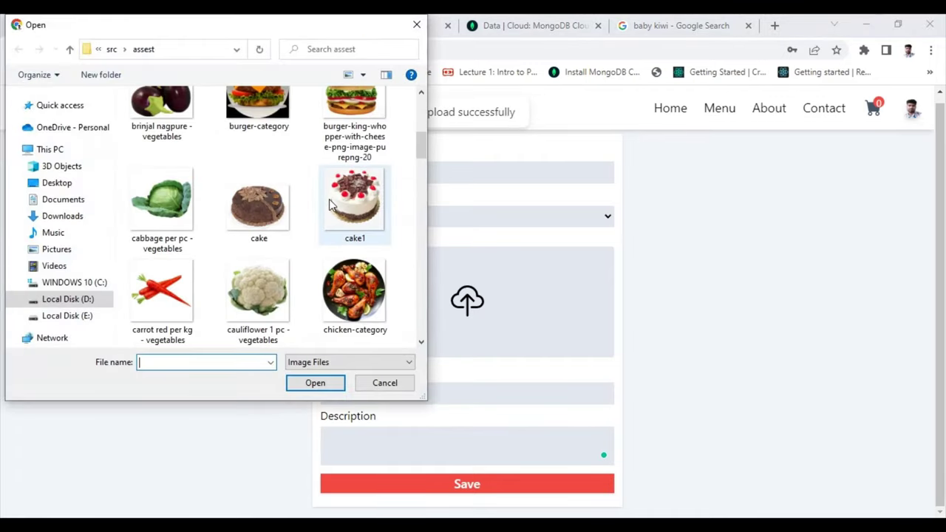
{"action": "scroll", "coordinate": [329, 205], "scroll_direction": "down", "scroll_amount": 5}
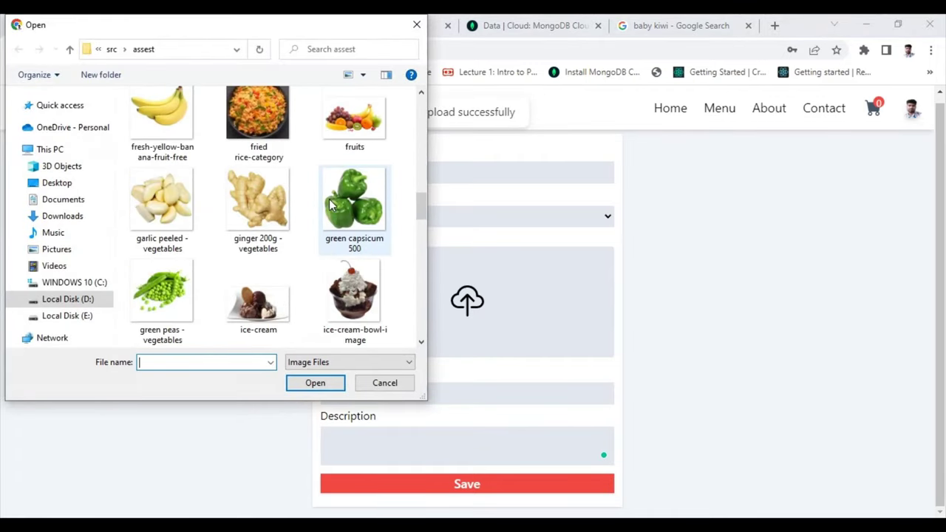
{"action": "scroll", "coordinate": [330, 204], "scroll_direction": "down", "scroll_amount": 5}
{"action": "scroll", "coordinate": [330, 205], "scroll_direction": "down", "scroll_amount": 5}
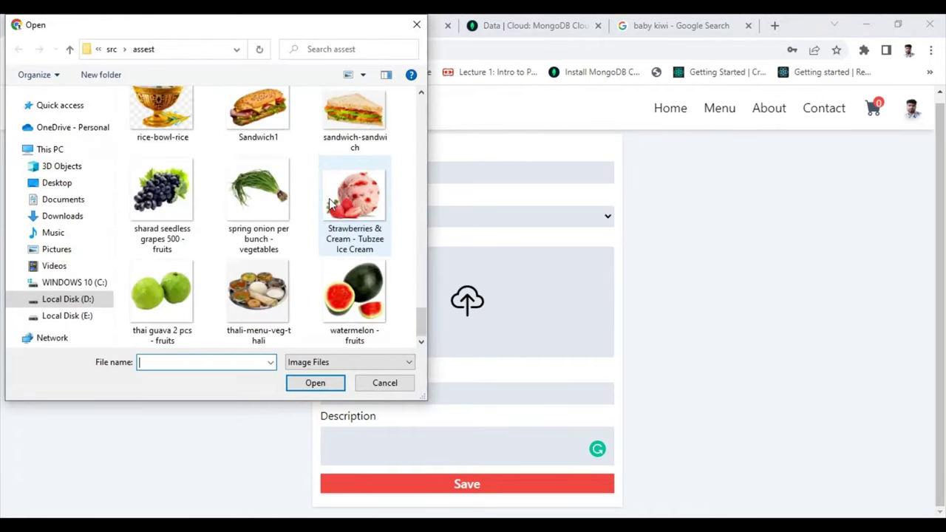
{"action": "scroll", "coordinate": [330, 205], "scroll_direction": "up", "scroll_amount": 3}
{"action": "scroll", "coordinate": [329, 205], "scroll_direction": "up", "scroll_amount": 3}
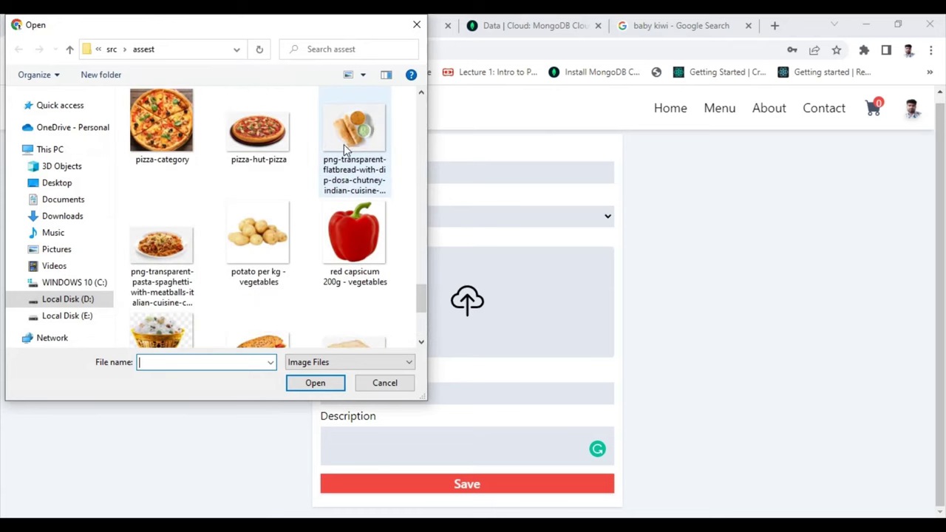
{"action": "scroll", "coordinate": [346, 190], "scroll_direction": "up", "scroll_amount": 2}
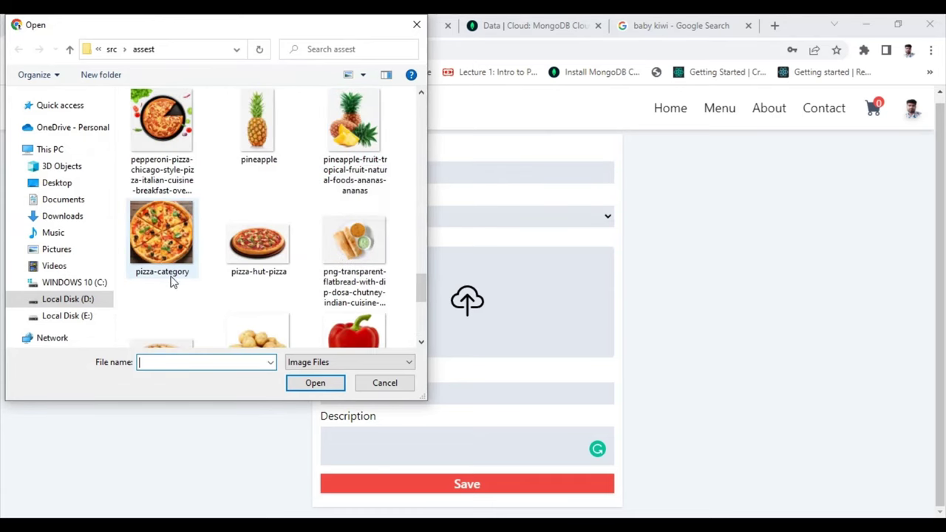
{"action": "left_click", "coordinate": [274, 263]}
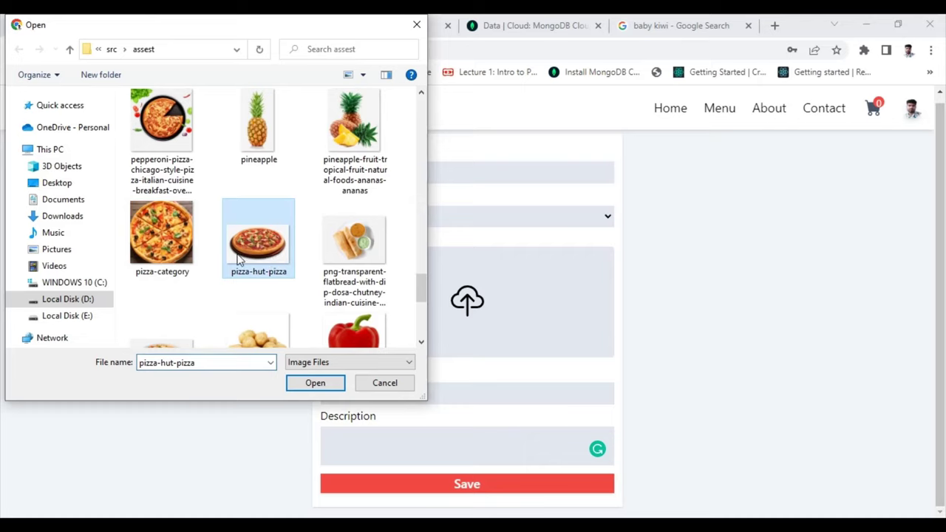
{"action": "left_click", "coordinate": [174, 255]}
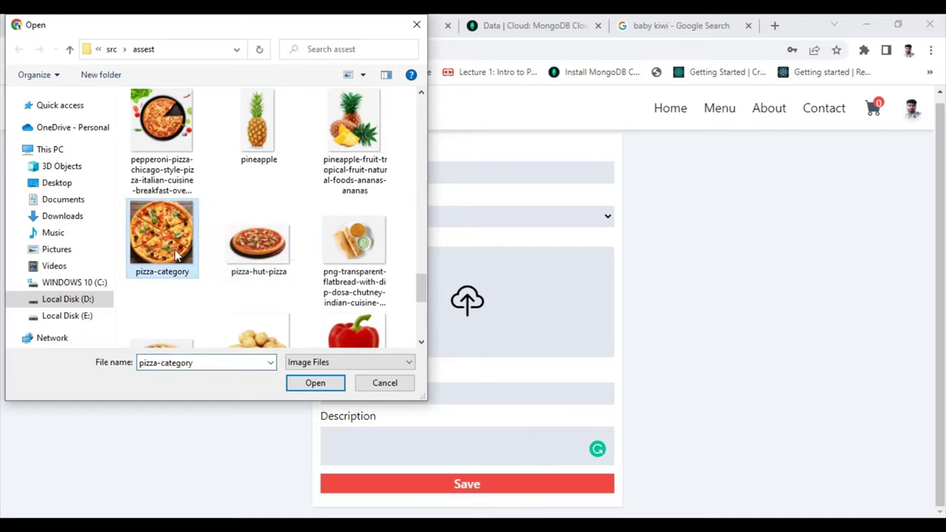
{"action": "left_click", "coordinate": [175, 255]}
{"action": "key", "text": "ctrl+c"}
{"action": "left_click", "coordinate": [176, 237]}
{"action": "left_click", "coordinate": [314, 385]}
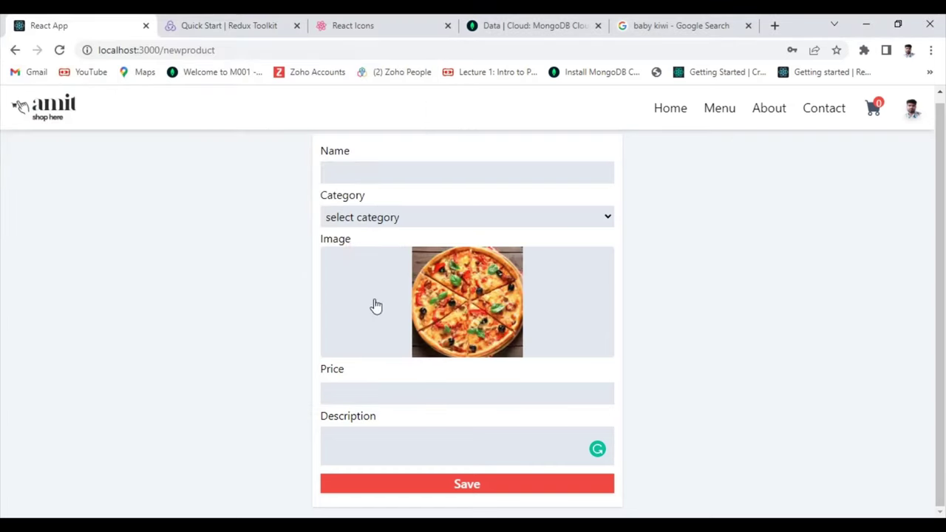
Save a product named pizza in category Pizza, price 199, description 'pizza-category'
{"action": "key", "text": "ctrl+v"}
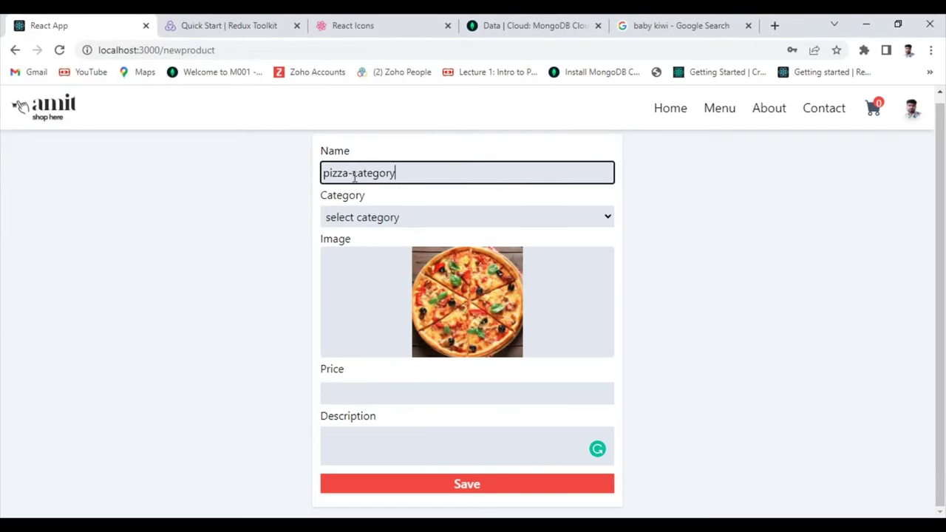
{"action": "left_click_drag", "start_coordinate": [410, 175], "coordinate": [359, 173]}
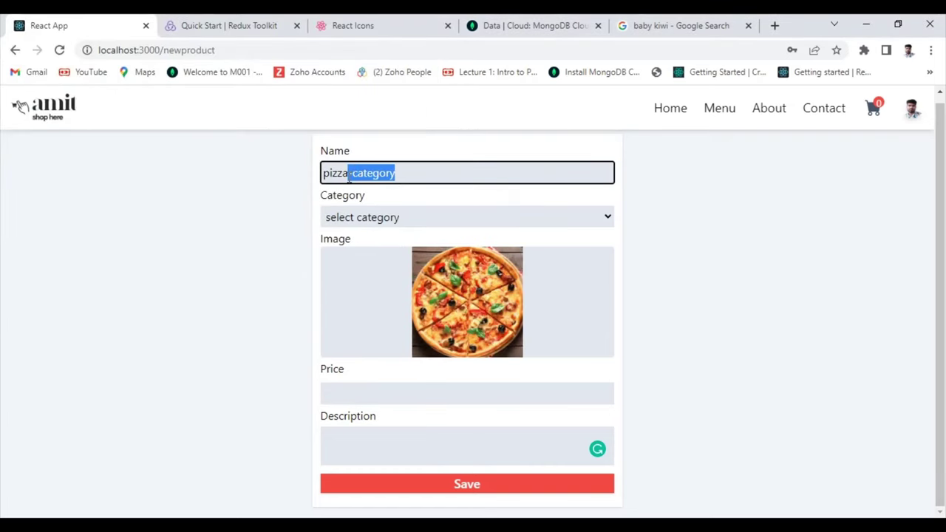
{"action": "key", "text": "BackSpace"}
{"action": "left_click", "coordinate": [340, 216]}
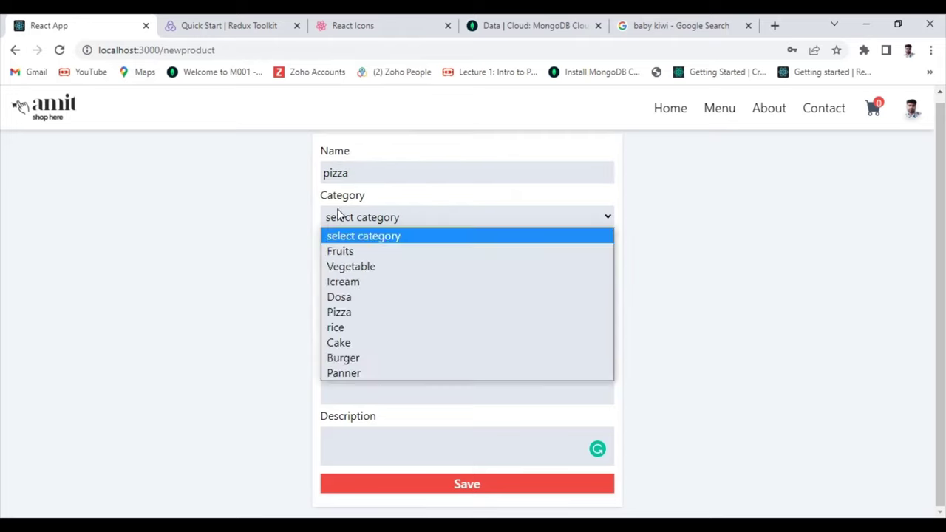
{"action": "left_click", "coordinate": [337, 312]}
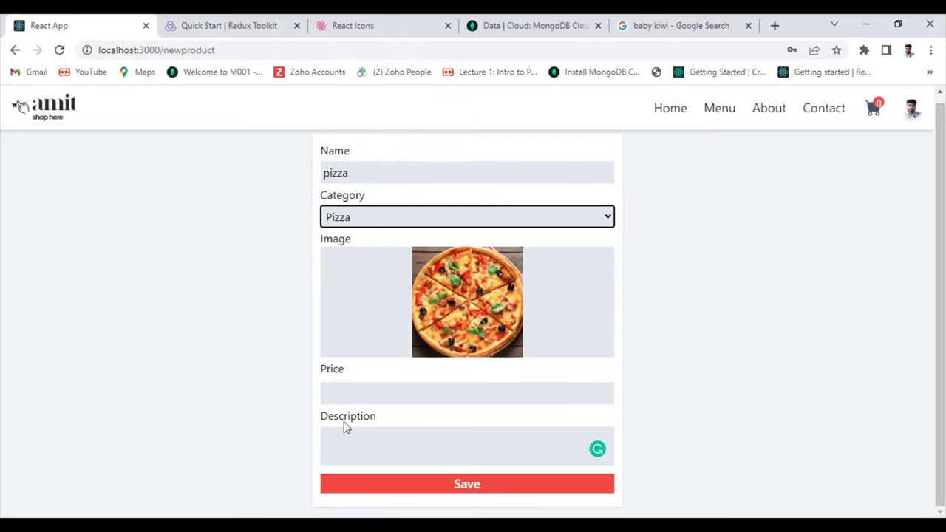
{"action": "left_click", "coordinate": [332, 390]}
{"action": "type", "text": "199"}
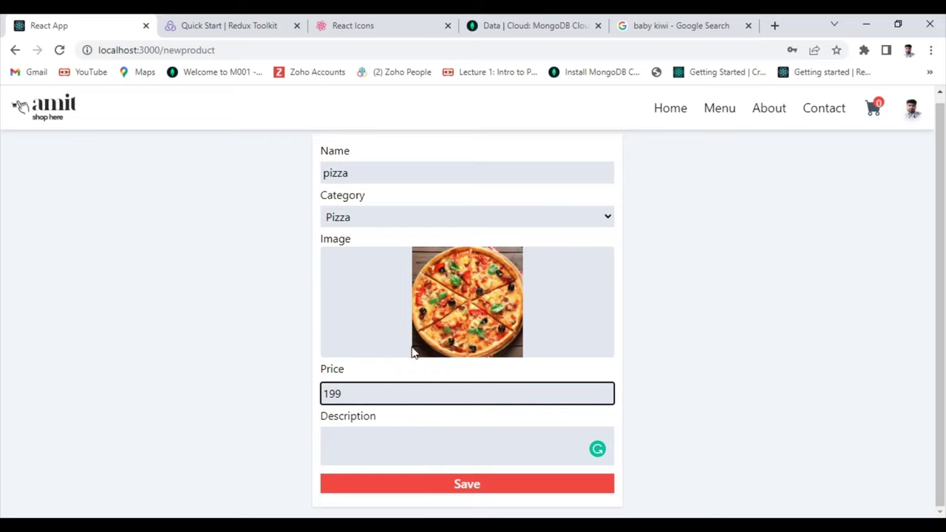
{"action": "left_click", "coordinate": [397, 443]}
{"action": "type", "text": "pizza-category"}
{"action": "left_click", "coordinate": [402, 494]}
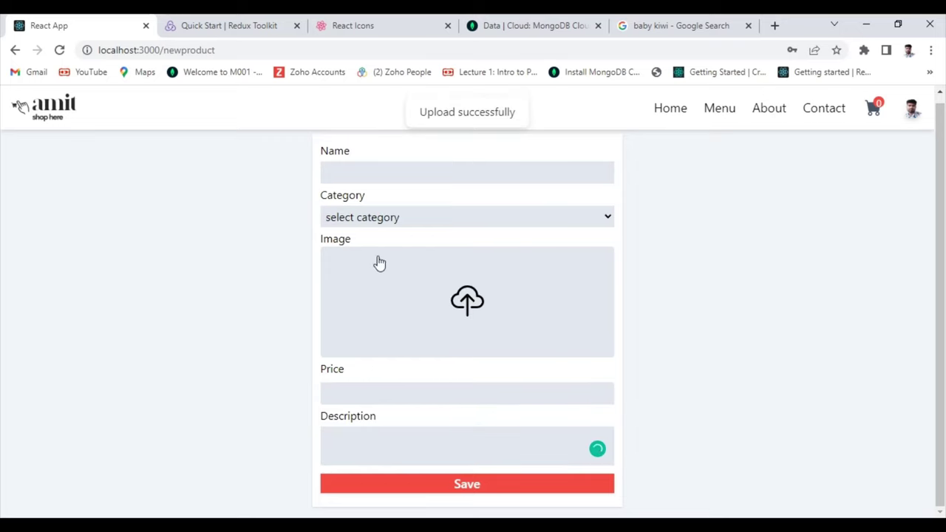
{"action": "left_click", "coordinate": [378, 264]}
Load the pizza-hut-pizza image into the product form
{"action": "scroll", "coordinate": [294, 177], "scroll_direction": "down", "scroll_amount": 15}
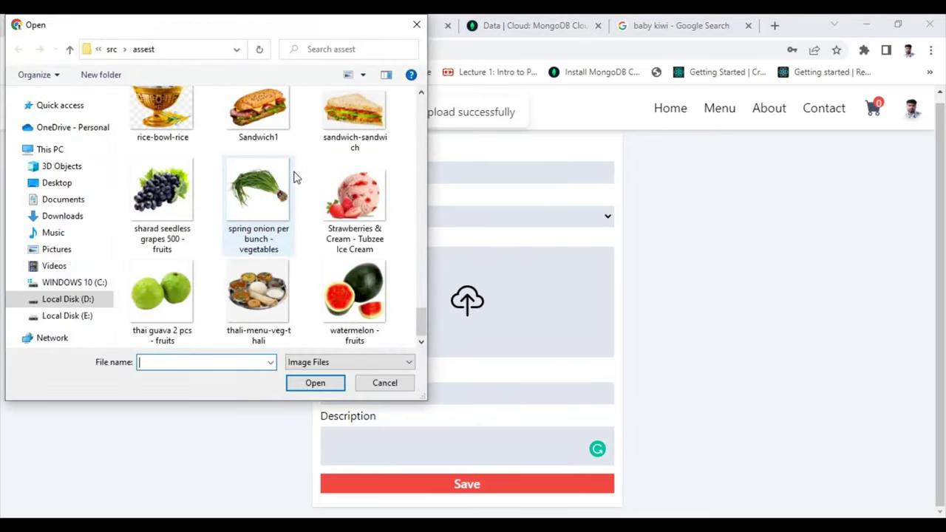
{"action": "scroll", "coordinate": [294, 178], "scroll_direction": "up", "scroll_amount": 5}
{"action": "left_click", "coordinate": [260, 272]}
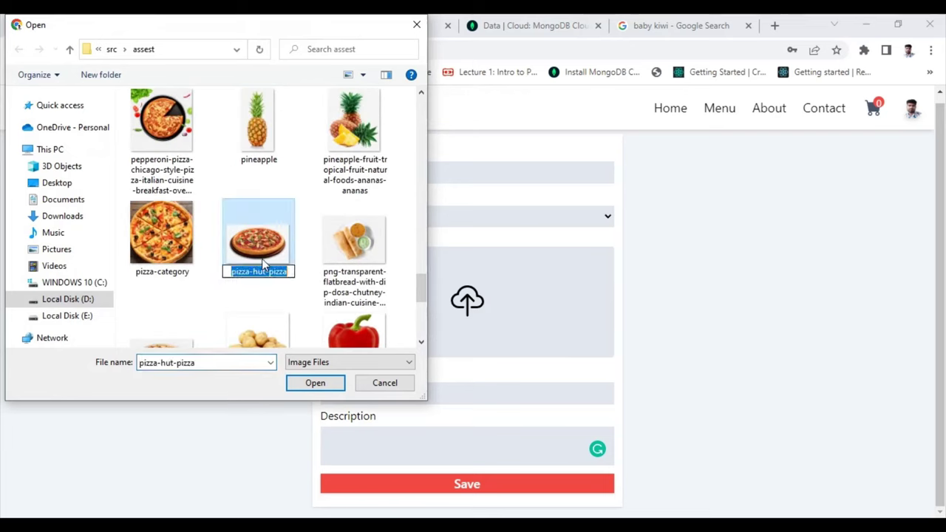
{"action": "left_click", "coordinate": [273, 232]}
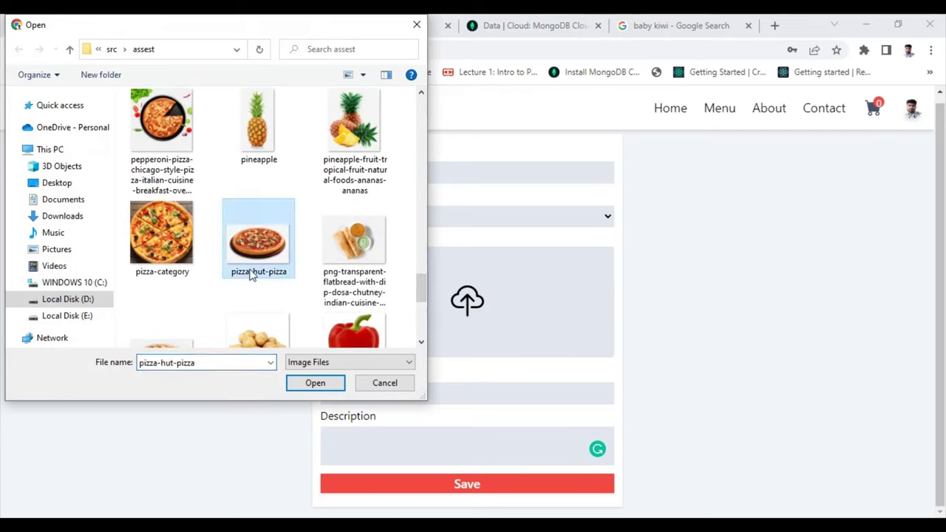
{"action": "left_click", "coordinate": [313, 383]}
Save 'pizza hut pizza' under category Pizza at price 79, with the name pasted as description
{"action": "left_click", "coordinate": [415, 173]}
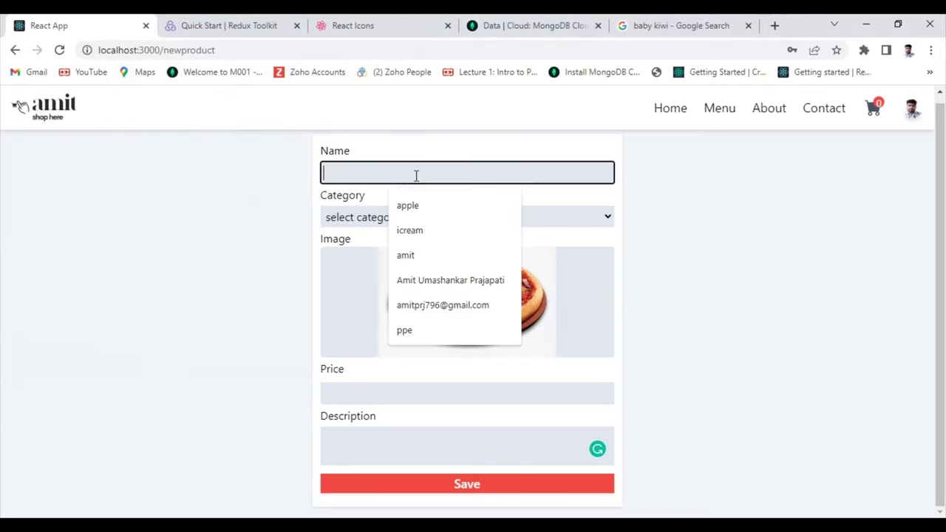
{"action": "type", "text": "pizza-hut-pizza"}
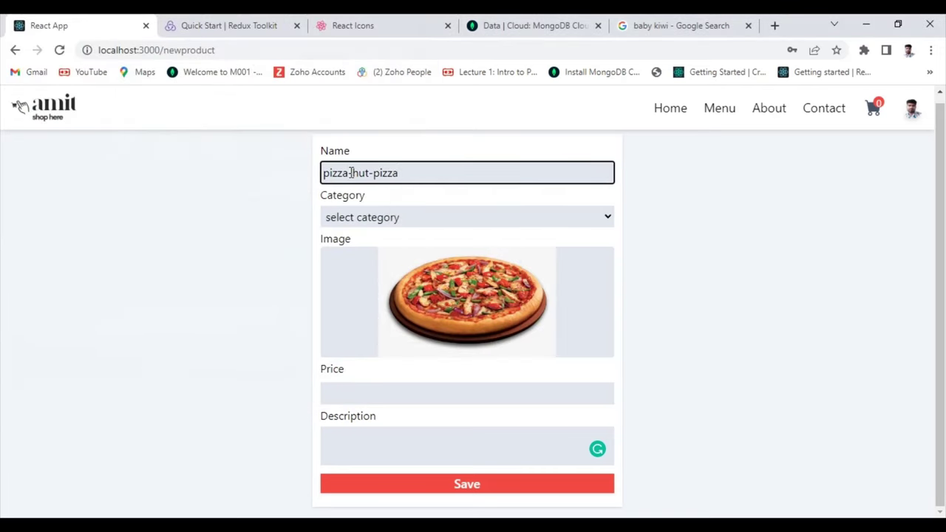
{"action": "left_click", "coordinate": [352, 173]}
{"action": "key", "text": "BackSpace"}
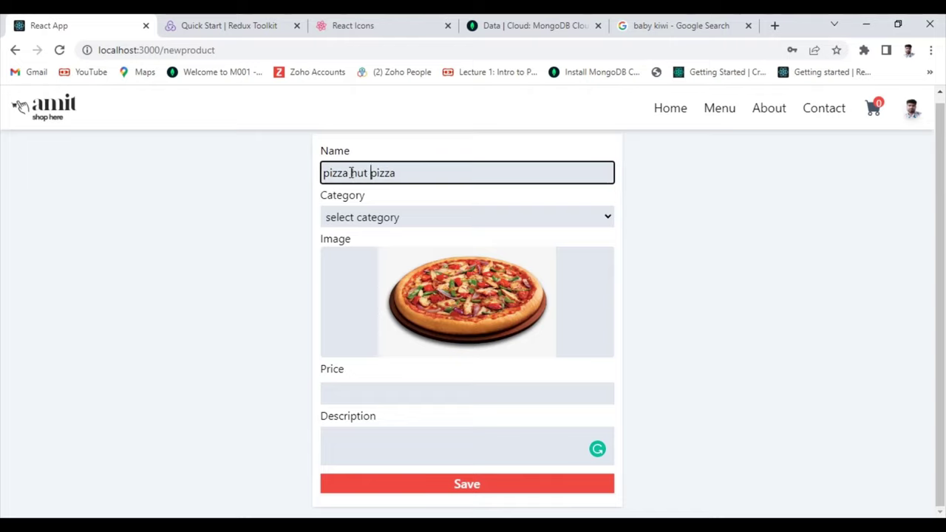
{"action": "left_click", "coordinate": [350, 217]}
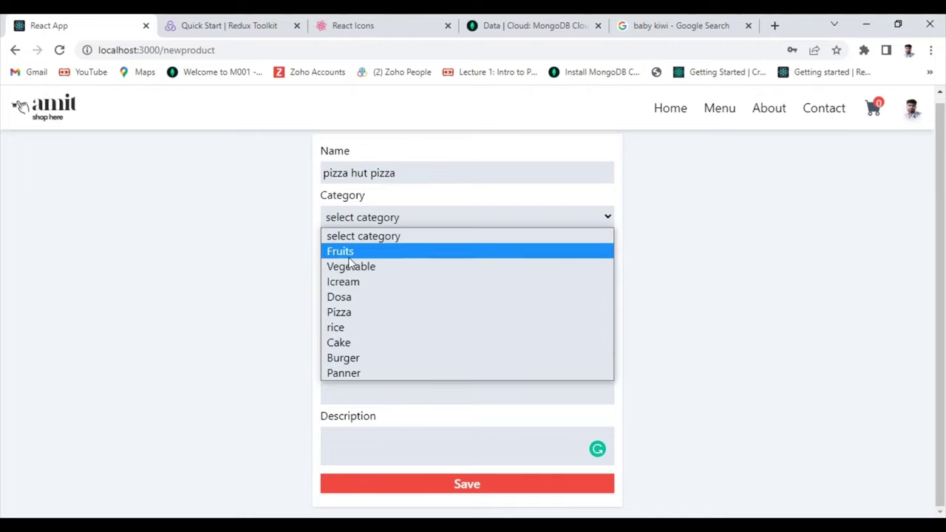
{"action": "left_click", "coordinate": [338, 310]}
{"action": "left_click", "coordinate": [358, 396]}
{"action": "type", "text": "79"}
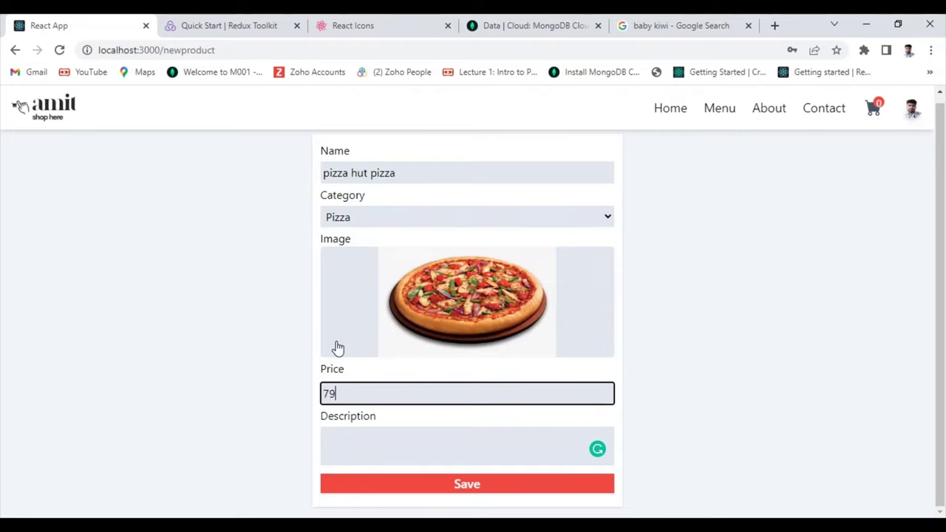
{"action": "left_click", "coordinate": [360, 441]}
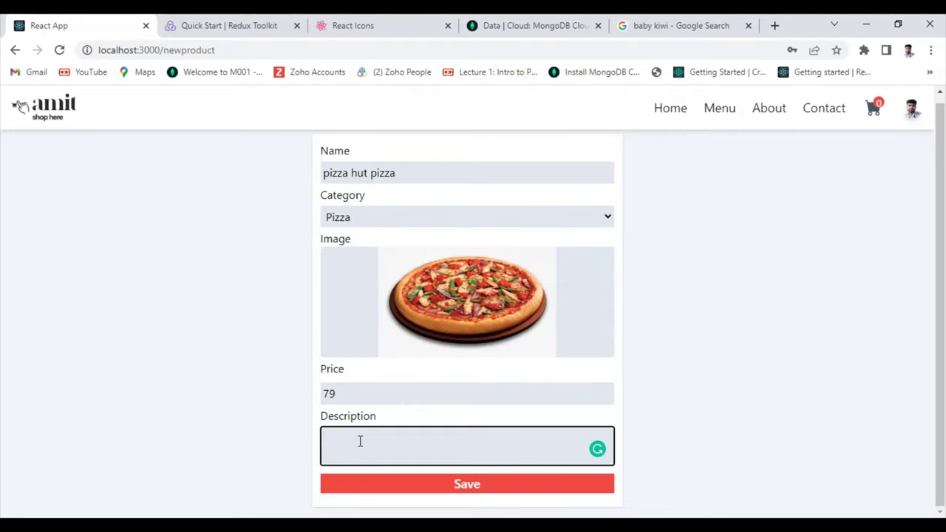
{"action": "type", "text": "pizza-hut-pizza"}
{"action": "left_click", "coordinate": [363, 481]}
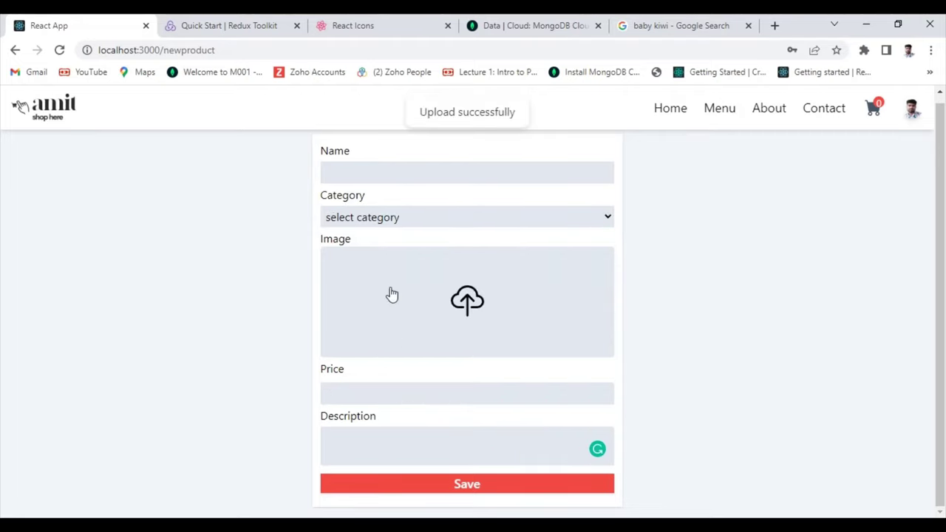
{"action": "left_click", "coordinate": [391, 295]}
Load the potato per kg image into the product form
{"action": "scroll", "coordinate": [306, 227], "scroll_direction": "down", "scroll_amount": 15}
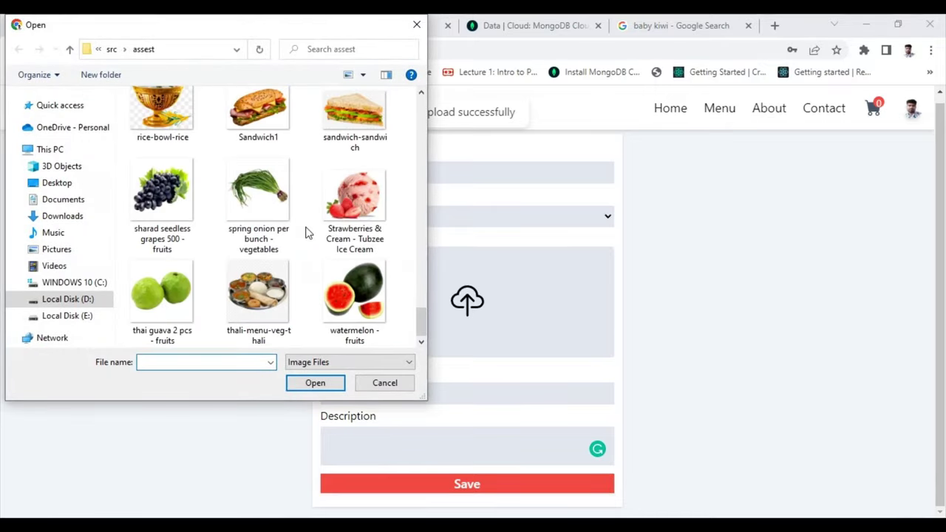
{"action": "scroll", "coordinate": [280, 214], "scroll_direction": "up", "scroll_amount": 5}
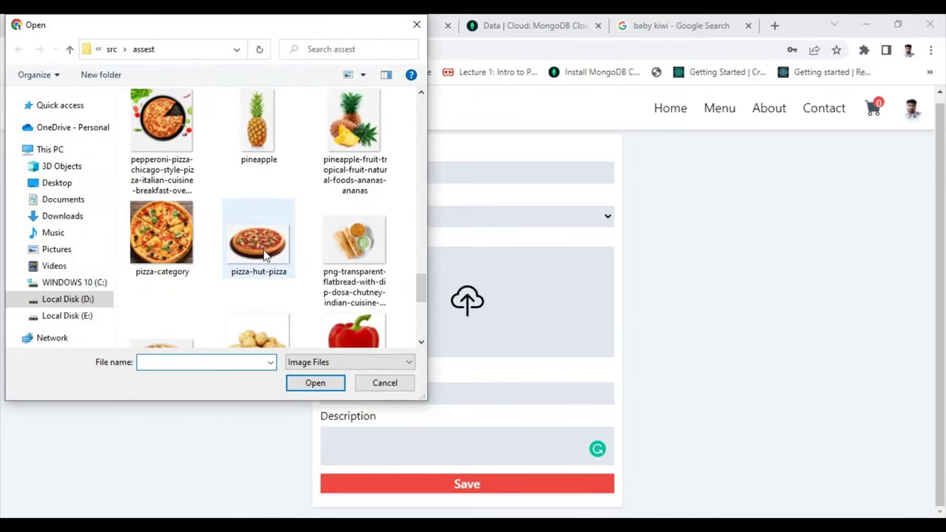
{"action": "left_click", "coordinate": [355, 261]}
{"action": "scroll", "coordinate": [329, 272], "scroll_direction": "down", "scroll_amount": 3}
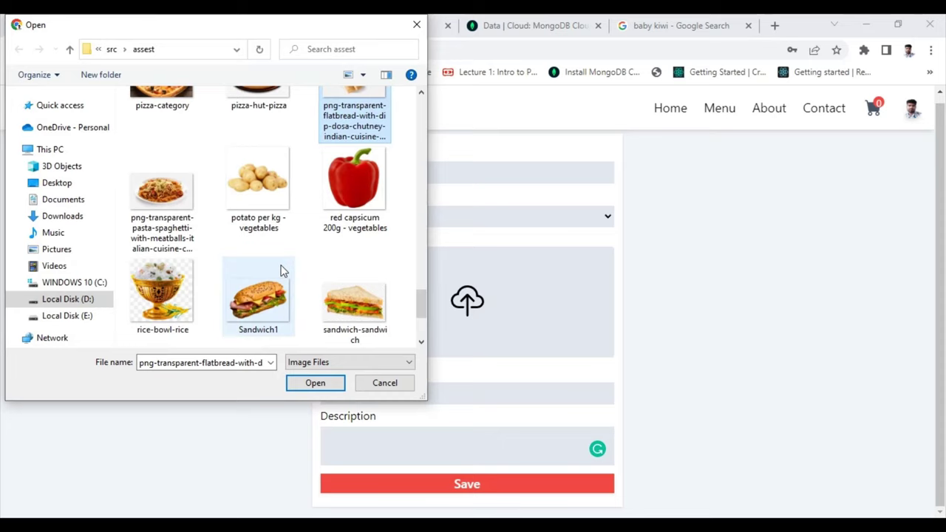
{"action": "left_click", "coordinate": [163, 230]}
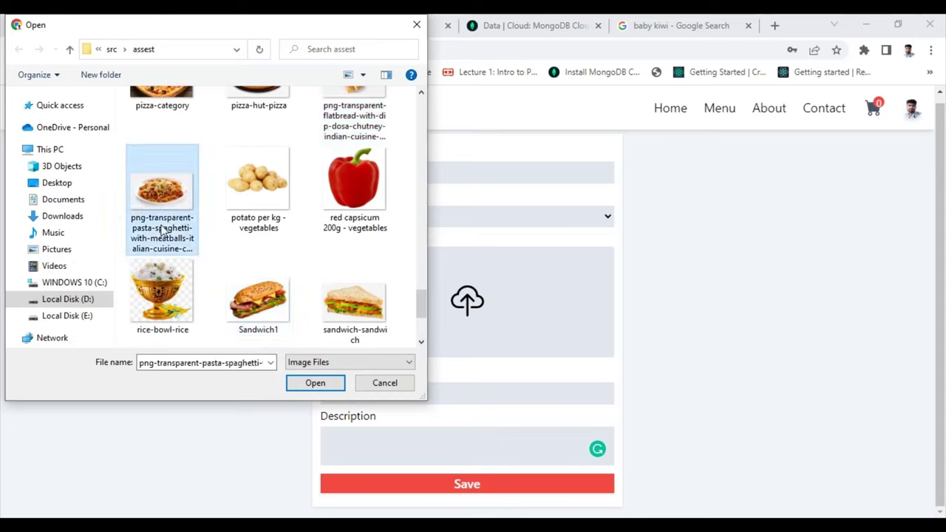
{"action": "left_click", "coordinate": [255, 202]}
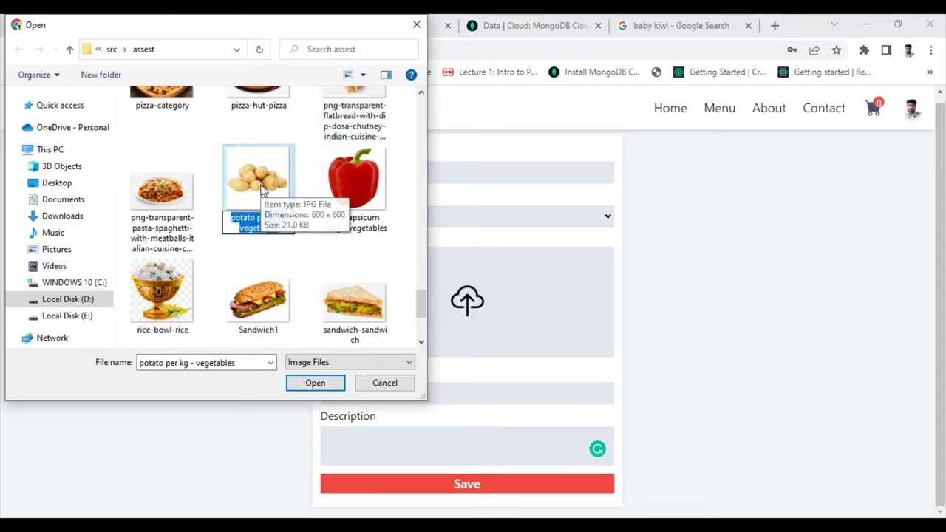
{"action": "left_click", "coordinate": [314, 384]}
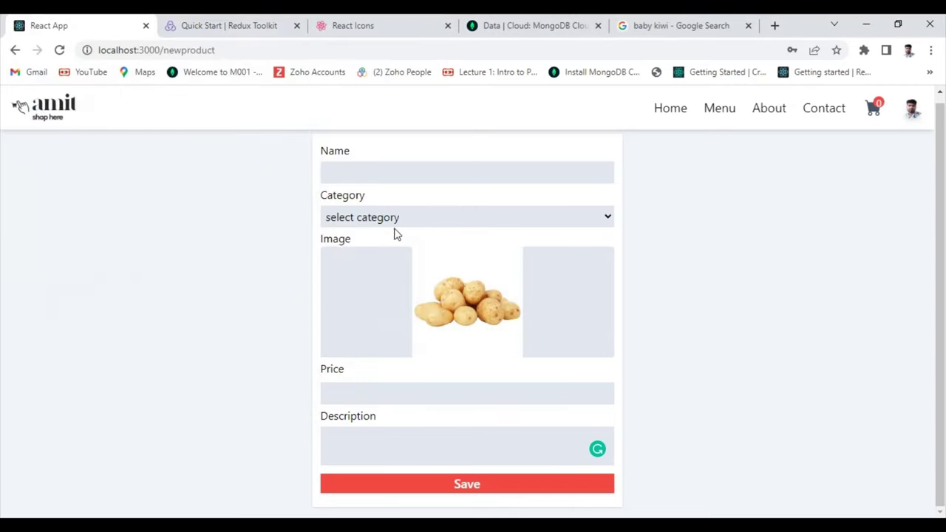
Paste the file name as the product name and trim it to 'potato per kg'
{"action": "left_click", "coordinate": [351, 172]}
{"action": "type", "text": "potato per kg - vegetables"}
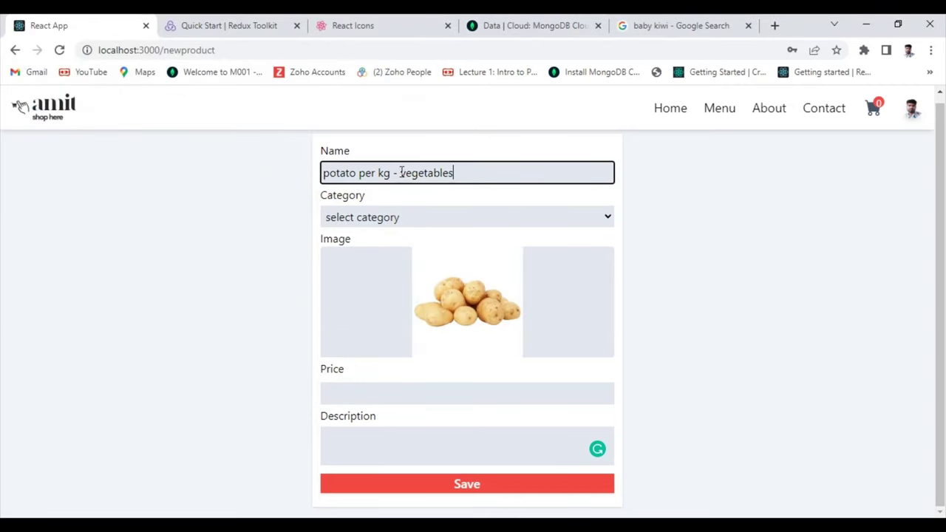
{"action": "double_click", "coordinate": [402, 172]}
{"action": "left_click_drag", "start_coordinate": [402, 173], "coordinate": [390, 177]}
{"action": "key", "text": "BackSpace"}
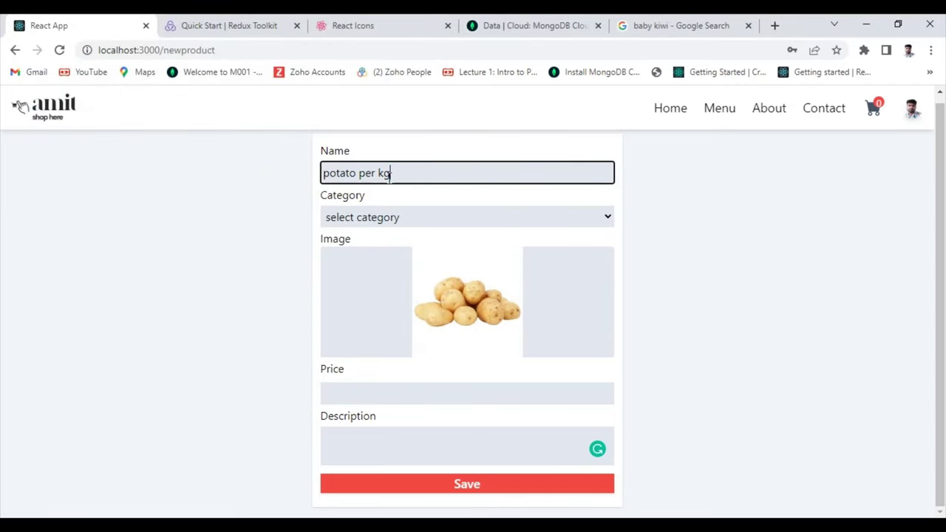
Set category Vegetable and price 20, paste the description, and save the product
{"action": "left_click", "coordinate": [366, 218]}
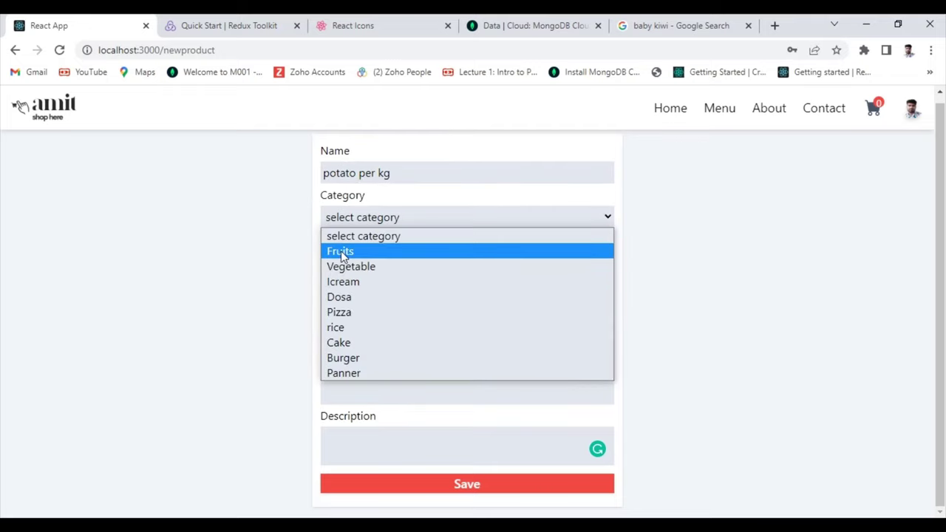
{"action": "left_click", "coordinate": [346, 250]}
{"action": "left_click", "coordinate": [355, 220]}
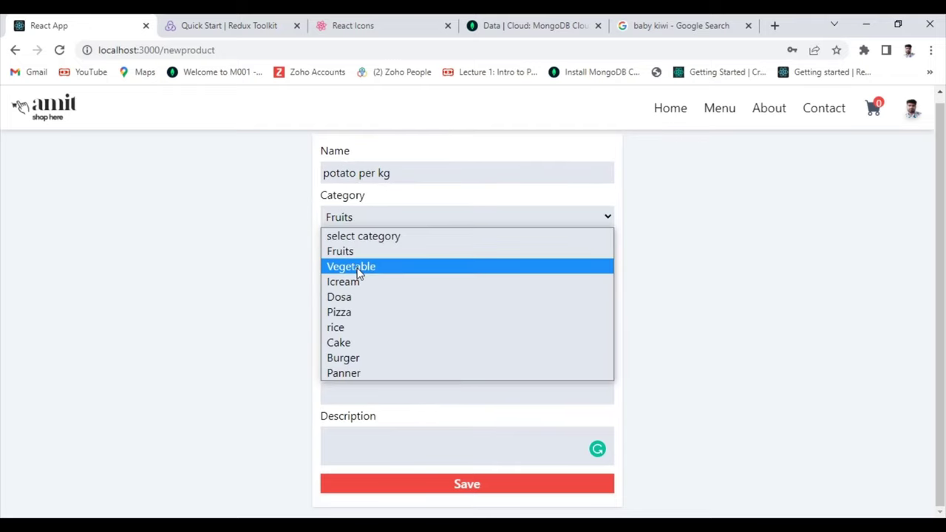
{"action": "left_click", "coordinate": [360, 267]}
{"action": "left_click", "coordinate": [352, 393]}
{"action": "type", "text": "20"}
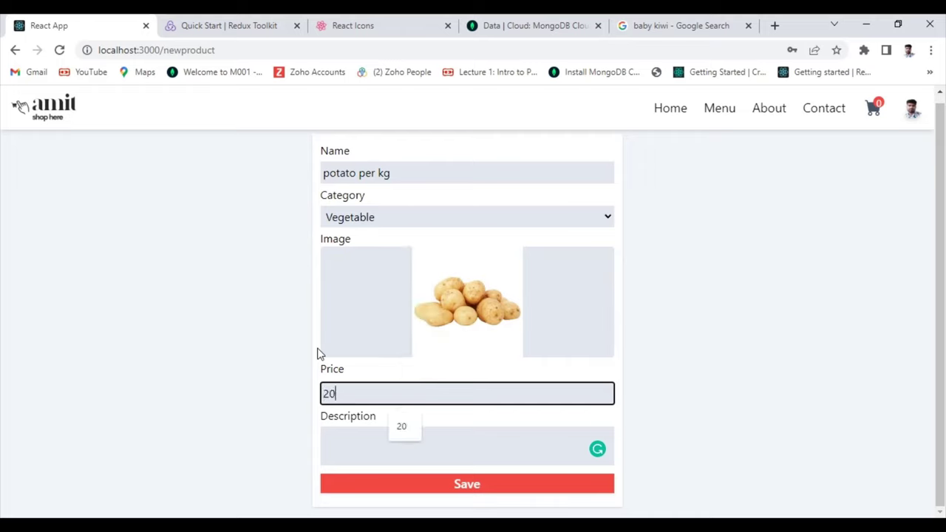
{"action": "left_click", "coordinate": [349, 440]}
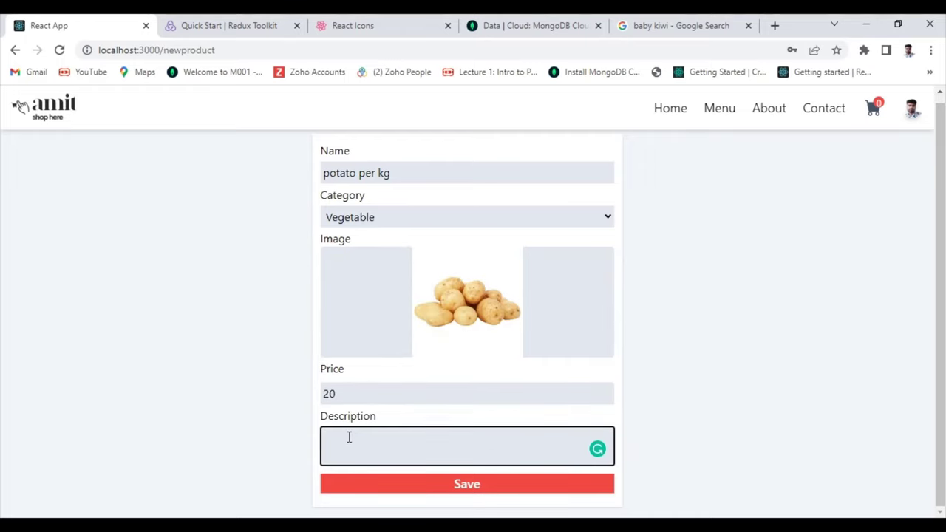
{"action": "type", "text": "potato per kg - vegetables"}
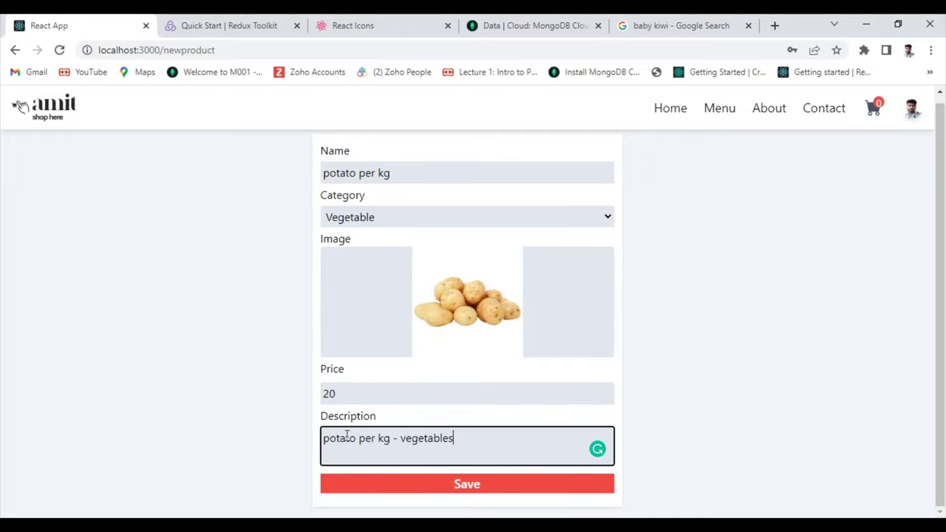
{"action": "left_click", "coordinate": [386, 479]}
{"action": "left_click", "coordinate": [374, 293]}
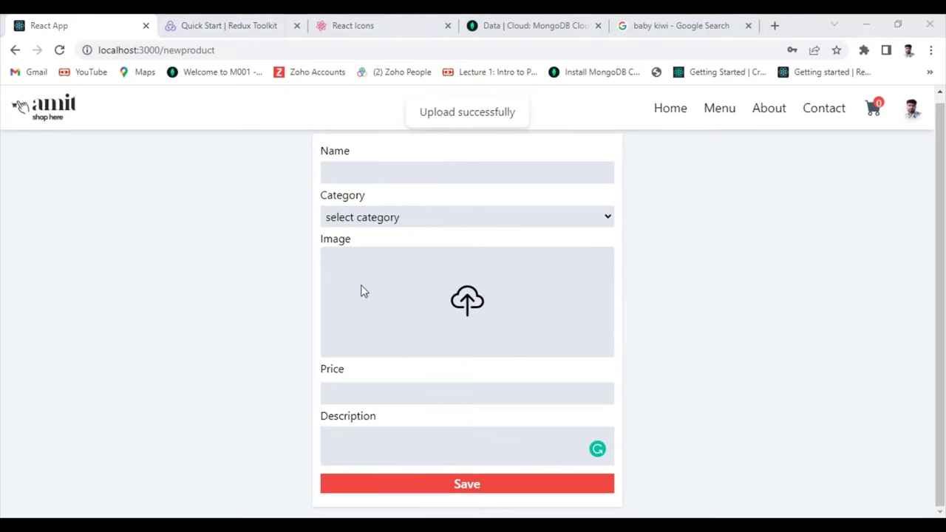
Load the red capsicum 200g image into the product form
{"action": "scroll", "coordinate": [325, 209], "scroll_direction": "down", "scroll_amount": 15}
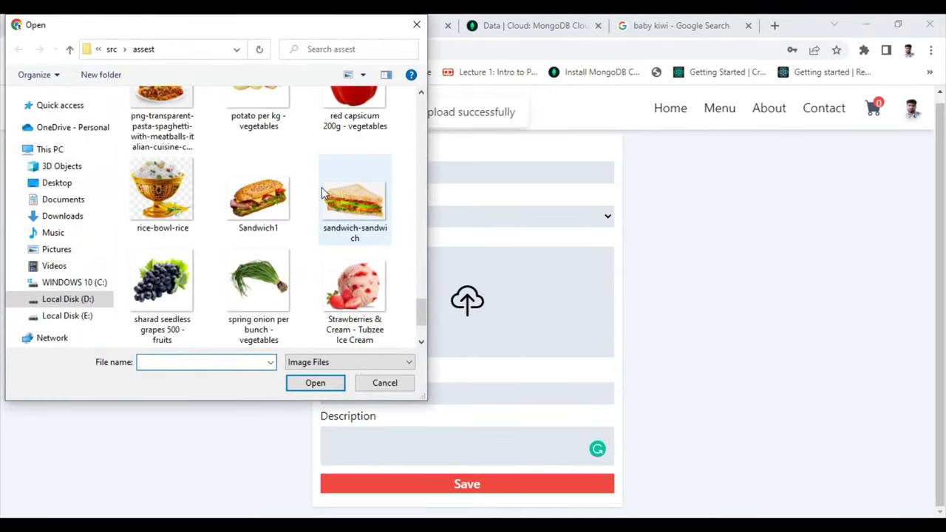
{"action": "scroll", "coordinate": [321, 187], "scroll_direction": "down", "scroll_amount": 1}
{"action": "scroll", "coordinate": [322, 190], "scroll_direction": "up", "scroll_amount": 1}
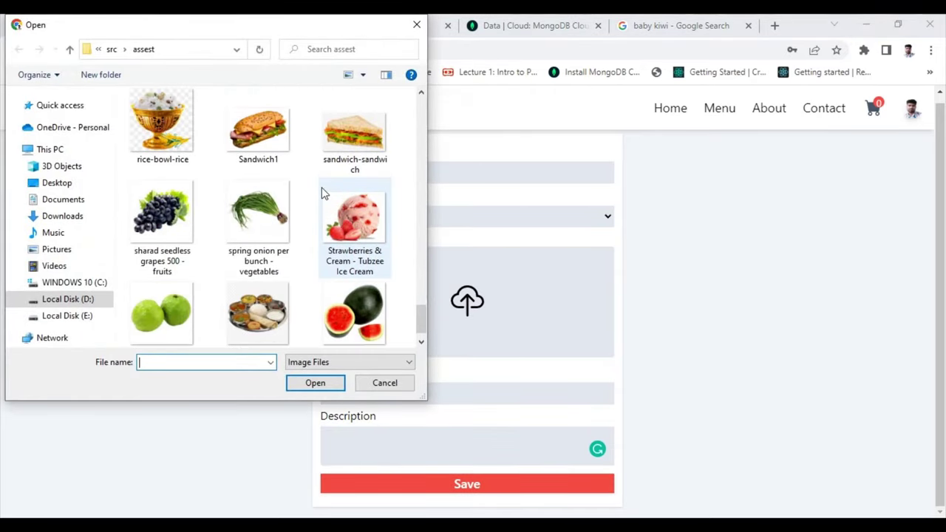
{"action": "scroll", "coordinate": [205, 169], "scroll_direction": "up", "scroll_amount": 1}
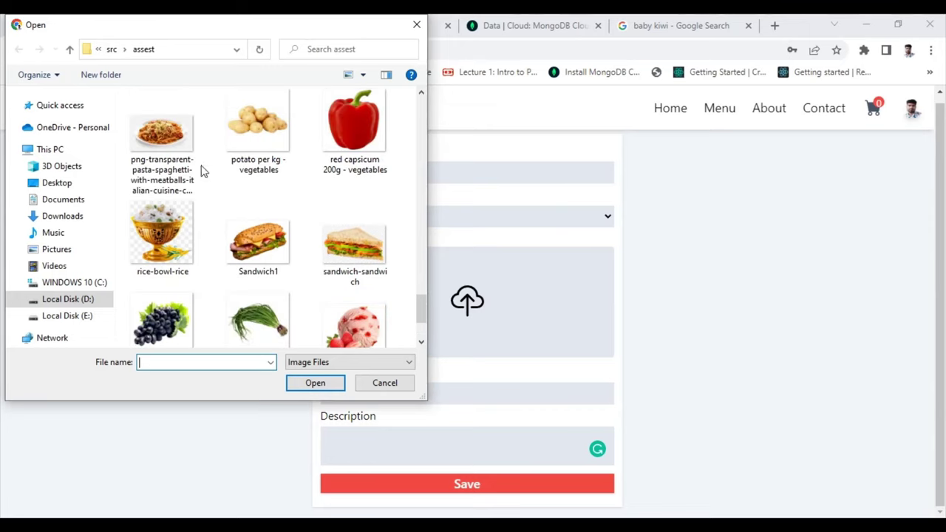
{"action": "left_click", "coordinate": [358, 156]}
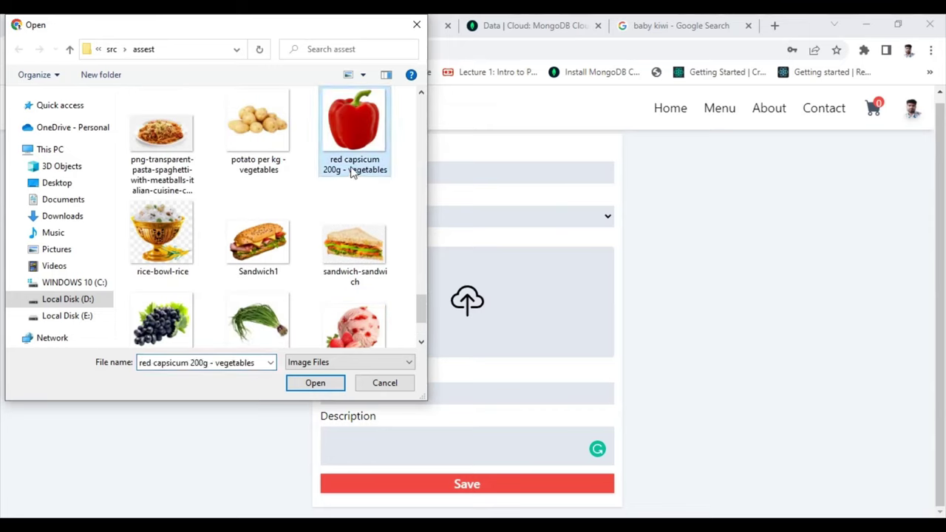
{"action": "left_click", "coordinate": [352, 167]}
{"action": "key", "text": "ctrl+c"}
{"action": "left_click", "coordinate": [313, 383]}
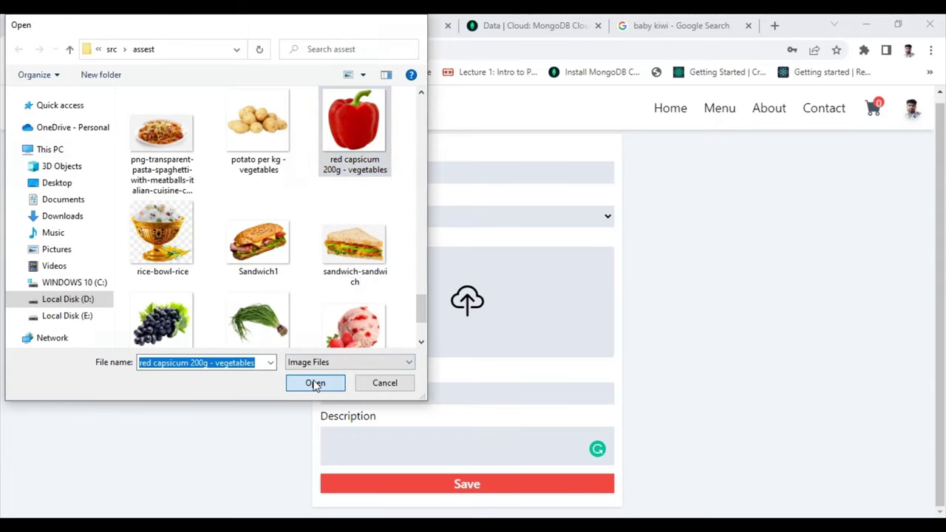
{"action": "left_click", "coordinate": [314, 383]}
Save 'red capsicum 200g' under Vegetable at price 50, with the name pasted as description
{"action": "left_click", "coordinate": [356, 170]}
{"action": "key", "text": "ctrl+v"}
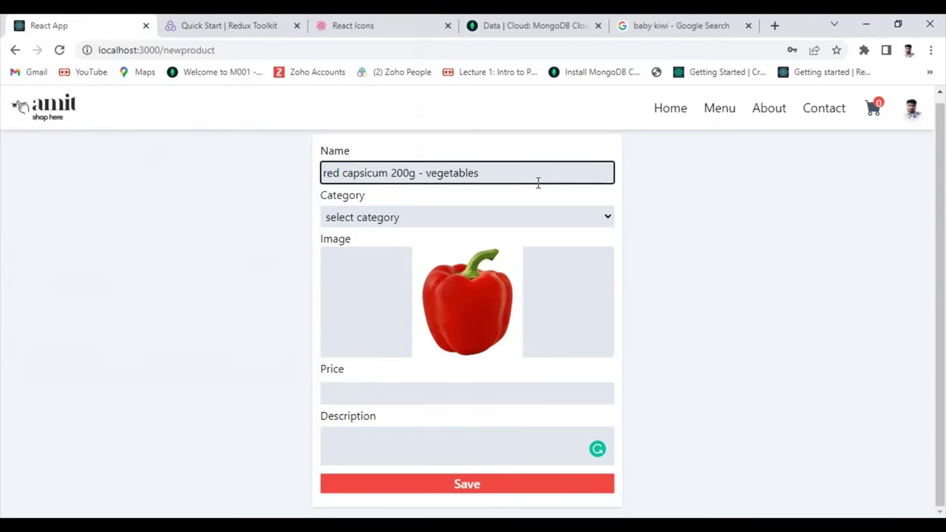
{"action": "left_click_drag", "start_coordinate": [539, 182], "coordinate": [426, 184]}
{"action": "key", "text": "BackSpace"}
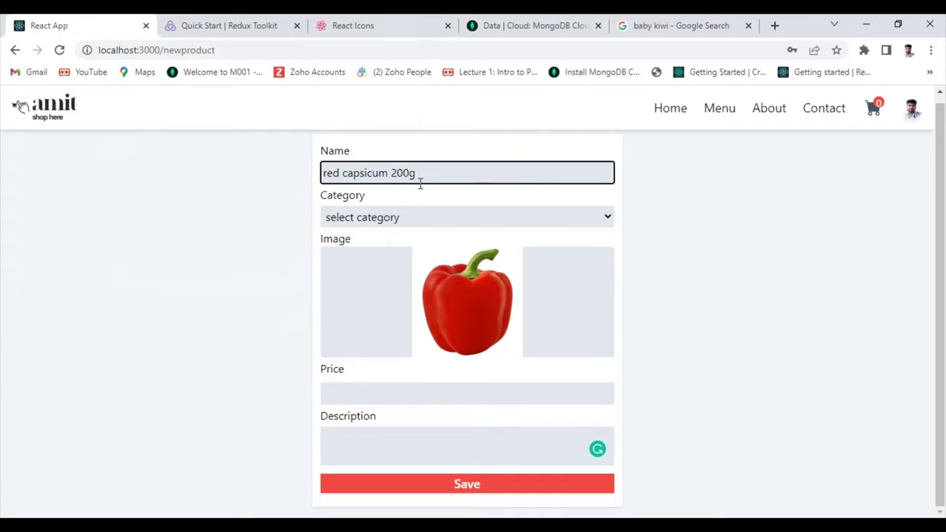
{"action": "left_click", "coordinate": [398, 222]}
{"action": "left_click", "coordinate": [375, 277]}
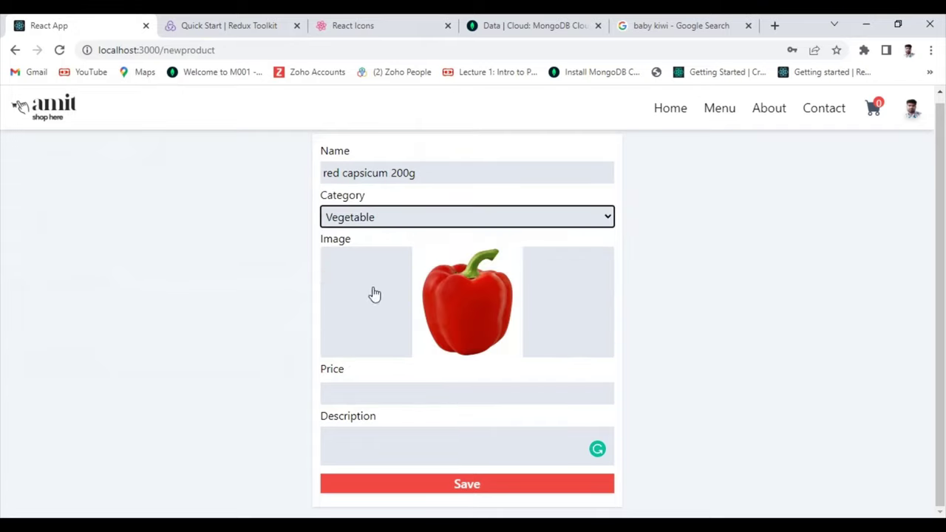
{"action": "left_click", "coordinate": [367, 395]}
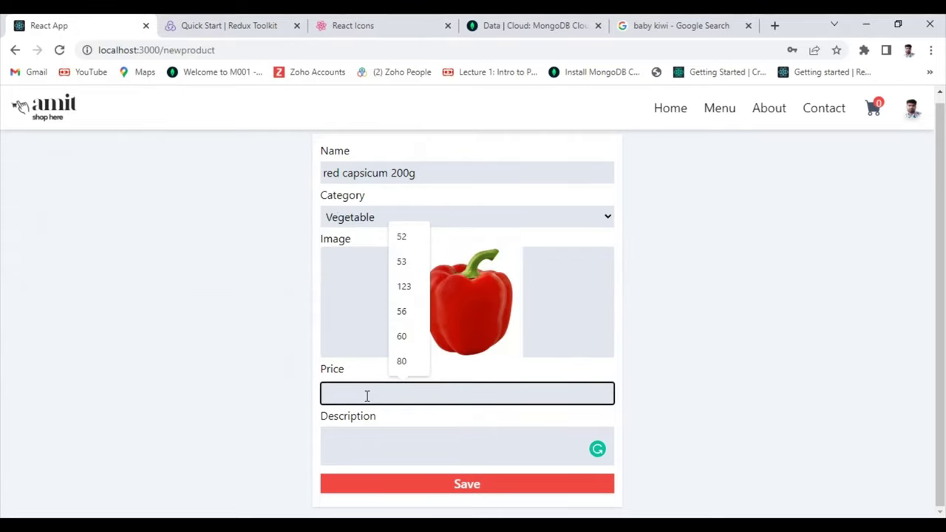
{"action": "type", "text": "50"}
{"action": "left_click", "coordinate": [368, 436]}
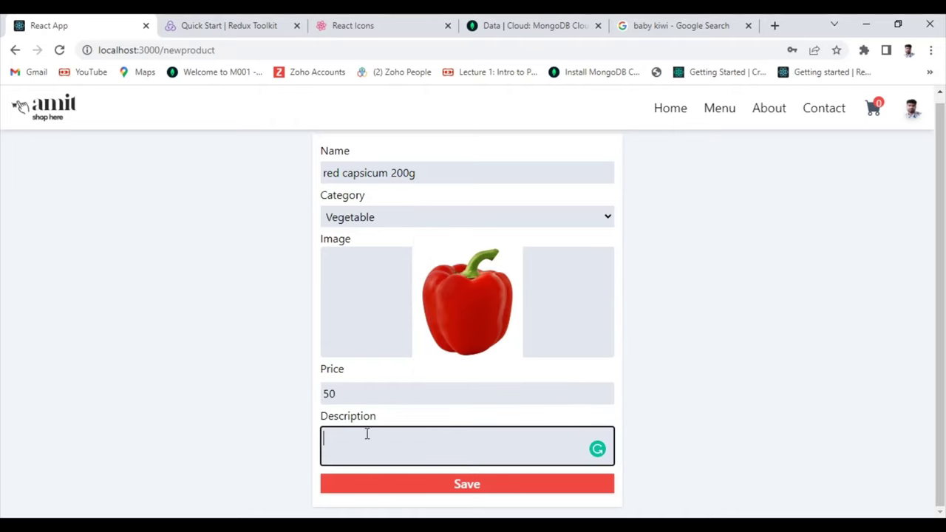
{"action": "key", "text": "ctrl+v"}
{"action": "left_click", "coordinate": [389, 484]}
Load the rice-bowl-rice image into the product form
{"action": "left_click", "coordinate": [412, 326]}
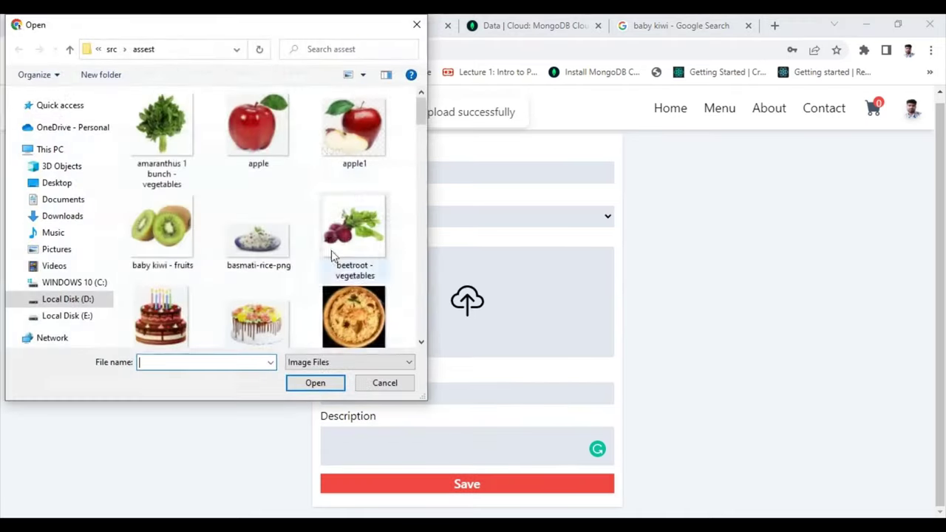
{"action": "scroll", "coordinate": [302, 226], "scroll_direction": "down", "scroll_amount": 10}
{"action": "scroll", "coordinate": [303, 229], "scroll_direction": "down", "scroll_amount": 8}
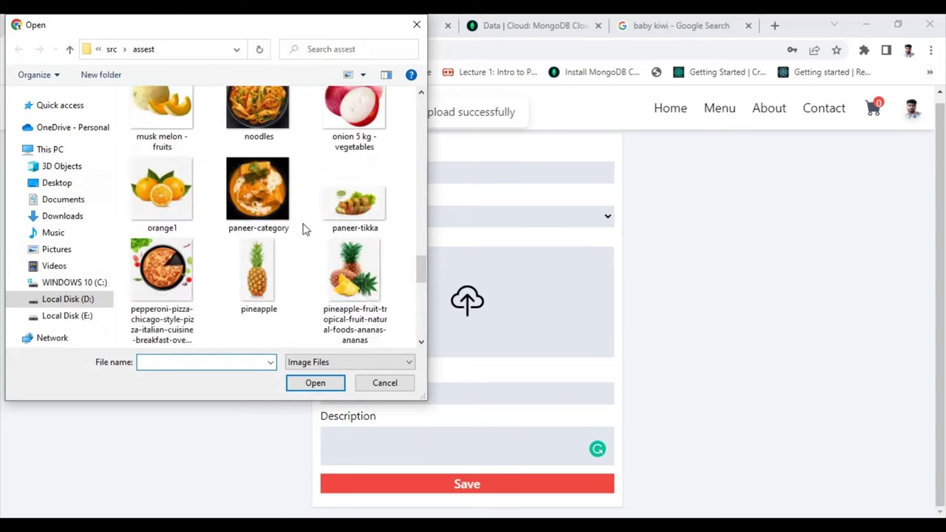
{"action": "left_click", "coordinate": [145, 194]}
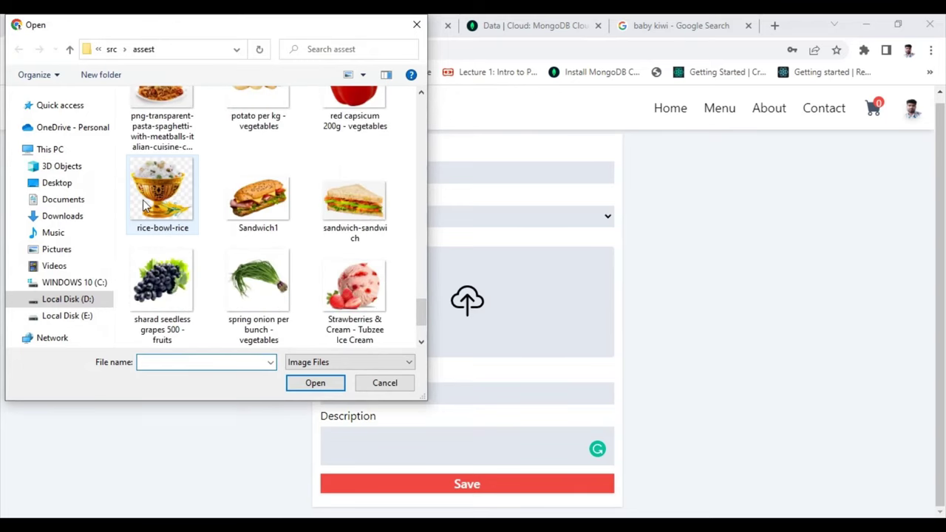
{"action": "left_click", "coordinate": [144, 206]}
{"action": "key", "text": "ctrl+c"}
{"action": "left_click", "coordinate": [147, 188]}
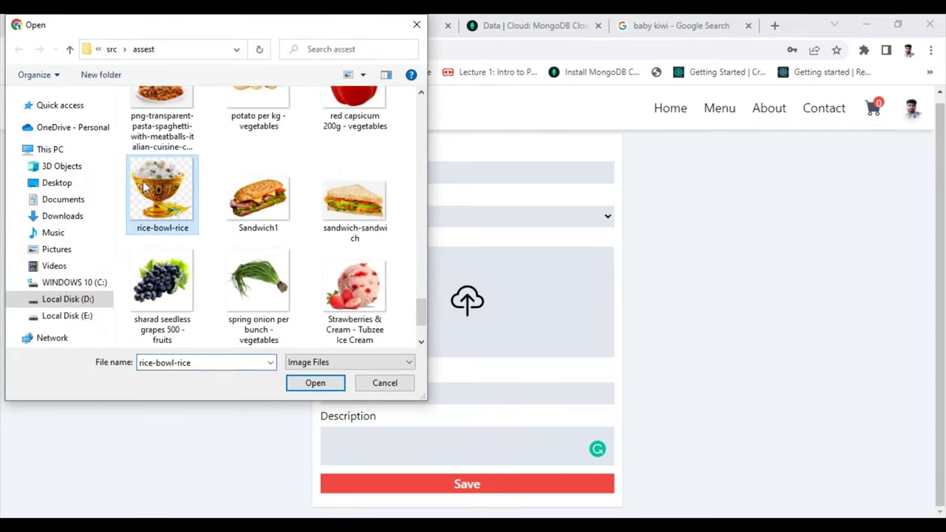
{"action": "left_click", "coordinate": [315, 383]}
Save 'rice bowl rice' under category rice at price 599, with the file name as description
{"action": "left_click", "coordinate": [346, 176]}
{"action": "key", "text": "ctrl+v"}
{"action": "left_click", "coordinate": [351, 222]}
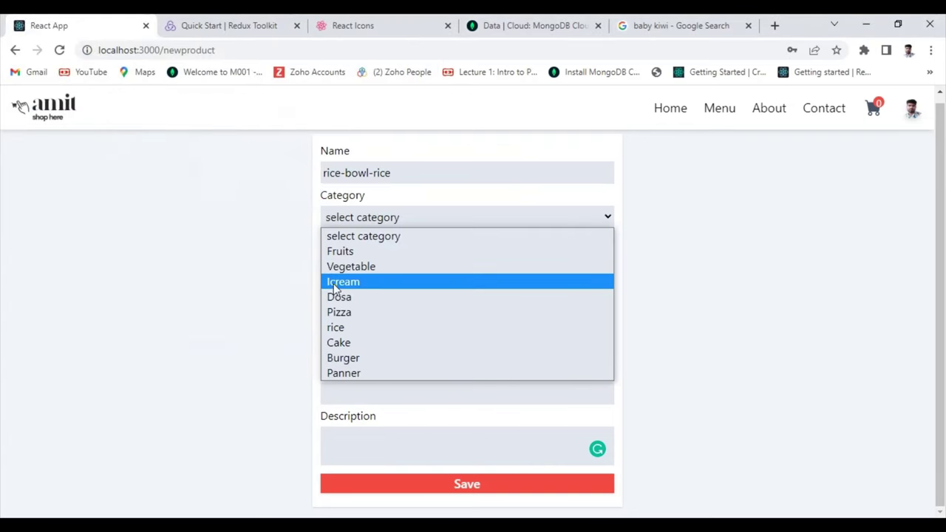
{"action": "left_click", "coordinate": [340, 327]}
{"action": "left_click", "coordinate": [344, 173]}
{"action": "key", "text": "BackSpace"}
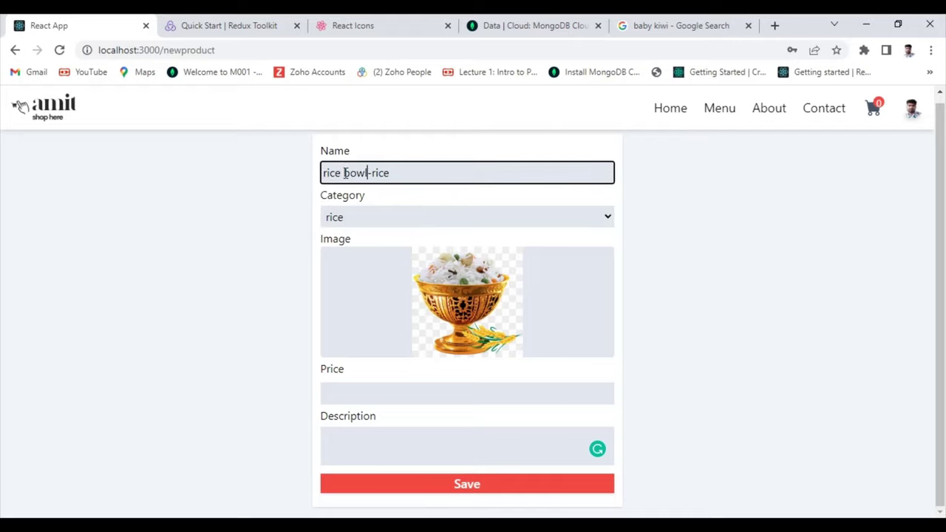
{"action": "left_click", "coordinate": [348, 394]}
{"action": "type", "text": "599"}
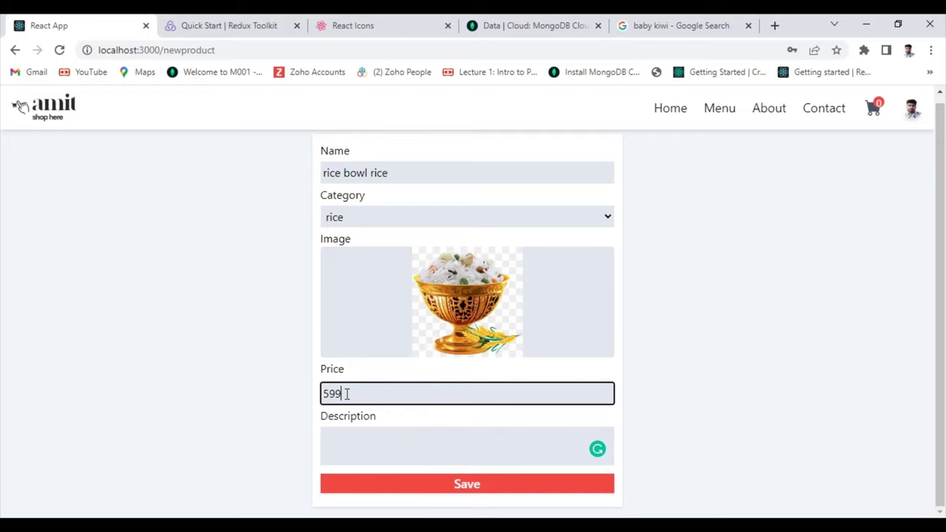
{"action": "left_click", "coordinate": [347, 454]}
{"action": "key", "text": "ctrl+v"}
{"action": "left_click", "coordinate": [355, 485]}
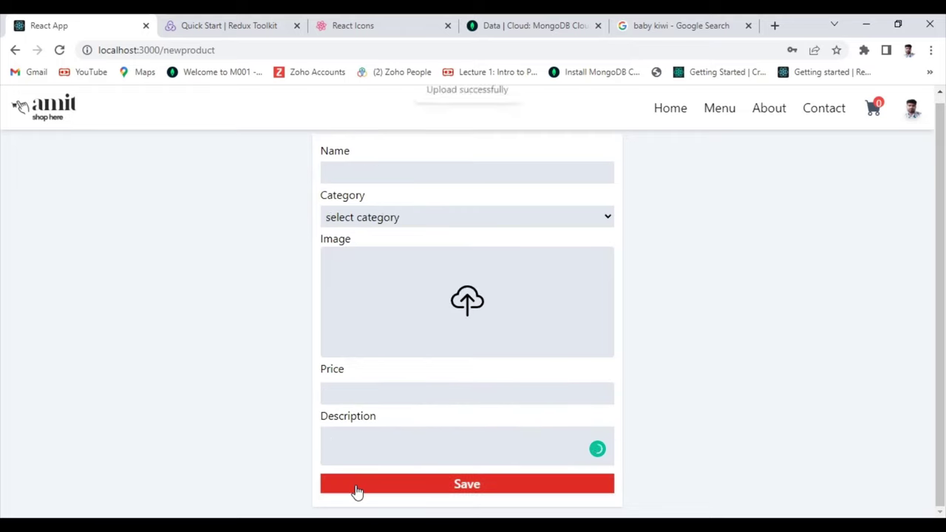
Load the Sandwich1 image into the product form
{"action": "left_click", "coordinate": [351, 294]}
{"action": "scroll", "coordinate": [281, 232], "scroll_direction": "down", "scroll_amount": 15}
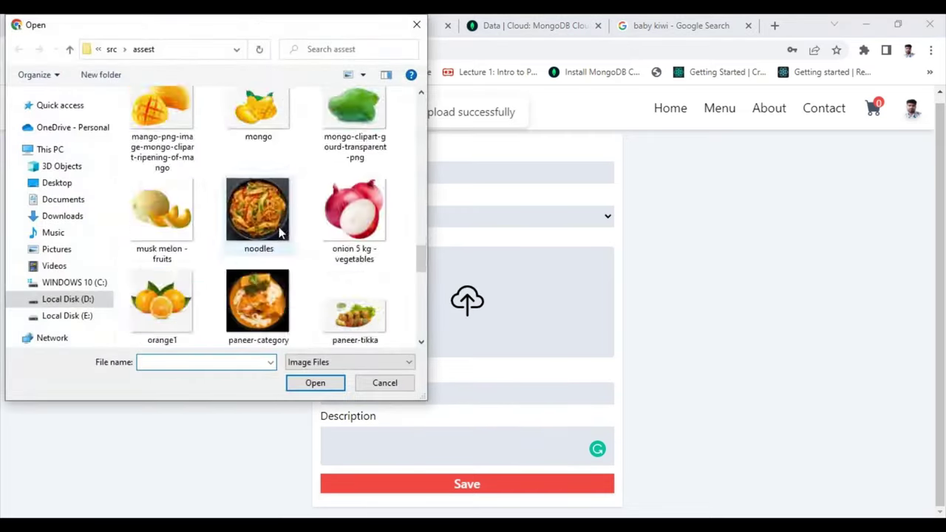
{"action": "scroll", "coordinate": [235, 207], "scroll_direction": "up", "scroll_amount": 1}
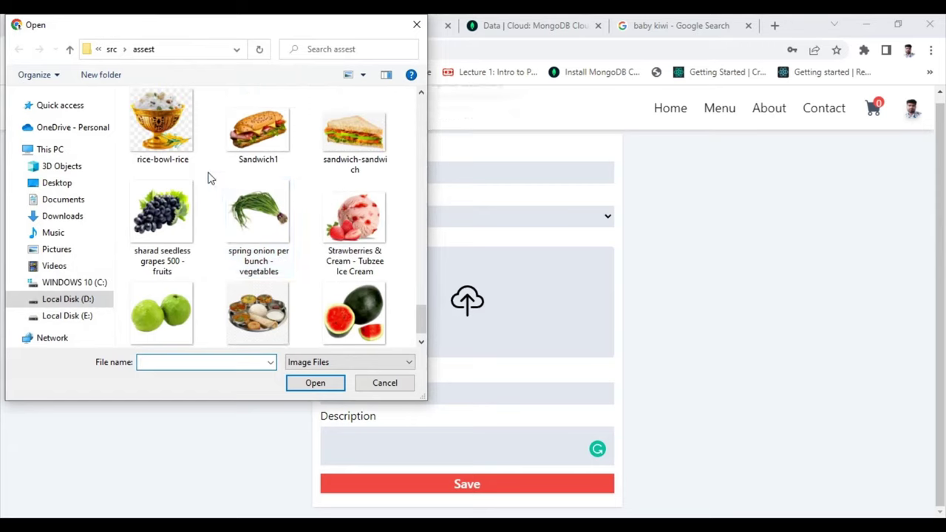
{"action": "left_click", "coordinate": [255, 143]}
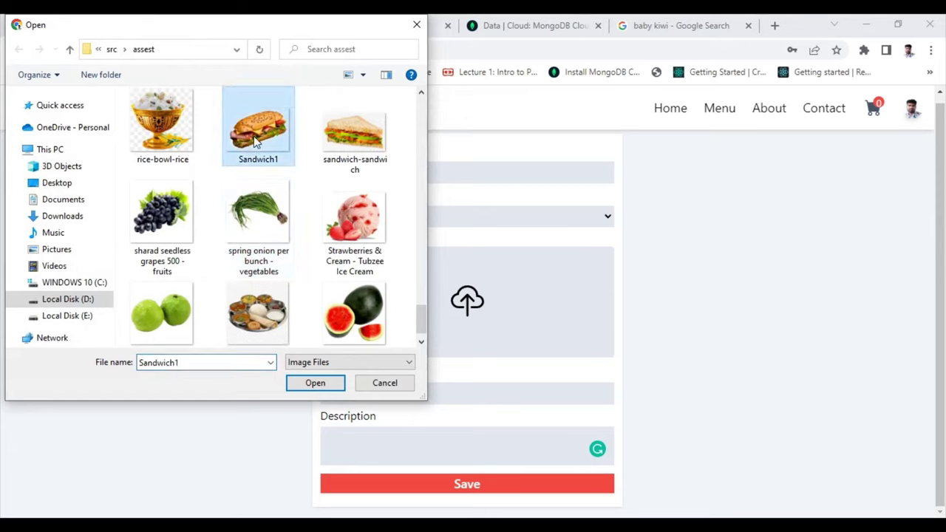
{"action": "left_click", "coordinate": [255, 142]}
{"action": "key", "text": "ctrl+c"}
{"action": "key", "text": "Escape"}
{"action": "left_click", "coordinate": [327, 383]}
Enter the product name Sandwich and browse the available product categories
{"action": "left_click", "coordinate": [331, 167]}
{"action": "key", "text": "ctrl+v"}
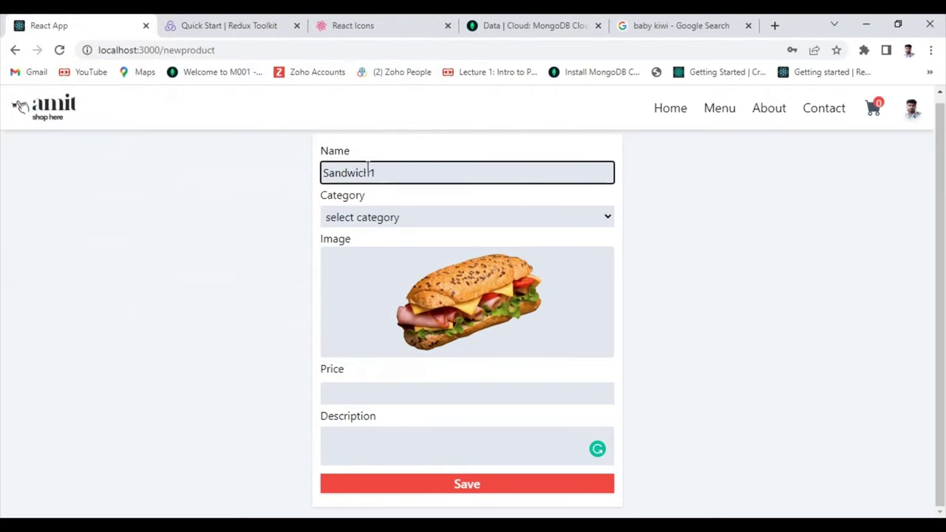
{"action": "left_click", "coordinate": [377, 217]}
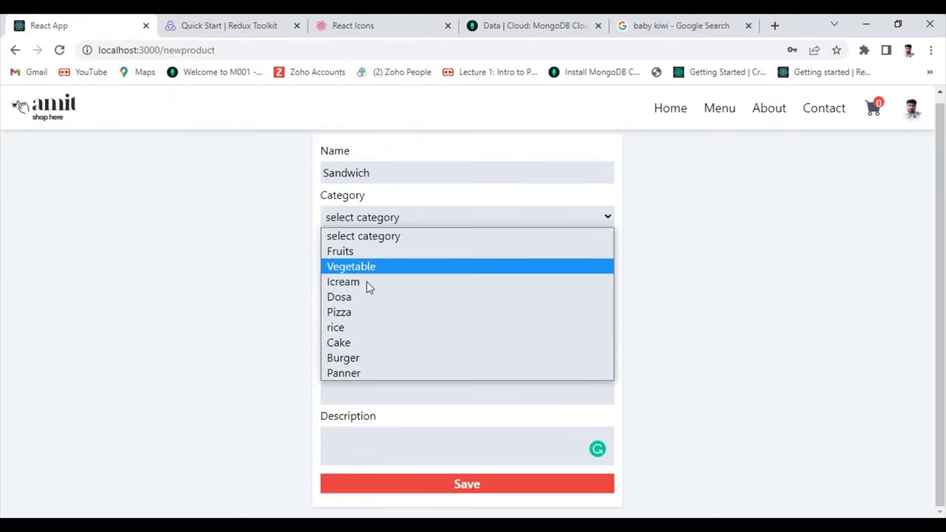
{"action": "left_click", "coordinate": [380, 172]}
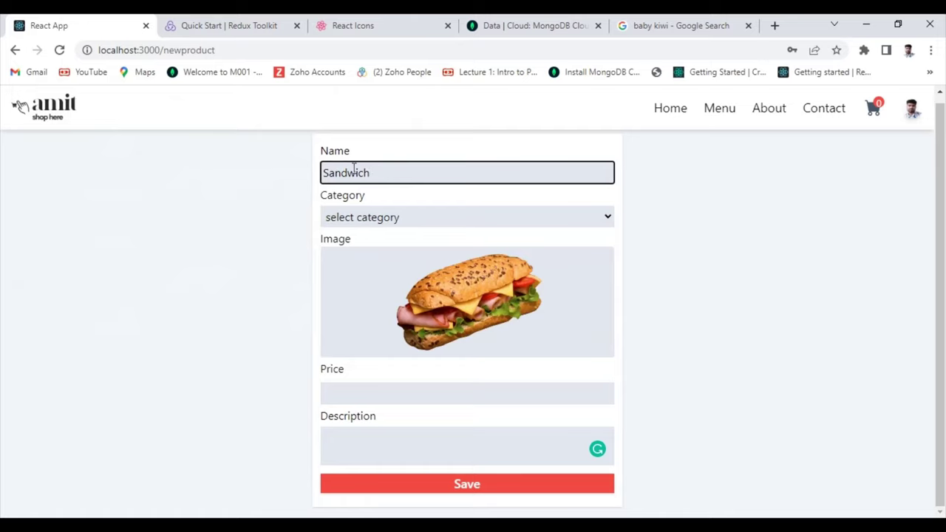
{"action": "double_click", "coordinate": [354, 167]}
{"action": "key", "text": "ctrl+v"}
{"action": "left_click_drag", "start_coordinate": [359, 170], "coordinate": [274, 173]}
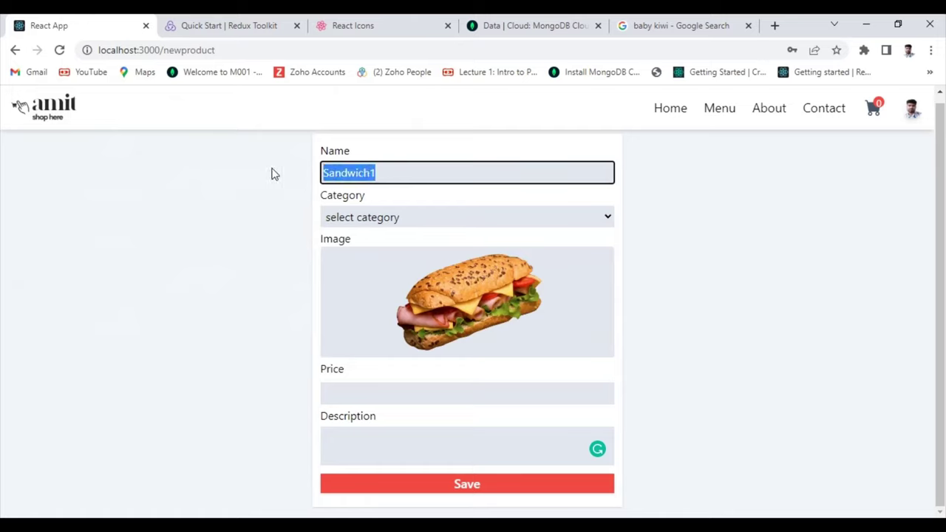
{"action": "left_click", "coordinate": [390, 173]}
{"action": "key", "text": "alt+Tab"}
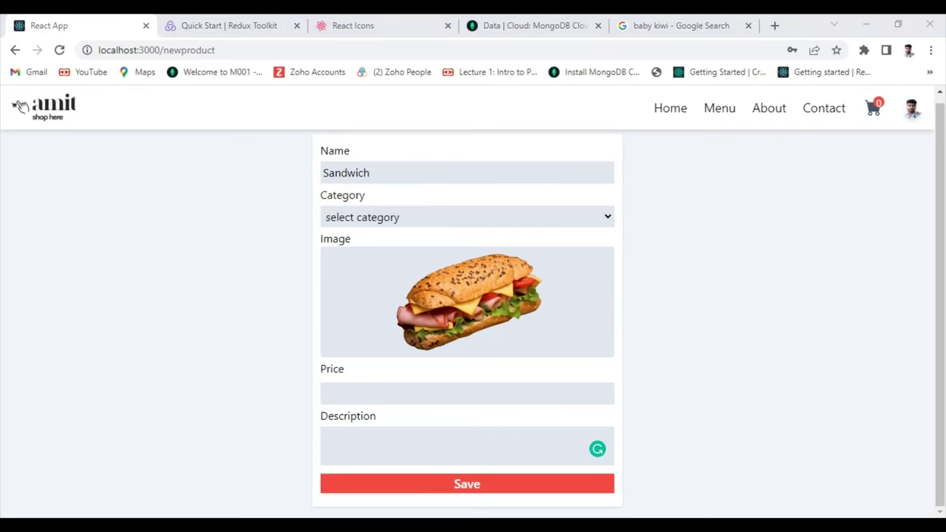
Duplicate the Panner option in Newproduct.js into a value 'sandwich', label 'Sandwich' option
{"action": "key", "text": "shift+alt+Down"}
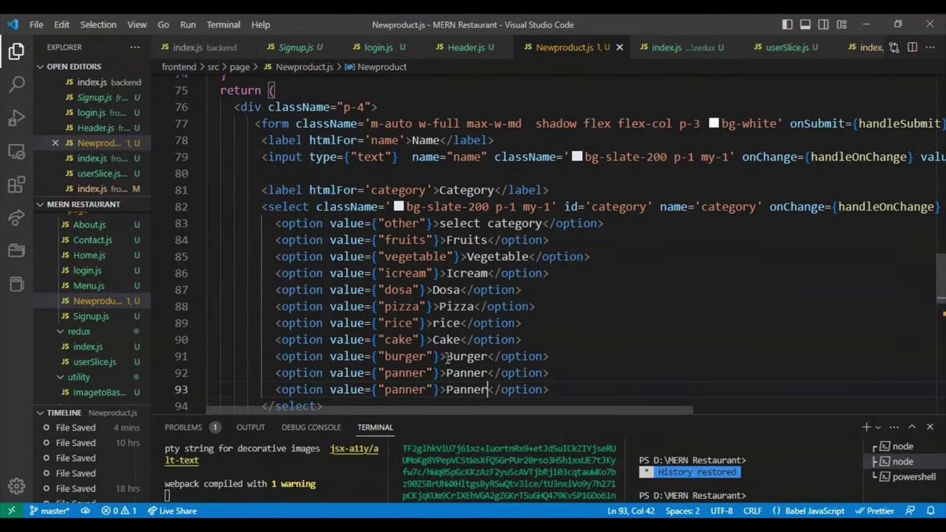
{"action": "left_click_drag", "start_coordinate": [426, 389], "coordinate": [381, 397]}
{"action": "type", "text": "Sandwich1"}
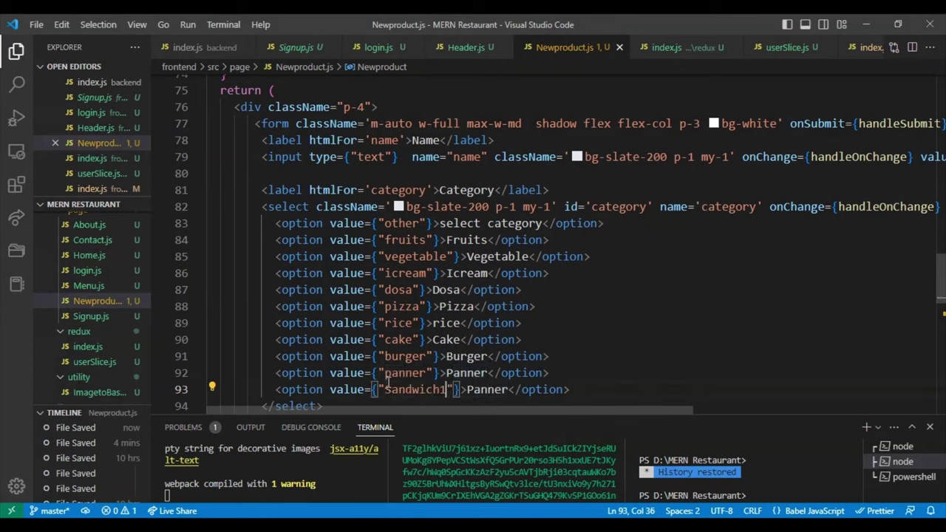
{"action": "left_click_drag", "start_coordinate": [508, 390], "coordinate": [467, 385]}
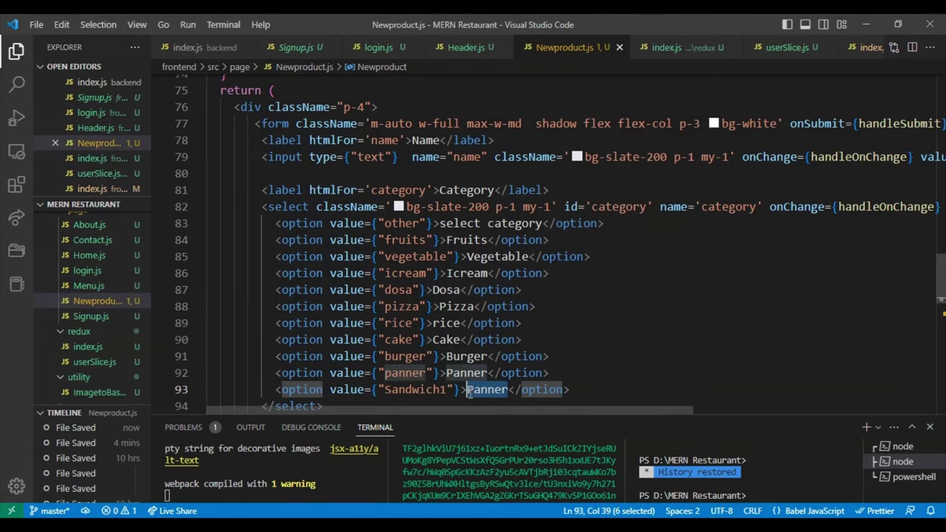
{"action": "type", "text": "Sandwich1"}
{"action": "left_click", "coordinate": [449, 390]}
{"action": "key", "text": "BackSpace"}
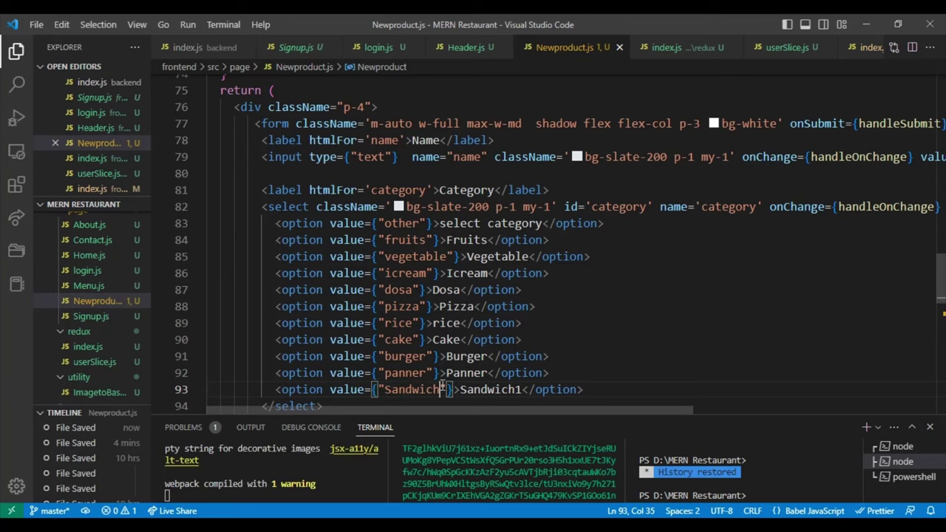
{"action": "double_click", "coordinate": [414, 390]}
{"action": "type", "text": "sa"}
{"action": "left_click", "coordinate": [522, 390]}
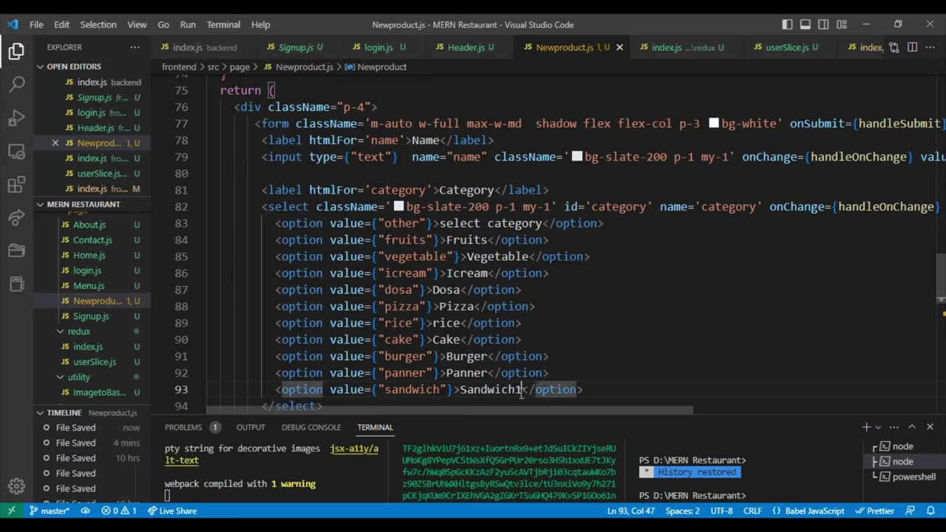
{"action": "key", "text": "BackSpace"}
{"action": "key", "text": "alt+Tab"}
Save a Sandwich-category product priced 299 with description 'Sandwich1'
{"action": "left_click", "coordinate": [390, 217]}
{"action": "left_click", "coordinate": [350, 386]}
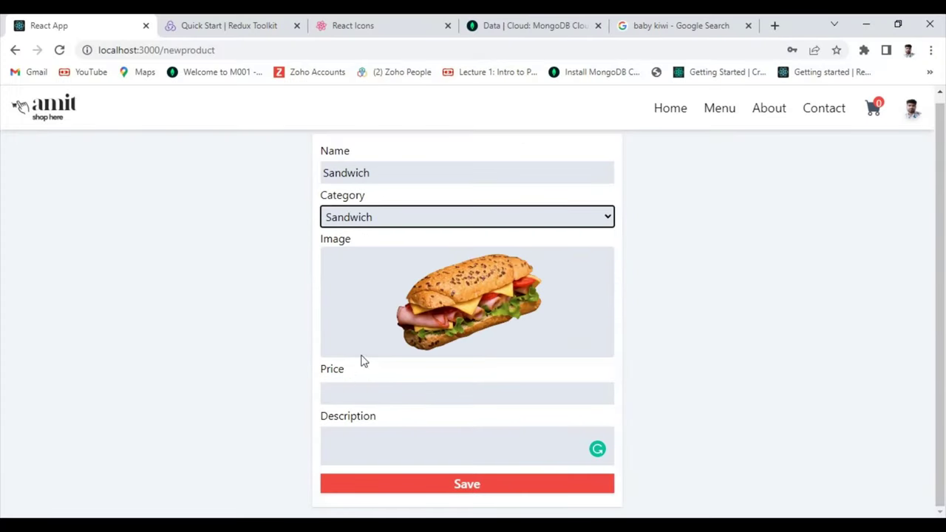
{"action": "left_click", "coordinate": [362, 394]}
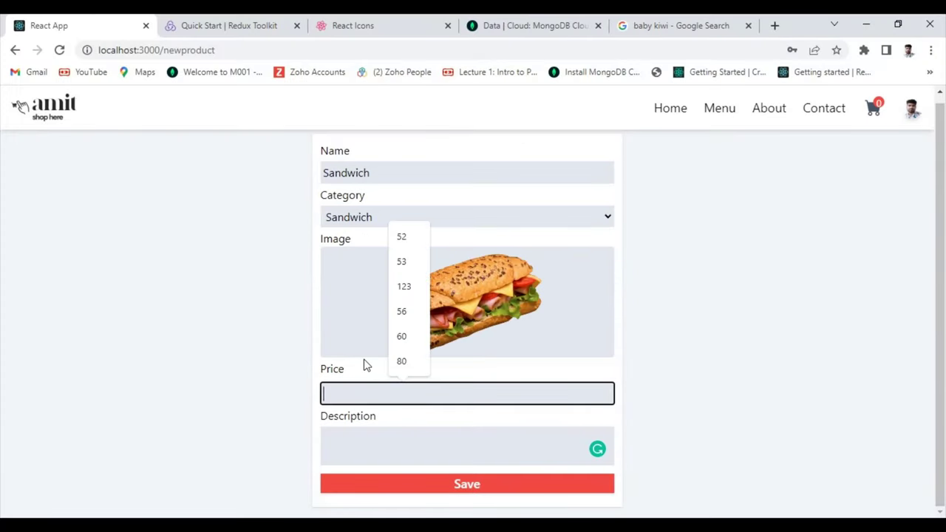
{"action": "type", "text": "299"}
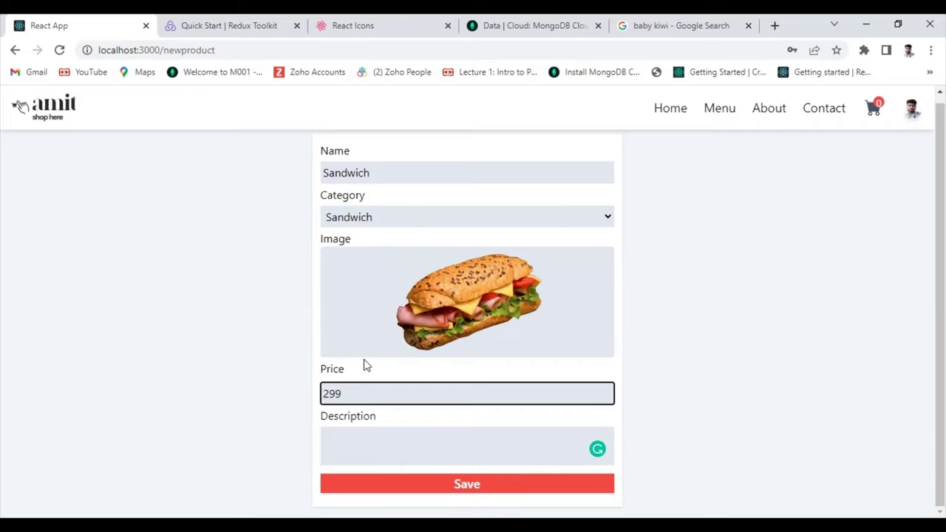
{"action": "left_click", "coordinate": [342, 441]}
{"action": "type", "text": "Sandwich1"}
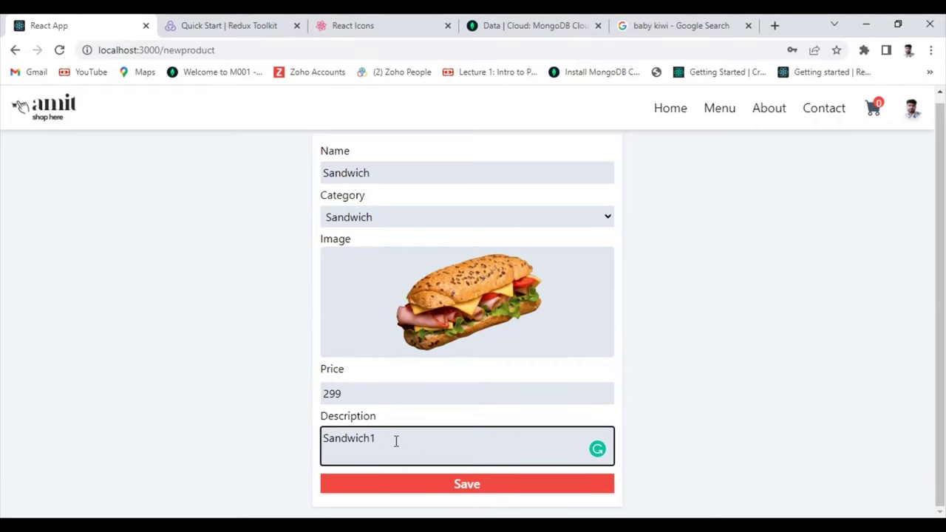
{"action": "left_click", "coordinate": [409, 492]}
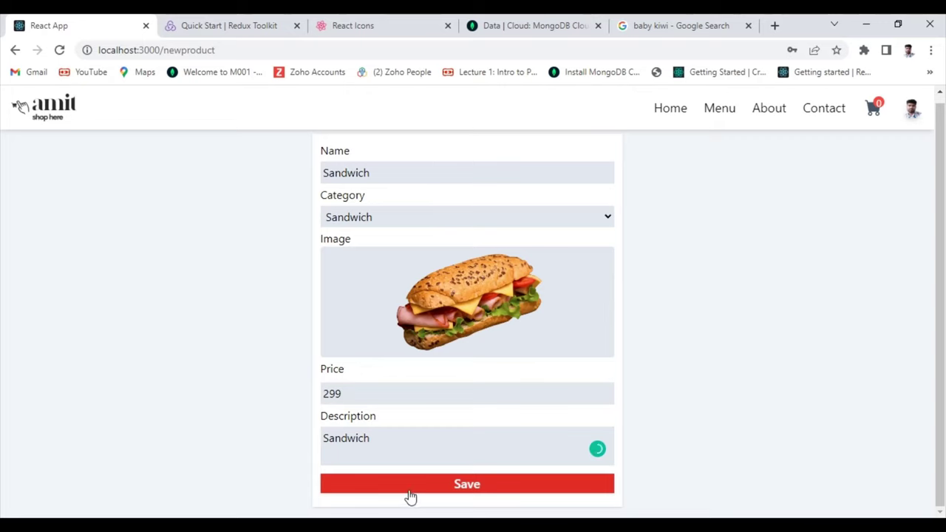
Load the sandwich-sandwich image into the product form
{"action": "left_click", "coordinate": [375, 337]}
{"action": "scroll", "coordinate": [350, 250], "scroll_direction": "down", "scroll_amount": 10}
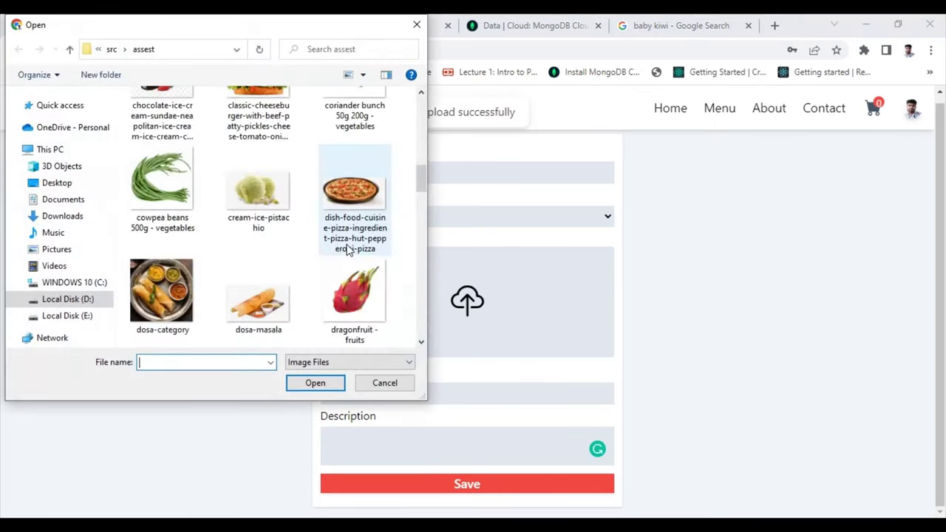
{"action": "left_click", "coordinate": [353, 125]}
{"action": "scroll", "coordinate": [354, 125], "scroll_direction": "up", "scroll_amount": 1}
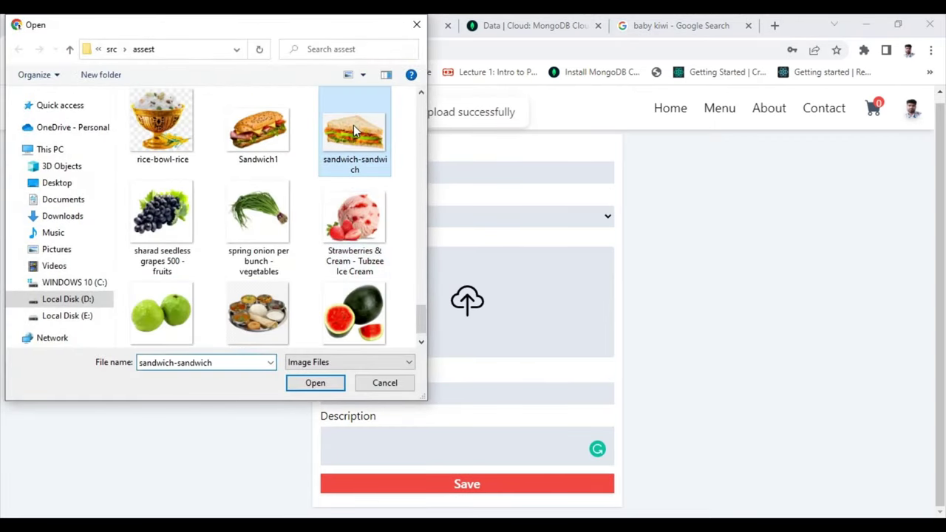
{"action": "left_click", "coordinate": [354, 125]}
{"action": "key", "text": "ctrl+c"}
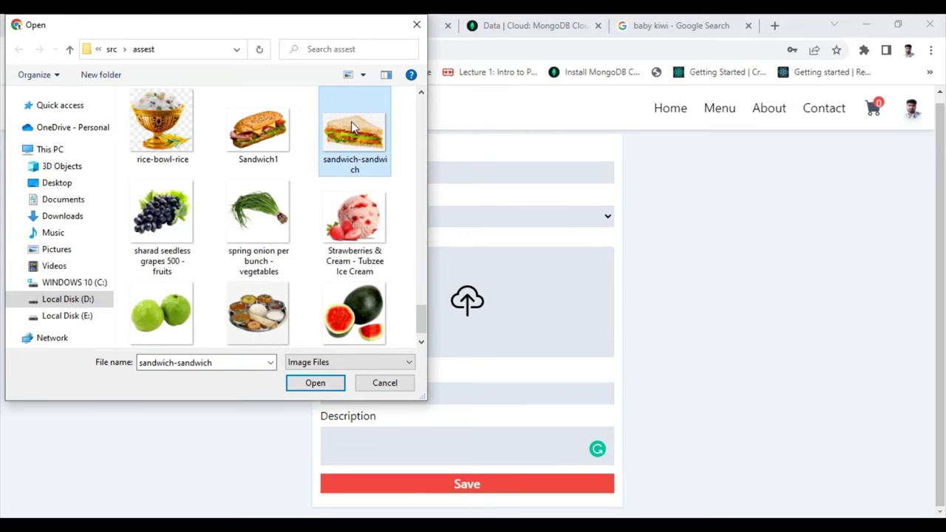
{"action": "left_click", "coordinate": [313, 382]}
Name the product 'sandwich-sandwich', set category Sandwich and price 599, and save it
{"action": "left_click", "coordinate": [339, 173]}
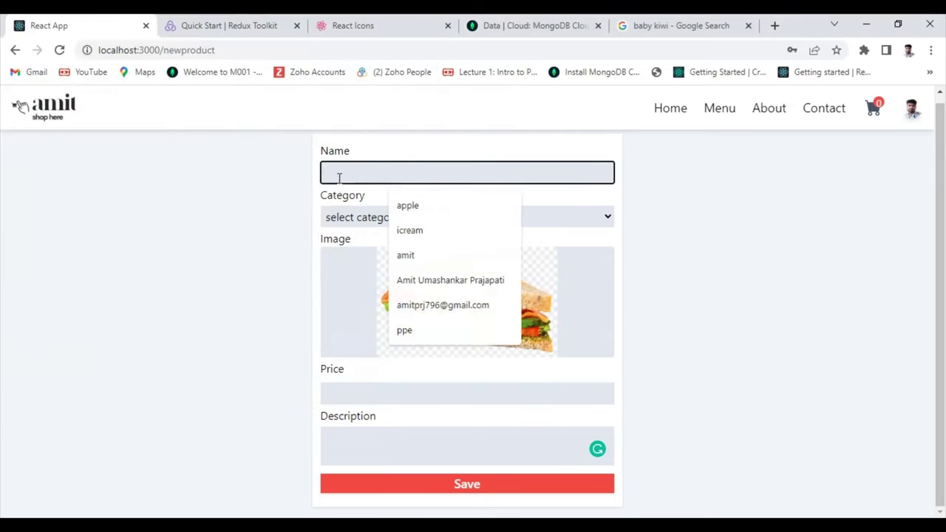
{"action": "key", "text": "ctrl+v"}
{"action": "left_click", "coordinate": [342, 218]}
{"action": "left_click", "coordinate": [349, 388]}
{"action": "left_click", "coordinate": [345, 453]}
{"action": "left_click", "coordinate": [344, 395]}
{"action": "type", "text": "599"}
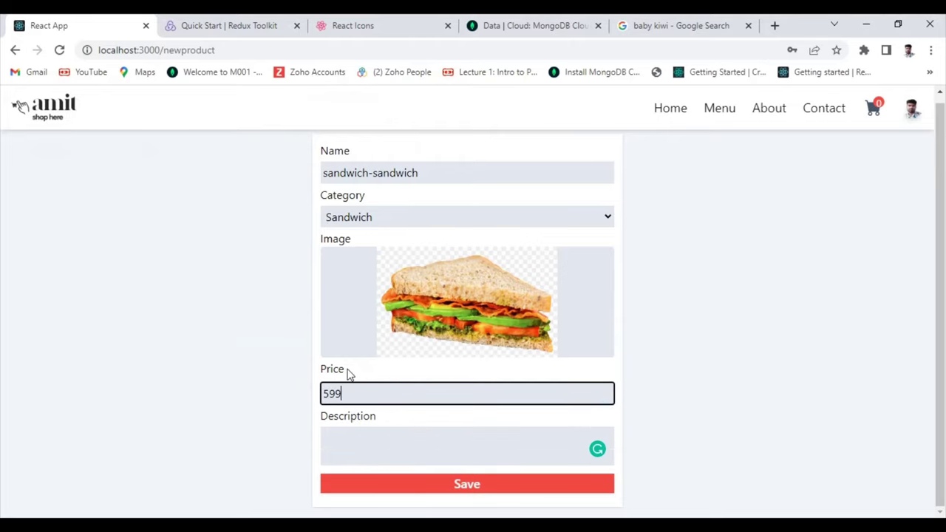
{"action": "left_click", "coordinate": [391, 486]}
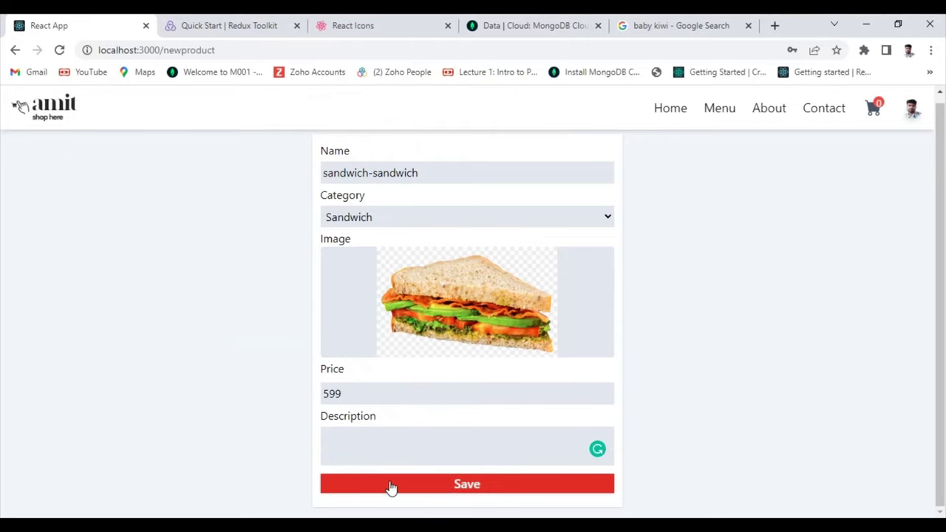
{"action": "left_click", "coordinate": [384, 279]}
Load the grapes image and name the product 'sharad seedless grapes 500', trimming '- fruits'
{"action": "scroll", "coordinate": [337, 222], "scroll_direction": "down", "scroll_amount": 15}
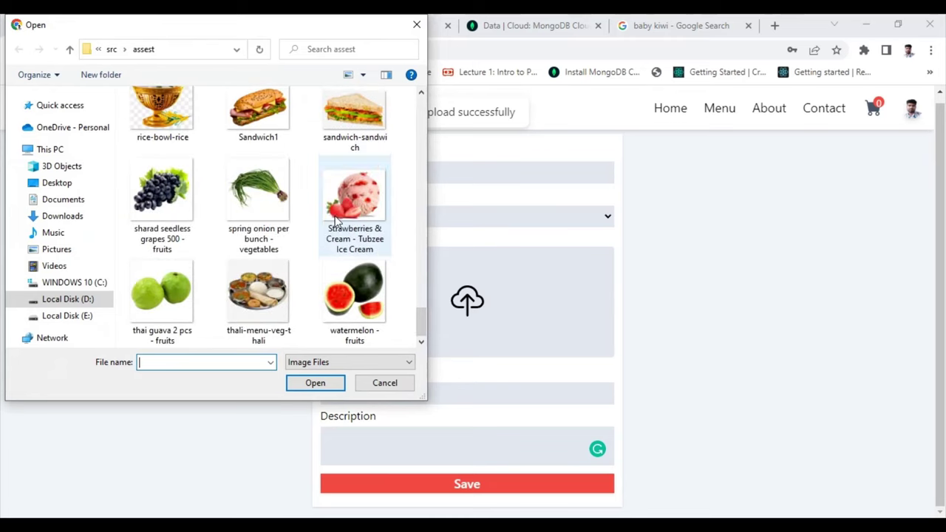
{"action": "left_click", "coordinate": [152, 207]}
{"action": "left_click", "coordinate": [152, 211]}
{"action": "key", "text": "ctrl+c"}
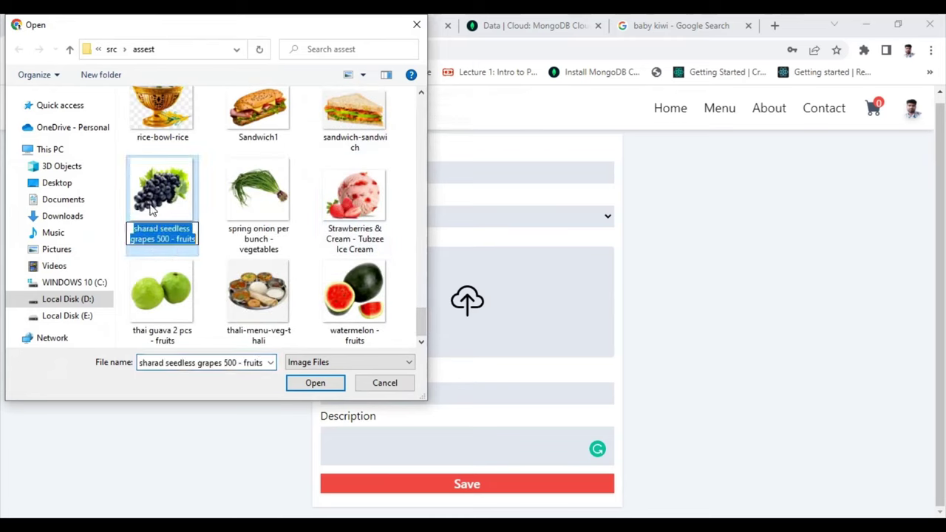
{"action": "left_click", "coordinate": [331, 384]}
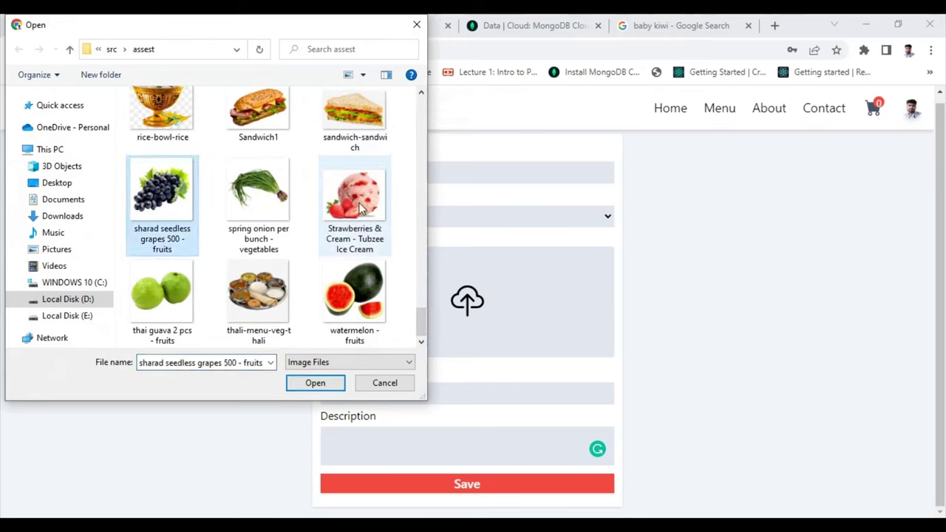
{"action": "left_click", "coordinate": [314, 385]}
{"action": "left_click", "coordinate": [353, 172]}
{"action": "key", "text": "ctrl+v"}
{"action": "double_click", "coordinate": [475, 174]}
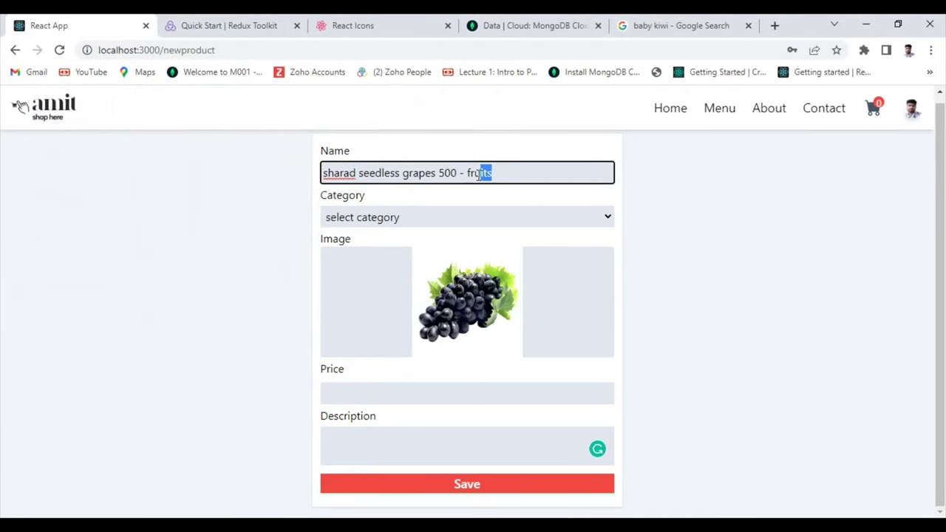
{"action": "key", "text": "BackSpace"}
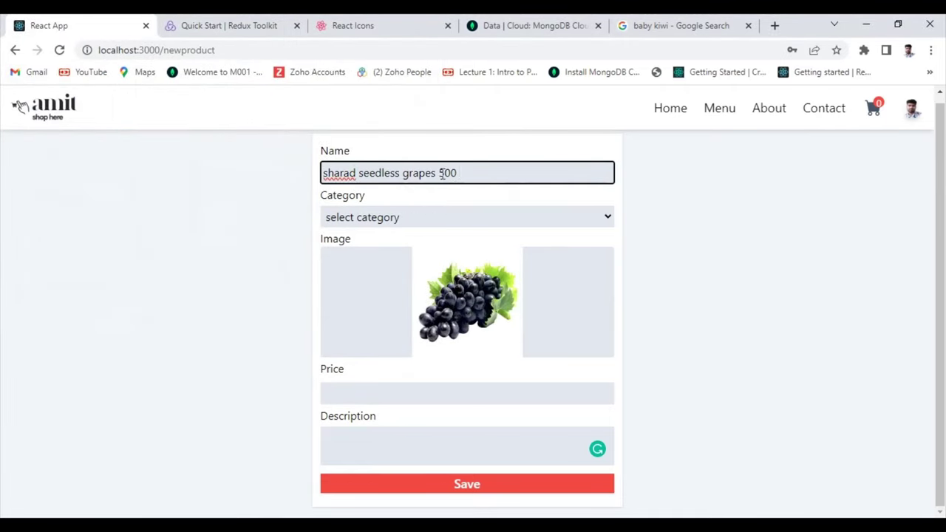
Set category Fruits and price 299, paste the name as description, and save
{"action": "left_click", "coordinate": [392, 217]}
{"action": "left_click", "coordinate": [370, 251]}
{"action": "left_click", "coordinate": [348, 392]}
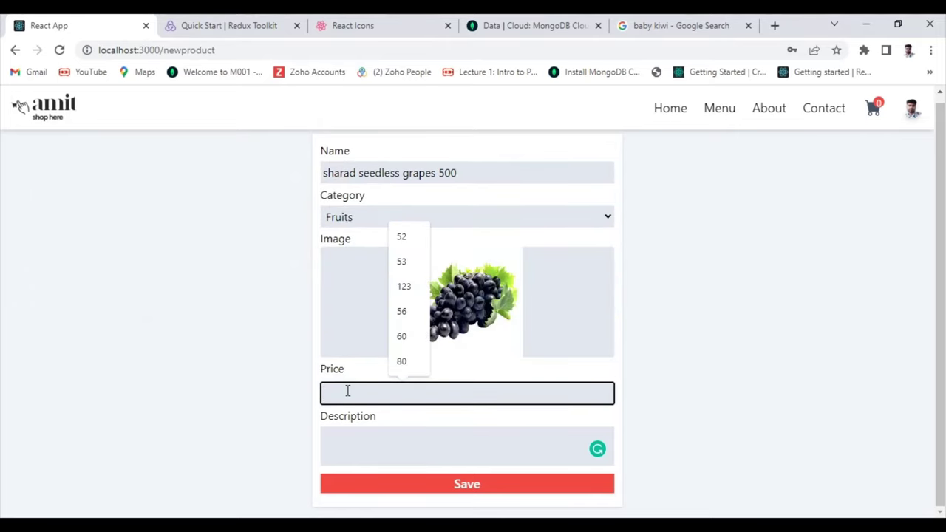
{"action": "type", "text": "299"}
{"action": "left_click", "coordinate": [328, 446]}
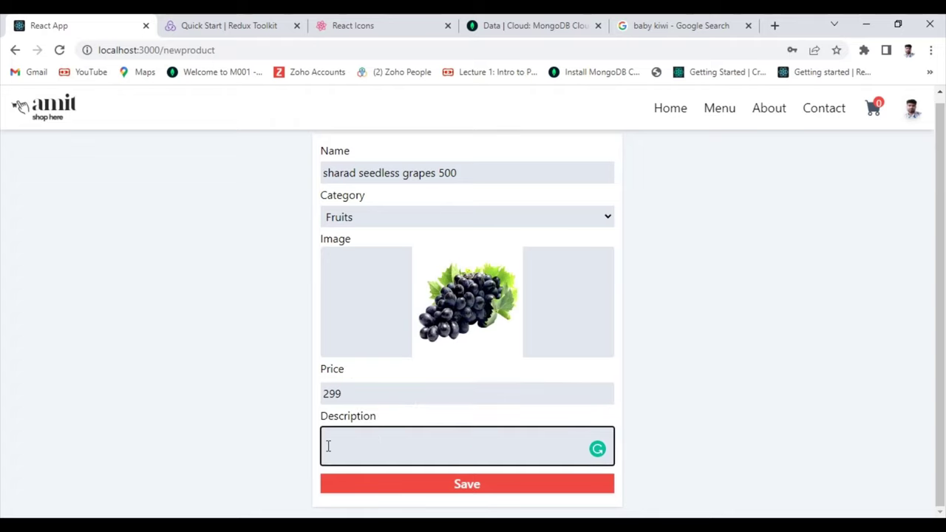
{"action": "key", "text": "ctrl+v"}
{"action": "left_click", "coordinate": [367, 485]}
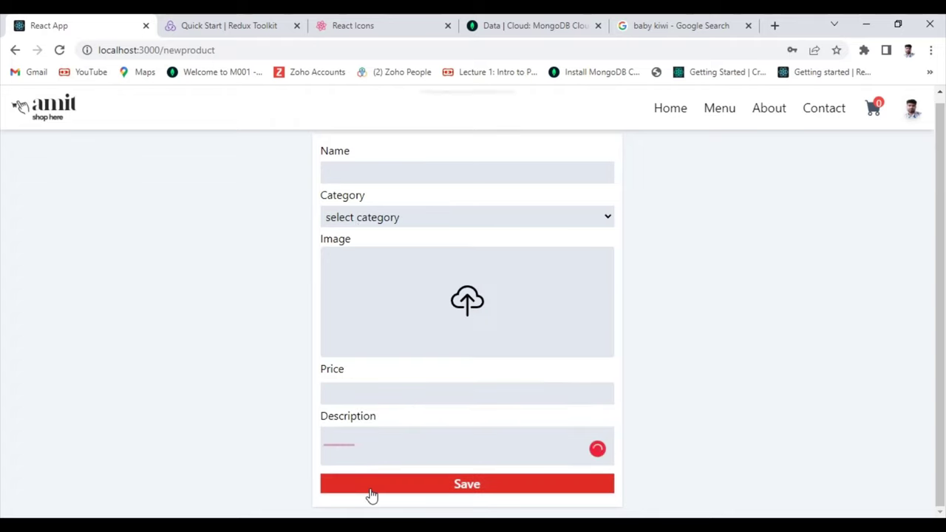
Load the spring onion image and use its file name as the product name
{"action": "left_click", "coordinate": [353, 295]}
{"action": "scroll", "coordinate": [163, 266], "scroll_direction": "down", "scroll_amount": 10}
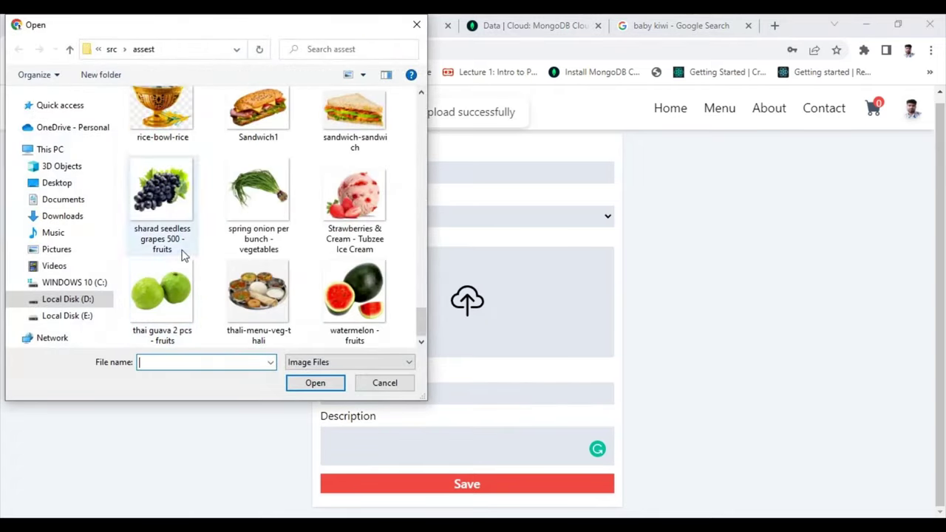
{"action": "left_click", "coordinate": [270, 204]}
{"action": "left_click", "coordinate": [268, 203]}
{"action": "key", "text": "ctrl+c"}
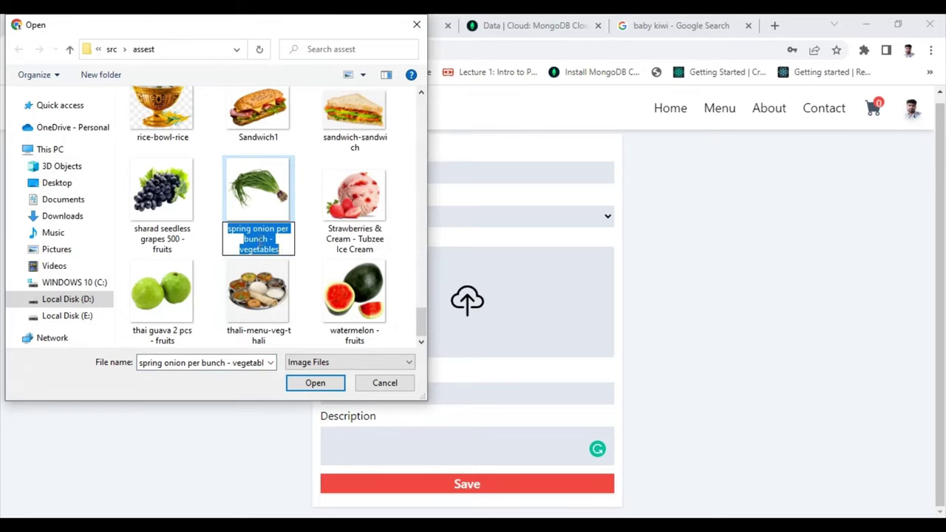
{"action": "key", "text": "Escape"}
{"action": "left_click", "coordinate": [315, 383]}
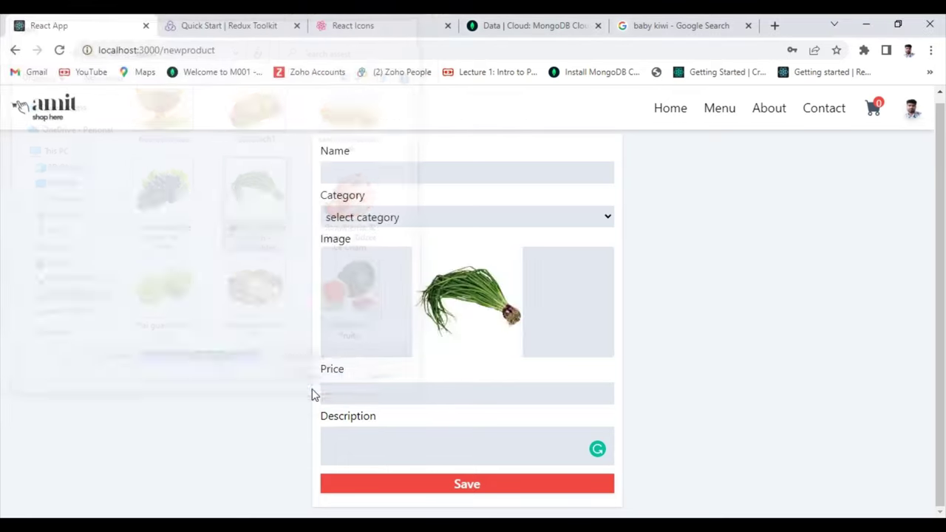
{"action": "left_click", "coordinate": [386, 171]}
{"action": "key", "text": "ctrl+v"}
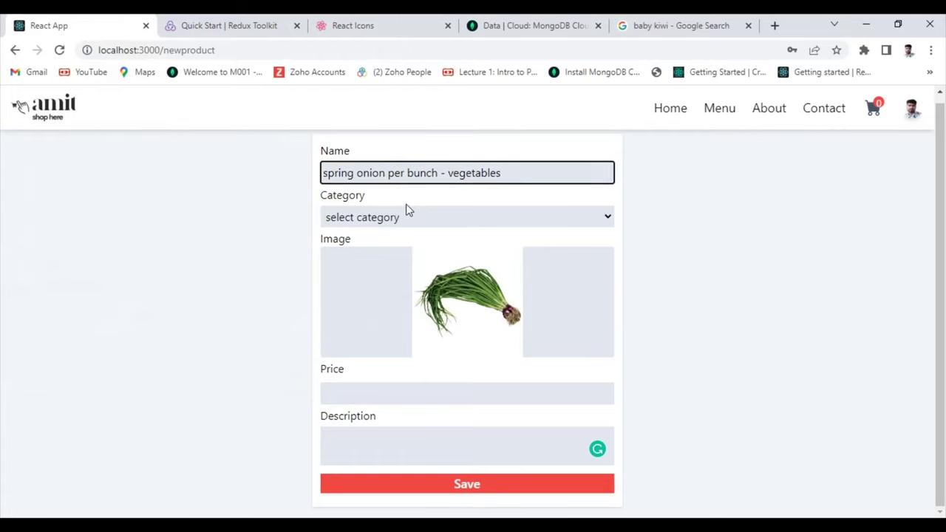
Set category Vegetable, price 59, paste the name as description, and save
{"action": "left_click", "coordinate": [381, 223]}
{"action": "left_click", "coordinate": [369, 264]}
{"action": "left_click", "coordinate": [365, 399]}
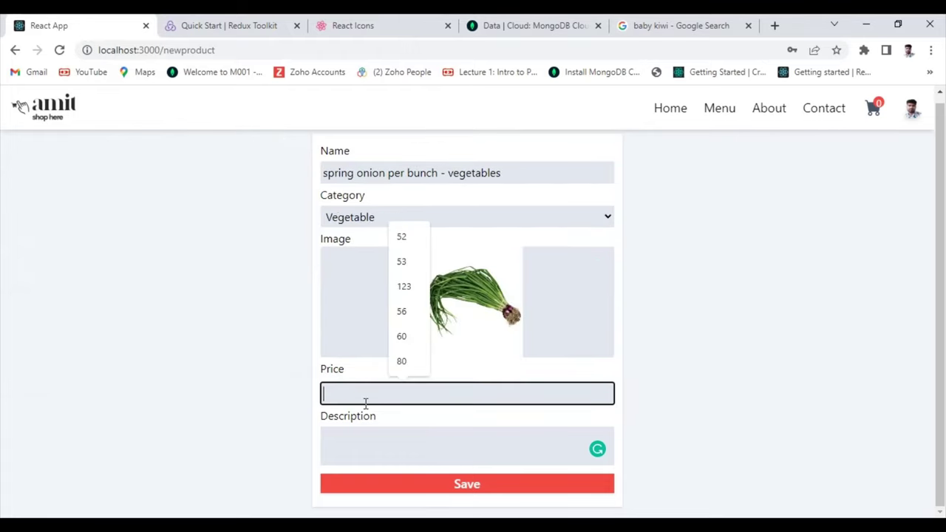
{"action": "type", "text": "599"}
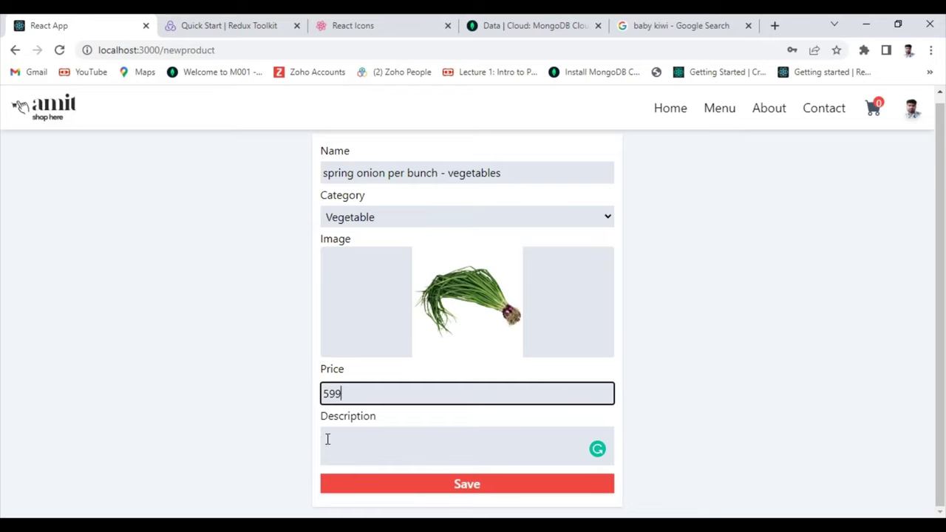
{"action": "left_click", "coordinate": [328, 439]}
{"action": "key", "text": "ctrl+v"}
{"action": "left_click", "coordinate": [462, 485]}
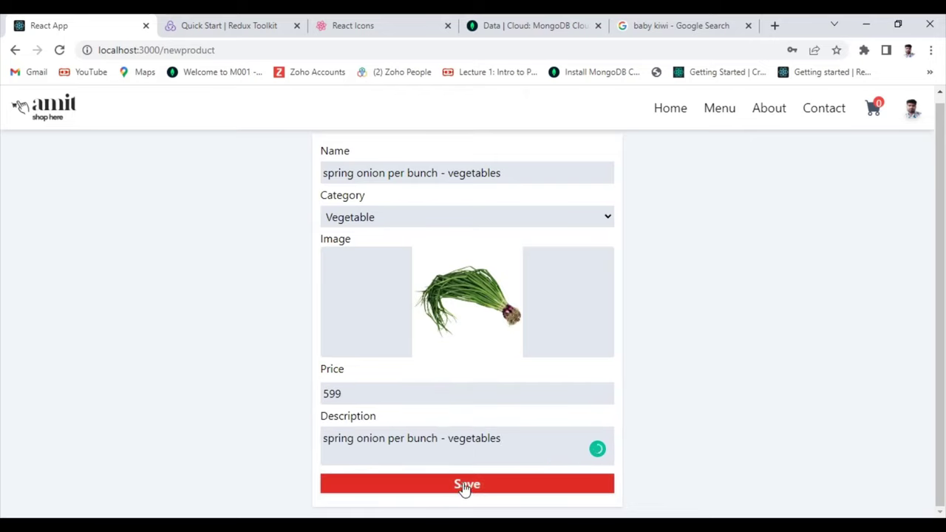
Load the Strawberries & Cream image and use its file name as the product name
{"action": "left_click", "coordinate": [416, 291]}
{"action": "scroll", "coordinate": [258, 224], "scroll_direction": "down", "scroll_amount": 15}
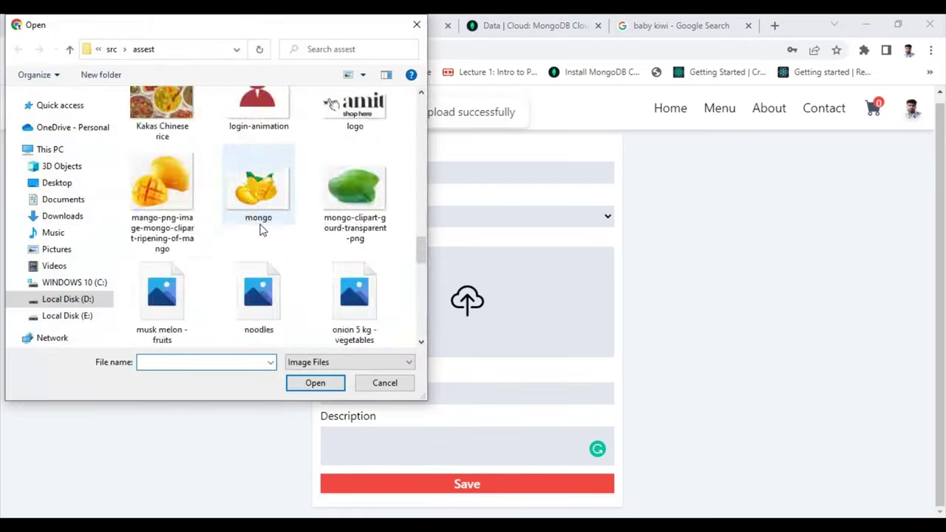
{"action": "left_click", "coordinate": [358, 196]}
{"action": "left_click", "coordinate": [361, 198]}
{"action": "key", "text": "ctrl+c"}
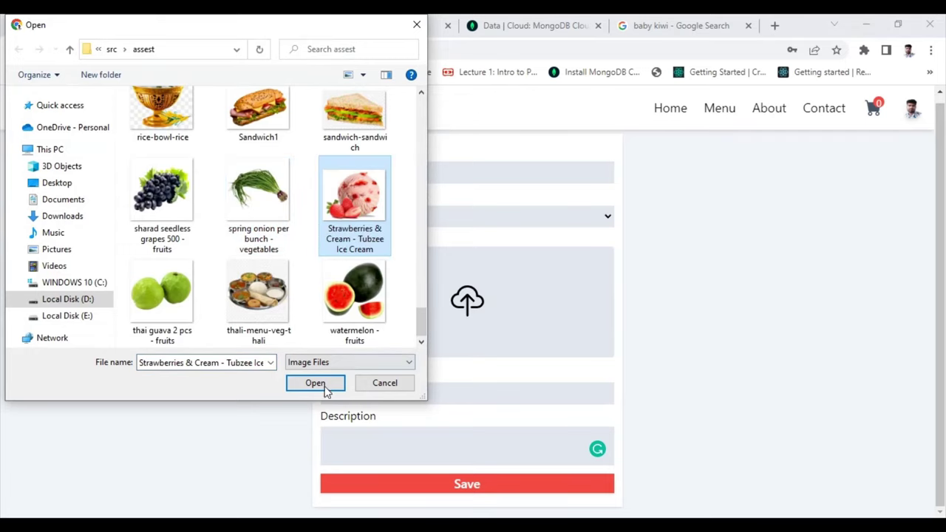
{"action": "left_click", "coordinate": [315, 383]}
{"action": "left_click", "coordinate": [374, 172]}
{"action": "key", "text": "ctrl+v"}
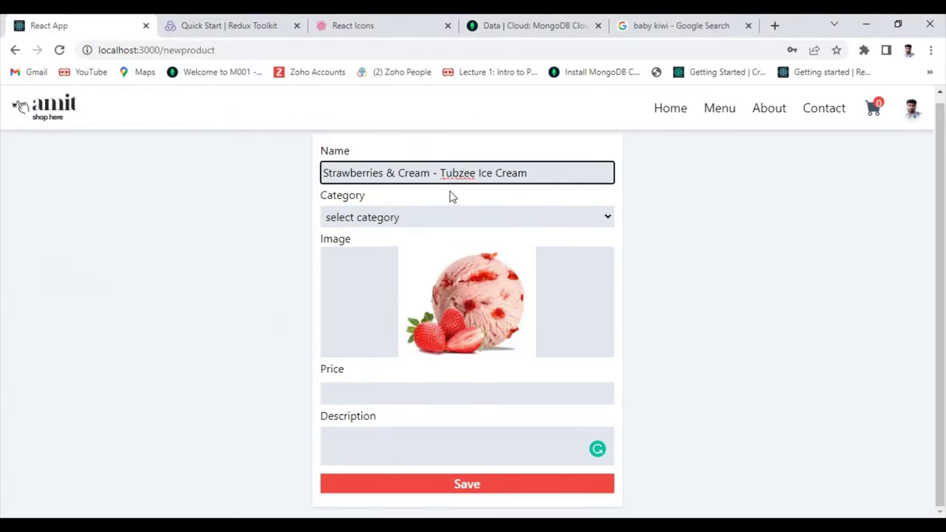
Set category Icream, price 299, paste the description, and save the ice cream product
{"action": "left_click", "coordinate": [397, 215]}
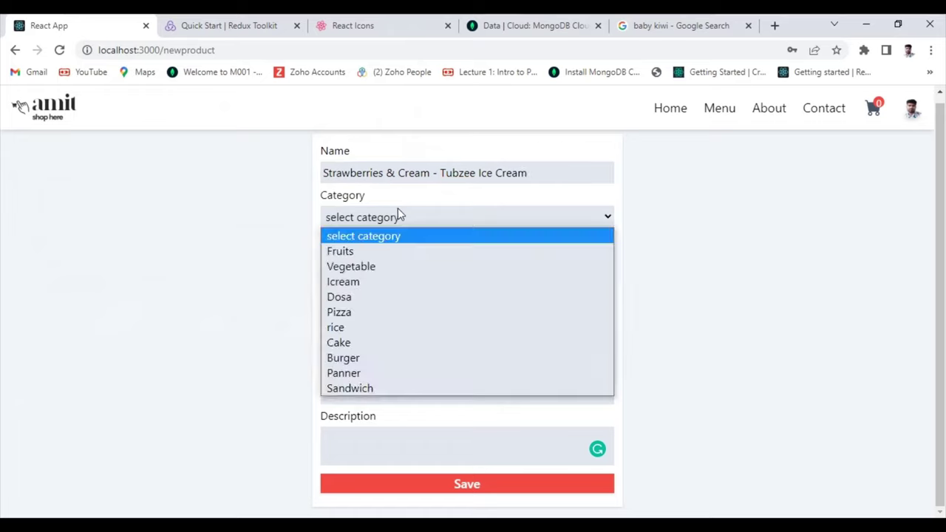
{"action": "left_click", "coordinate": [339, 281]}
{"action": "left_click", "coordinate": [358, 393]}
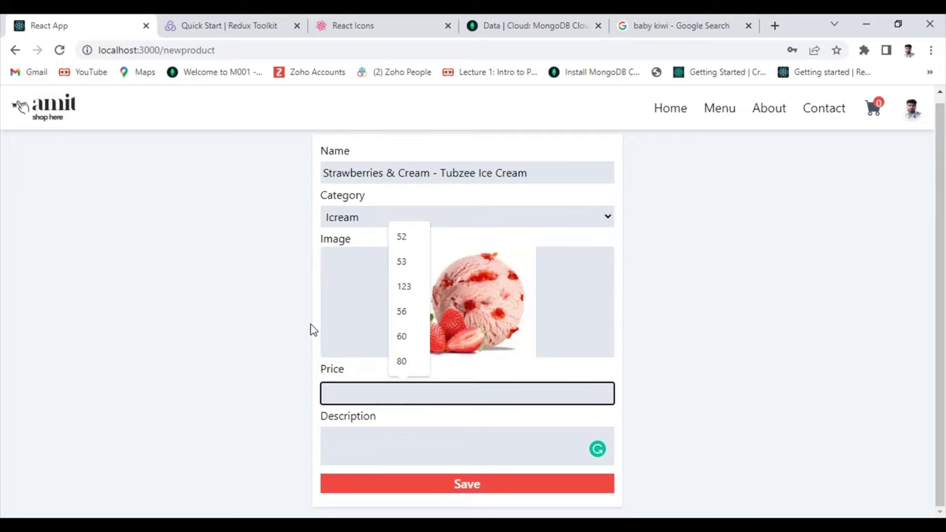
{"action": "type", "text": "299"}
{"action": "left_click", "coordinate": [327, 432]}
{"action": "key", "text": "ctrl+v"}
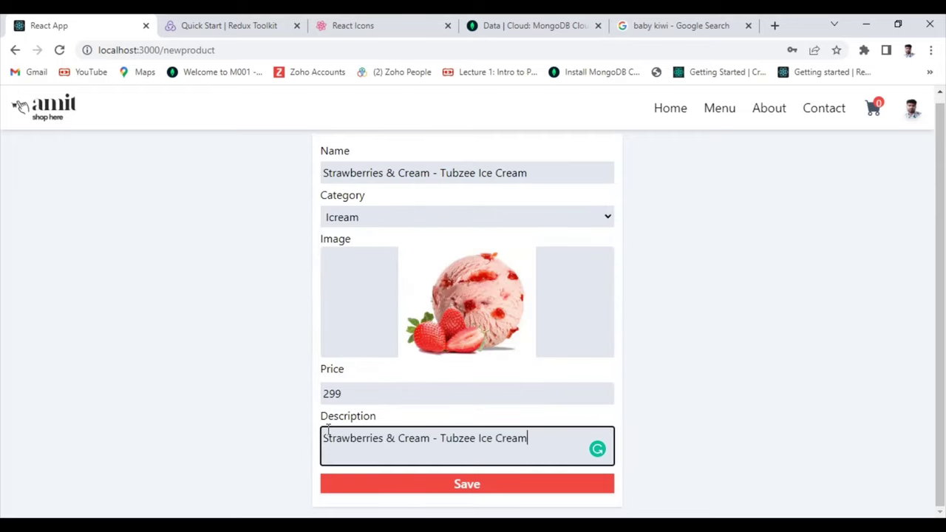
{"action": "left_click", "coordinate": [383, 488]}
{"action": "left_click", "coordinate": [382, 278]}
{"action": "scroll", "coordinate": [279, 208], "scroll_direction": "down", "scroll_amount": 15}
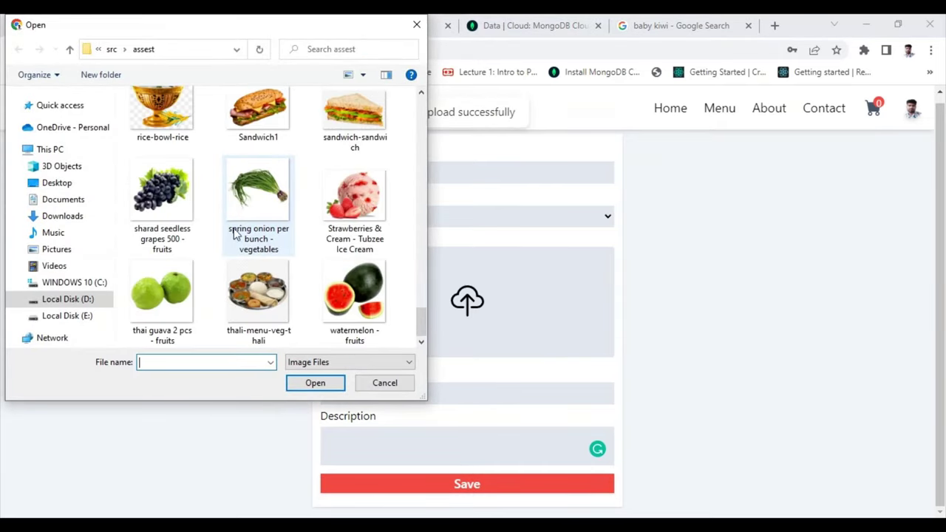
Load the thai guava image, enter name 'thai guava 2 pcs - fruits', and choose Fruits
{"action": "left_click", "coordinate": [176, 303]}
{"action": "left_click", "coordinate": [178, 300]}
{"action": "key", "text": "ctrl+c"}
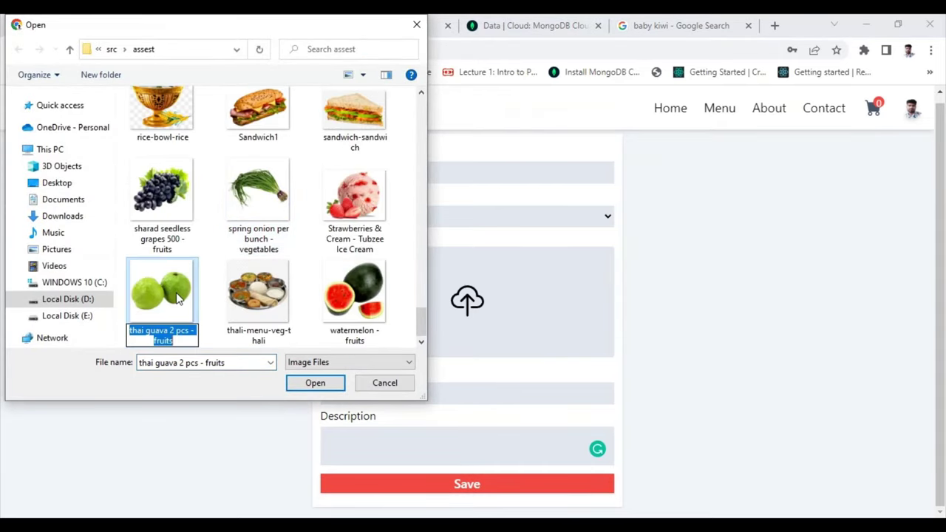
{"action": "left_click", "coordinate": [315, 383]}
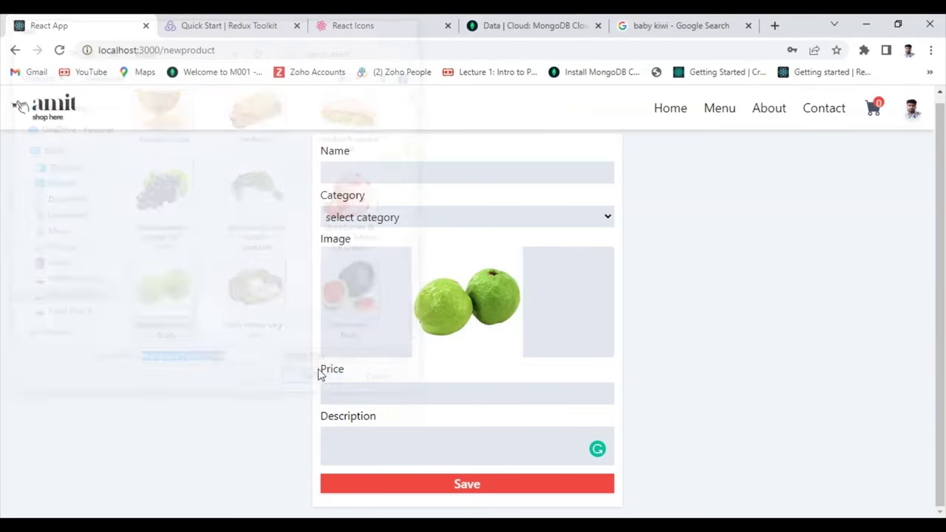
{"action": "left_click", "coordinate": [371, 180]}
{"action": "type", "text": "thai guava 2 pcs - fruits"}
{"action": "left_click", "coordinate": [383, 222]}
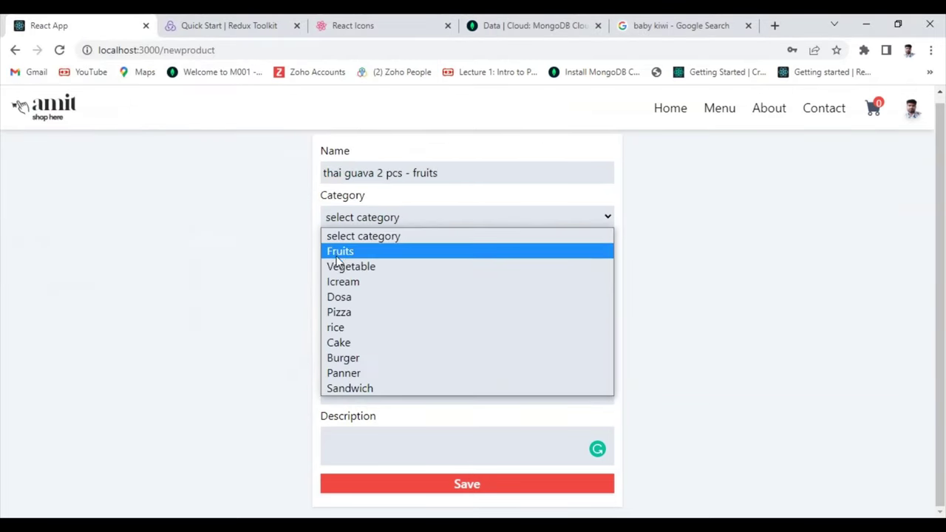
{"action": "left_click", "coordinate": [337, 255]}
Trim the name to 'thai guava 2 pcs', set price 63, paste description, and save
{"action": "left_click_drag", "start_coordinate": [439, 170], "coordinate": [402, 175]}
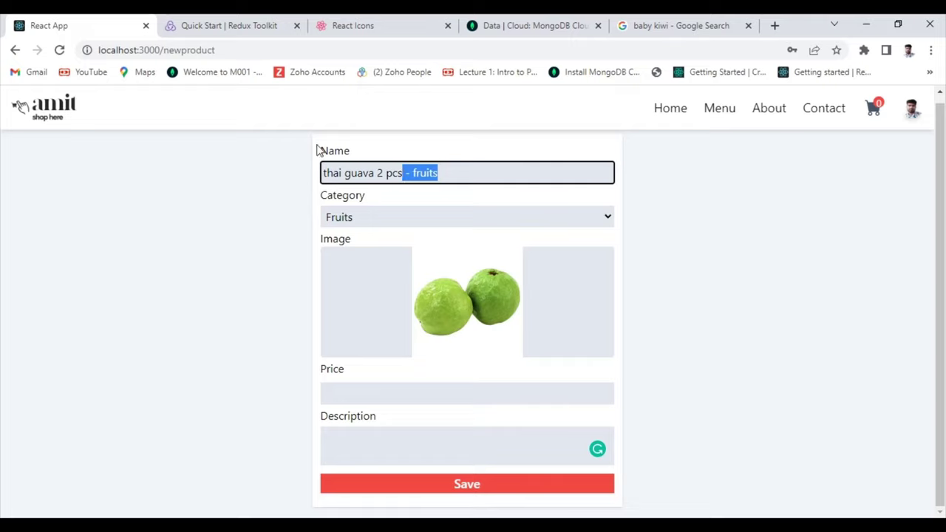
{"action": "key", "text": "BackSpace"}
{"action": "left_click", "coordinate": [361, 390]}
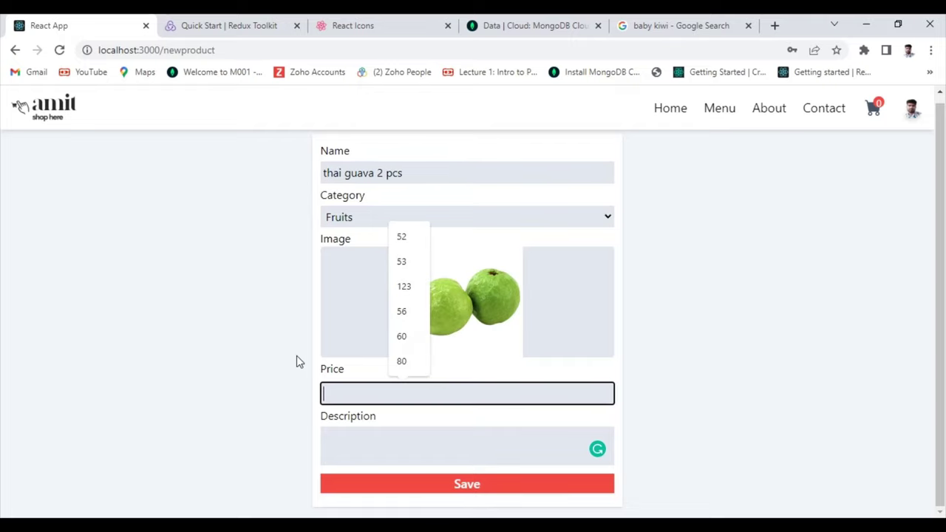
{"action": "type", "text": "63"}
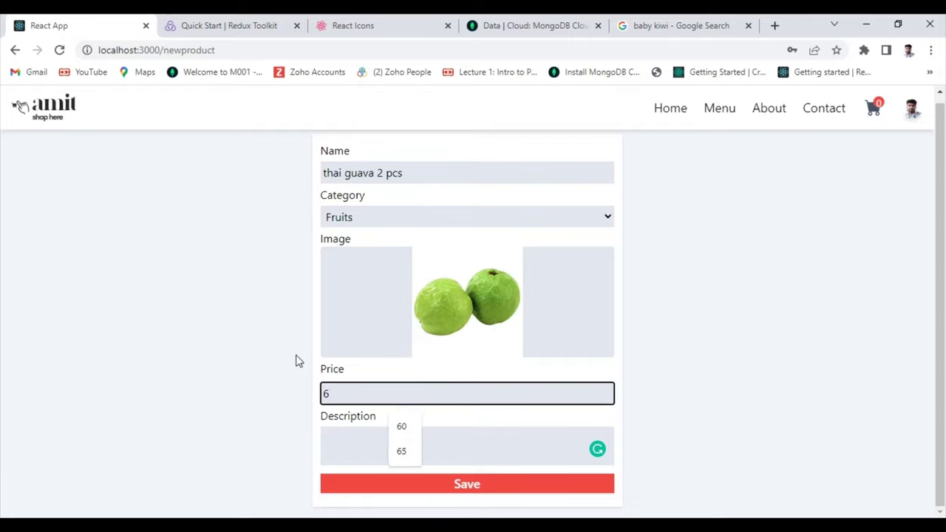
{"action": "left_click", "coordinate": [437, 442]}
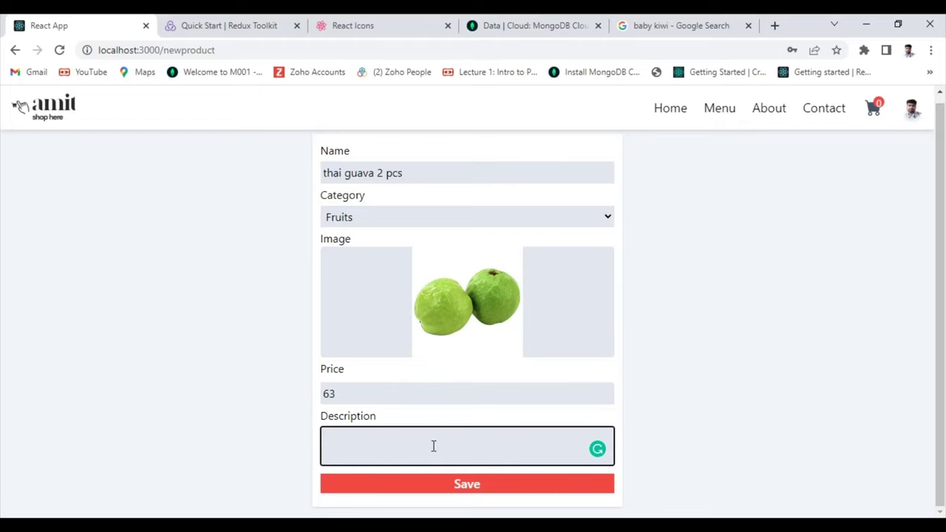
{"action": "key", "text": "ctrl+v"}
{"action": "left_click", "coordinate": [434, 484]}
Load the watermelon image and use its file name as the product name
{"action": "left_click", "coordinate": [392, 311]}
{"action": "scroll", "coordinate": [302, 211], "scroll_direction": "down", "scroll_amount": 10}
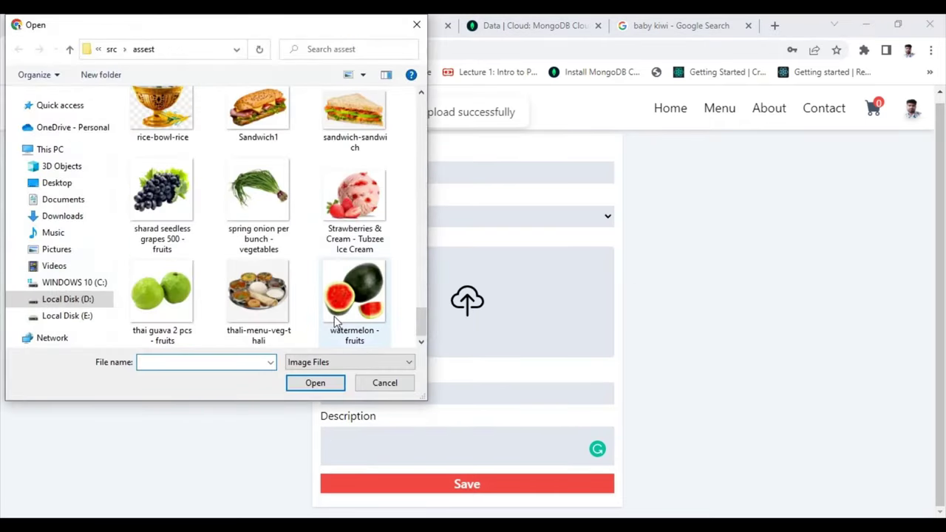
{"action": "left_click", "coordinate": [353, 310]}
{"action": "left_click", "coordinate": [353, 311]}
{"action": "key", "text": "ctrl+c"}
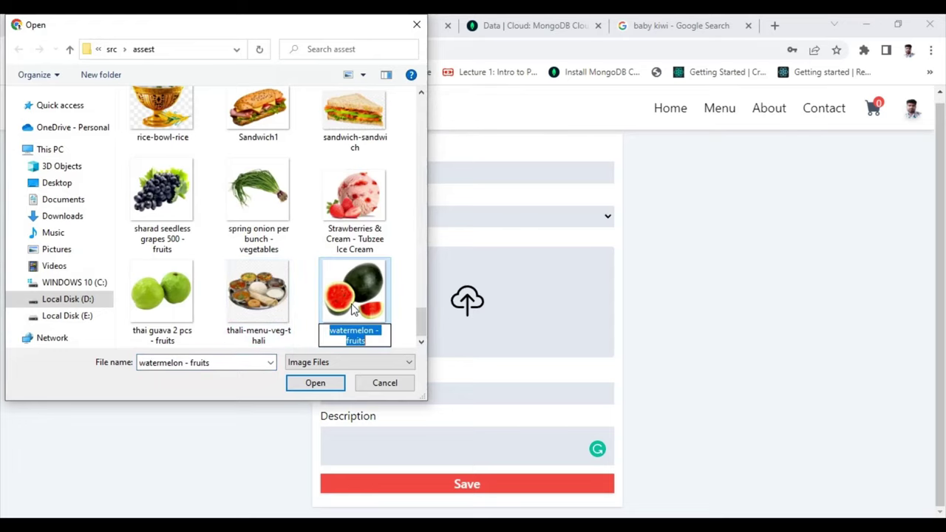
{"action": "left_click", "coordinate": [313, 383]}
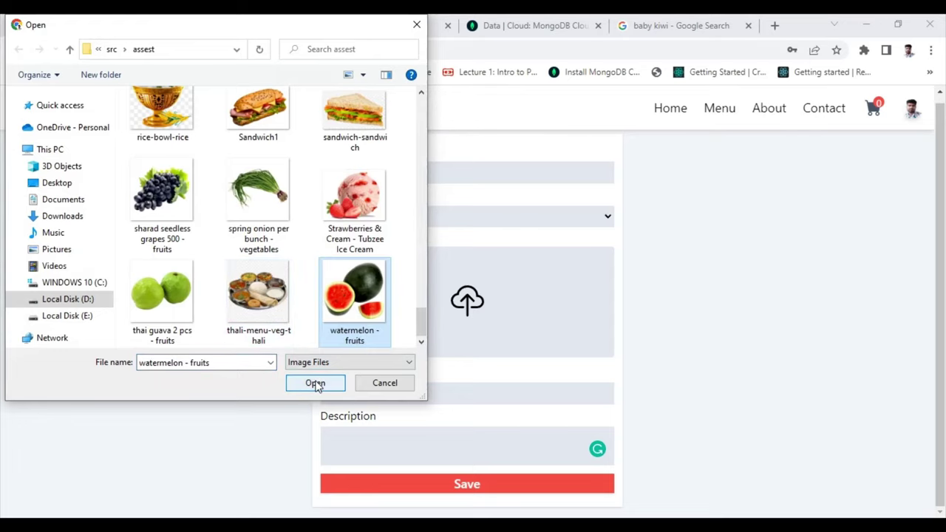
{"action": "left_click", "coordinate": [314, 383]}
{"action": "left_click", "coordinate": [382, 169]}
{"action": "key", "text": "ctrl+v"}
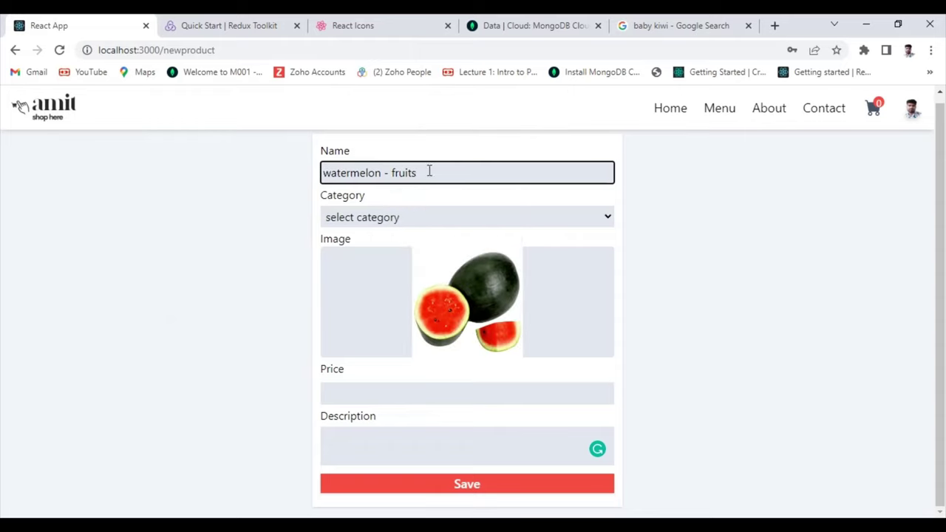
Set category Fruits, price 50, paste the description, and save the watermelon product
{"action": "left_click", "coordinate": [356, 224]}
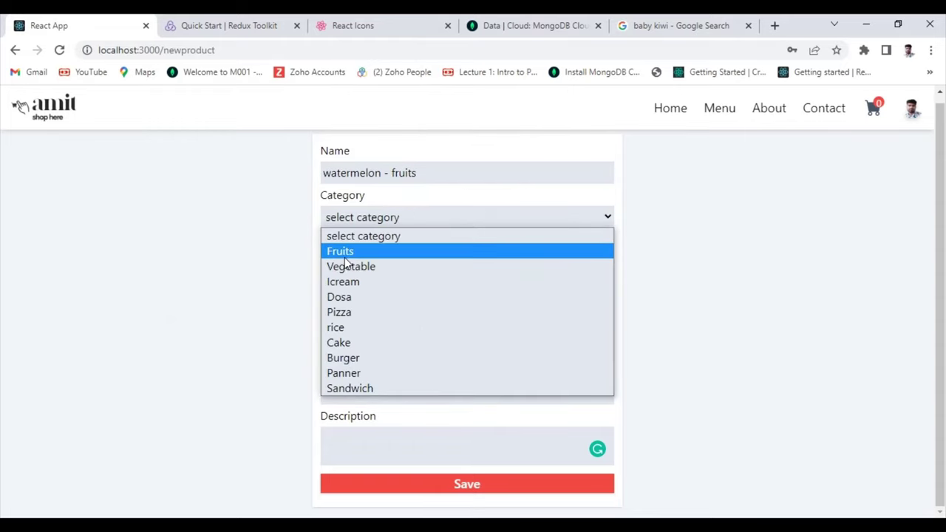
{"action": "left_click", "coordinate": [346, 253]}
{"action": "left_click", "coordinate": [355, 390]}
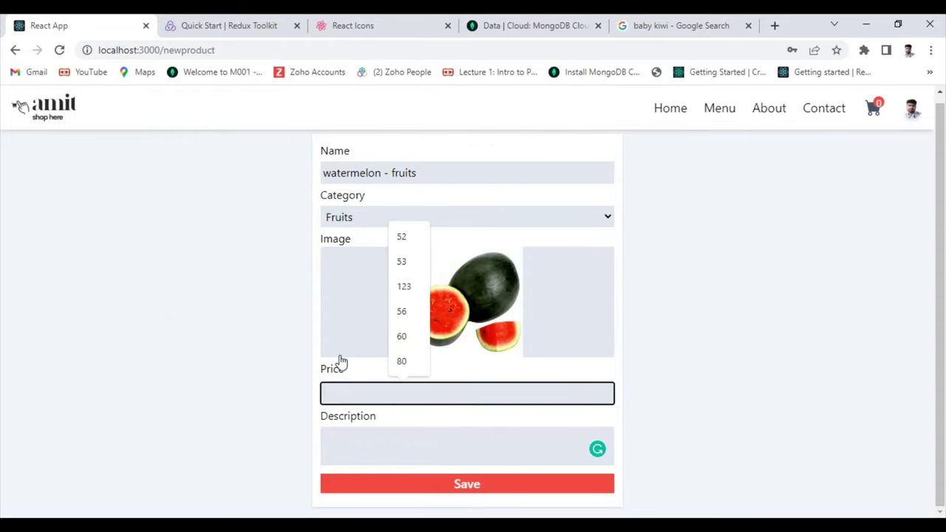
{"action": "type", "text": "50"}
{"action": "left_click", "coordinate": [385, 443]}
{"action": "key", "text": "ctrl+v"}
{"action": "left_click", "coordinate": [402, 484]}
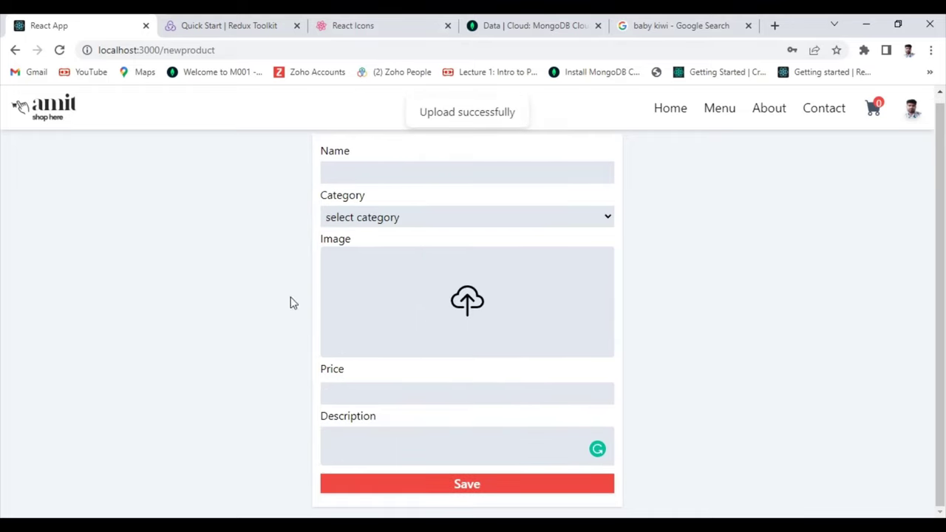
Cancel the image file picker and switch to Visual Studio Code
{"action": "left_click", "coordinate": [362, 296]}
{"action": "scroll", "coordinate": [282, 249], "scroll_direction": "down", "scroll_amount": 3}
{"action": "scroll", "coordinate": [281, 249], "scroll_direction": "down", "scroll_amount": 1}
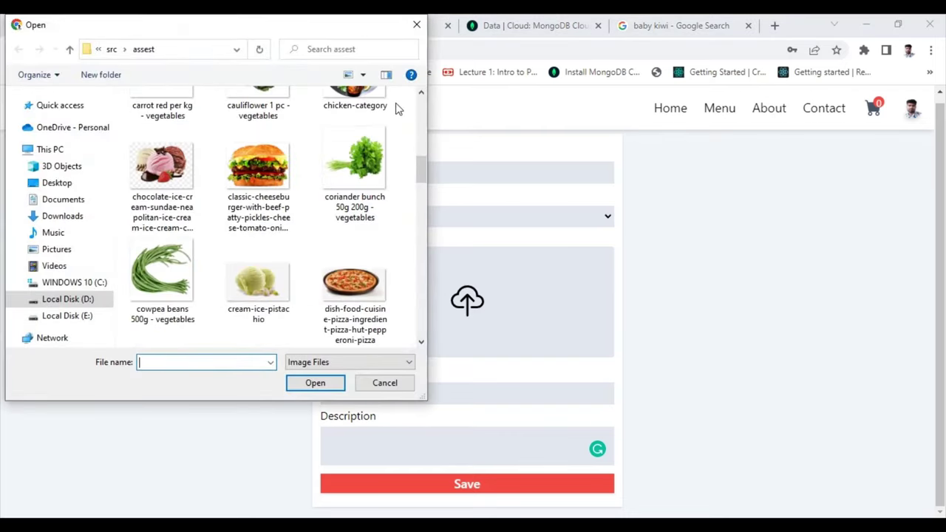
{"action": "left_click", "coordinate": [416, 24]}
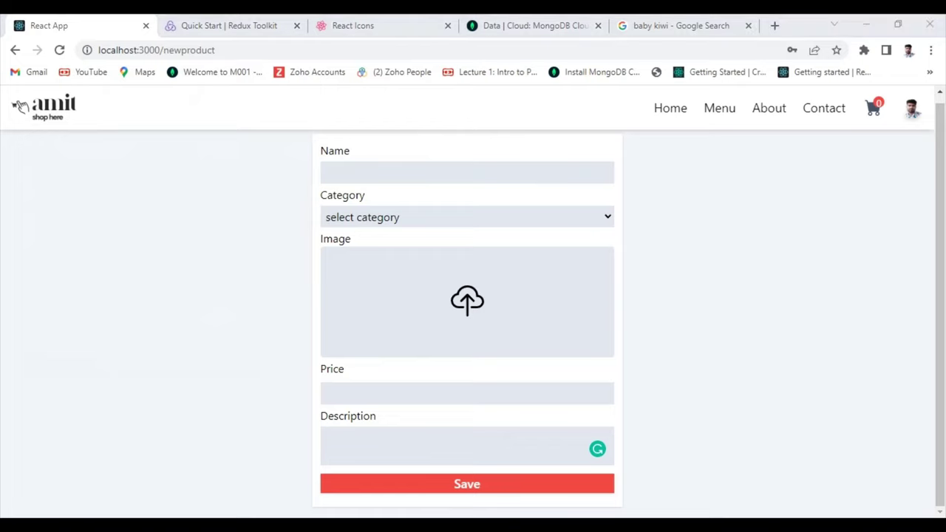
{"action": "key", "text": "alt+Tab"}
{"action": "scroll", "coordinate": [74, 292], "scroll_direction": "up", "scroll_amount": 5}
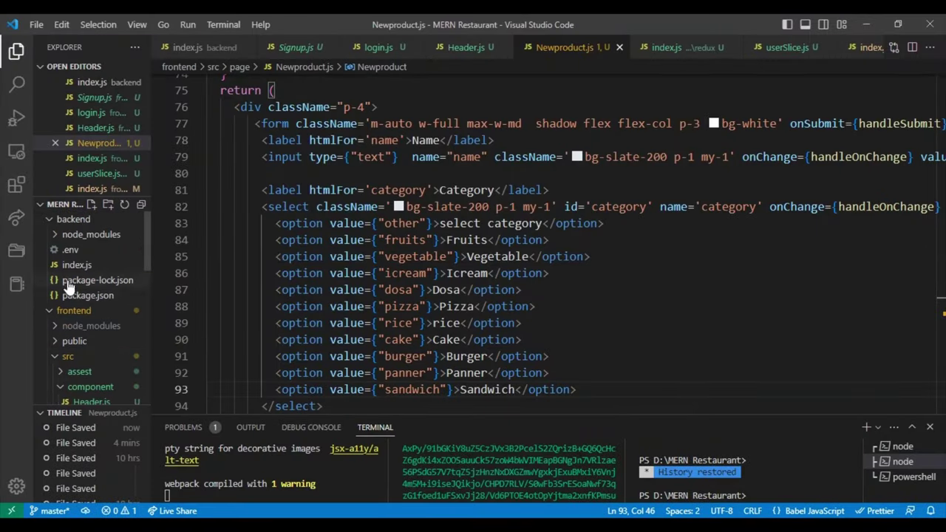
In backend index.js, add a // comment line and blank line after the uploadProduct route
{"action": "left_click", "coordinate": [77, 265]}
{"action": "scroll", "coordinate": [312, 266], "scroll_direction": "up", "scroll_amount": 2}
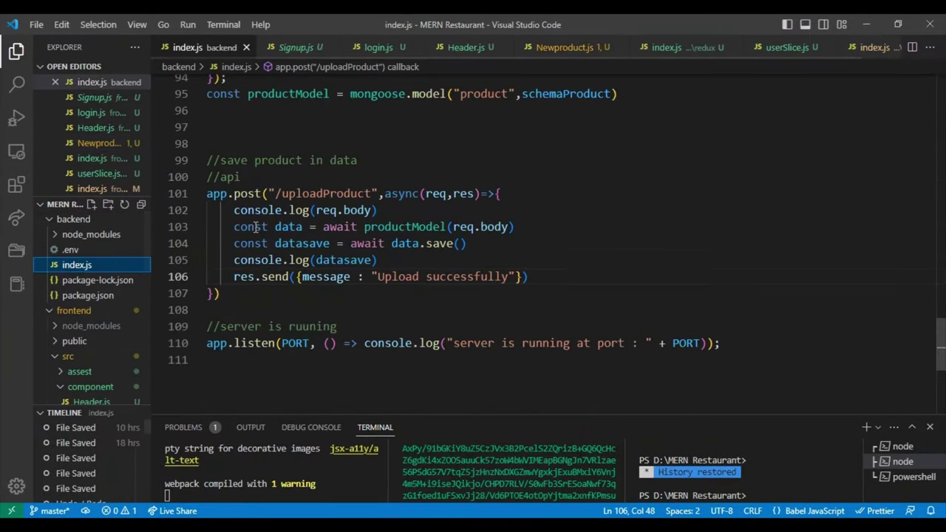
{"action": "left_click", "coordinate": [237, 295]}
{"action": "key", "text": "Return"}
{"action": "key", "text": "Return"}
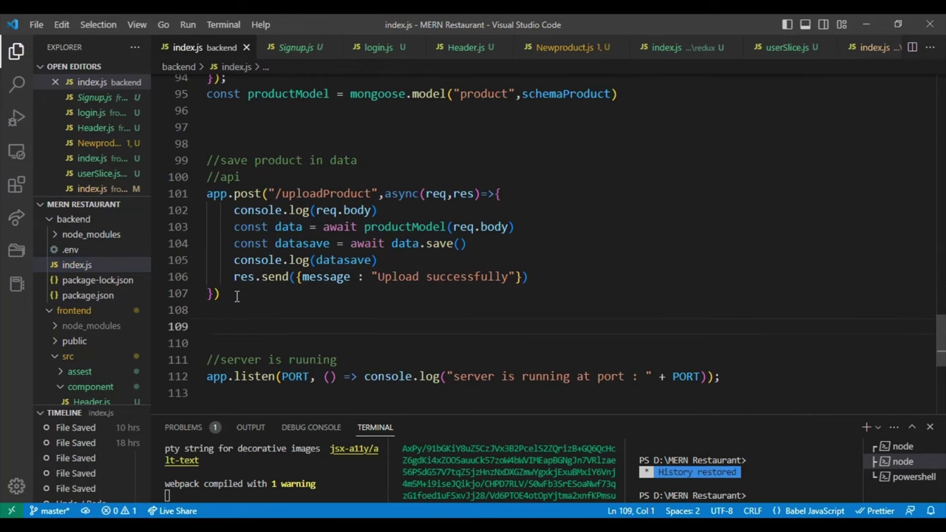
{"action": "key", "text": "Return"}
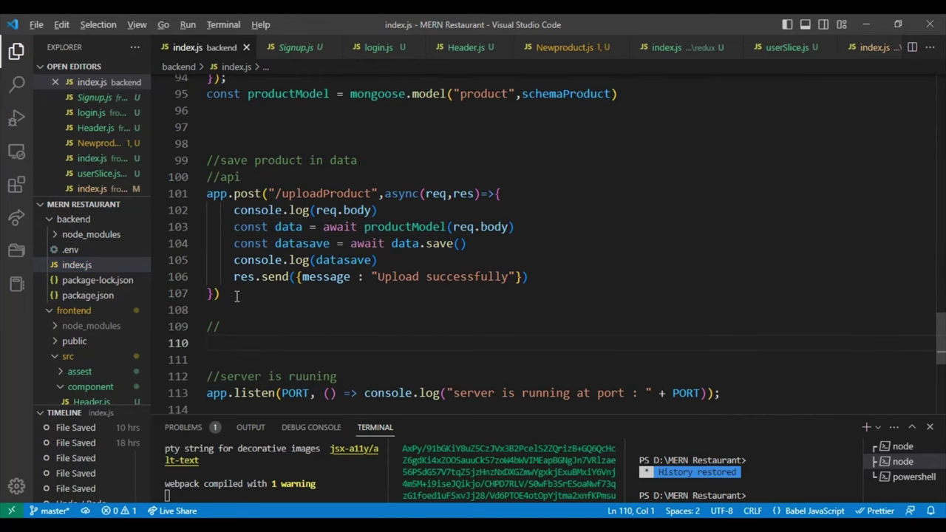
Check the MongoDB Atlas products view, then return to the React App new product page
{"action": "key", "text": "alt+Tab"}
{"action": "left_click", "coordinate": [502, 22]}
{"action": "scroll", "coordinate": [544, 362], "scroll_direction": "down", "scroll_amount": 1}
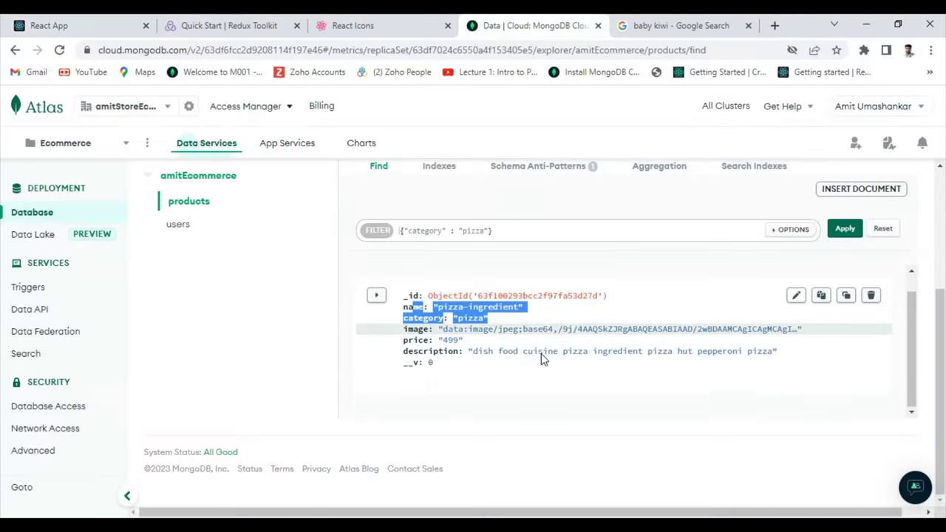
{"action": "key", "text": "alt+Tab"}
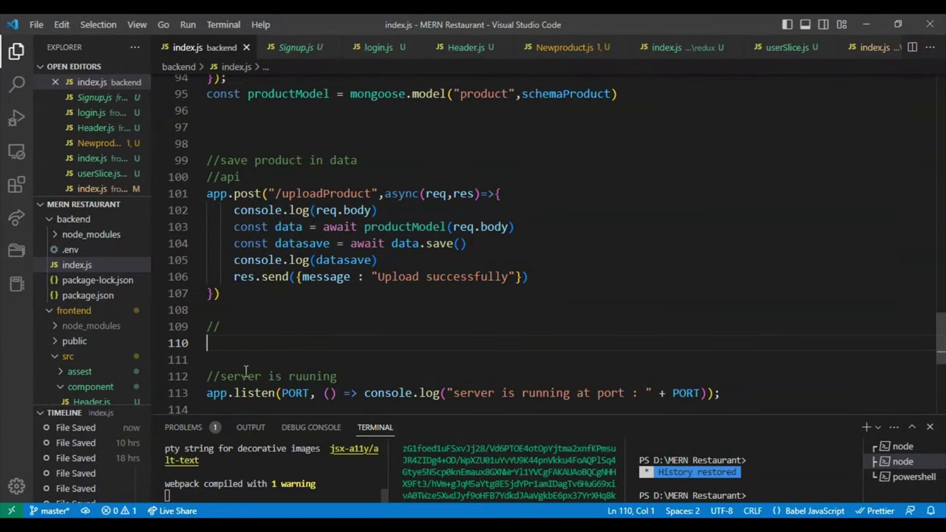
{"action": "key", "text": "alt+Tab"}
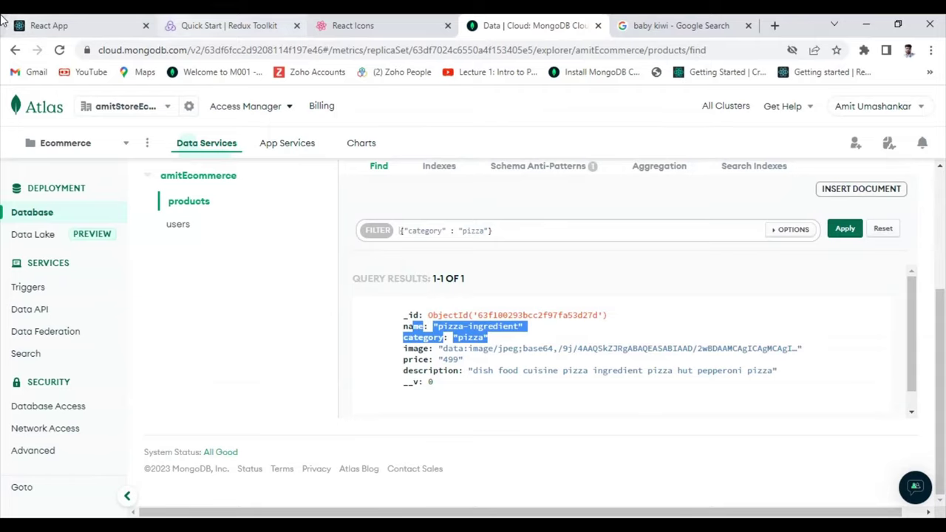
{"action": "left_click", "coordinate": [84, 28]}
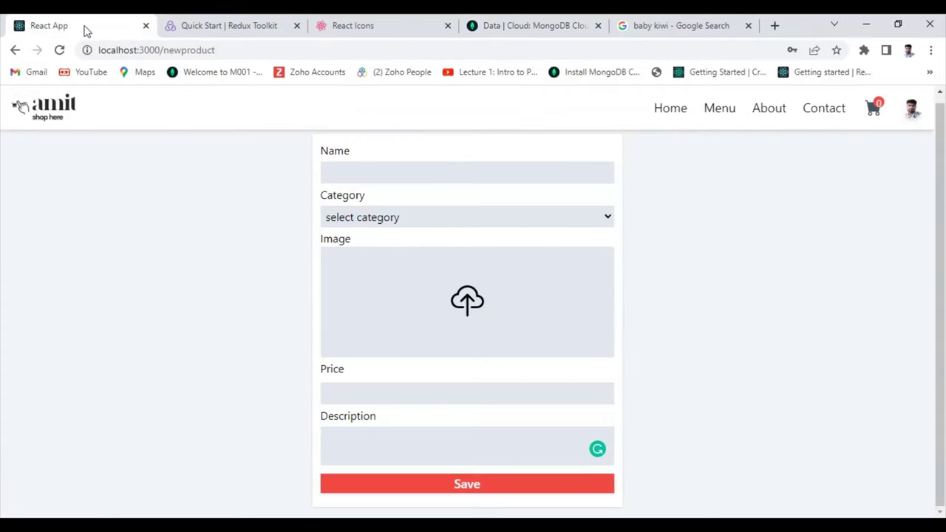
Open the header account menu showing New product and Logout, then return to VS Code
{"action": "left_click", "coordinate": [913, 113]}
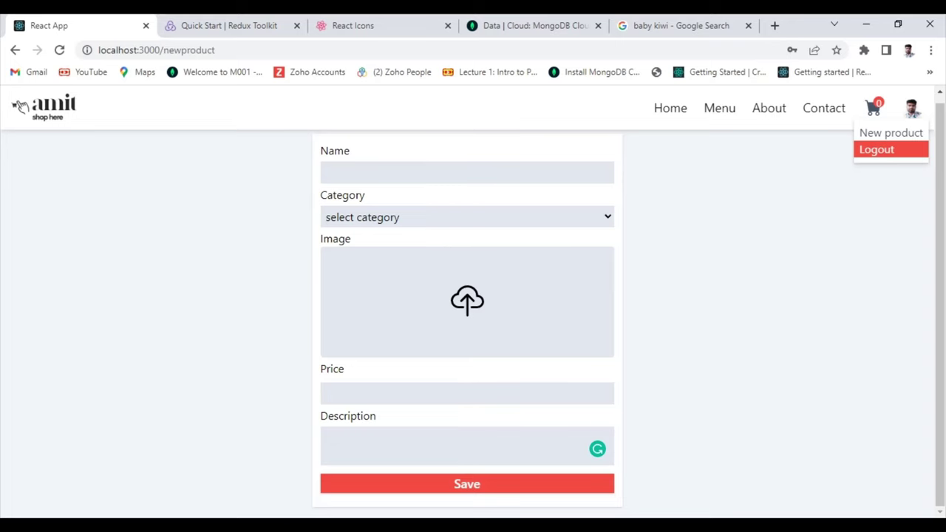
{"action": "key", "text": "alt+Tab"}
In frontend .env, add line 2 'REACT_APP_ADMIN_EMAIL = ' followed by the admin's e-mail
{"action": "scroll", "coordinate": [74, 340], "scroll_direction": "down", "scroll_amount": 3}
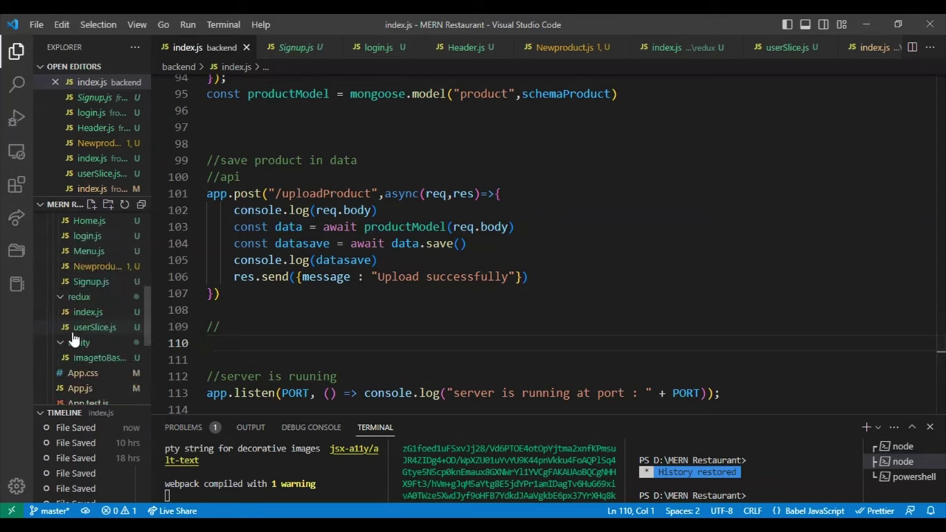
{"action": "scroll", "coordinate": [74, 337], "scroll_direction": "down", "scroll_amount": 3}
{"action": "left_click", "coordinate": [70, 305]}
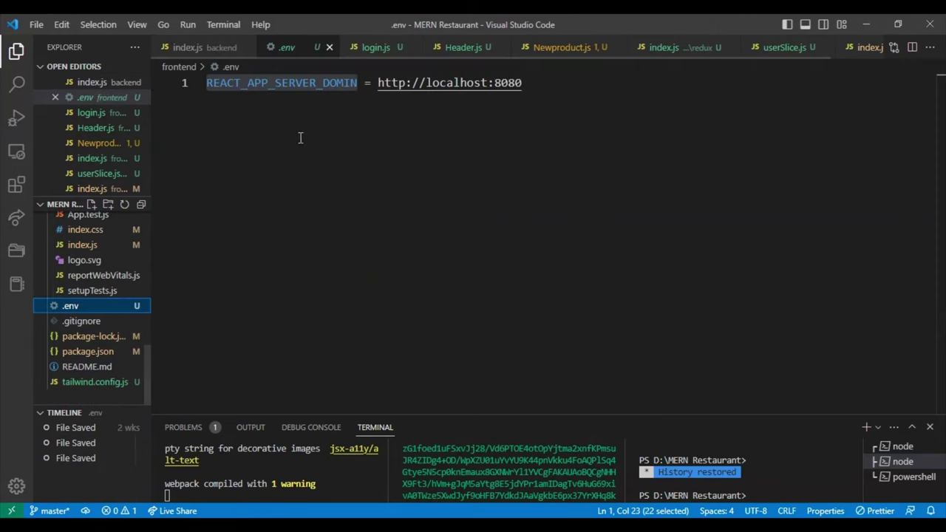
{"action": "left_click", "coordinate": [527, 82]}
{"action": "key", "text": "Return"}
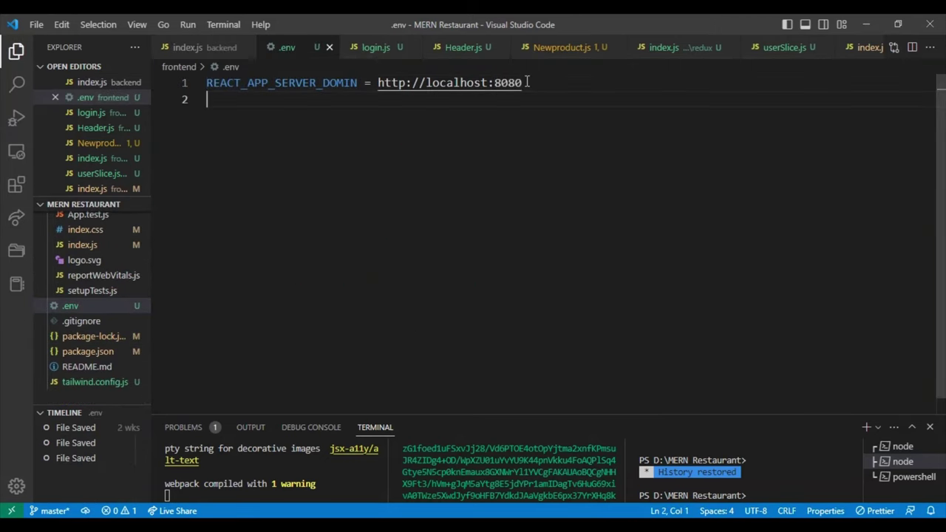
{"action": "type", "text": "Reac"}
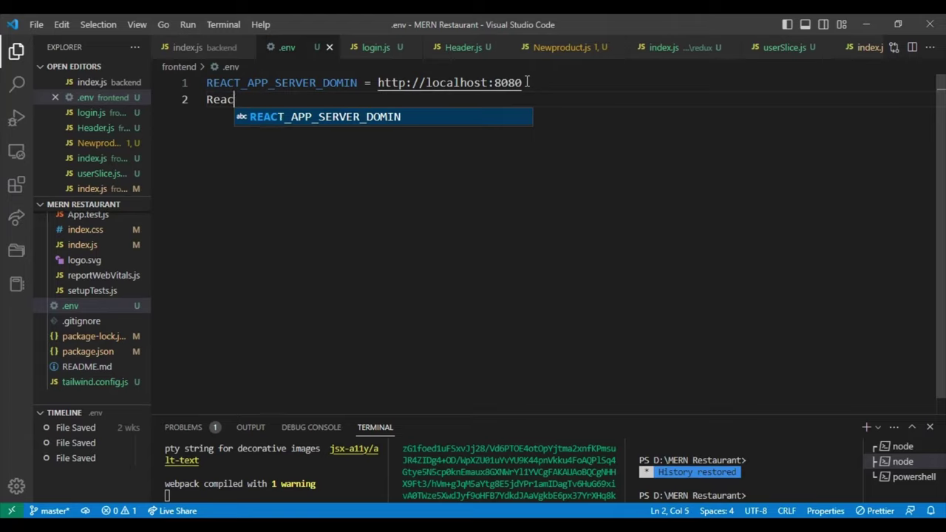
{"action": "key", "text": "BackSpace"}
{"action": "key", "text": "BackSpace"}
{"action": "key", "text": "BackSpace"}
{"action": "key", "text": "BackSpace"}
{"action": "type", "text": "REA"}
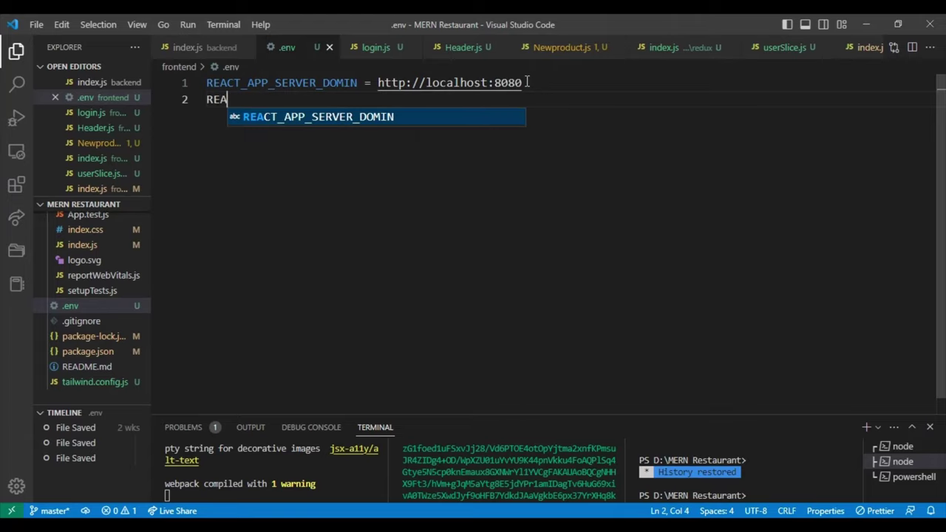
{"action": "type", "text": "CT_A"}
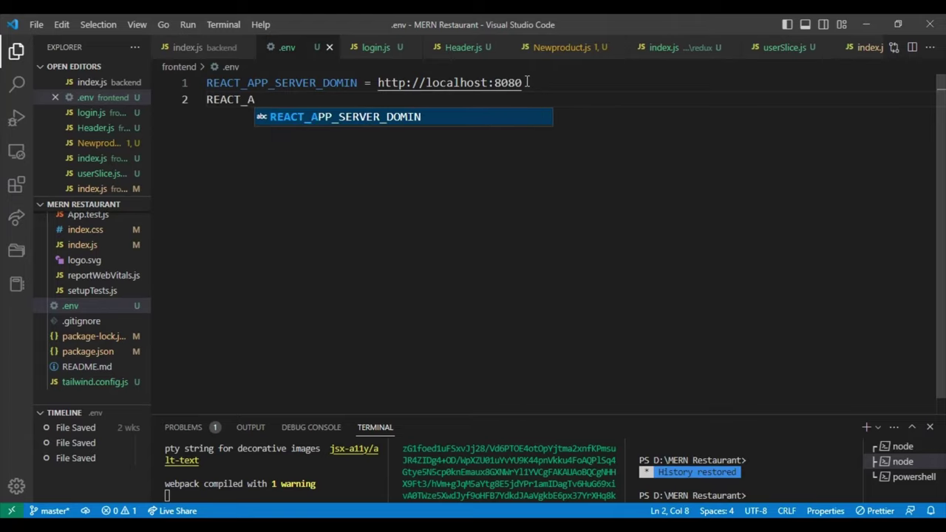
{"action": "key", "text": "Escape"}
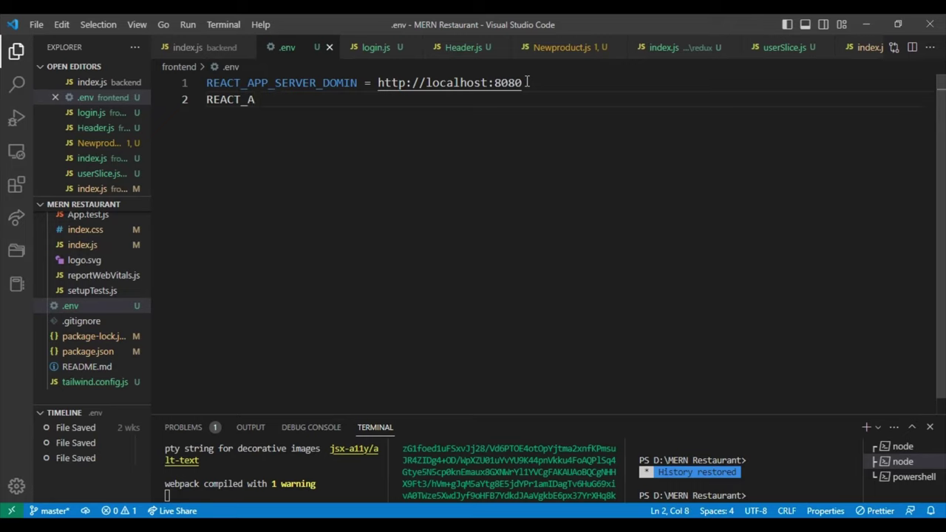
{"action": "type", "text": "PP_"}
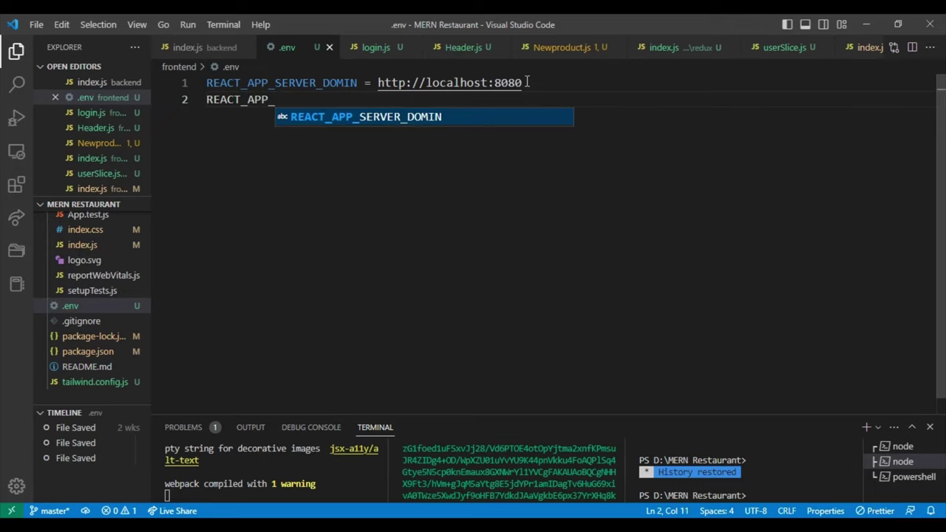
{"action": "type", "text": "ADMIN_"}
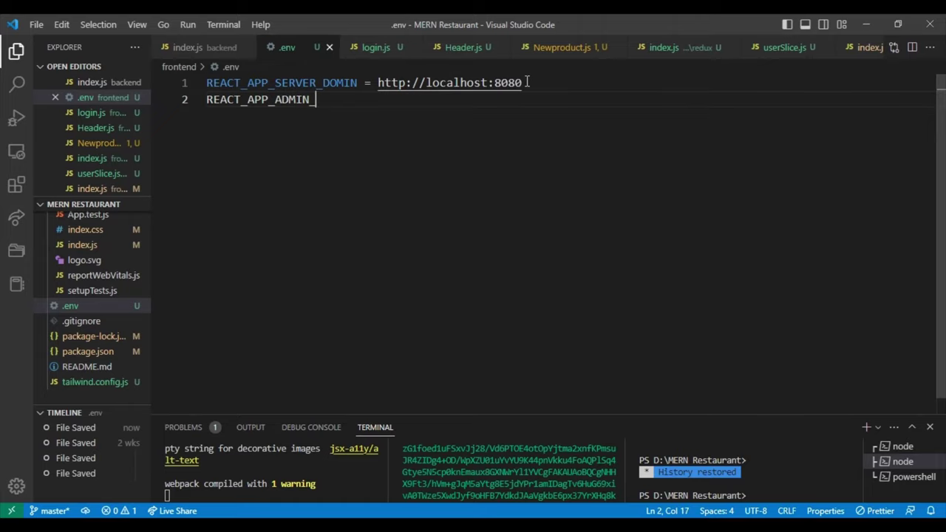
{"action": "type", "text": "EMAIL = "}
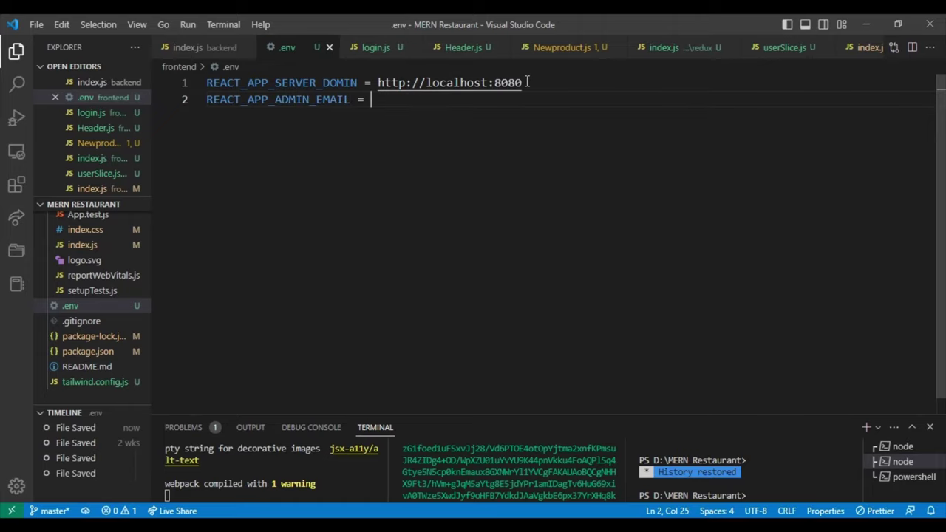
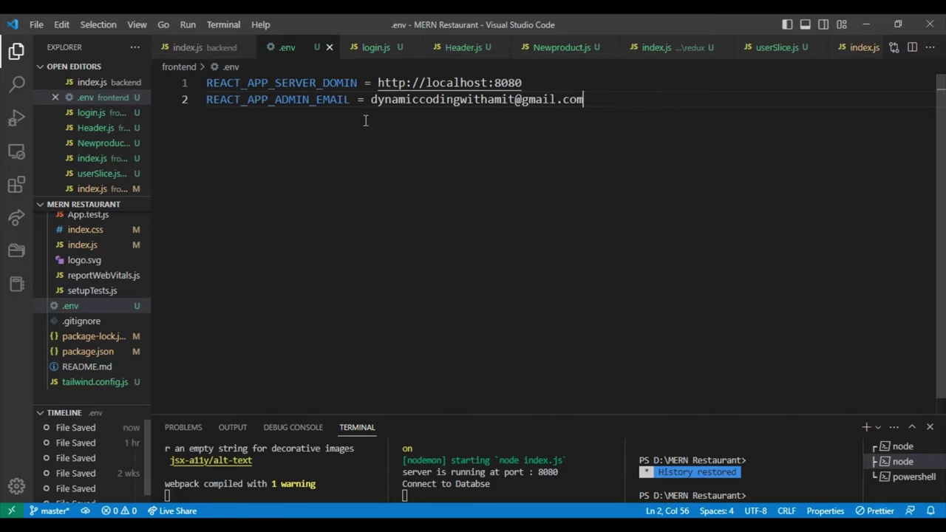
{"action": "scroll", "coordinate": [63, 332], "scroll_direction": "up", "scroll_amount": 3}
{"action": "scroll", "coordinate": [63, 329], "scroll_direction": "up", "scroll_amount": 4}
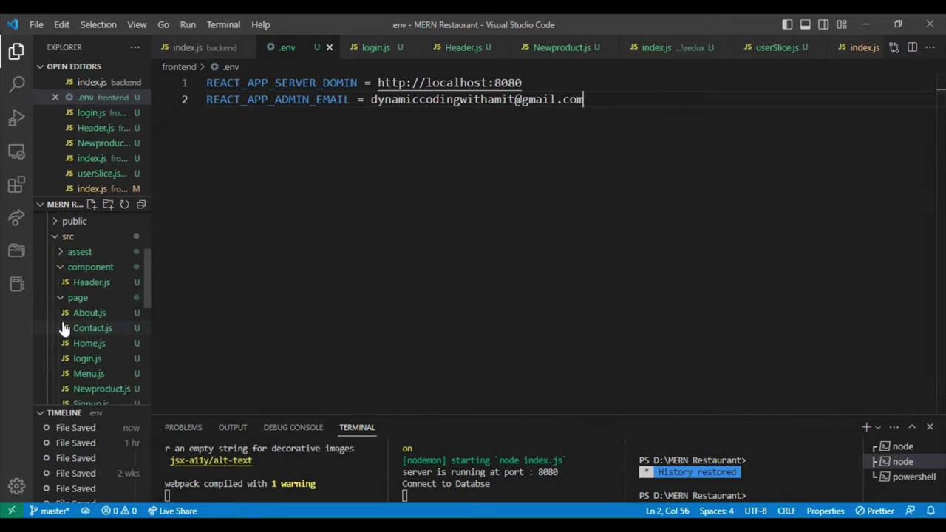
Insert a blank line above the New product link in Header.js and save
{"action": "left_click", "coordinate": [87, 284]}
{"action": "scroll", "coordinate": [359, 328], "scroll_direction": "down", "scroll_amount": 5}
{"action": "scroll", "coordinate": [362, 333], "scroll_direction": "down", "scroll_amount": 5}
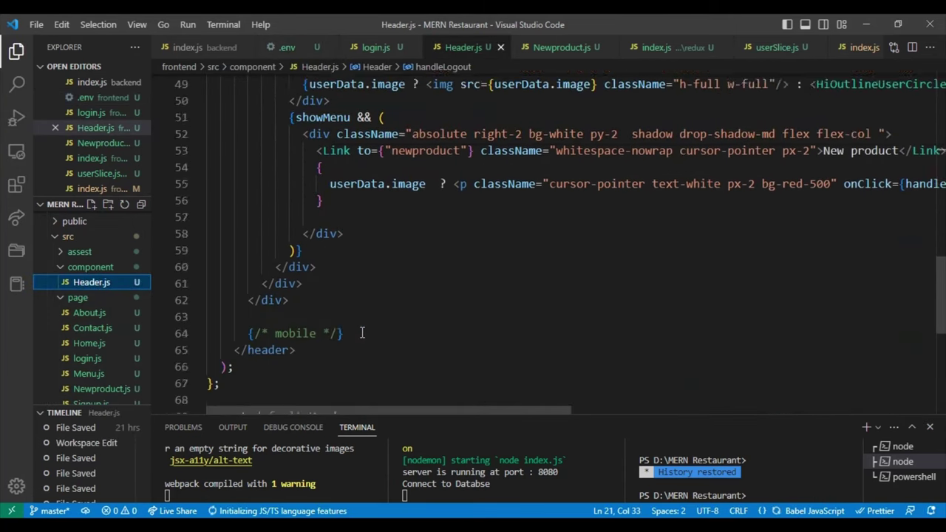
{"action": "scroll", "coordinate": [362, 333], "scroll_direction": "up", "scroll_amount": 4}
{"action": "scroll", "coordinate": [362, 334], "scroll_direction": "up", "scroll_amount": 2}
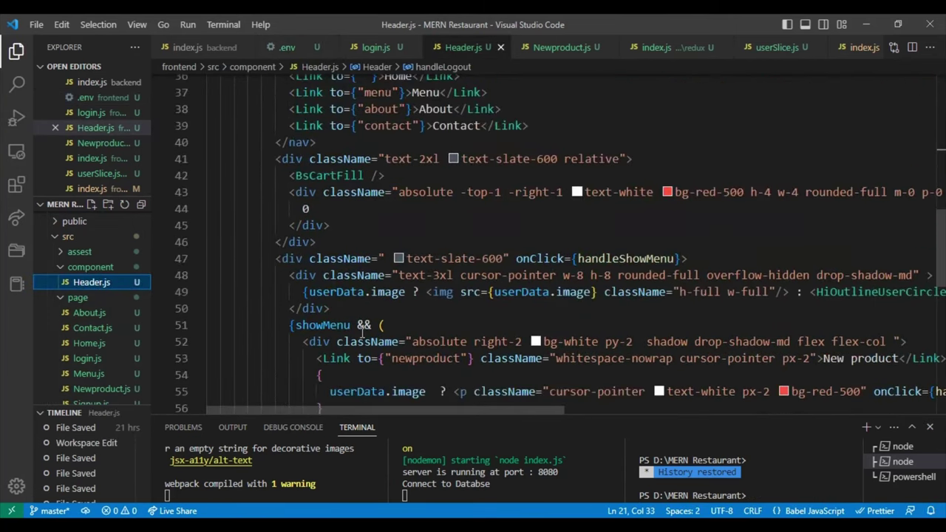
{"action": "left_click", "coordinate": [390, 359]}
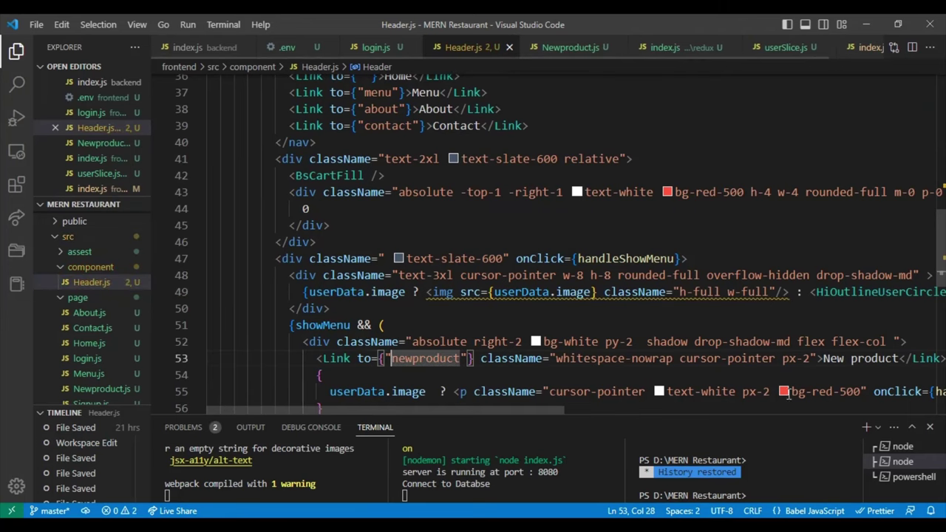
{"action": "left_click_drag", "start_coordinate": [458, 409], "coordinate": [550, 407]}
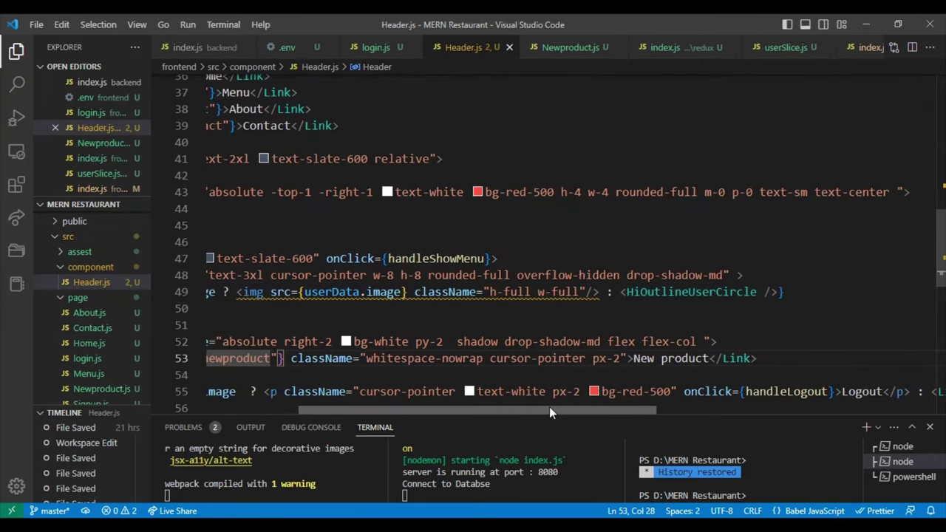
{"action": "left_click", "coordinate": [714, 342]}
{"action": "key", "text": "Return"}
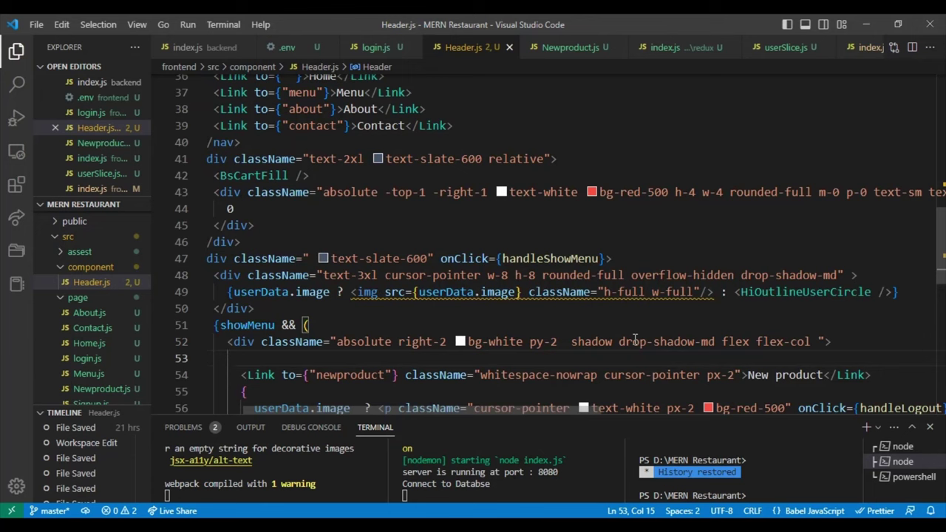
{"action": "key", "text": "ctrl+s"}
Copy the REACT_APP_ADMIN_EMAIL variable name from the .env file
{"action": "scroll", "coordinate": [613, 325], "scroll_direction": "up", "scroll_amount": 12}
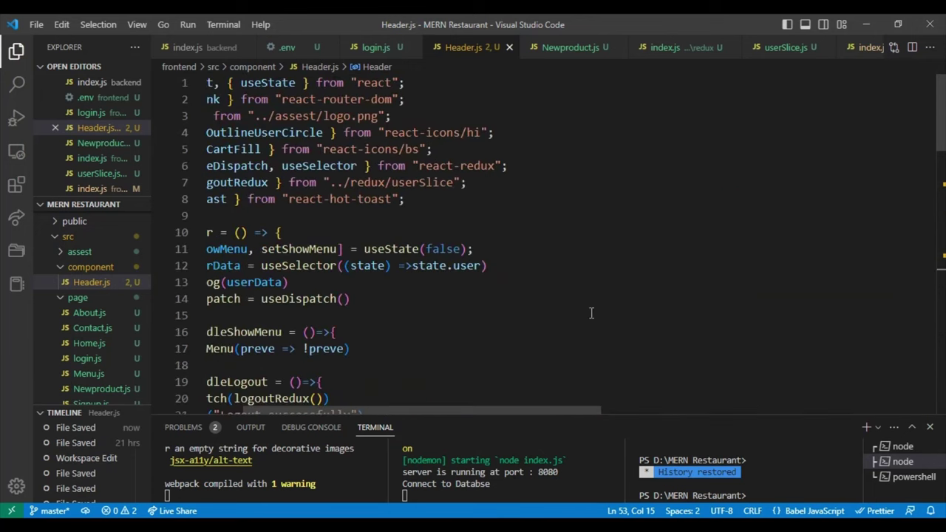
{"action": "scroll", "coordinate": [341, 378], "scroll_direction": "left", "scroll_amount": 3}
{"action": "scroll", "coordinate": [95, 347], "scroll_direction": "down", "scroll_amount": 4}
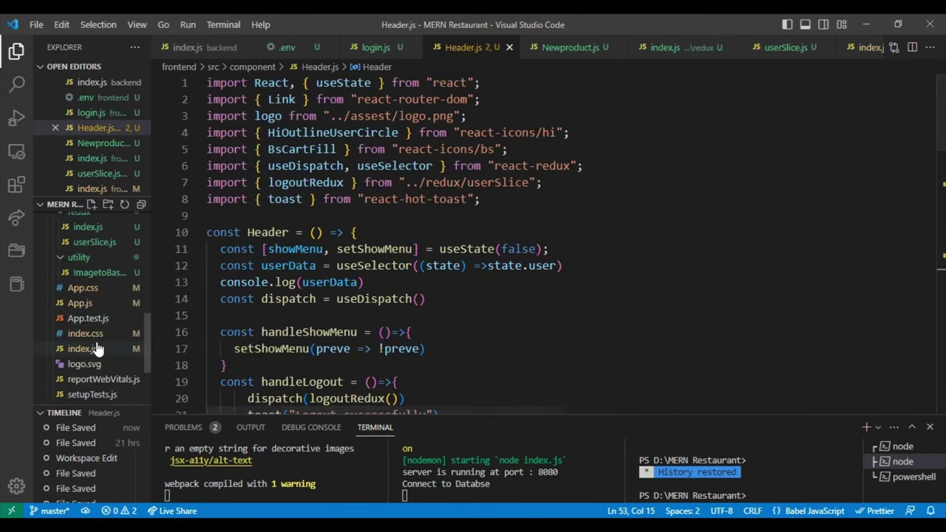
{"action": "scroll", "coordinate": [80, 351], "scroll_direction": "down", "scroll_amount": 3}
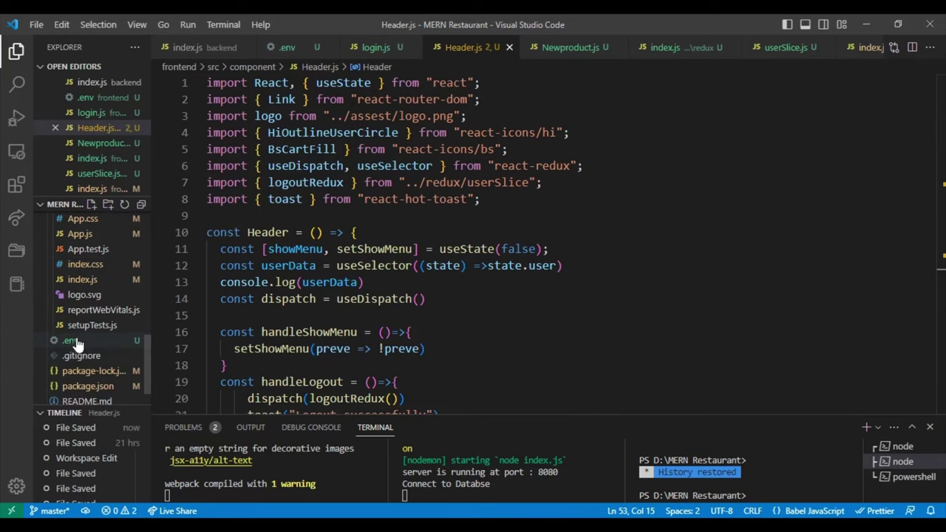
{"action": "left_click", "coordinate": [77, 341]}
{"action": "double_click", "coordinate": [289, 99]}
{"action": "key", "text": "ctrl+c"}
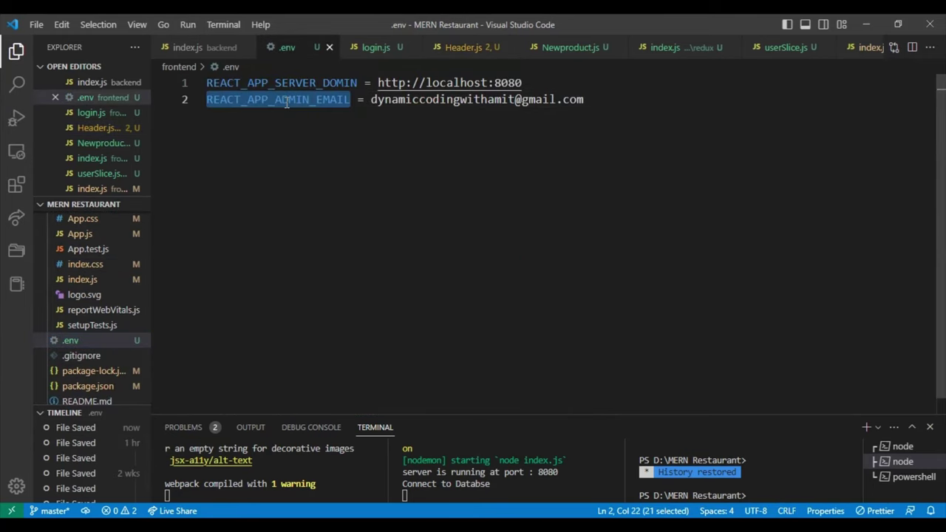
{"action": "scroll", "coordinate": [103, 272], "scroll_direction": "up", "scroll_amount": 6}
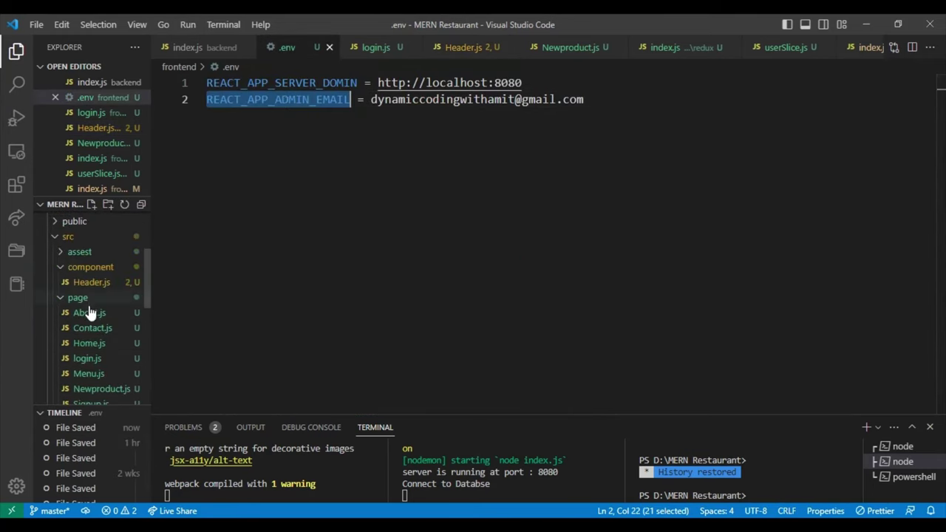
Add console.log(process.env.REACT_APP_ADMIN_EMAIL) on a new line after handleLogout in Header.js
{"action": "left_click", "coordinate": [88, 285]}
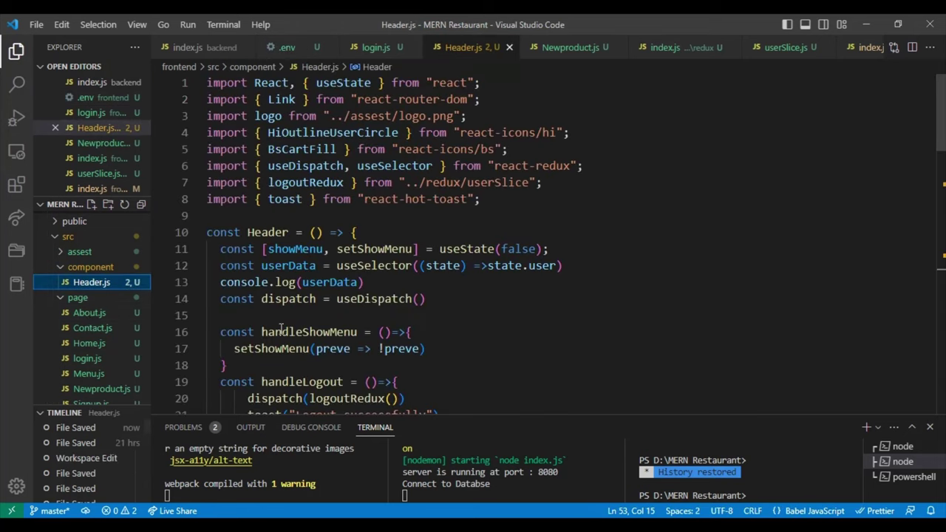
{"action": "scroll", "coordinate": [275, 326], "scroll_direction": "down", "scroll_amount": 4}
{"action": "left_click", "coordinate": [230, 223]}
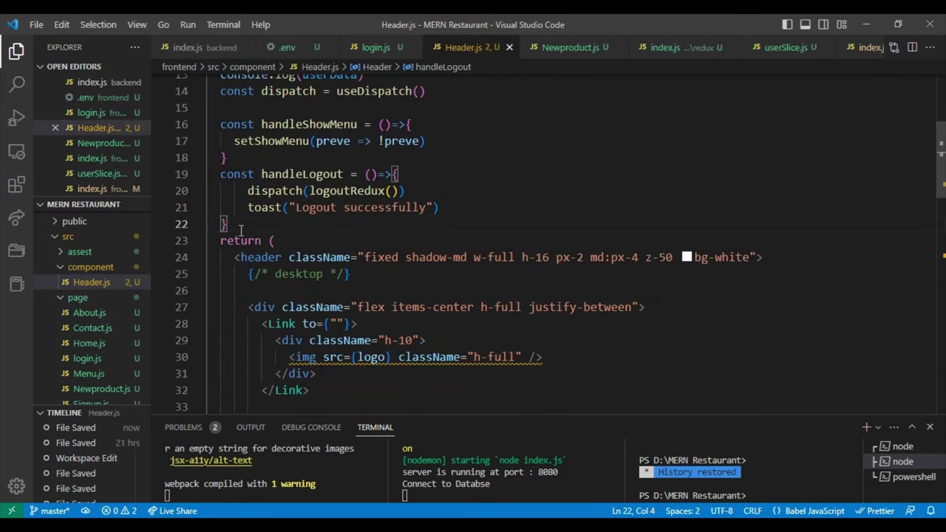
{"action": "key", "text": "Return"}
{"action": "key", "text": "Return"}
{"action": "type", "text": "console.lo"}
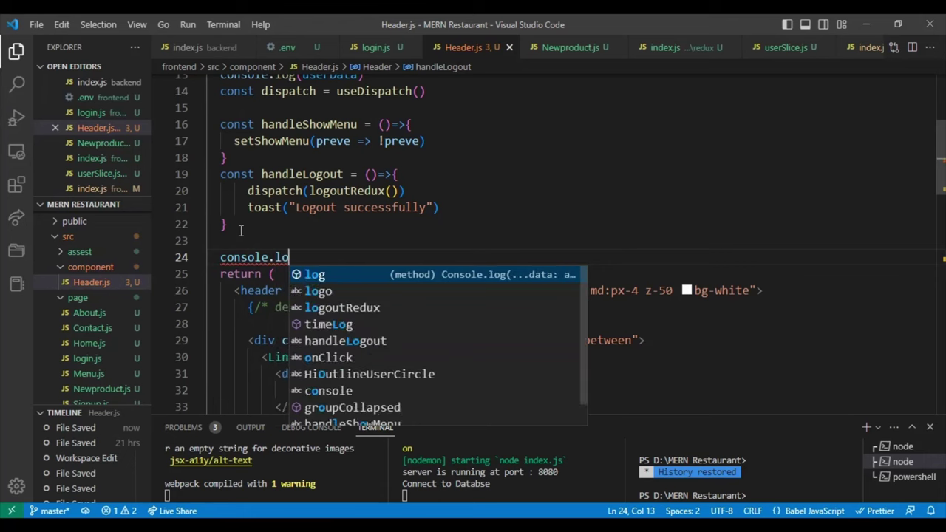
{"action": "type", "text": "g(pro"}
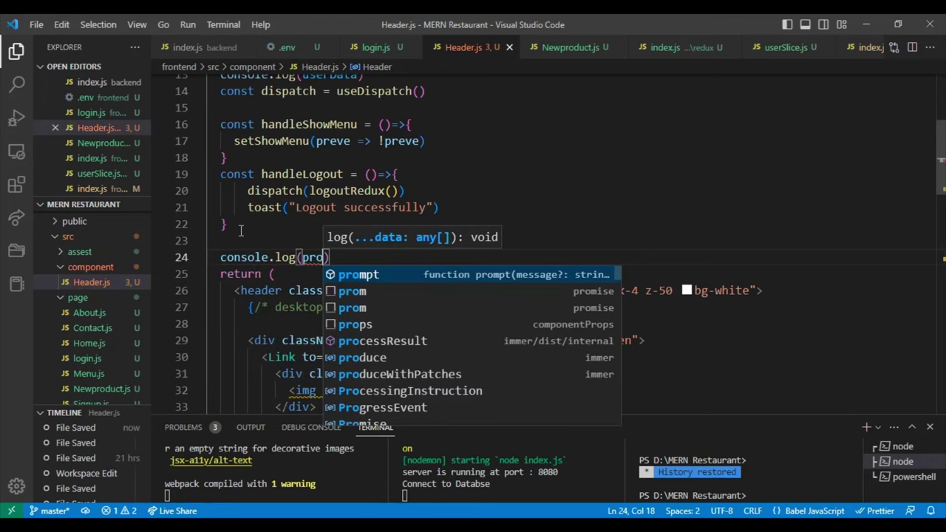
{"action": "type", "text": "cess"}
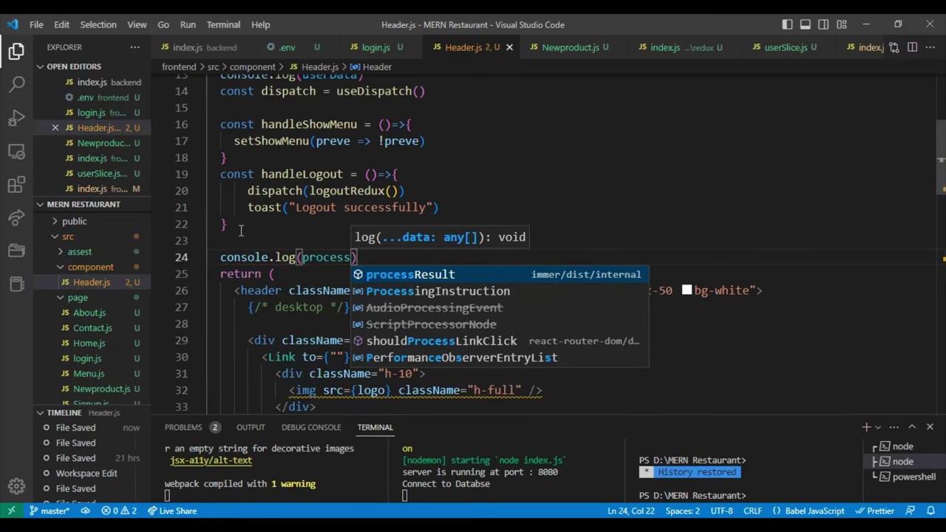
{"action": "type", "text": ".env."}
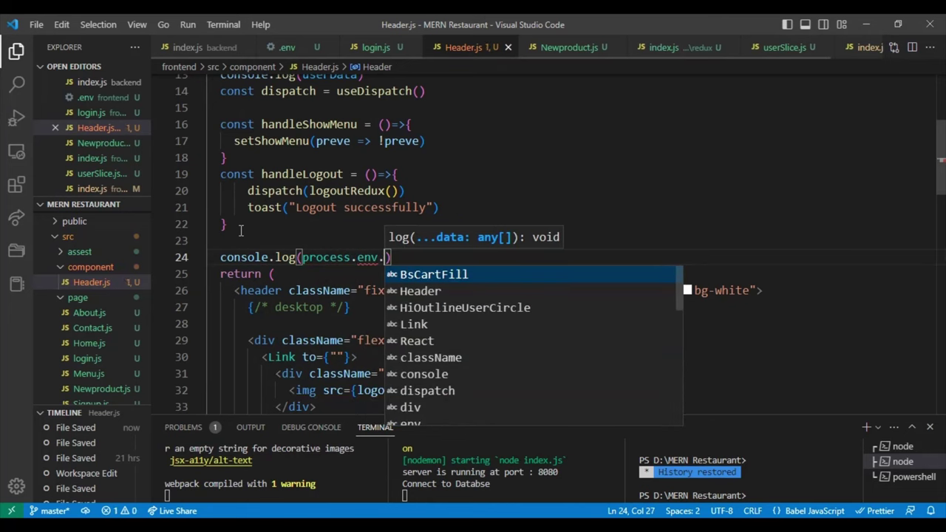
{"action": "key", "text": "ctrl+v"}
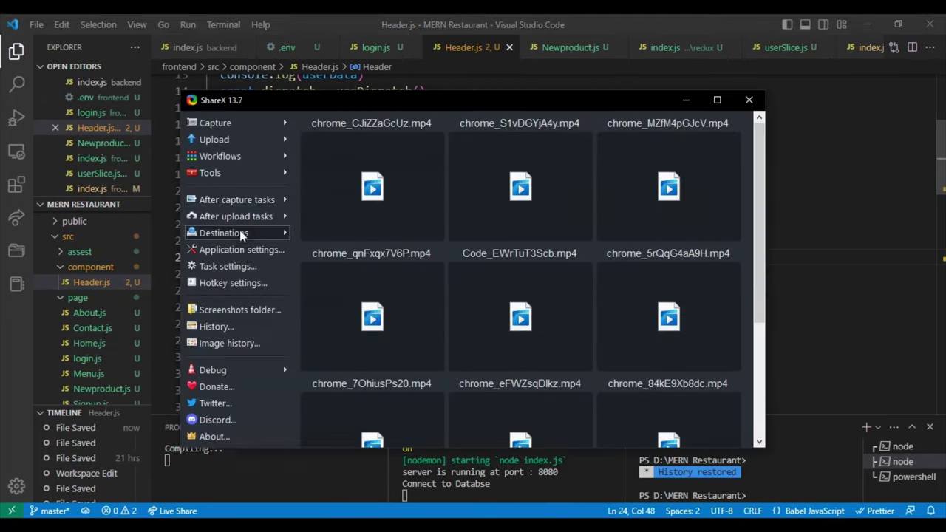
Open the browser Console, expand the logged user object, and reload the new product page
{"action": "key", "text": "alt+Tab"}
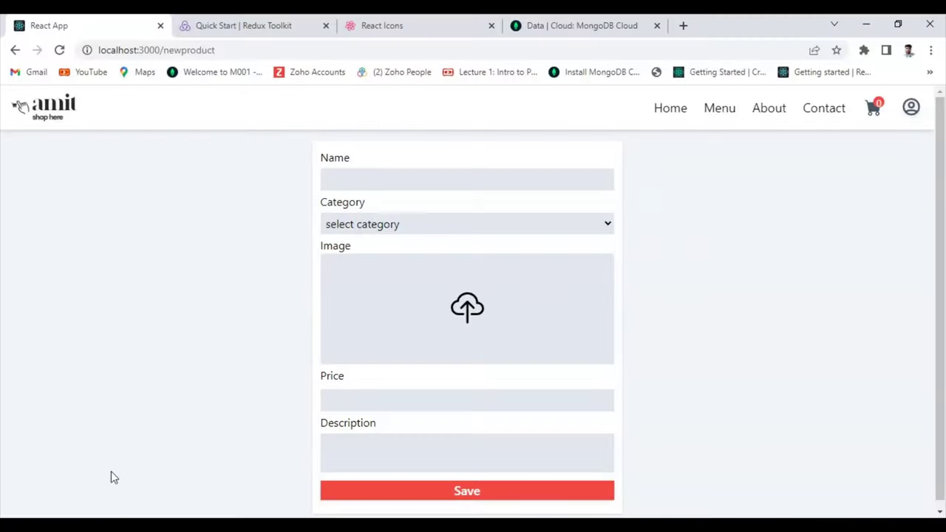
{"action": "right_click", "coordinate": [652, 234]}
{"action": "left_click", "coordinate": [681, 488]}
{"action": "left_click", "coordinate": [641, 97]}
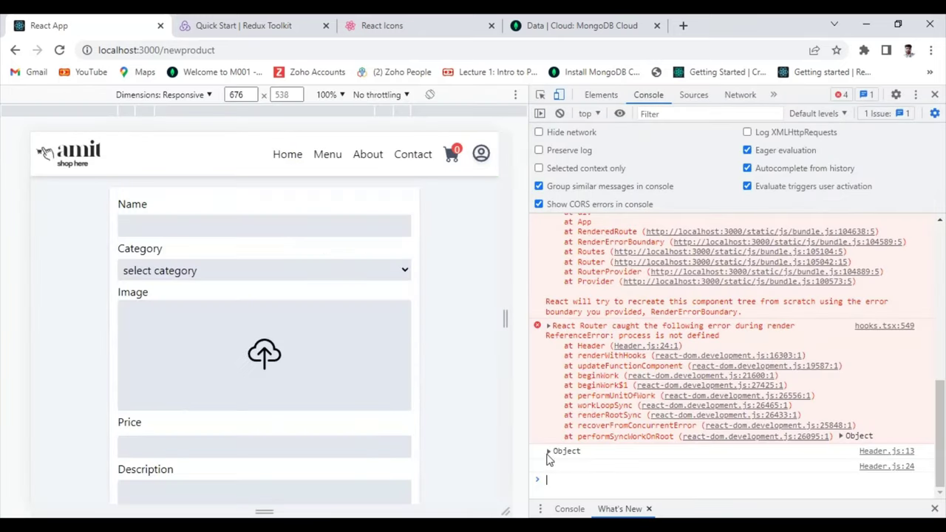
{"action": "left_click", "coordinate": [551, 452]}
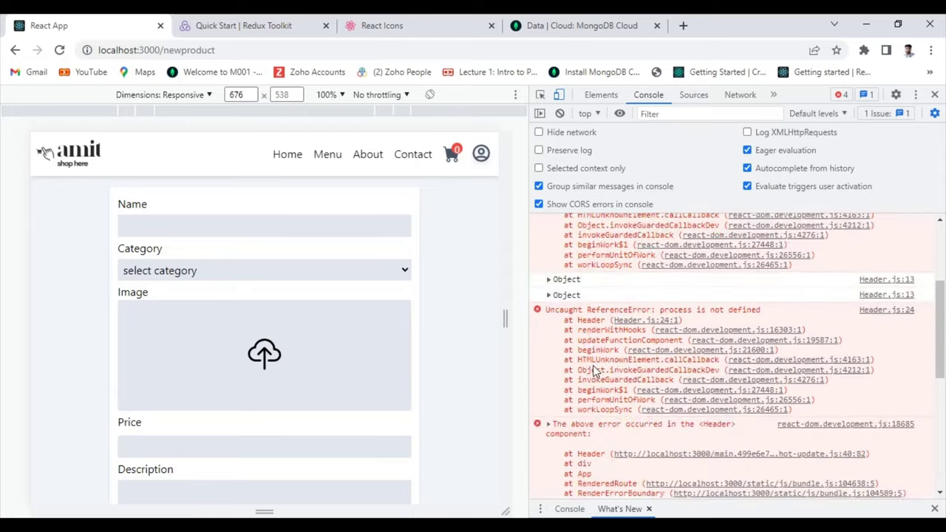
{"action": "left_click", "coordinate": [59, 50]}
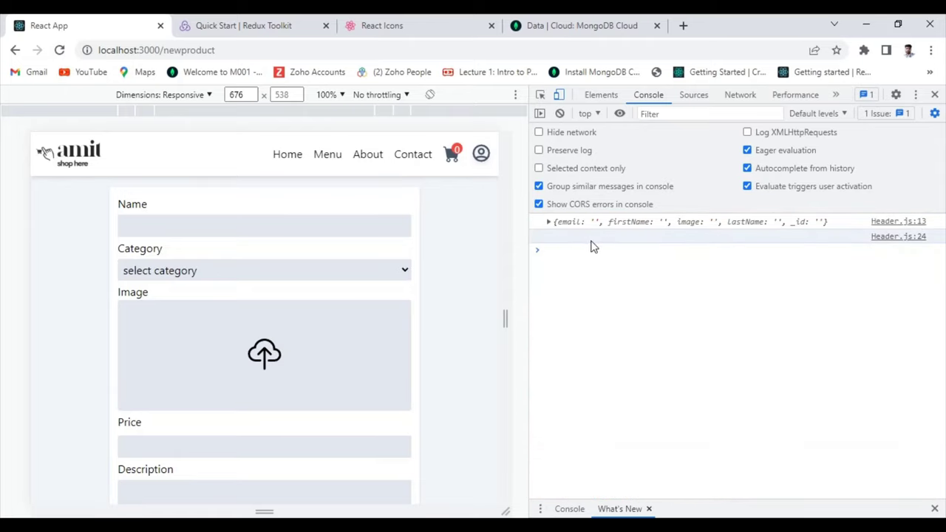
Stop the frontend dev server with Ctrl+C, confirming with y, and enlarge the terminal panel
{"action": "key", "text": "alt+Tab"}
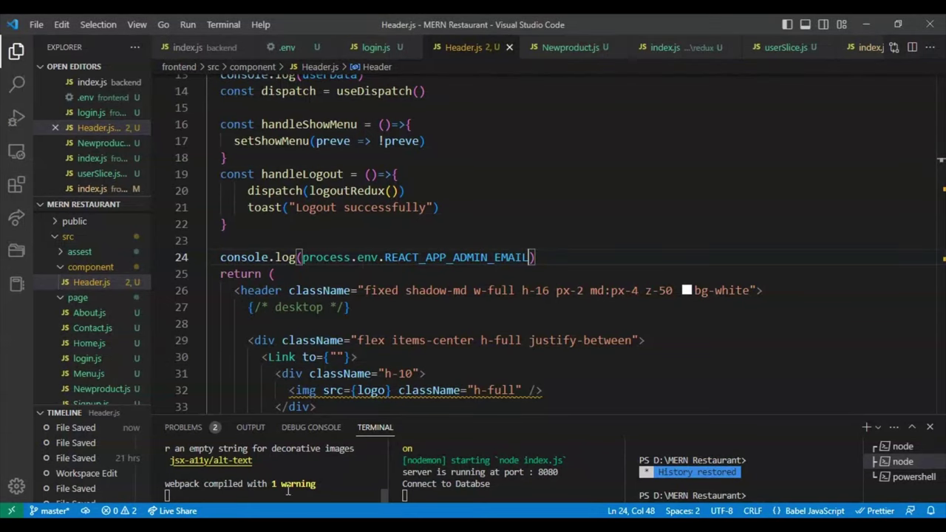
{"action": "left_click", "coordinate": [200, 494]}
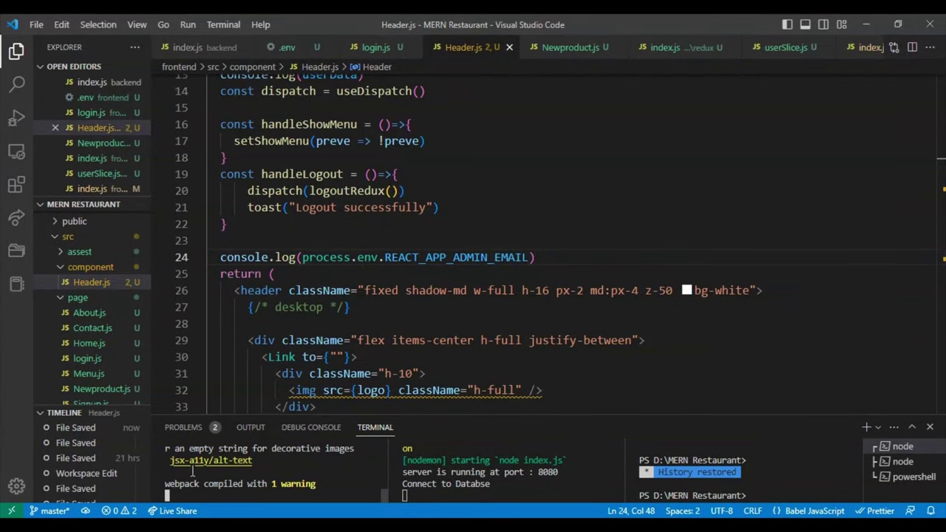
{"action": "key", "text": "ctrl+c"}
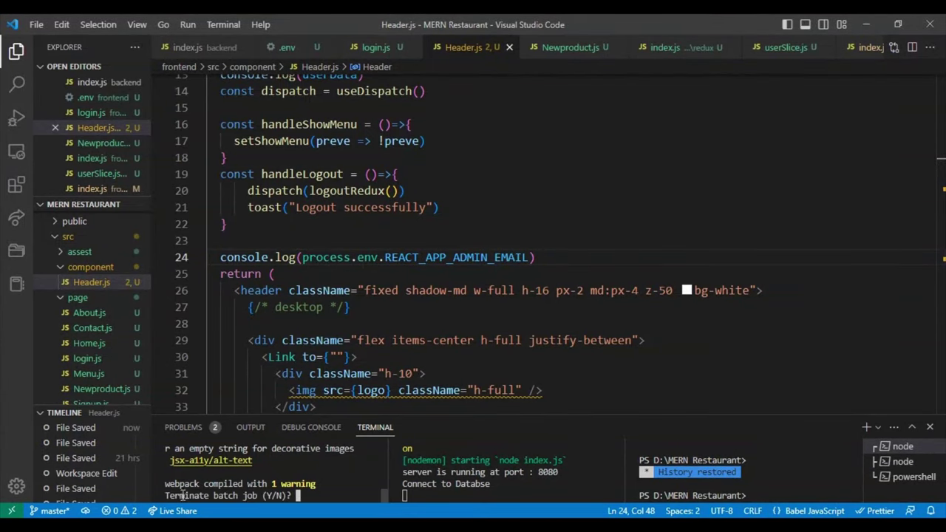
{"action": "type", "text": "y"}
{"action": "key", "text": "Return"}
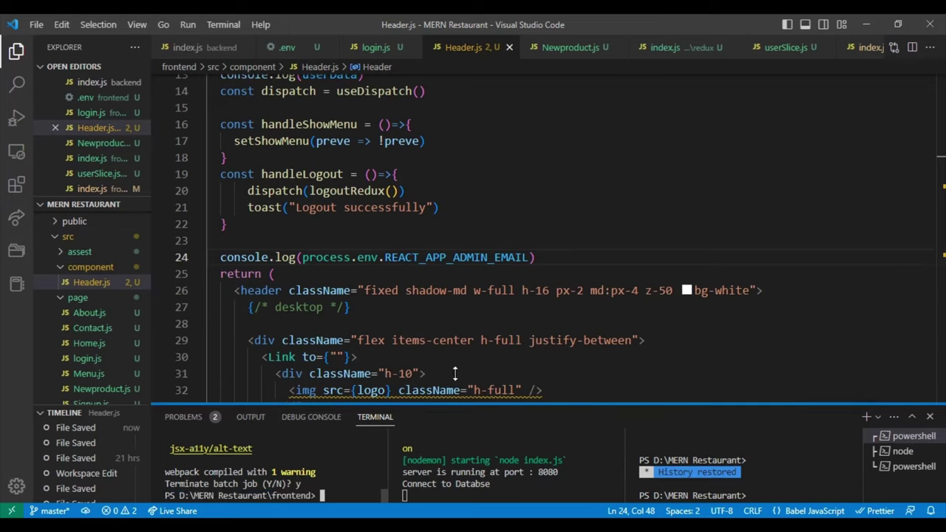
{"action": "left_click_drag", "start_coordinate": [453, 413], "coordinate": [441, 347]}
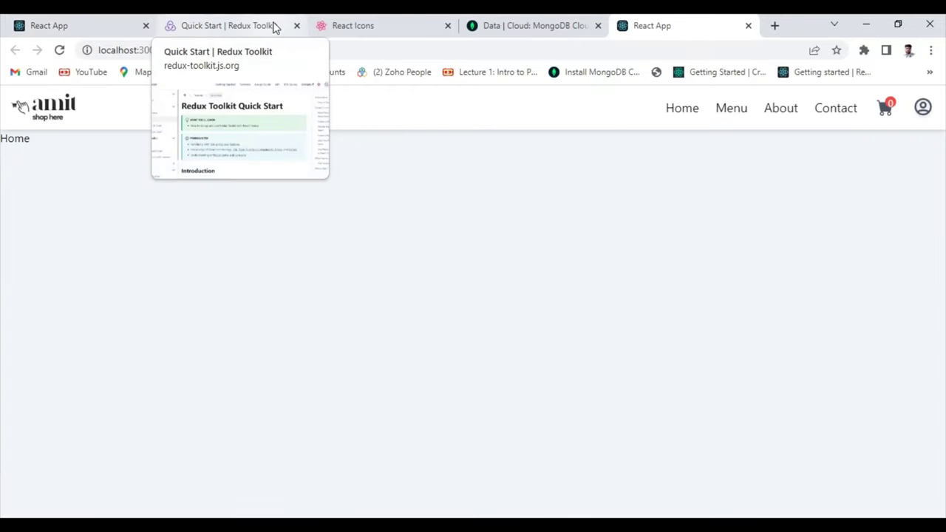
Close the Redux Toolkit, React Icons and old React App tabs, keeping the fresh home page
{"action": "left_click", "coordinate": [273, 26]}
{"action": "left_click", "coordinate": [296, 26]}
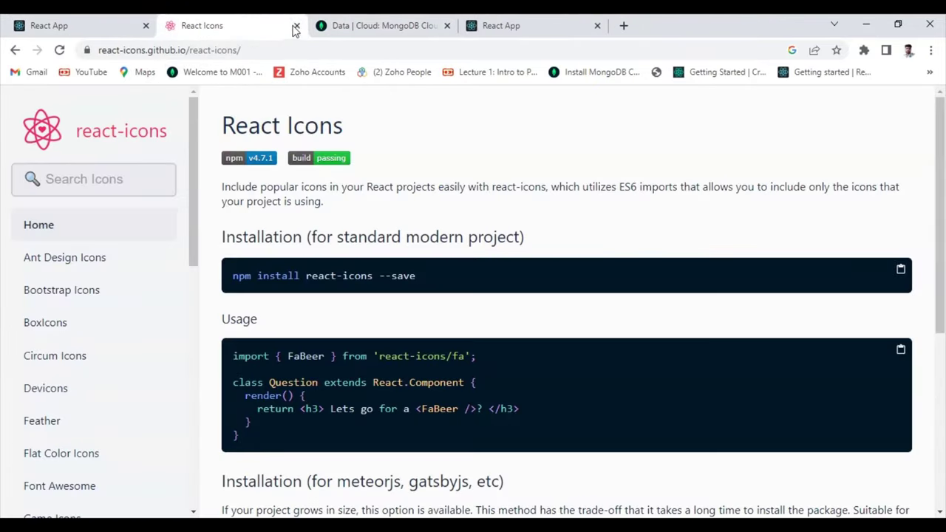
{"action": "left_click", "coordinate": [296, 26]}
{"action": "left_click", "coordinate": [111, 28]}
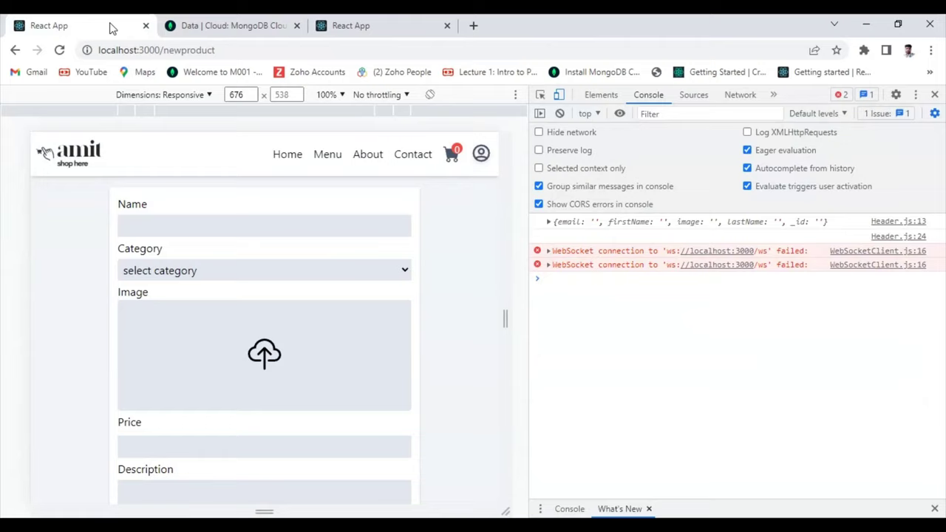
{"action": "left_click", "coordinate": [147, 26]}
{"action": "left_click", "coordinate": [205, 23]}
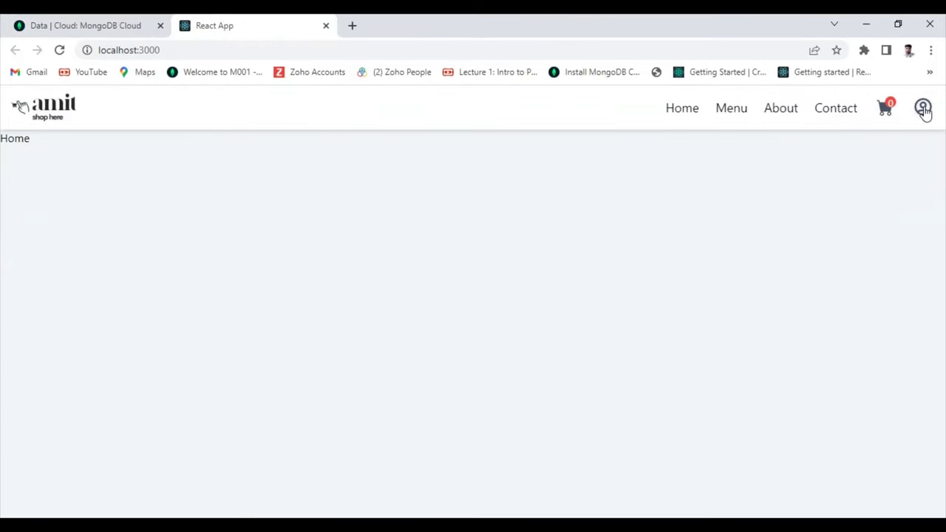
Inspect the home page and confirm the Console prints the admin email address
{"action": "right_click", "coordinate": [532, 199]}
{"action": "left_click", "coordinate": [576, 453]}
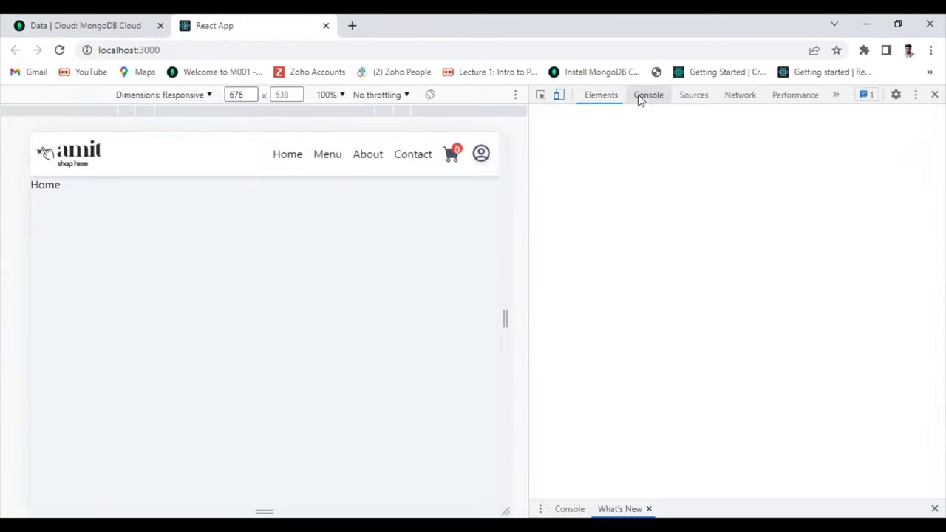
{"action": "left_click", "coordinate": [645, 95]}
{"action": "left_click_drag", "start_coordinate": [546, 237], "coordinate": [695, 237]}
{"action": "left_click", "coordinate": [675, 267]}
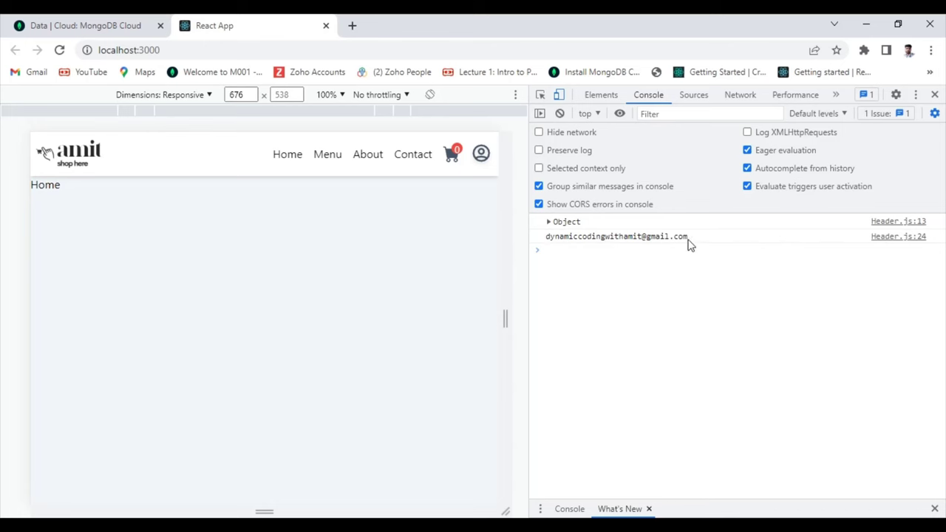
{"action": "key", "text": "alt+Tab"}
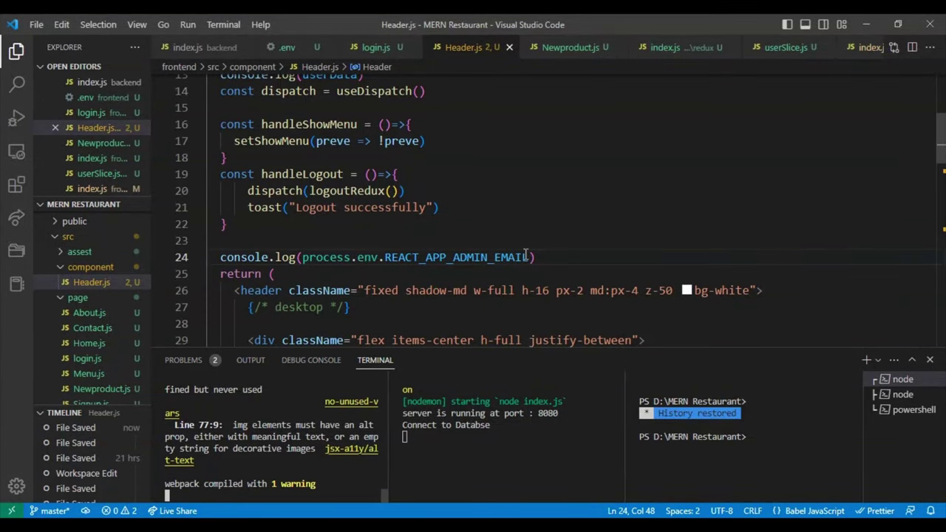
{"action": "left_click_drag", "start_coordinate": [527, 257], "coordinate": [304, 263]}
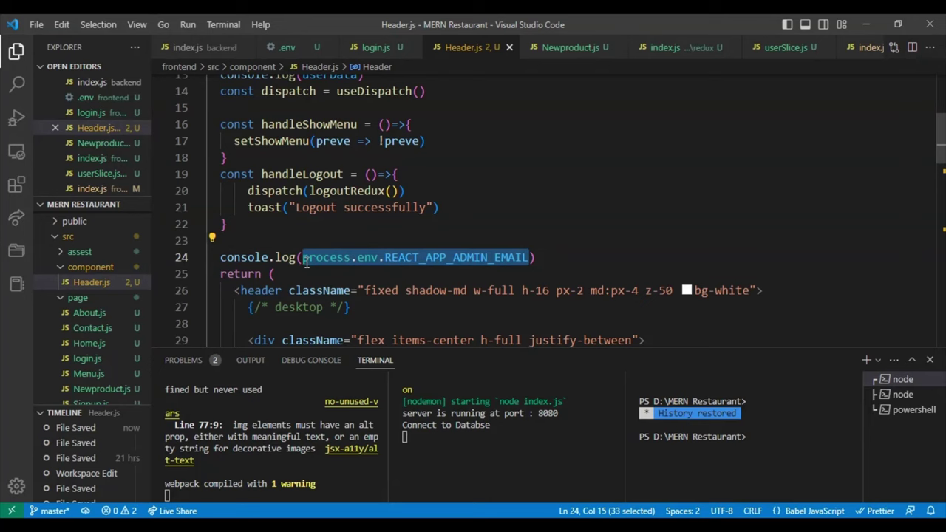
{"action": "scroll", "coordinate": [305, 263], "scroll_direction": "down", "scroll_amount": 12}
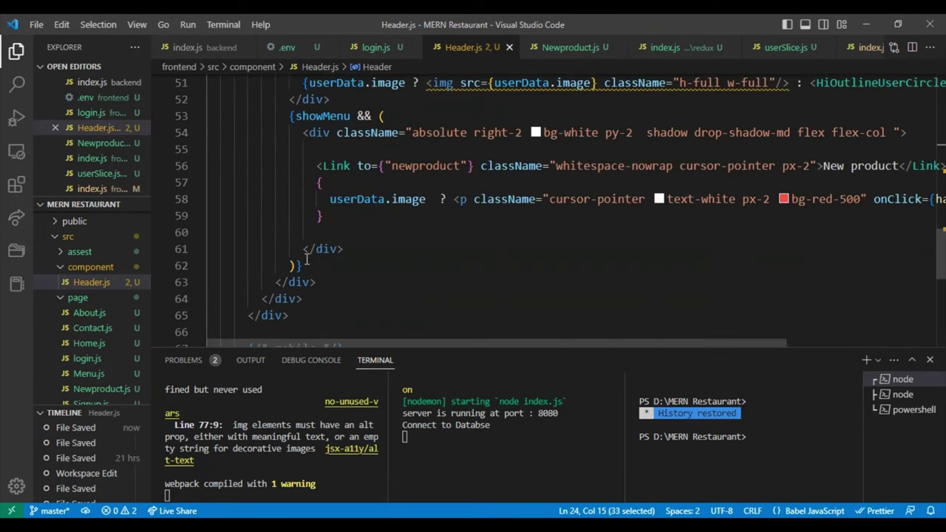
{"action": "left_click", "coordinate": [324, 181]}
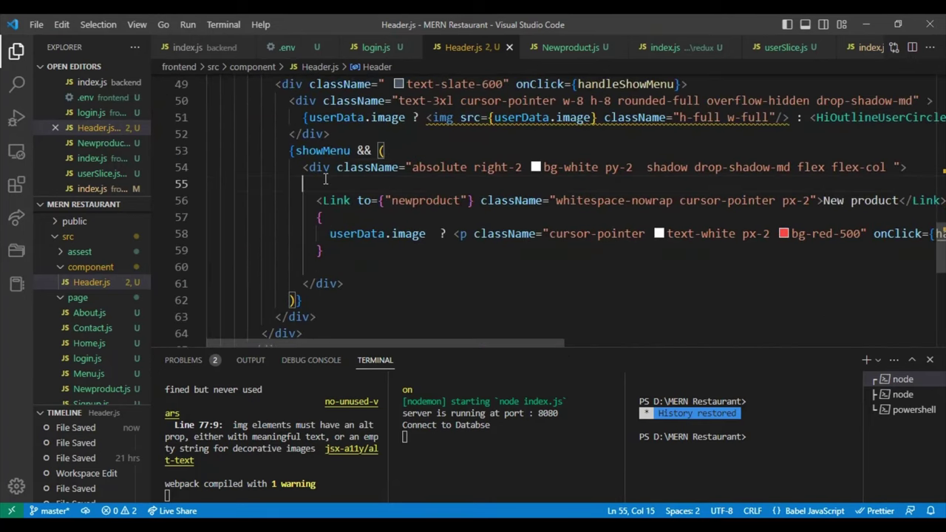
{"action": "type", "text": "{"}
{"action": "key", "text": "Return"}
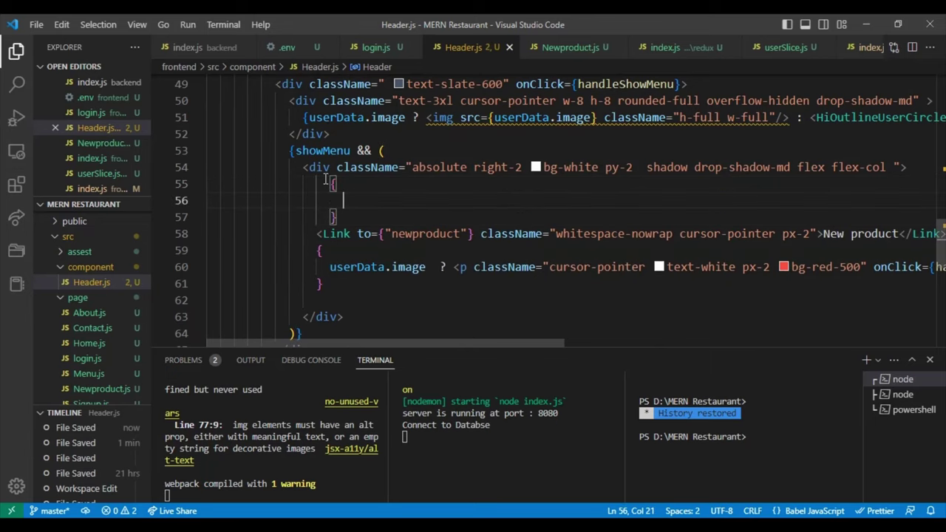
{"action": "key", "text": "ctrl+v"}
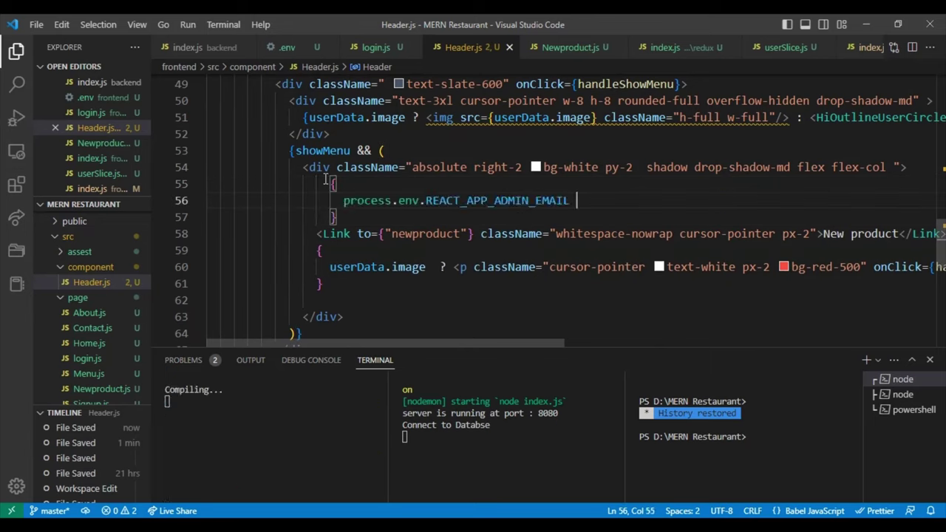
{"action": "type", "text": "==="}
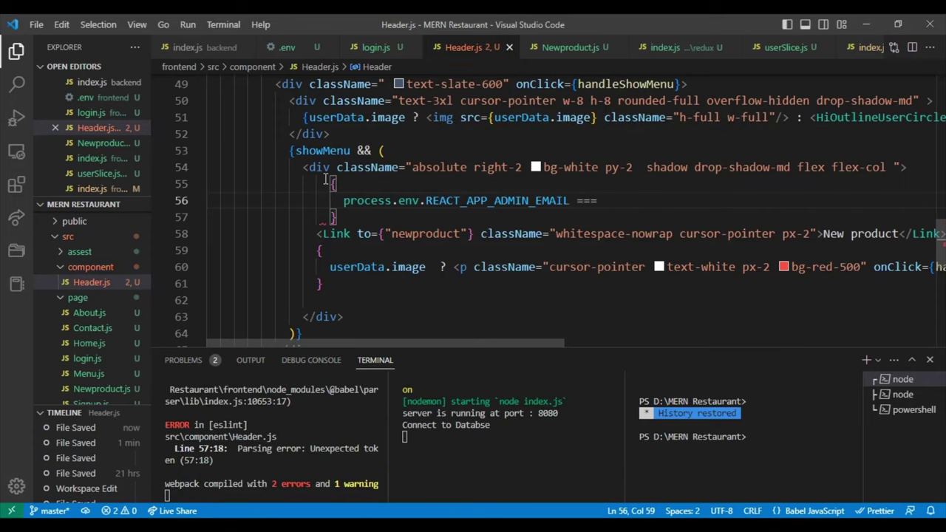
{"action": "key", "text": "BackSpace"}
{"action": "key", "text": "BackSpace"}
{"action": "key", "text": "BackSpace"}
{"action": "key", "text": "BackSpace"}
{"action": "key", "text": "BackSpace"}
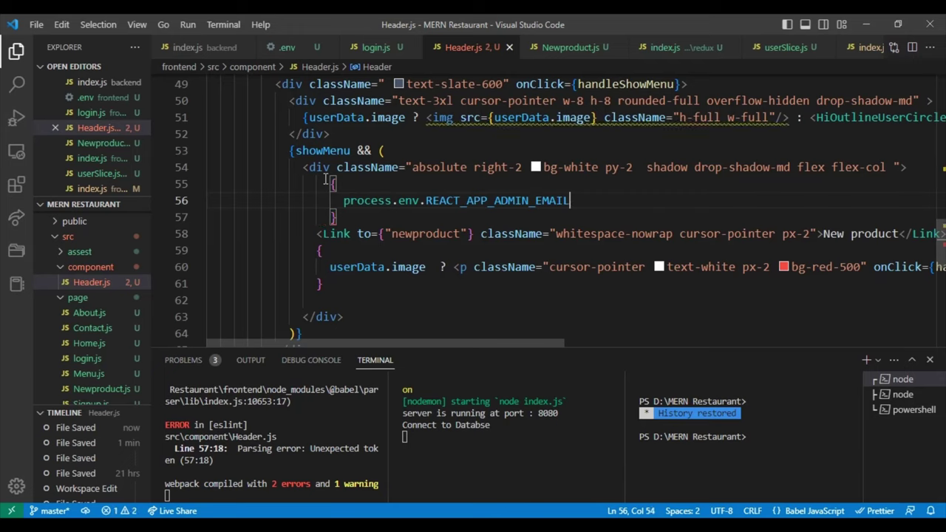
{"action": "key", "text": "BackSpace"}
{"action": "key", "text": "BackSpace"}
{"action": "key", "text": "BackSpace"}
{"action": "key", "text": "BackSpace"}
{"action": "key", "text": "BackSpace"}
{"action": "key", "text": "BackSpace"}
{"action": "key", "text": "BackSpace"}
{"action": "key", "text": "BackSpace"}
{"action": "key", "text": "BackSpace"}
{"action": "key", "text": "BackSpace"}
{"action": "key", "text": "BackSpace"}
{"action": "key", "text": "BackSpace"}
{"action": "key", "text": "BackSpace"}
{"action": "key", "text": "BackSpace"}
{"action": "key", "text": "BackSpace"}
{"action": "key", "text": "BackSpace"}
{"action": "key", "text": "BackSpace"}
{"action": "key", "text": "BackSpace"}
{"action": "key", "text": "BackSpace"}
{"action": "key", "text": "BackSpace"}
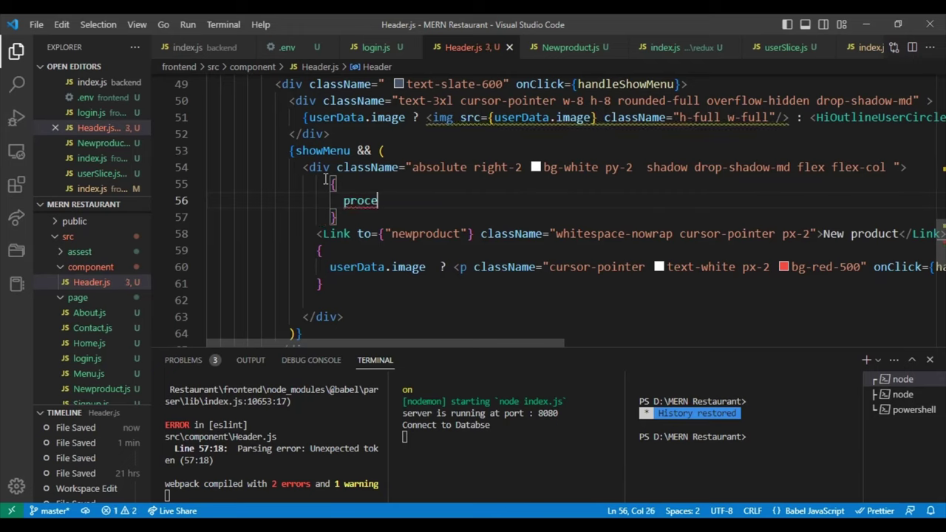
{"action": "key", "text": "Down"}
{"action": "key", "text": "BackSpace"}
{"action": "key", "text": "BackSpace"}
{"action": "key", "text": "BackSpace"}
{"action": "key", "text": "BackSpace"}
{"action": "key", "text": "BackSpace"}
{"action": "key", "text": "BackSpace"}
{"action": "key", "text": "BackSpace"}
{"action": "key", "text": "BackSpace"}
{"action": "key", "text": "BackSpace"}
{"action": "key", "text": "BackSpace"}
{"action": "key", "text": "BackSpace"}
{"action": "key", "text": "BackSpace"}
{"action": "key", "text": "BackSpace"}
{"action": "key", "text": "BackSpace"}
{"action": "key", "text": "BackSpace"}
{"action": "key", "text": "BackSpace"}
{"action": "key", "text": "BackSpace"}
{"action": "key", "text": "BackSpace"}
{"action": "key", "text": "BackSpace"}
{"action": "key", "text": "BackSpace"}
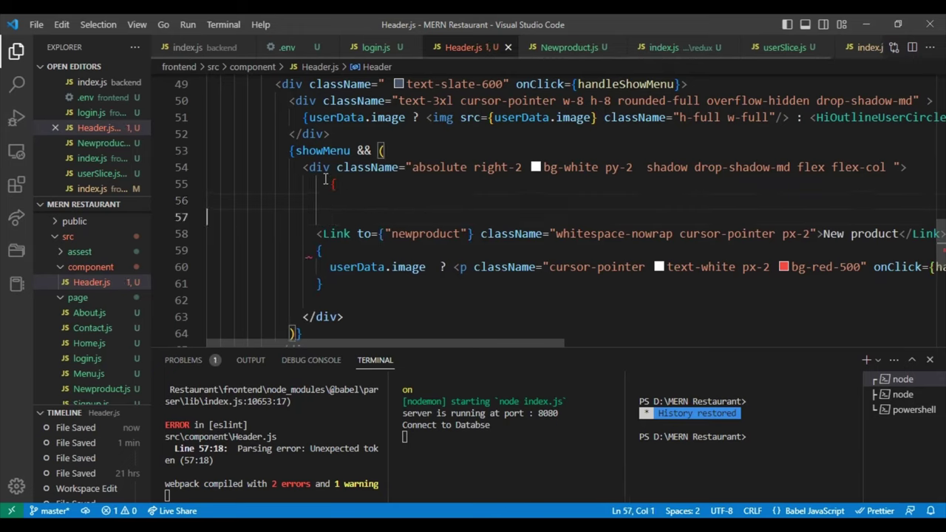
{"action": "key", "text": "BackSpace"}
{"action": "key", "text": "BackSpace"}
{"action": "key", "text": "BackSpace"}
{"action": "key", "text": "BackSpace"}
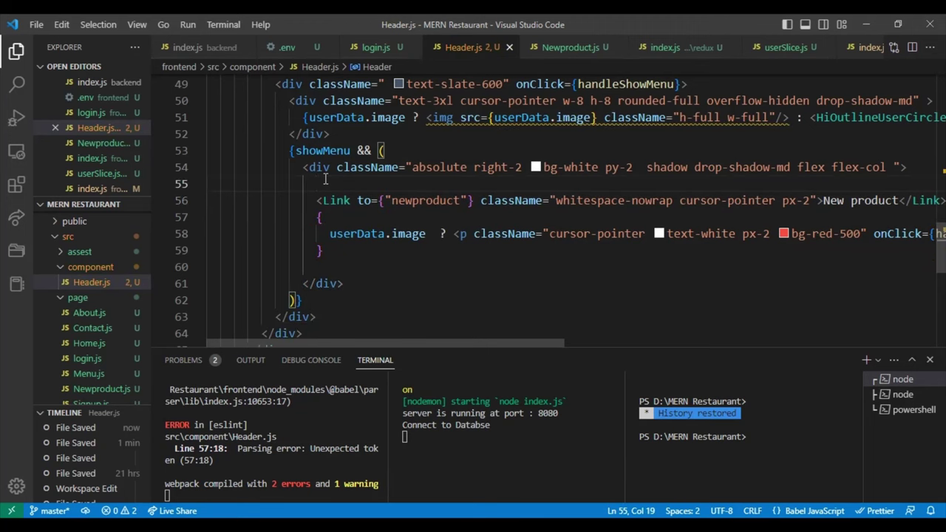
{"action": "scroll", "coordinate": [296, 235], "scroll_direction": "up", "scroll_amount": 5}
{"action": "scroll", "coordinate": [297, 236], "scroll_direction": "up", "scroll_amount": 10}
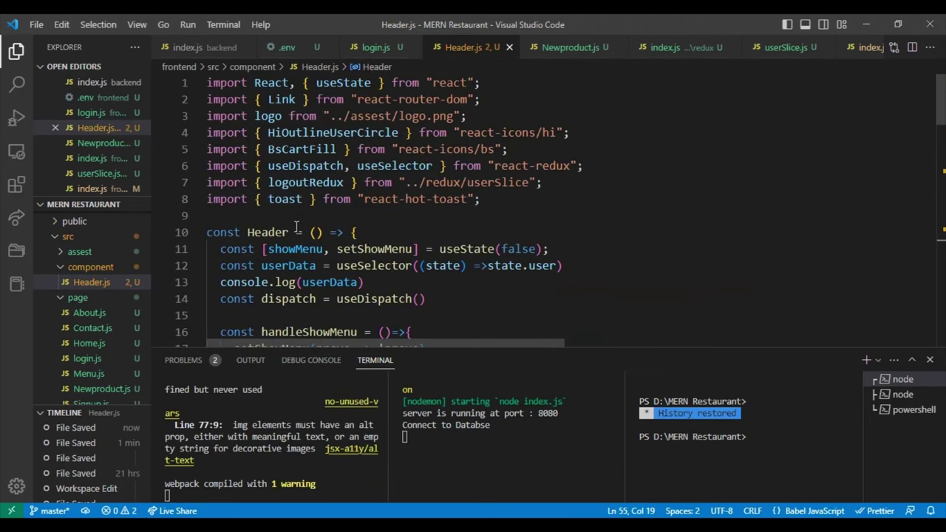
{"action": "scroll", "coordinate": [296, 229], "scroll_direction": "down", "scroll_amount": 2}
{"action": "left_click", "coordinate": [319, 182]}
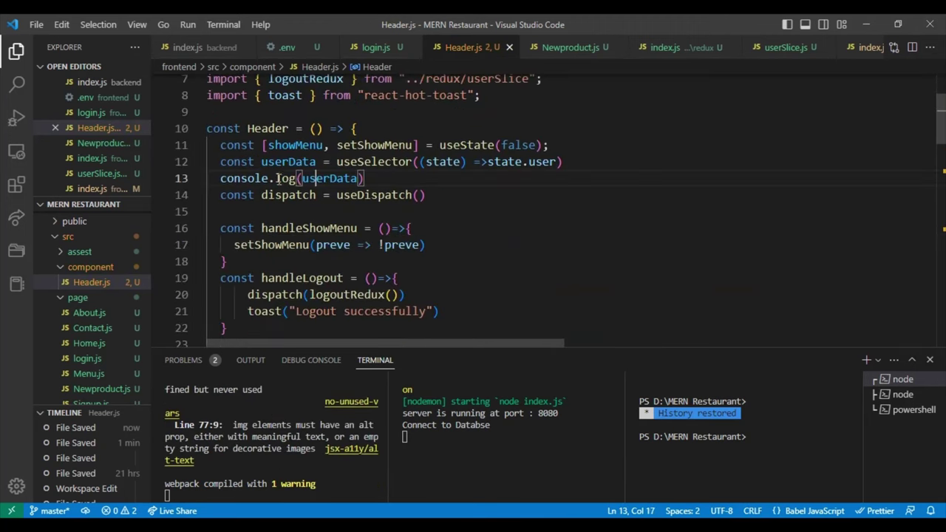
{"action": "left_click_drag", "start_coordinate": [216, 164], "coordinate": [469, 179]}
{"action": "left_click", "coordinate": [399, 195]}
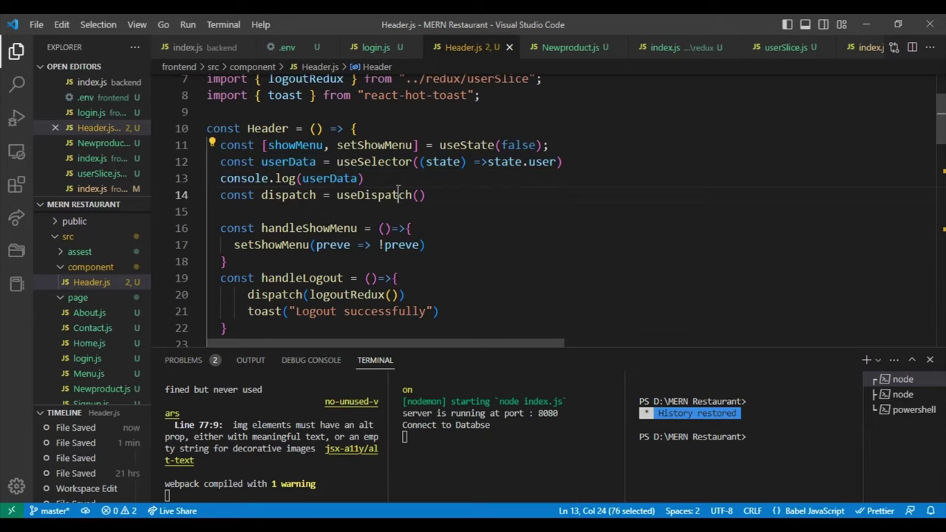
{"action": "left_click", "coordinate": [346, 180]}
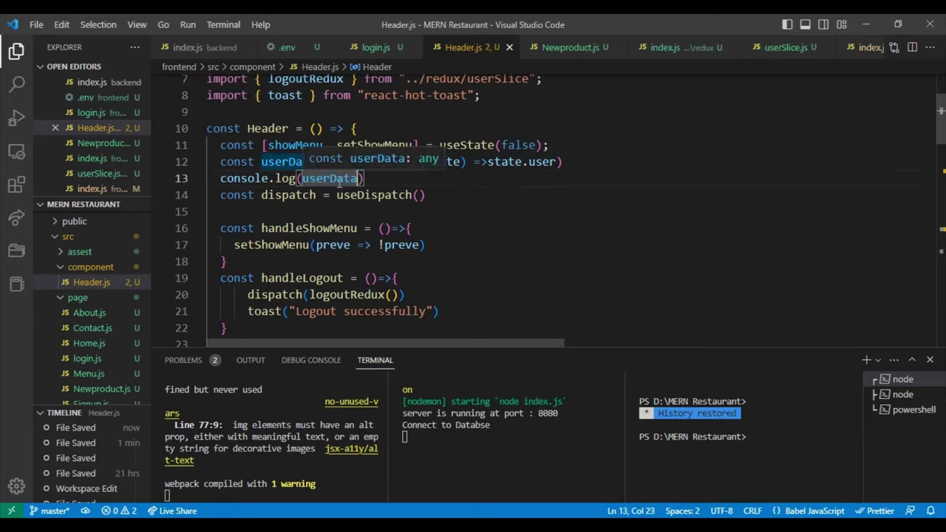
{"action": "key", "text": "Left"}
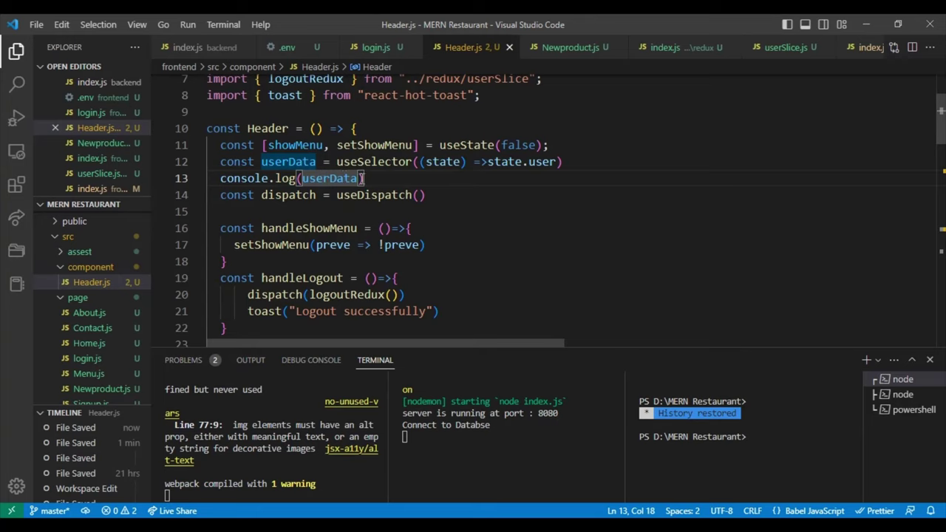
{"action": "left_click", "coordinate": [362, 178]}
{"action": "type", "text": ".e"}
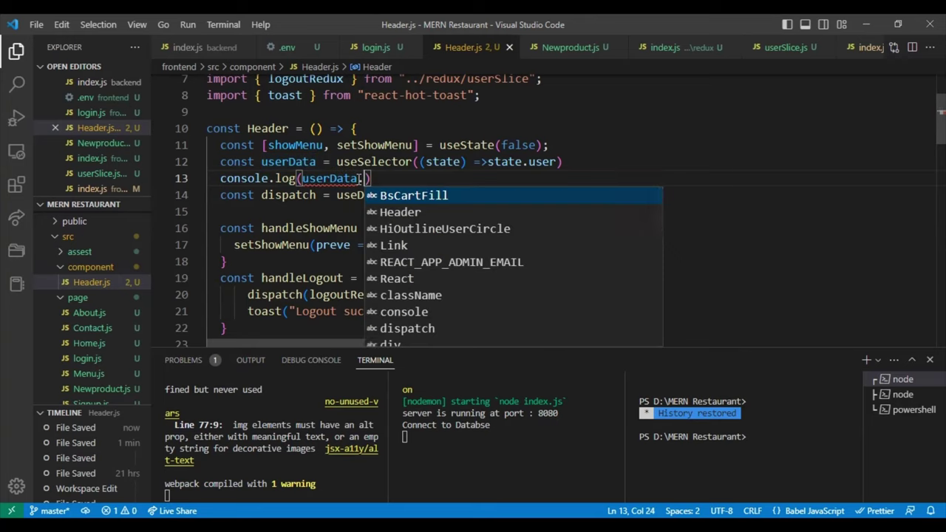
{"action": "key", "text": "BackSpace"}
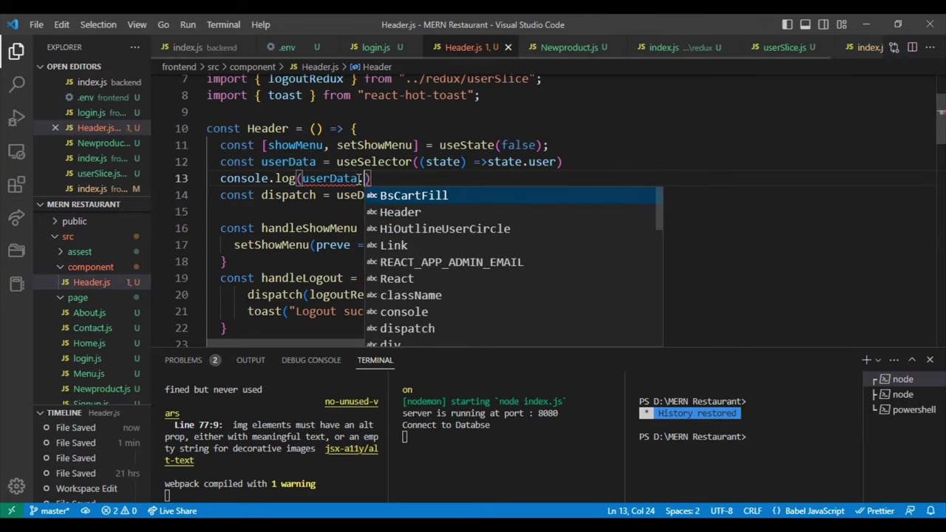
{"action": "key", "text": "BackSpace"}
{"action": "key", "text": "alt+Tab"}
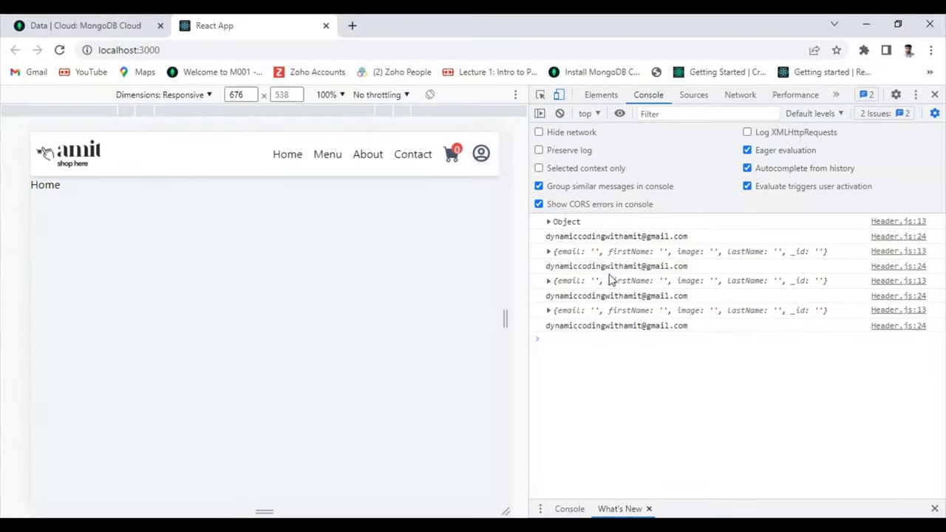
Change the header's log to console.log(userData.email), save, and check the reloaded console output
{"action": "left_click", "coordinate": [60, 51]}
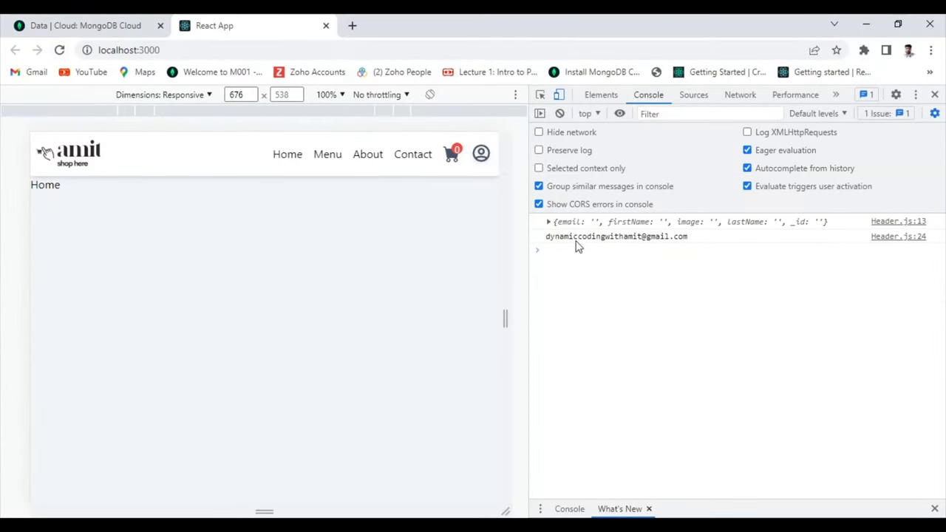
{"action": "left_click_drag", "start_coordinate": [561, 222], "coordinate": [576, 222]}
{"action": "key", "text": "alt+Tab"}
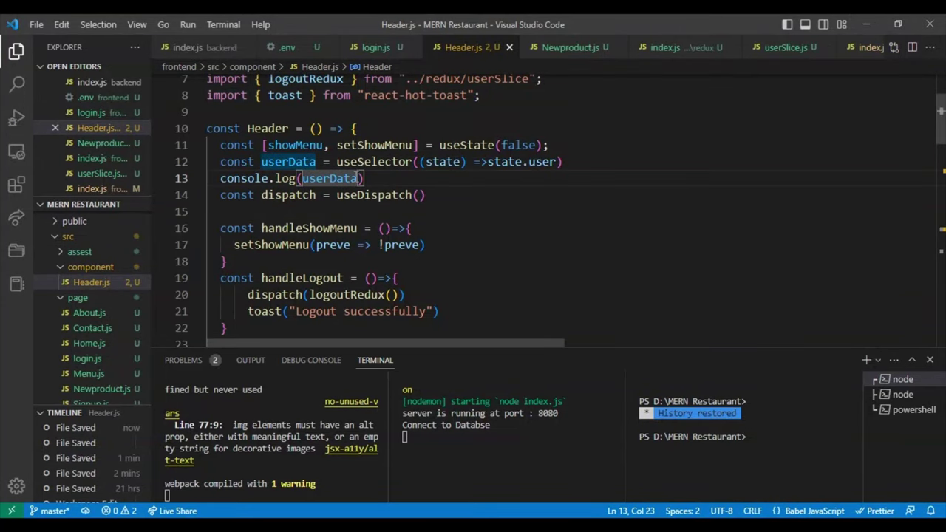
{"action": "type", "text": ".email"}
{"action": "key", "text": "ctrl+s"}
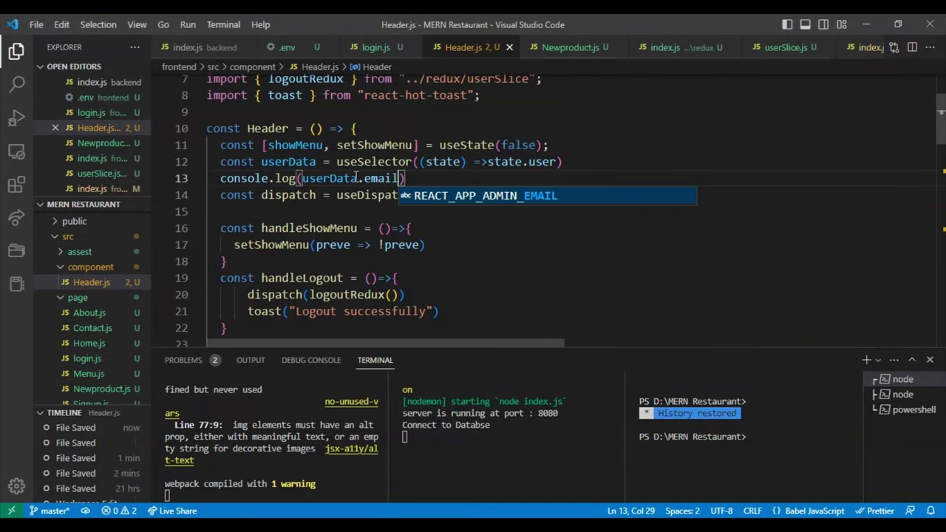
{"action": "key", "text": "alt+Tab"}
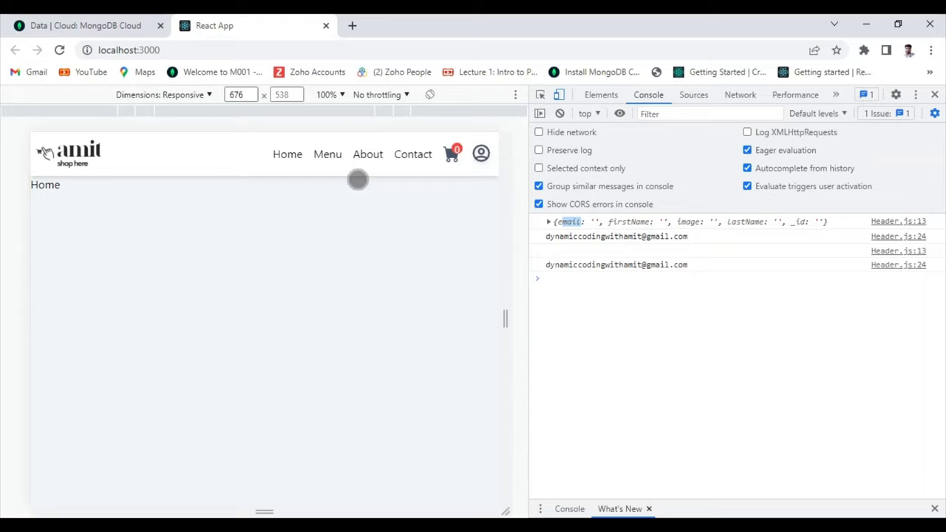
{"action": "key", "text": "alt+Tab"}
{"action": "left_click_drag", "start_coordinate": [397, 178], "coordinate": [303, 178]}
{"action": "scroll", "coordinate": [309, 212], "scroll_direction": "down", "scroll_amount": 3}
{"action": "scroll", "coordinate": [309, 212], "scroll_direction": "down", "scroll_amount": 13}
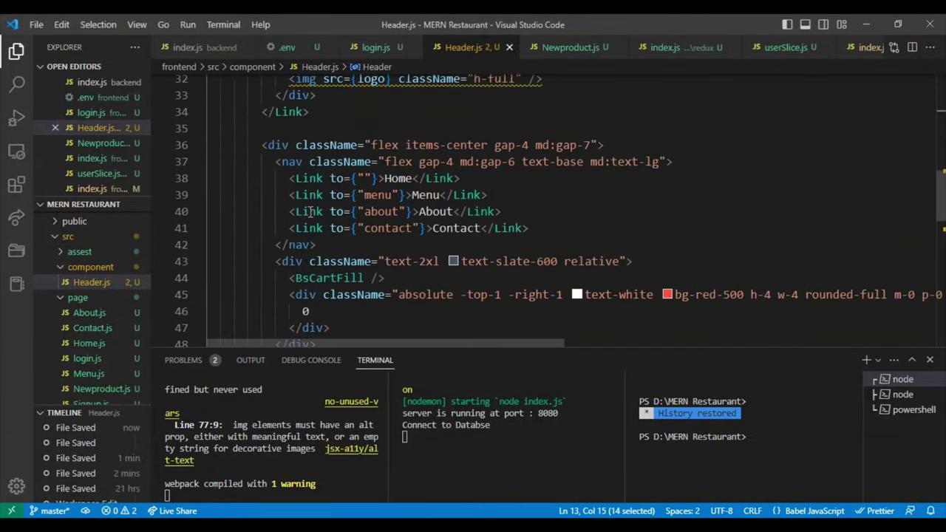
{"action": "scroll", "coordinate": [309, 212], "scroll_direction": "up", "scroll_amount": 3}
{"action": "left_click", "coordinate": [329, 183]}
Write the condition {userData.email === process.env.REACT_APP_ADMIN_EMAIL && inside the menu block
{"action": "type", "text": "{"}
{"action": "key", "text": "Return"}
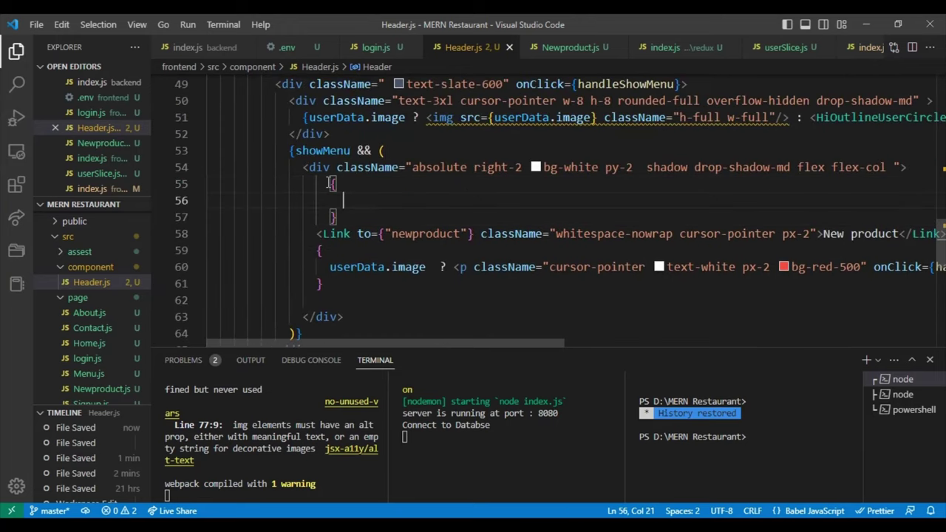
{"action": "type", "text": "userData.email ==="}
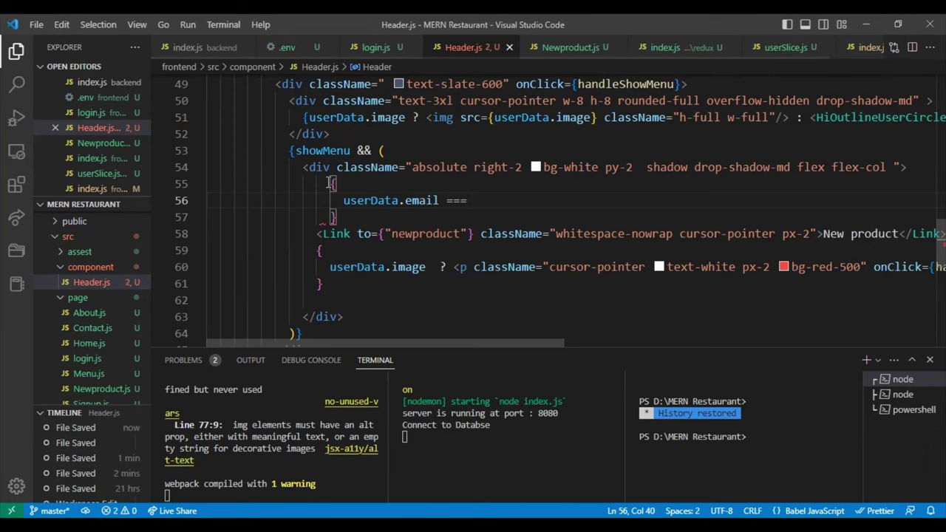
{"action": "key", "text": "ctrl+s"}
{"action": "scroll", "coordinate": [331, 183], "scroll_direction": "up", "scroll_amount": 13}
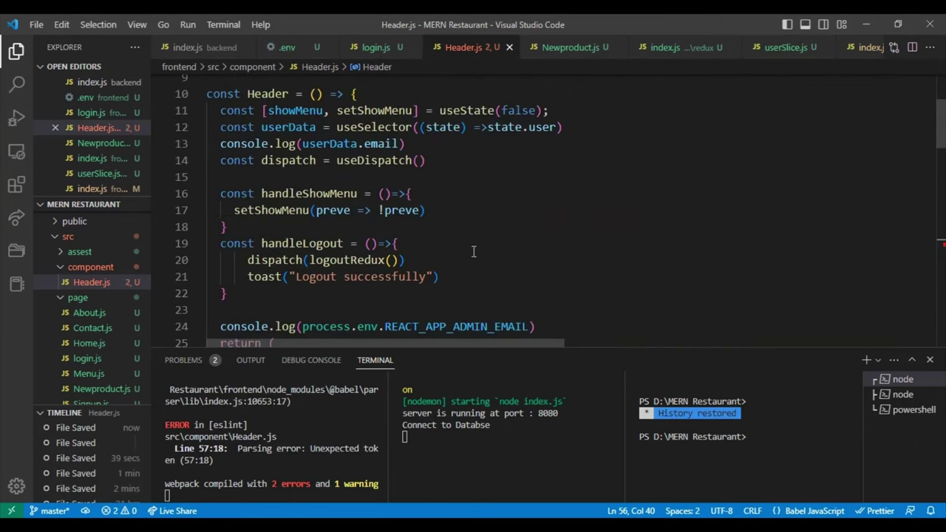
{"action": "scroll", "coordinate": [473, 252], "scroll_direction": "down", "scroll_amount": 3}
{"action": "left_click_drag", "start_coordinate": [530, 188], "coordinate": [301, 193]}
{"action": "key", "text": "ctrl+c"}
{"action": "scroll", "coordinate": [304, 193], "scroll_direction": "down", "scroll_amount": 13}
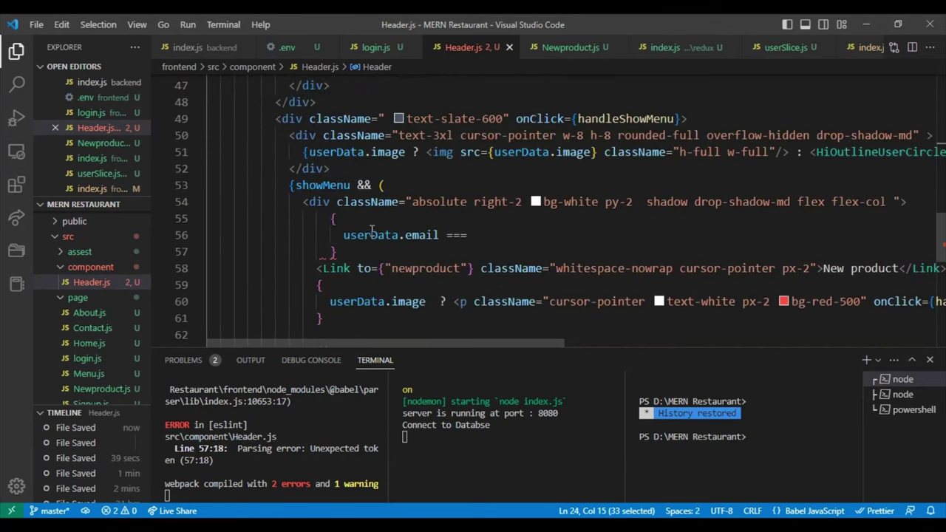
{"action": "left_click", "coordinate": [473, 130]}
{"action": "key", "text": "ctrl+v"}
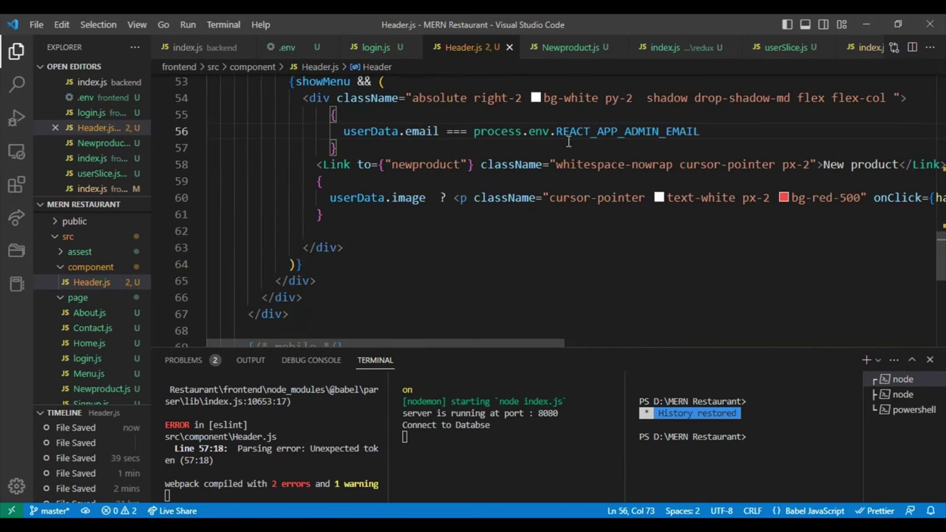
{"action": "type", "text": "&&"}
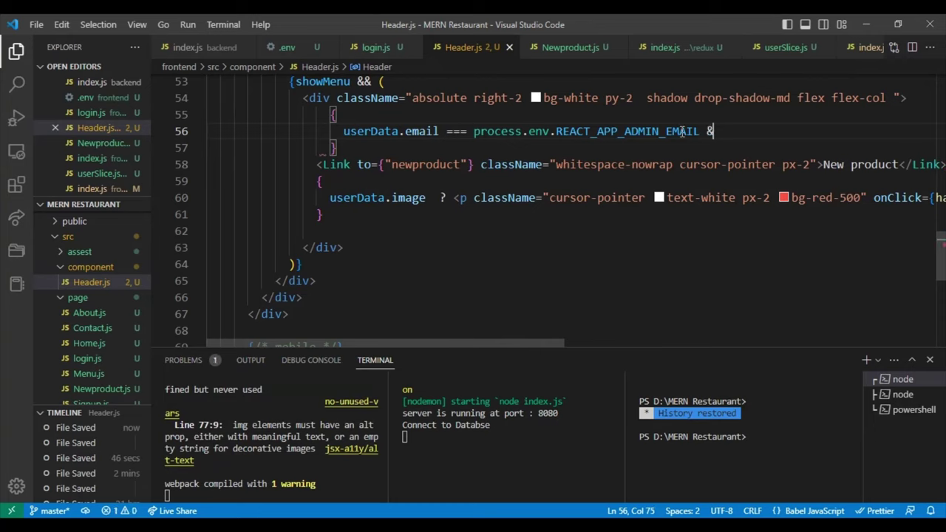
Move the New product Link element into the condition after the &&
{"action": "left_click", "coordinate": [312, 334]}
{"action": "left_click_drag", "start_coordinate": [312, 164], "coordinate": [938, 164]}
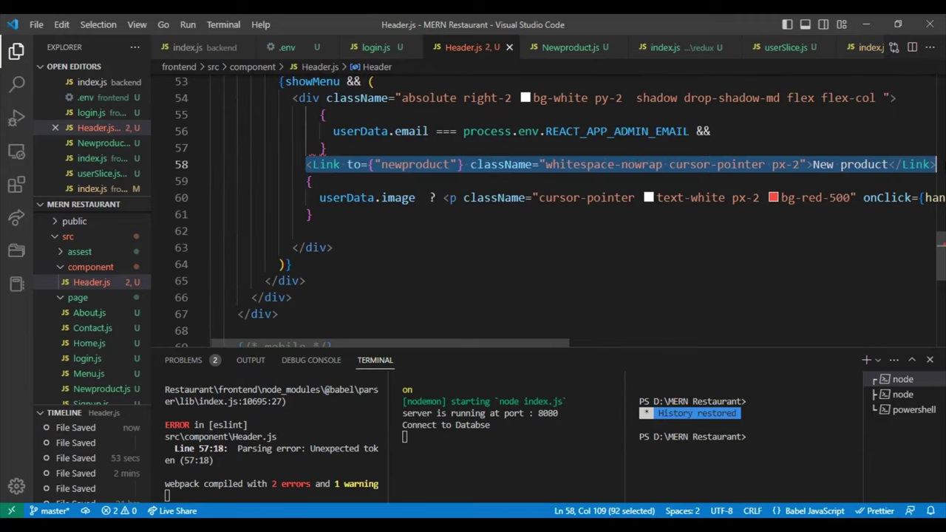
{"action": "key", "text": "ctrl+x"}
{"action": "left_click", "coordinate": [736, 131]}
{"action": "key", "text": "ctrl+v"}
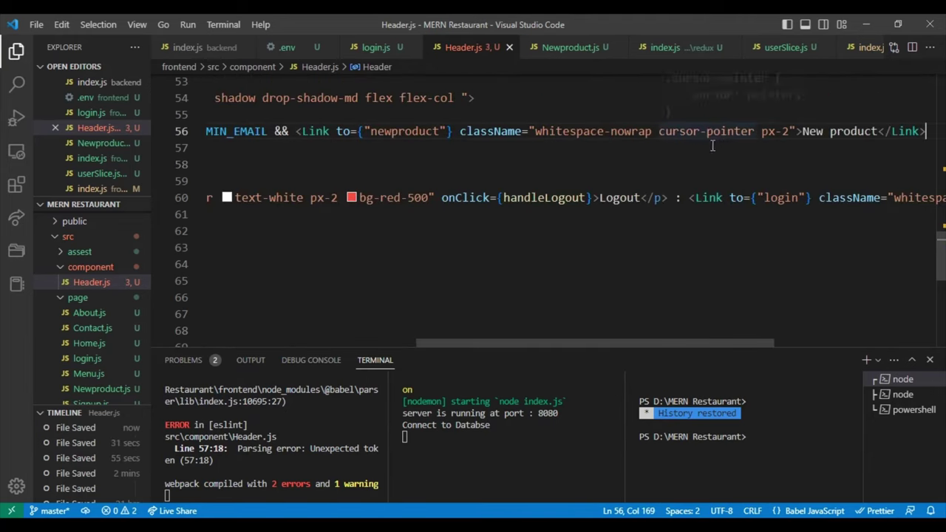
{"action": "left_click_drag", "start_coordinate": [517, 342], "coordinate": [228, 347]}
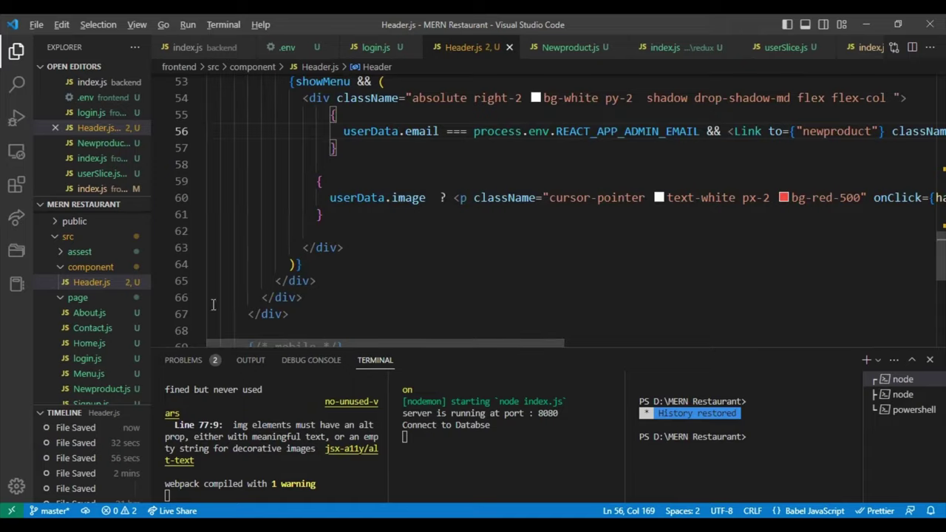
{"action": "key", "text": "alt+Tab"}
Close DevTools, reload, and go via the account menu's Login page to the Sign Up form
{"action": "left_click", "coordinate": [934, 95]}
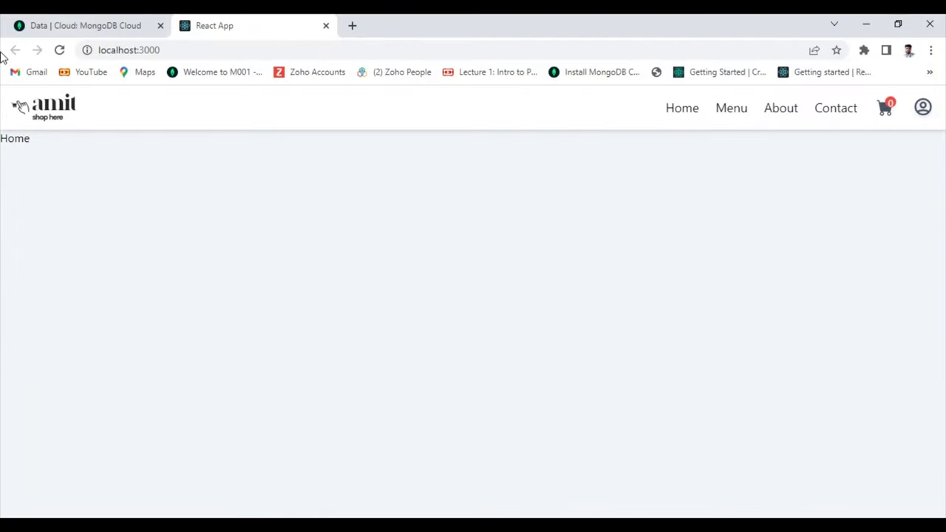
{"action": "left_click", "coordinate": [59, 50]}
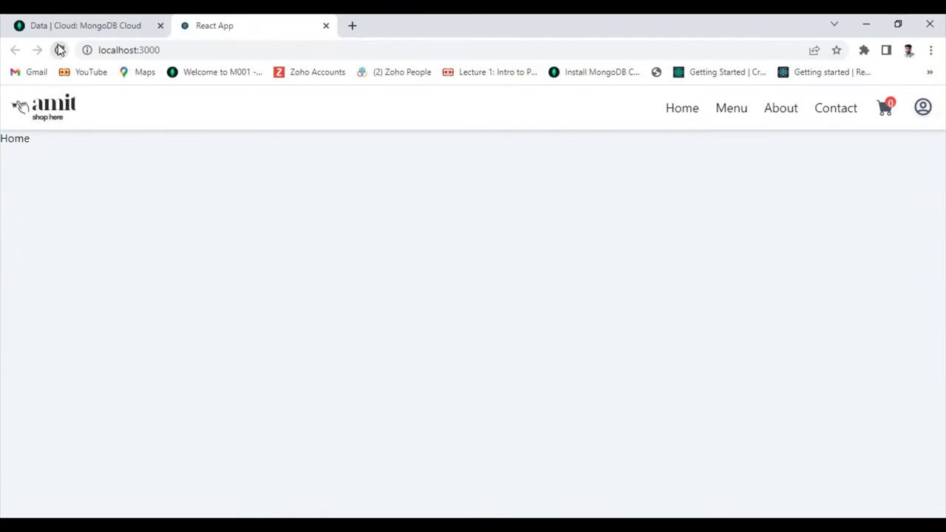
{"action": "left_click", "coordinate": [923, 108]}
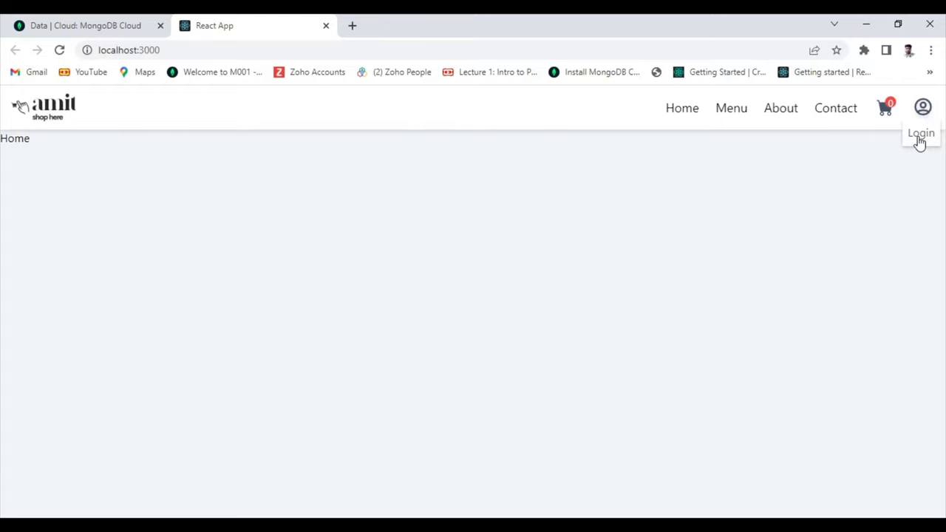
{"action": "left_click", "coordinate": [924, 108]}
{"action": "left_click", "coordinate": [924, 110]}
{"action": "left_click", "coordinate": [925, 140]}
{"action": "left_click", "coordinate": [389, 250]}
{"action": "left_click", "coordinate": [404, 316]}
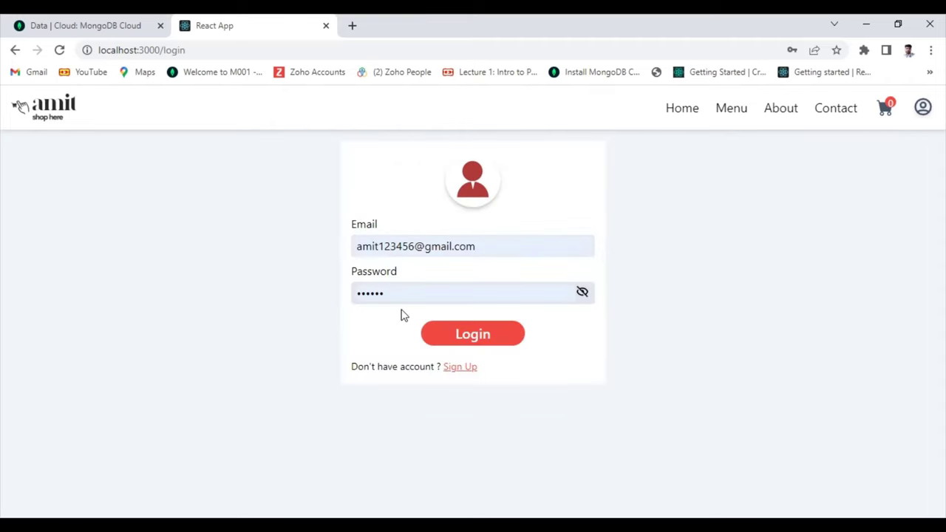
{"action": "left_click", "coordinate": [460, 368]}
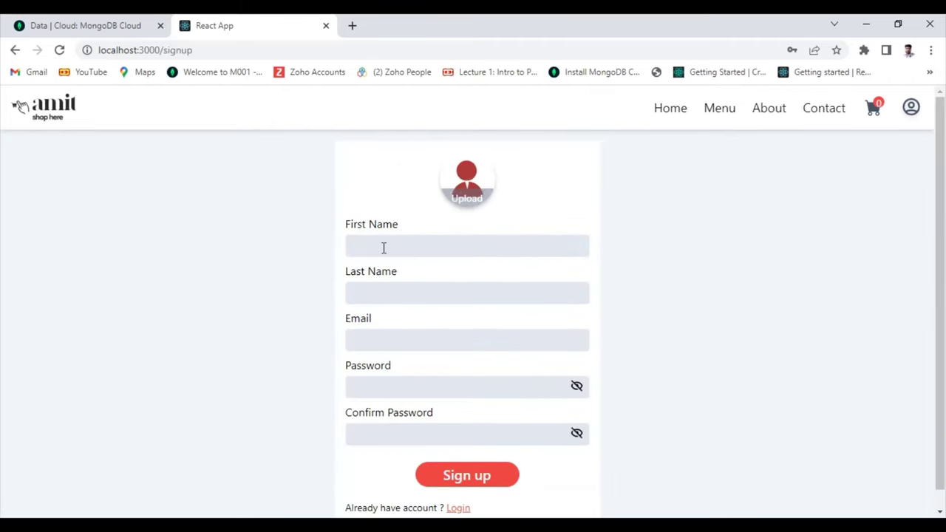
Upload the logo image as the avatar and fill in the first and last name
{"action": "left_click", "coordinate": [469, 191]}
{"action": "left_click", "coordinate": [148, 135]}
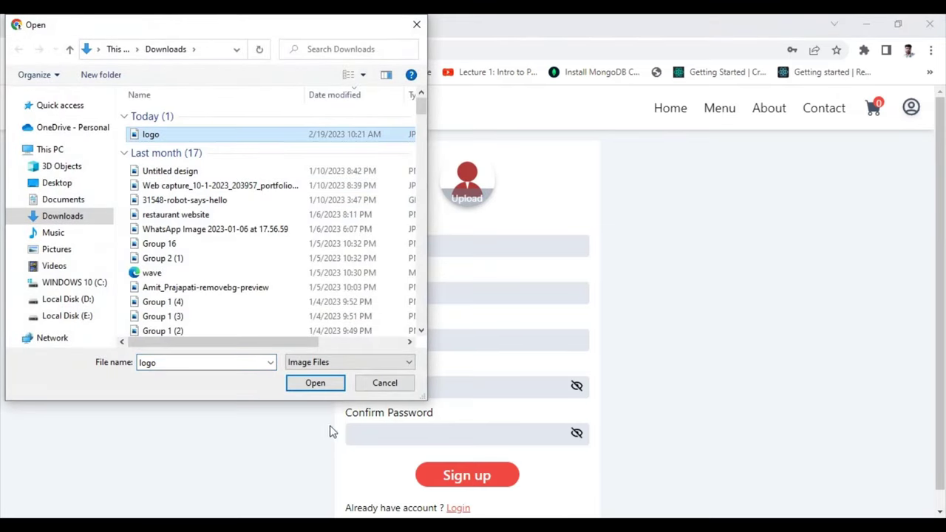
{"action": "left_click", "coordinate": [316, 383]}
{"action": "left_click", "coordinate": [414, 252]}
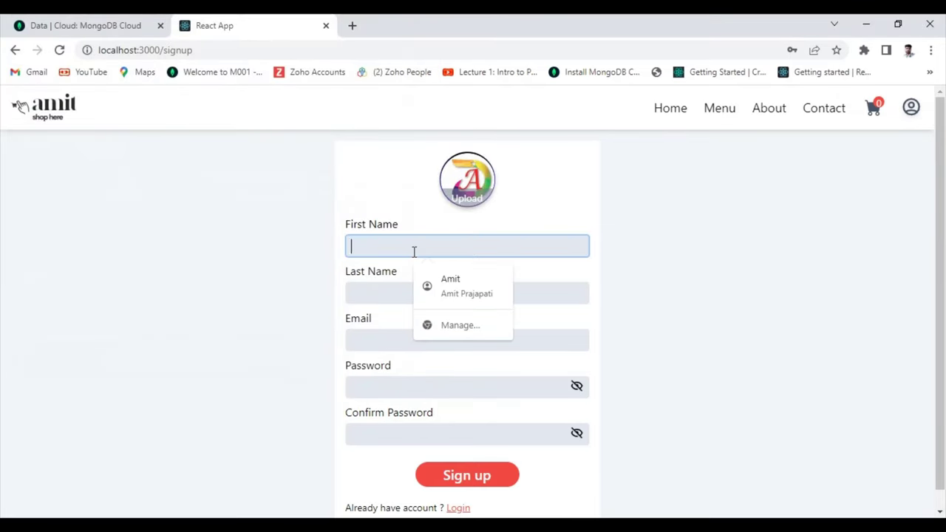
{"action": "type", "text": "Dynamic"}
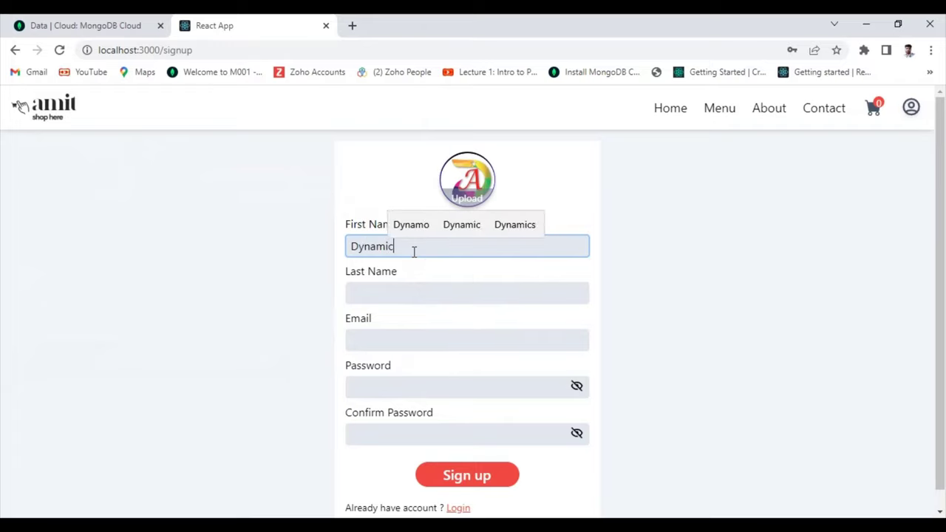
{"action": "key", "text": "Tab"}
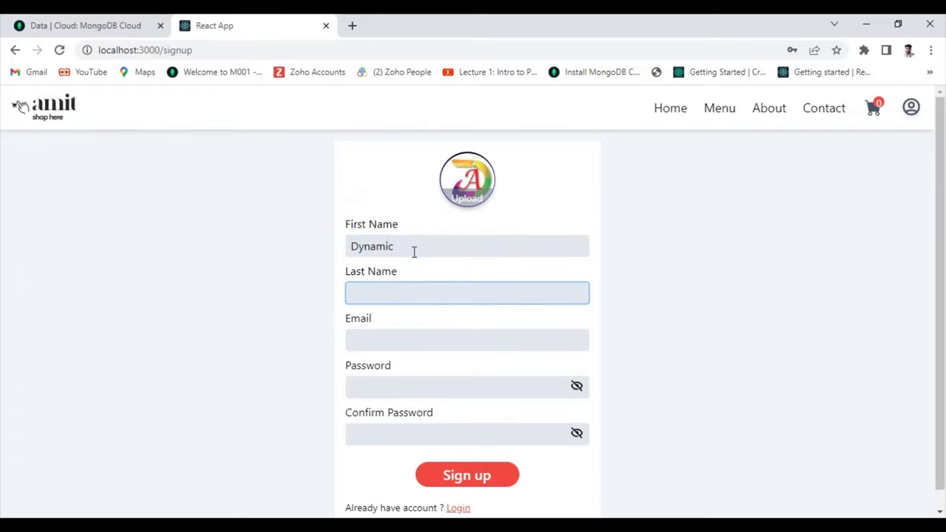
{"action": "left_click", "coordinate": [414, 251]}
{"action": "type", "text": "cd"}
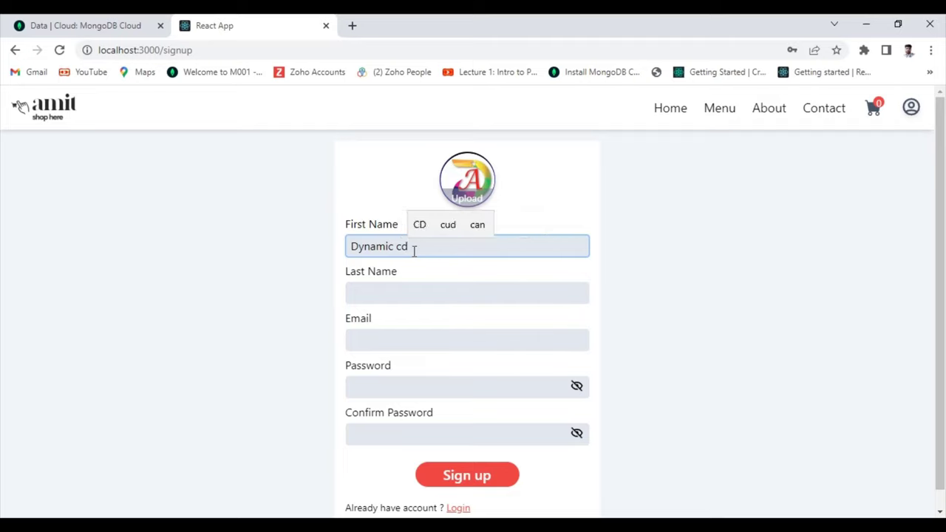
{"action": "key", "text": "BackSpace"}
{"action": "type", "text": "oding"}
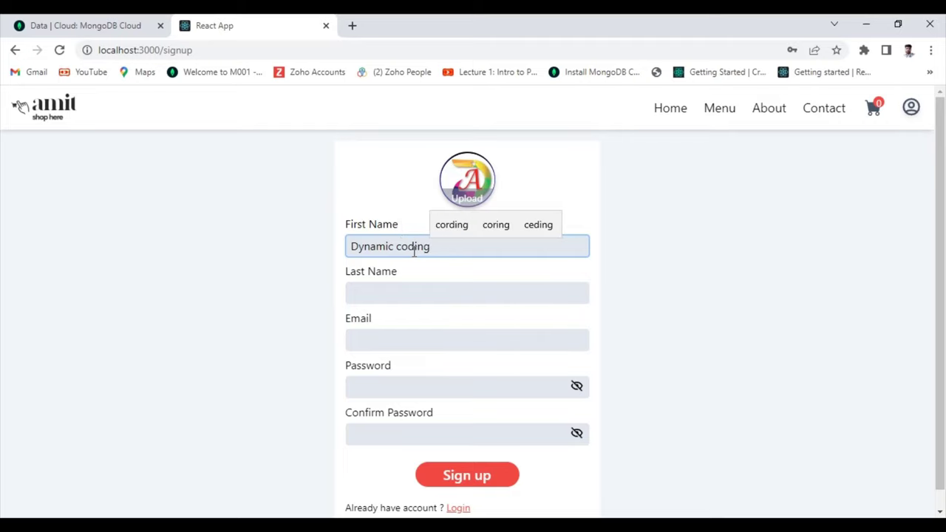
{"action": "key", "text": "BackSpace"}
{"action": "key", "text": "BackSpace"}
{"action": "type", "text": "Cod"}
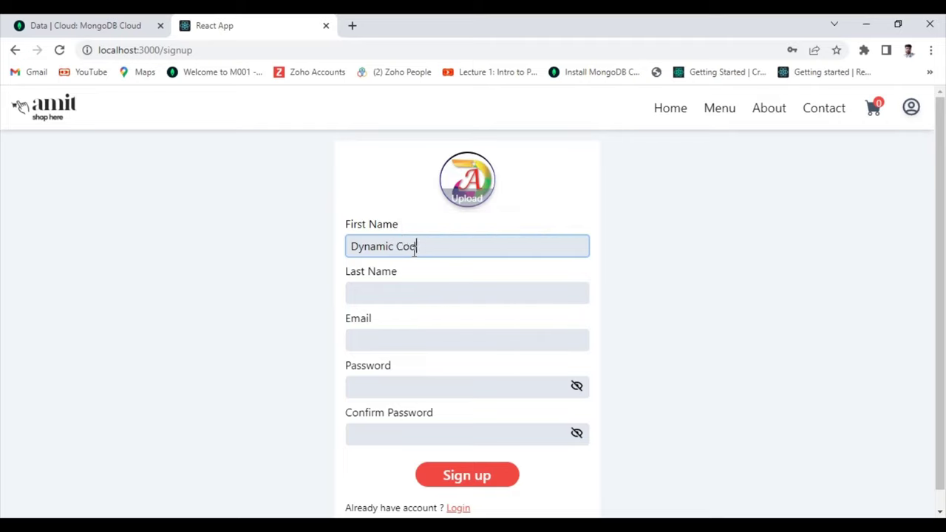
{"action": "type", "text": "gin"}
{"action": "key", "text": "BackSpace"}
{"action": "key", "text": "BackSpace"}
{"action": "type", "text": "ng"}
{"action": "key", "text": "Tab"}
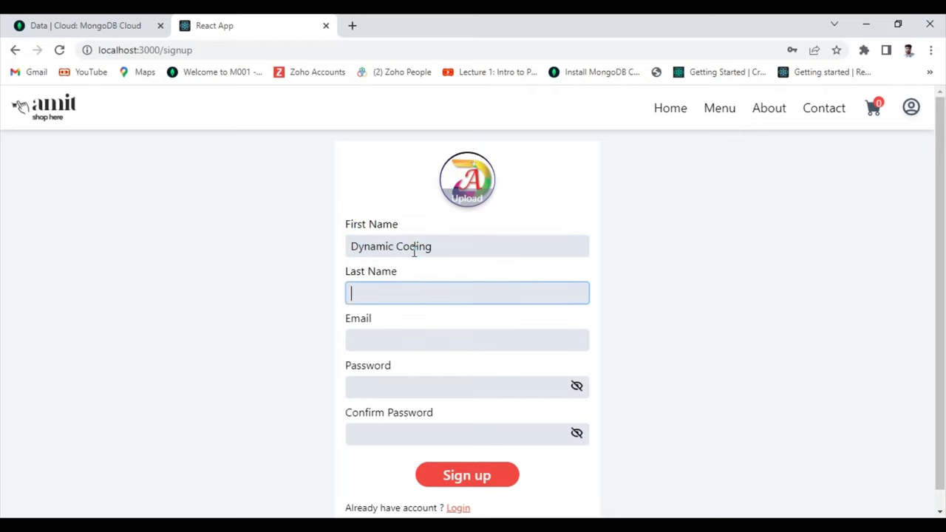
{"action": "type", "text": "Am"}
{"action": "key", "text": "BackSpace"}
{"action": "key", "text": "BackSpace"}
{"action": "type", "text": "with Amit"}
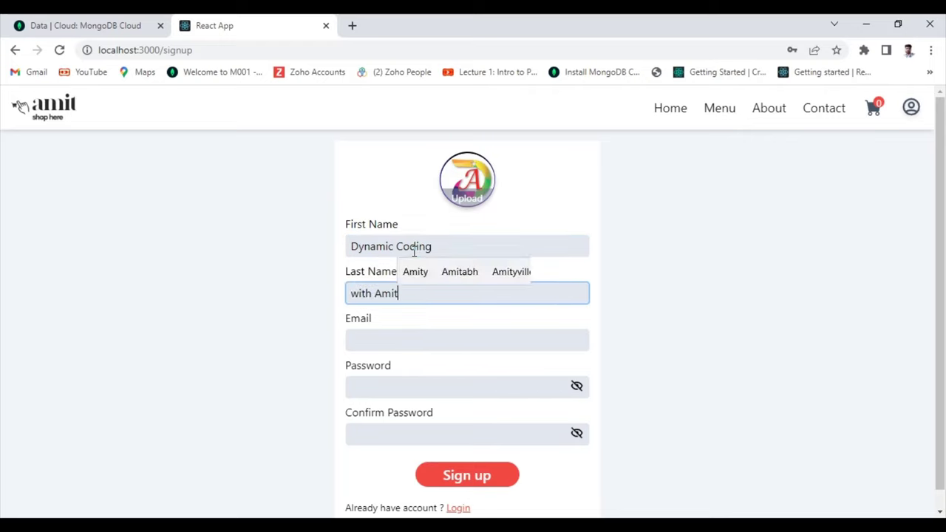
Enter the admin email, password and confirmation, then submit the Sign up form
{"action": "key", "text": "Tab"}
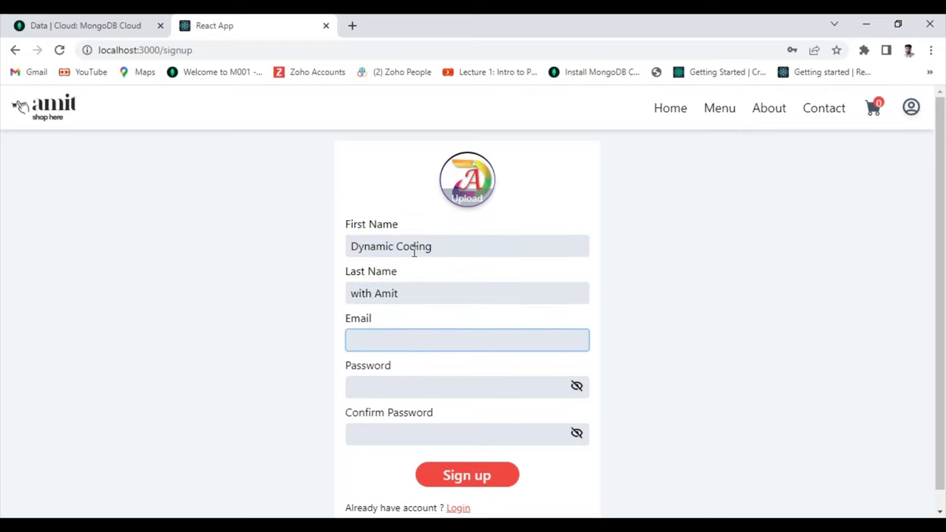
{"action": "type", "text": "dynamic"}
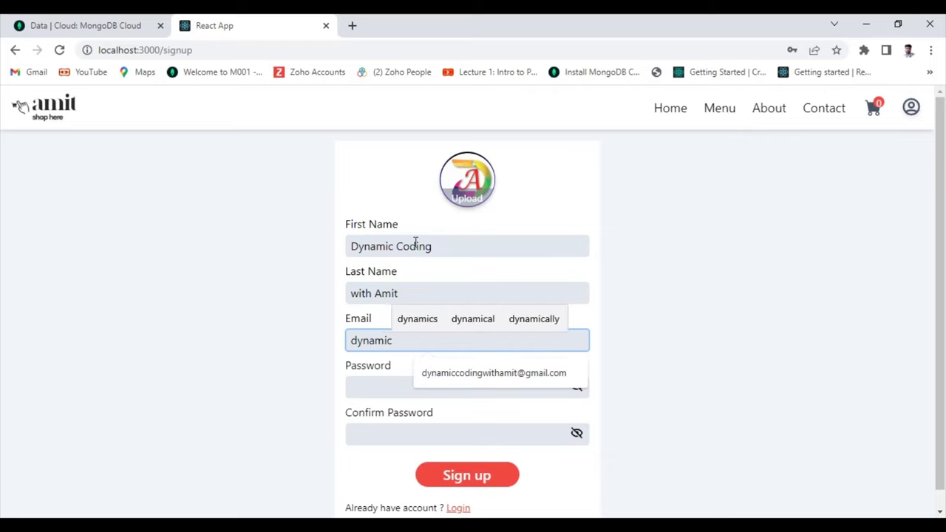
{"action": "left_click", "coordinate": [461, 373]}
{"action": "left_click", "coordinate": [384, 386]}
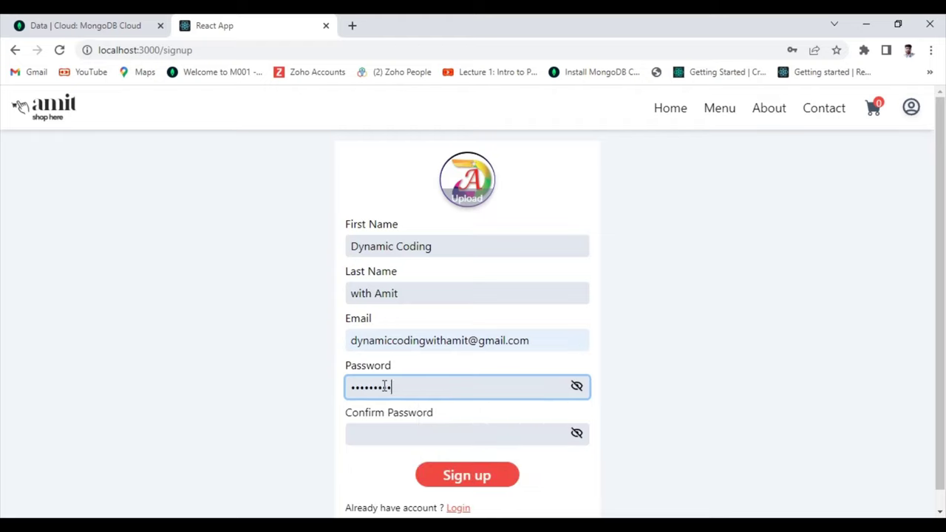
{"action": "left_click", "coordinate": [405, 434]}
{"action": "type", "text": "12"}
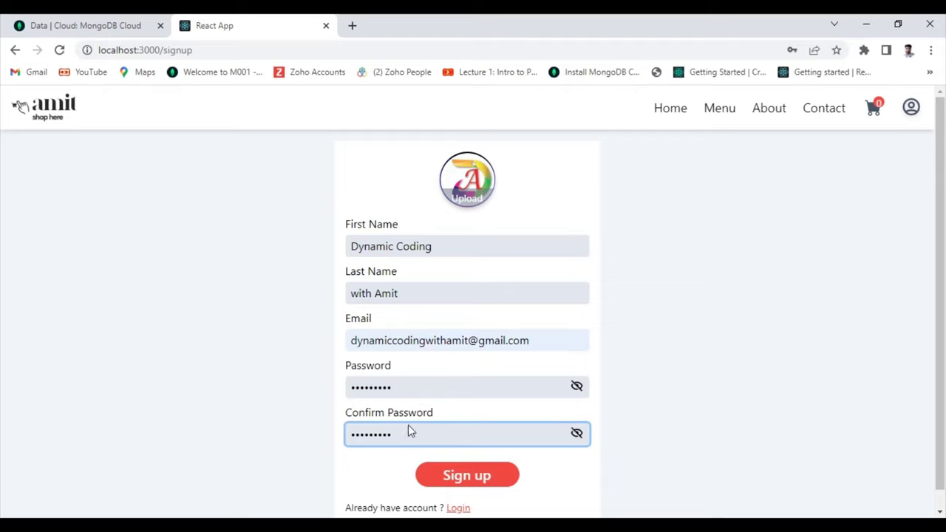
{"action": "left_click", "coordinate": [484, 475]}
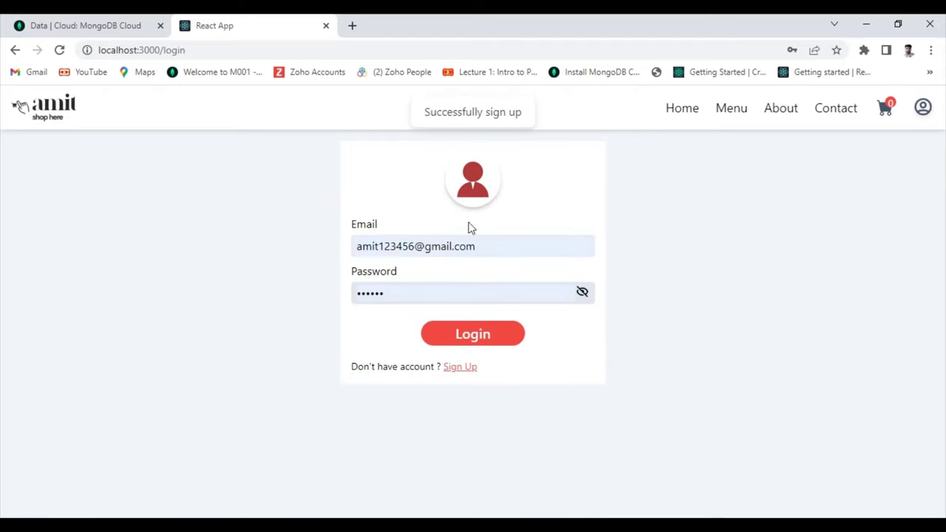